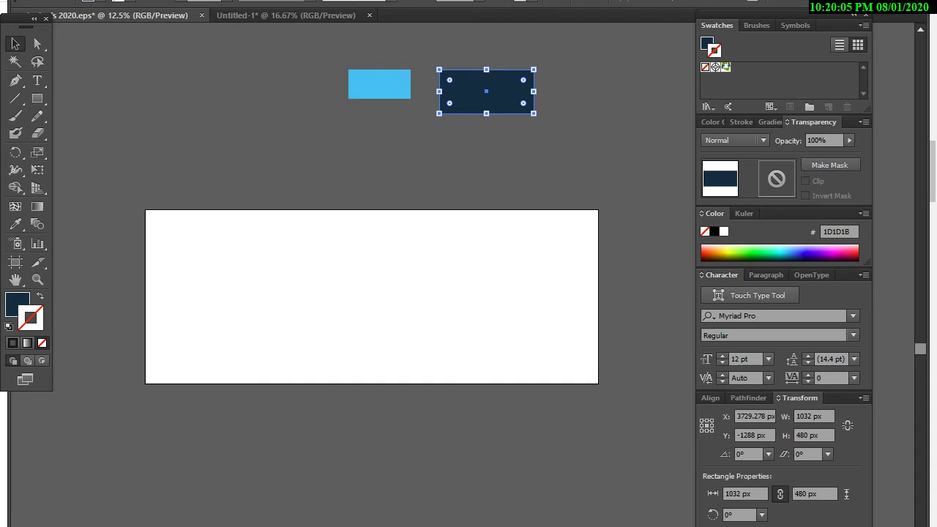
Draw a closed three-point triangle with the Pen tool over the banner's left edge.
key("p")
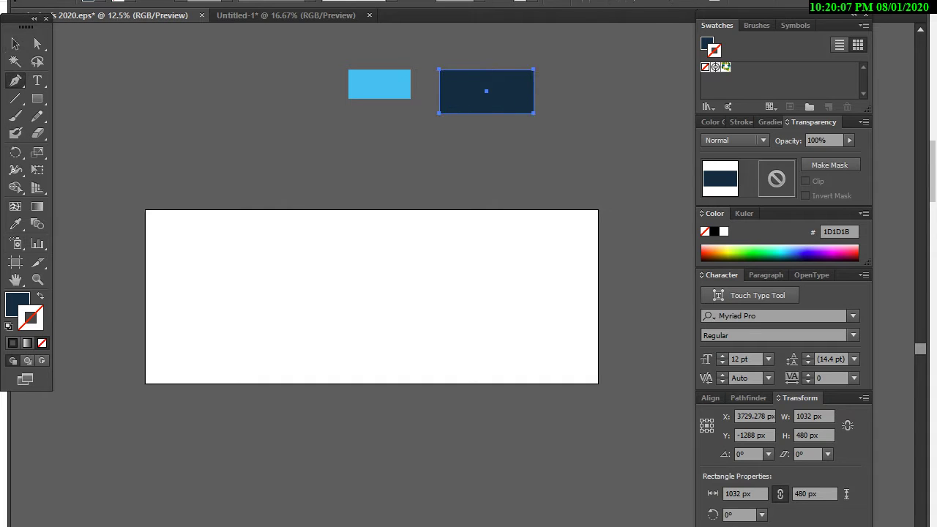
left_click(146, 412)
left_click(235, 281)
left_click(82, 151)
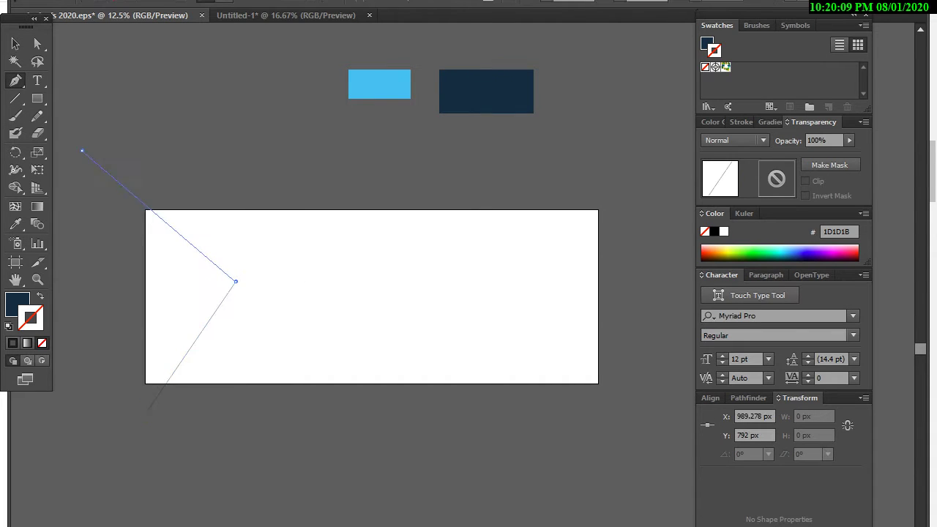
left_click(144, 416)
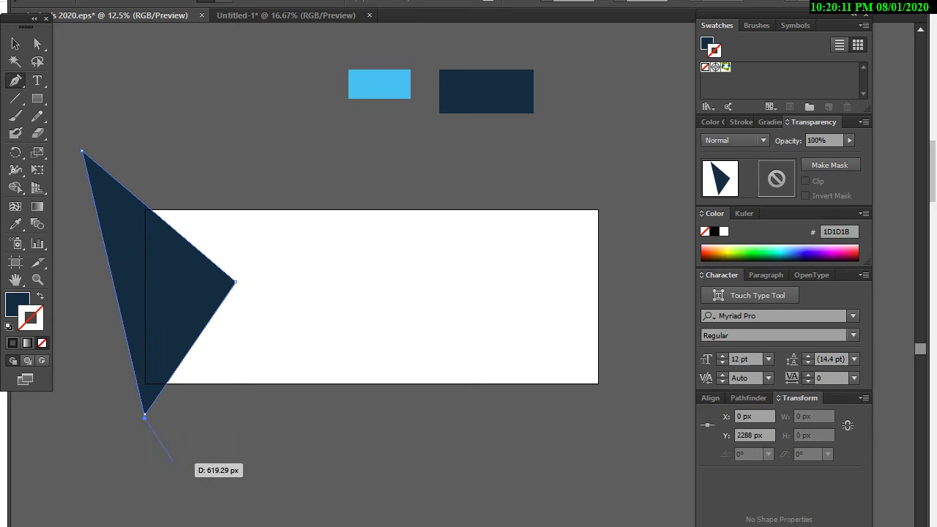
key("v")
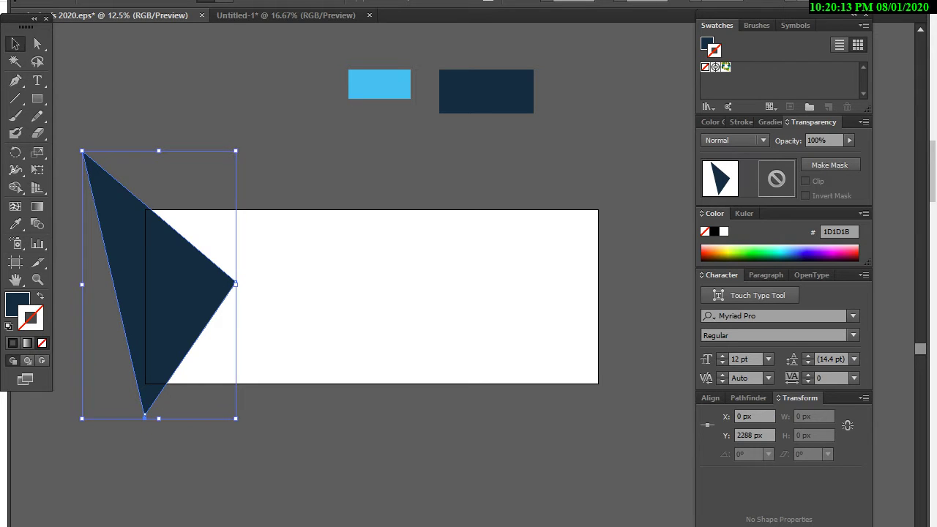
Fill the triangle with the sample rectangle's light blue using the Eyedropper.
key("i")
left_click(395, 84)
key("v")
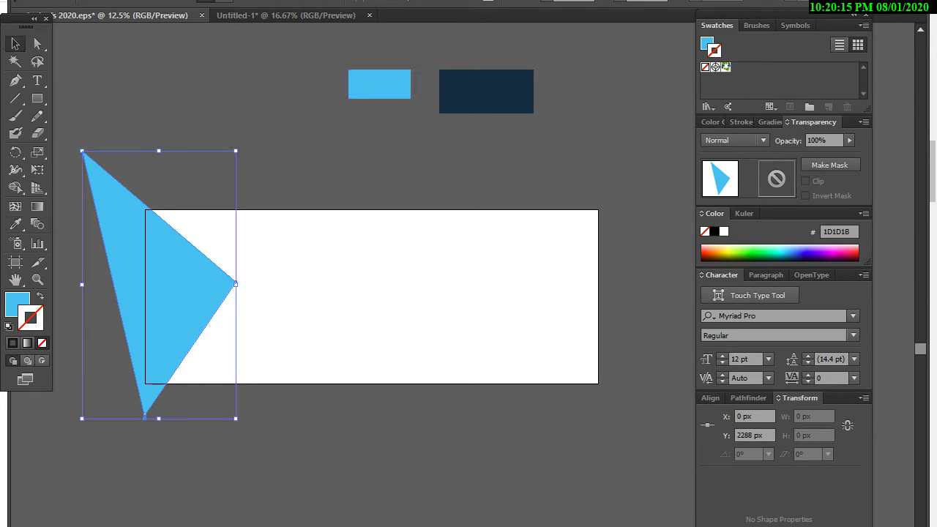
left_click(84, 154)
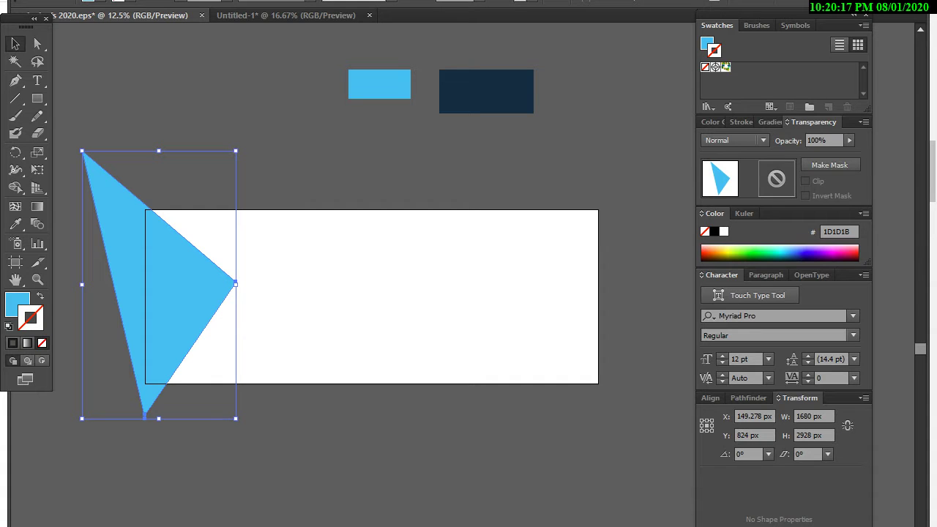
Rotate a copy of the triangle, remove its stroke and fill it yellow-green E3FF15.
left_click_drag(241, 424, 269, 402)
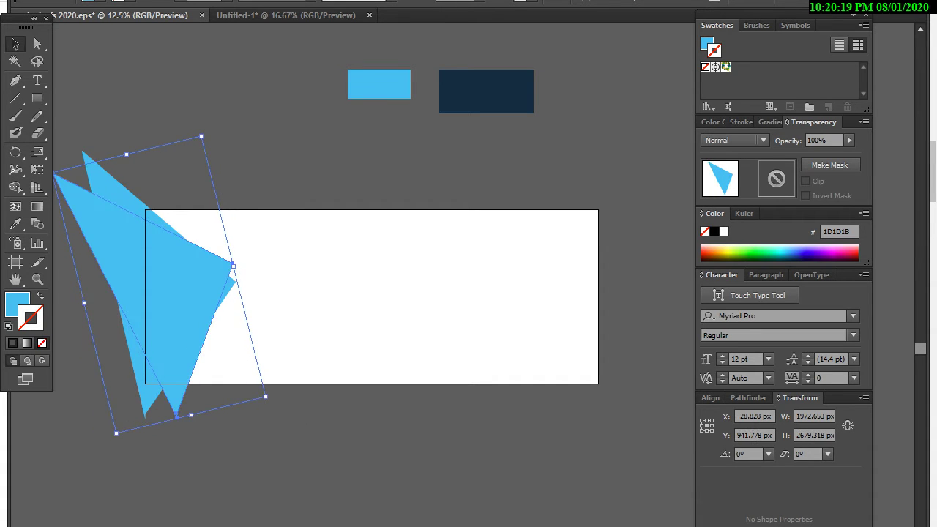
key("i")
key("x")
left_click(727, 253)
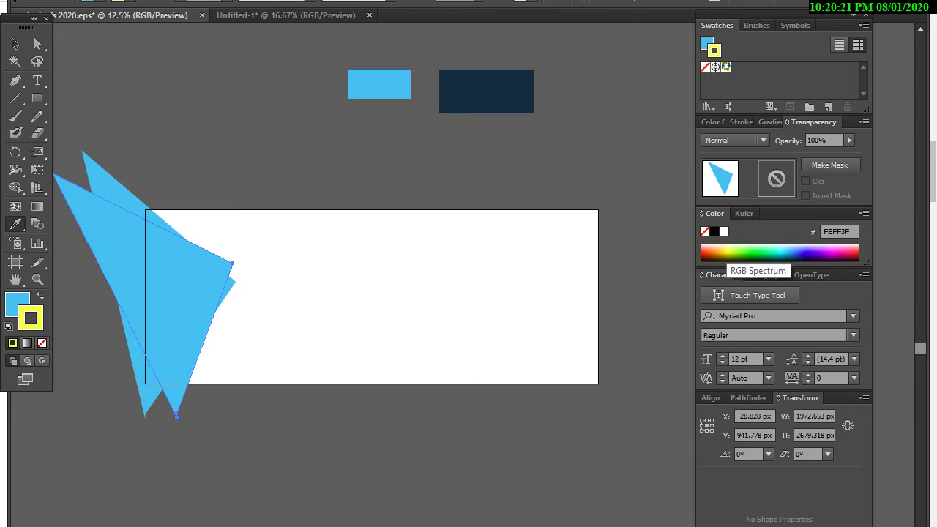
key("slash")
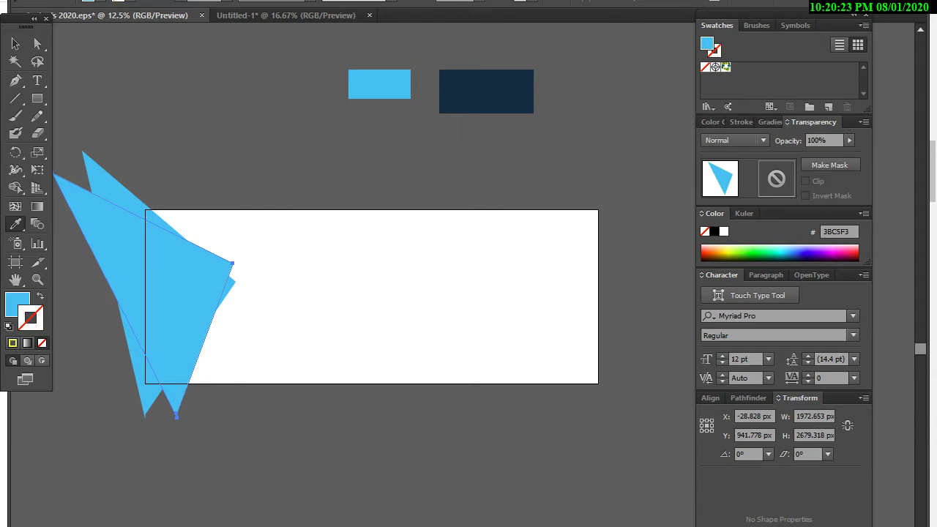
left_click(731, 252)
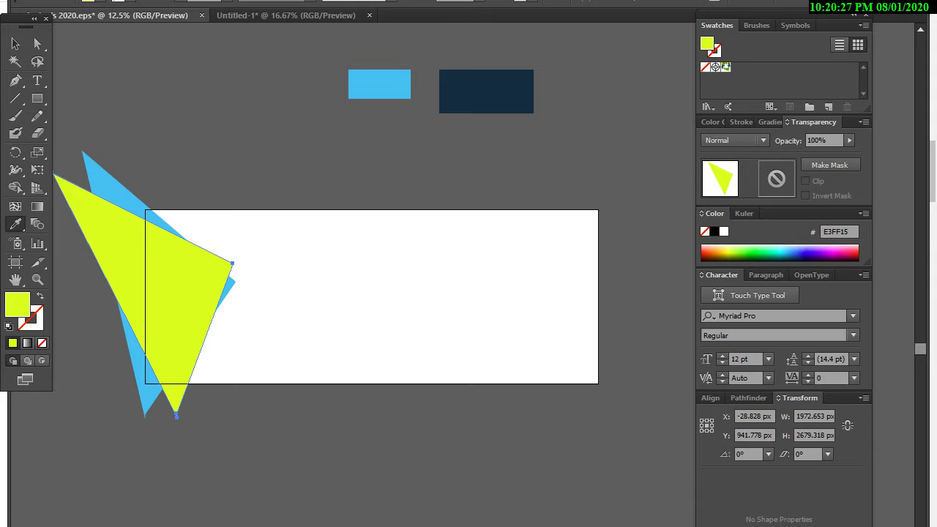
Set the yellow-green triangle's blend mode to Overlay.
left_click(734, 140)
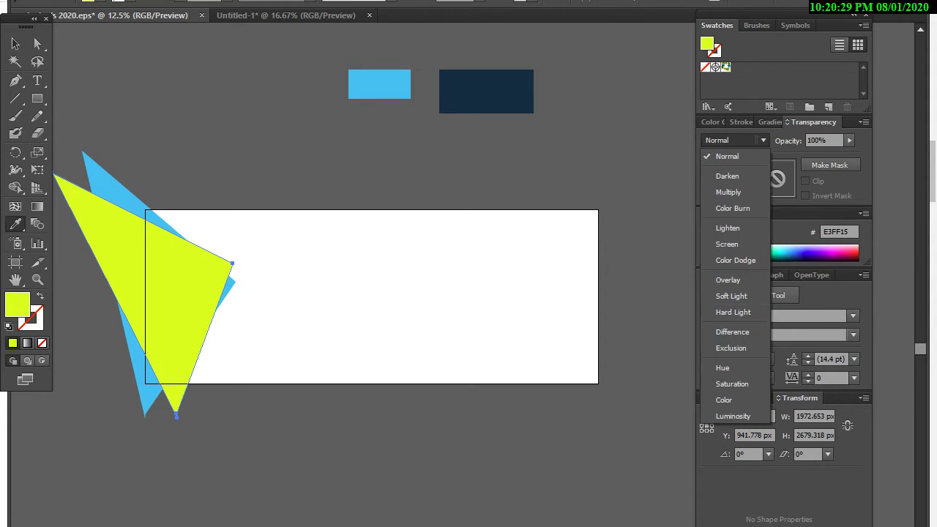
left_click(727, 228)
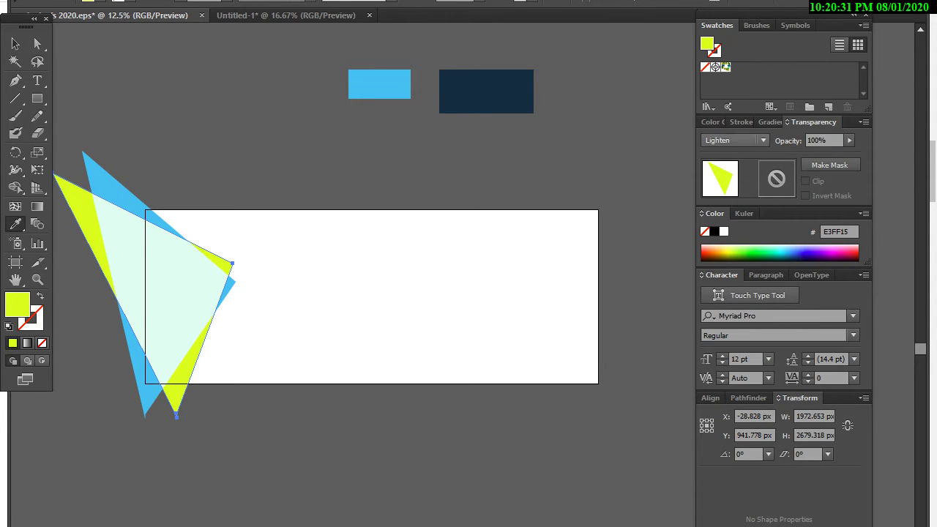
scroll(734, 140, "down", 3)
left_click(734, 139)
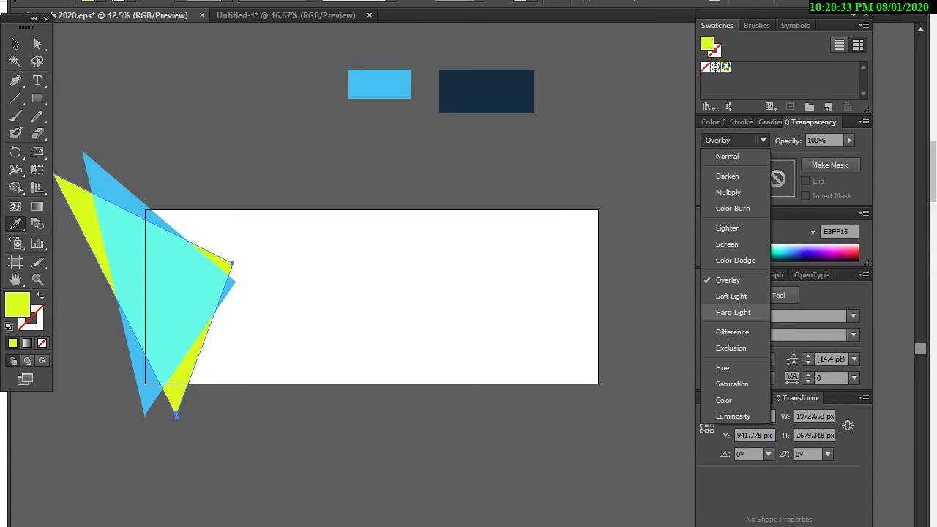
key("Escape")
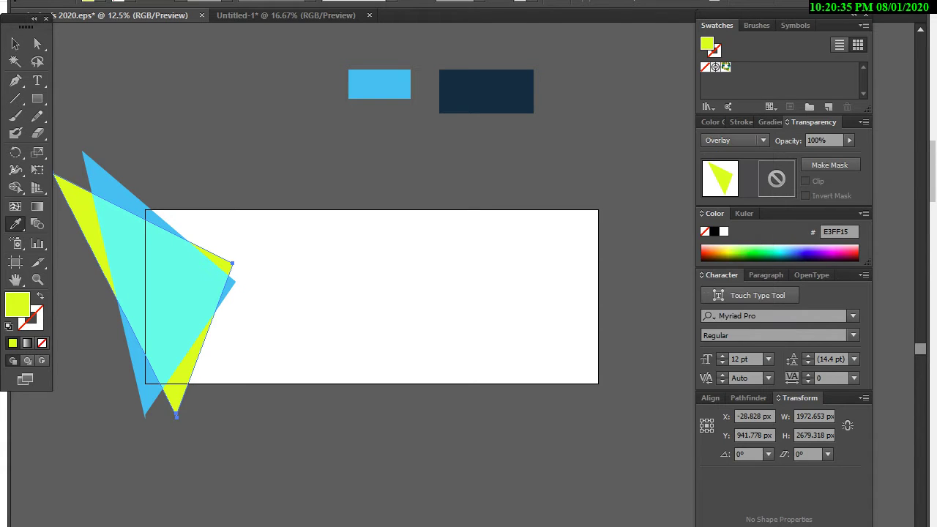
left_click(15, 43)
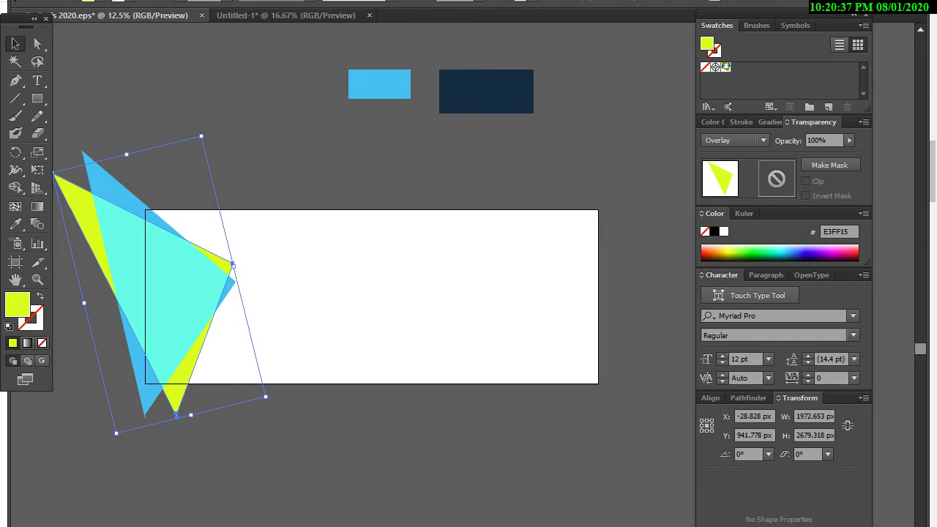
Make a larger rotated copy of the yellow triangle across the others.
left_click_drag(202, 359, 218, 419)
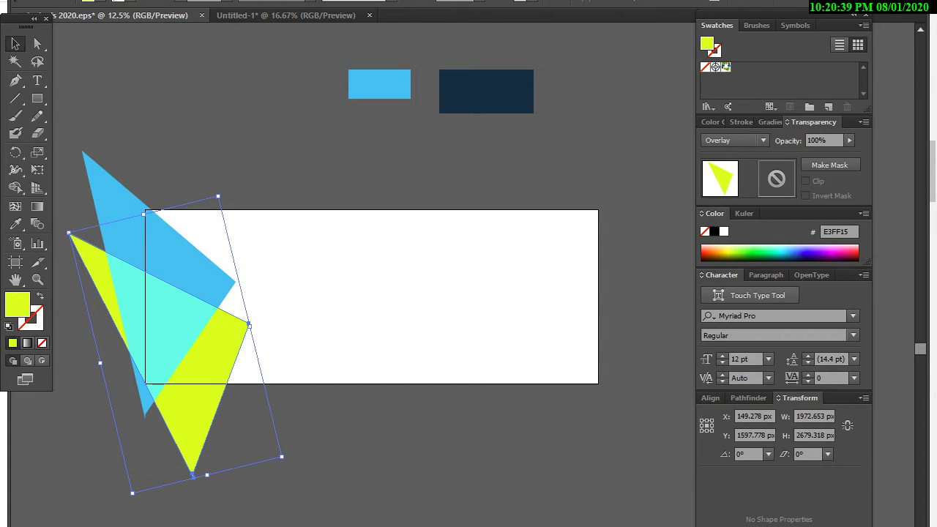
left_click_drag(194, 293, 228, 344)
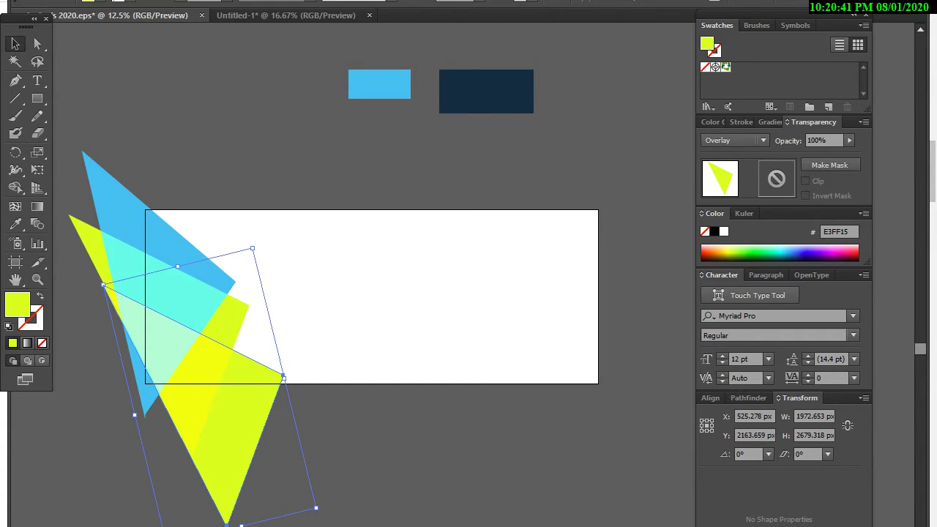
left_click_drag(283, 377, 236, 260)
left_click_drag(272, 395, 192, 436)
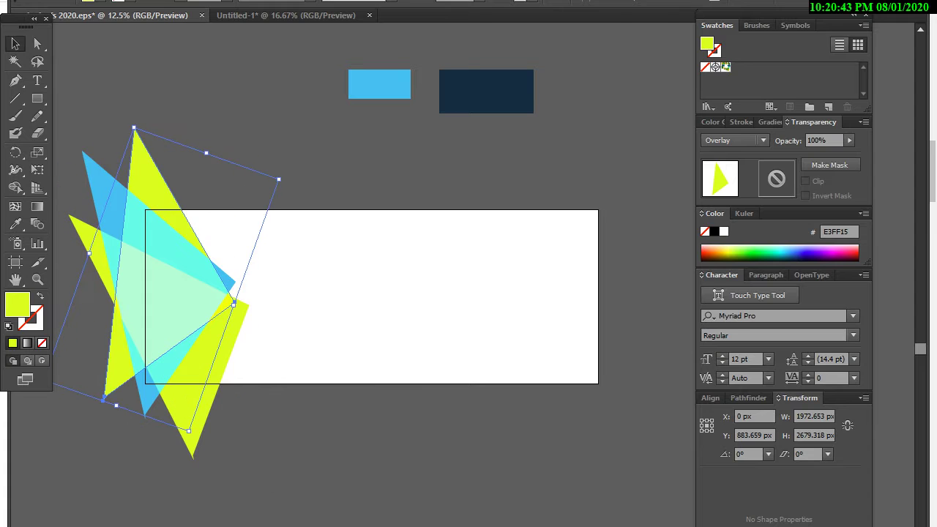
left_click_drag(176, 192, 194, 183)
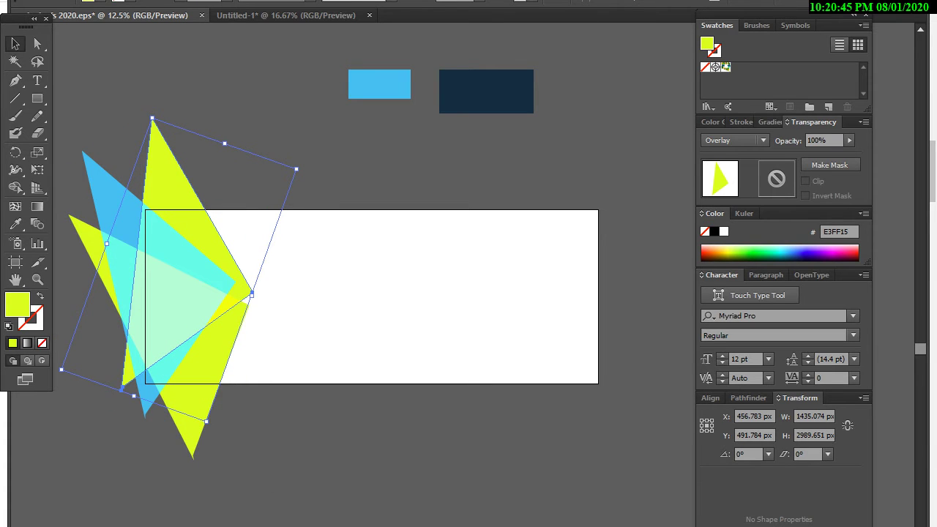
left_click_drag(206, 422, 220, 498)
left_click(220, 498)
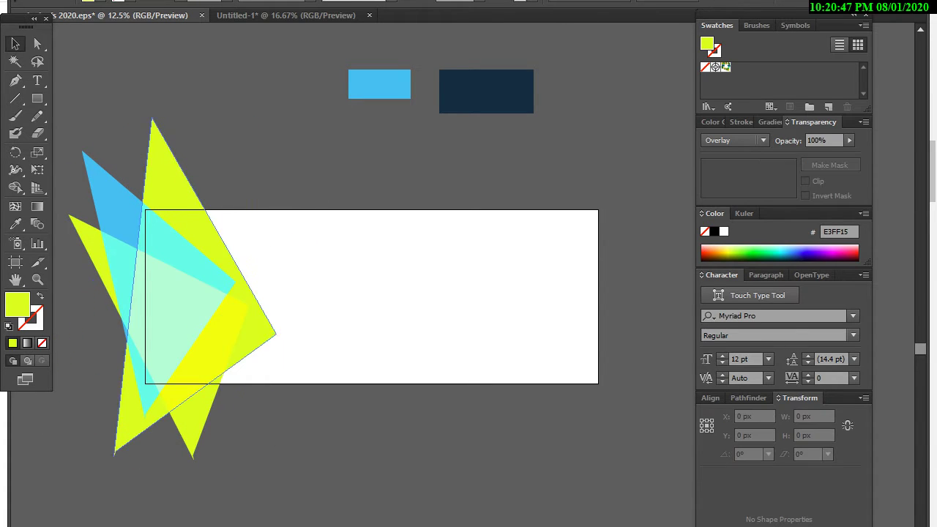
left_click(175, 220)
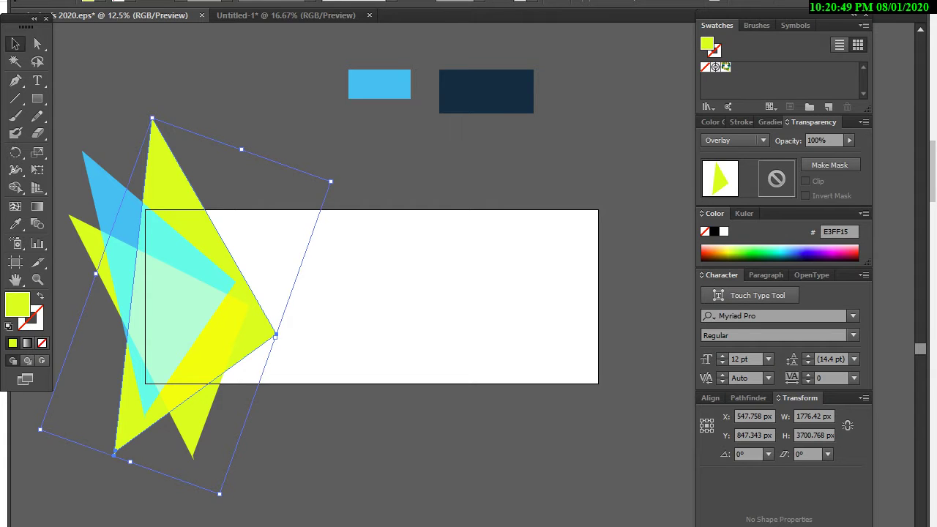
Fill the large triangle with the rectangle's light blue 3BC5F3 and blend it in Overlay.
key("i")
left_click(381, 84)
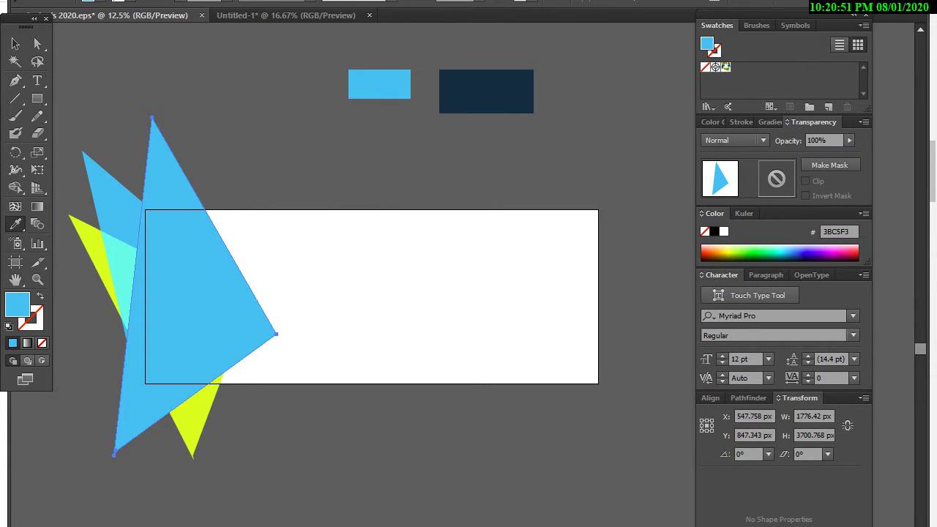
left_click(734, 140)
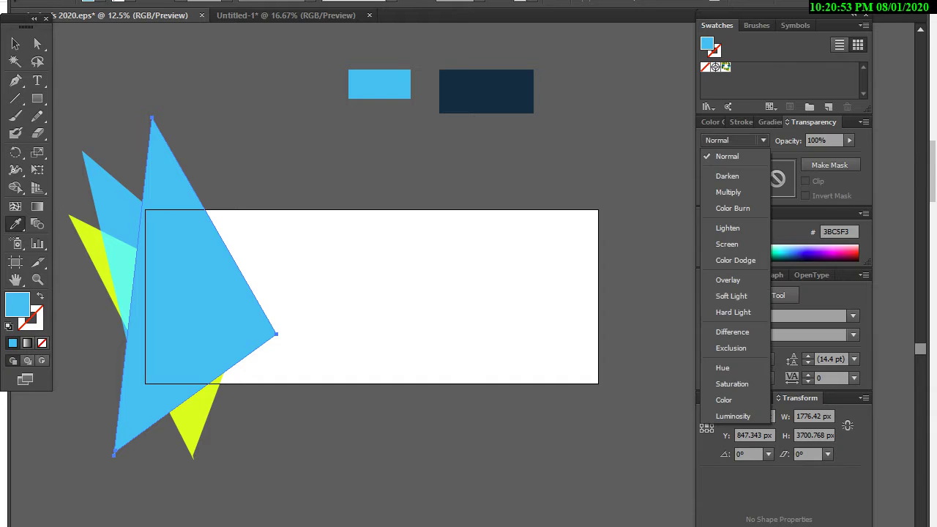
left_click(721, 279)
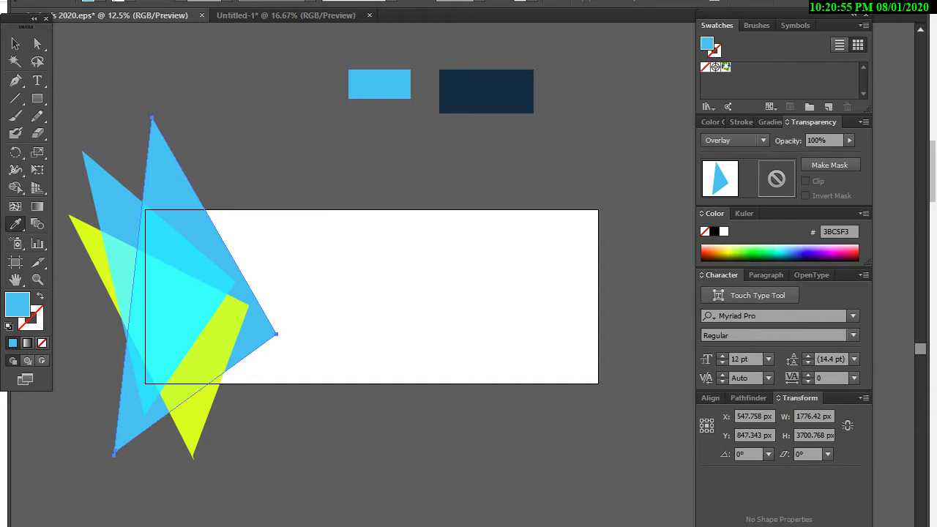
left_click(37, 99)
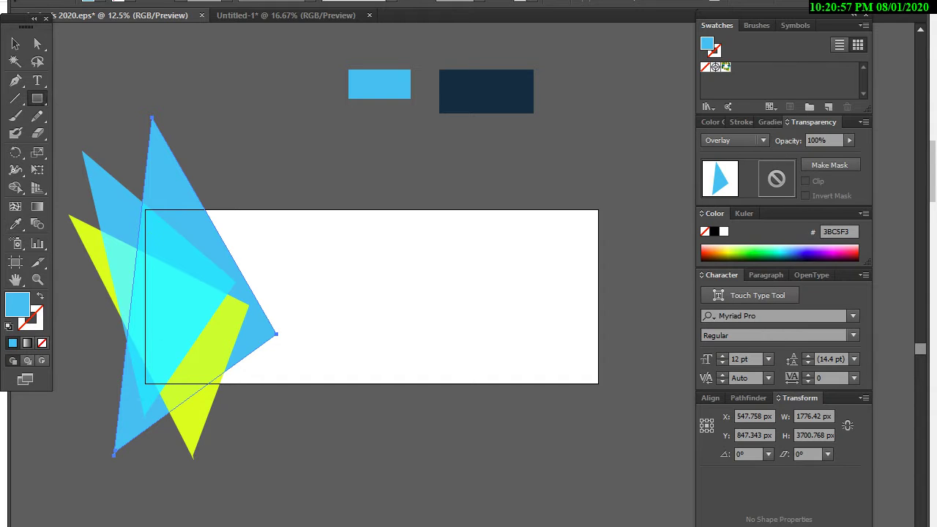
Draw a rectangle covering the banner and send it behind the triangles.
mouse_move(133, 207)
left_mouse_down()
mouse_move(546, 412)
mouse_move(622, 399)
left_mouse_up()
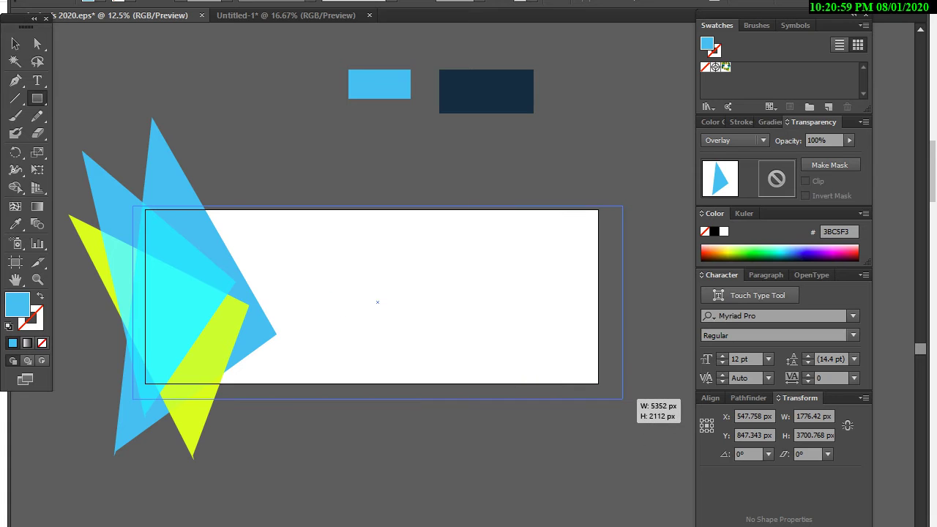
right_click(499, 329)
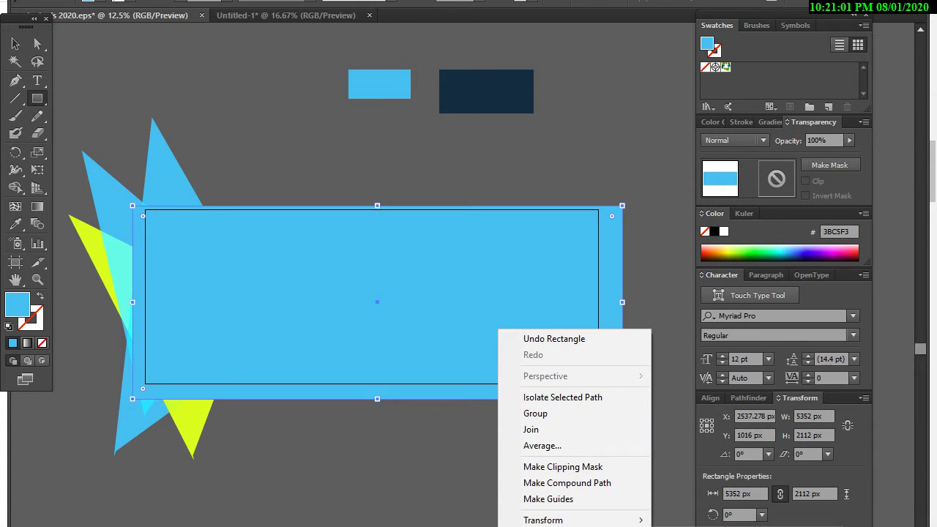
right_click(265, 319)
mouse_move(344, 524)
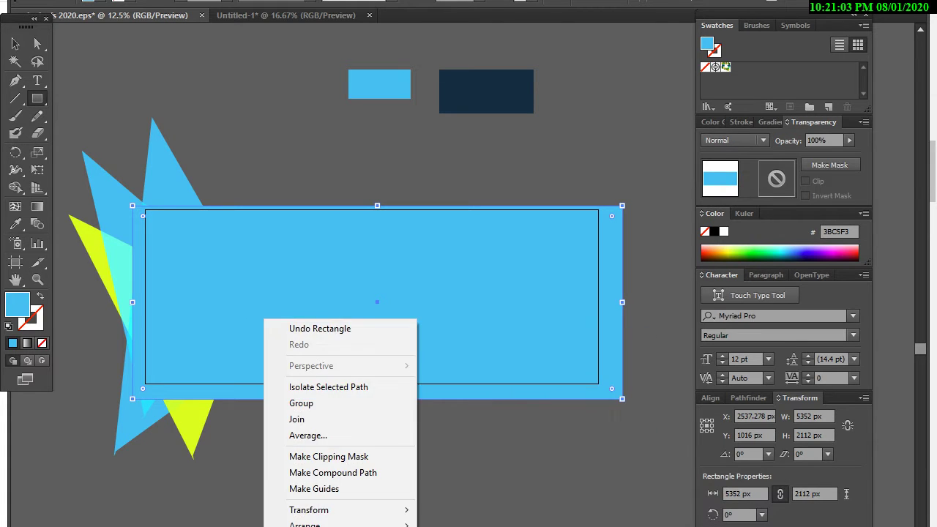
key("ctrl+shift+bracketleft")
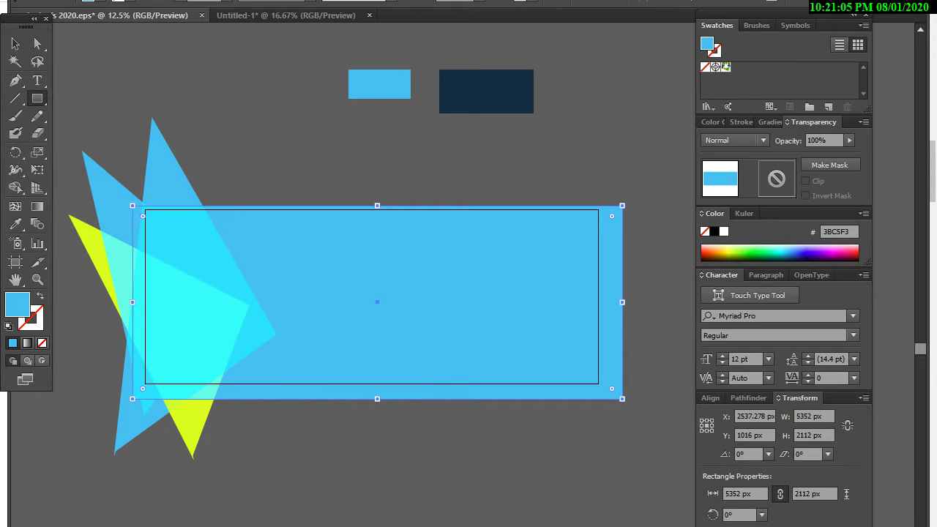
Fill the banner rectangle with the small rectangle's dark navy 0A293E, then deselect.
key("i")
left_click(486, 91)
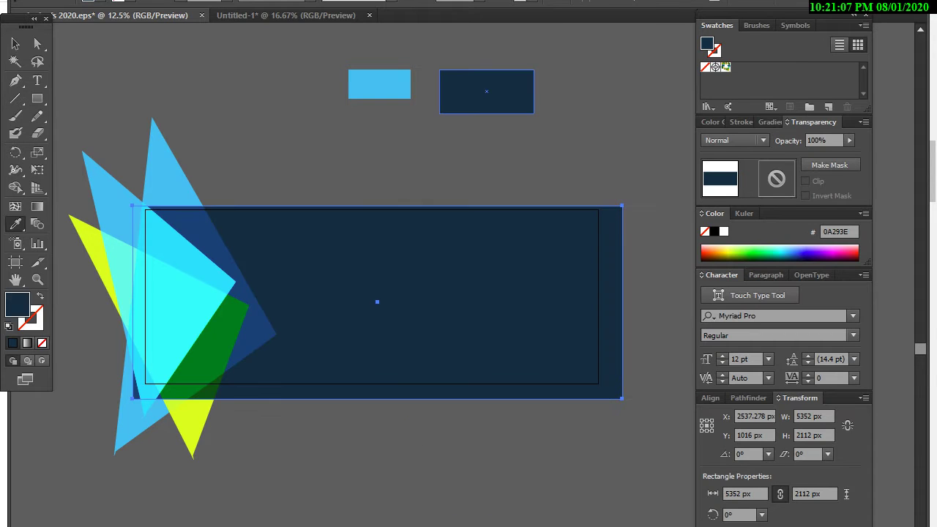
key("v")
key("ctrl+shift+a")
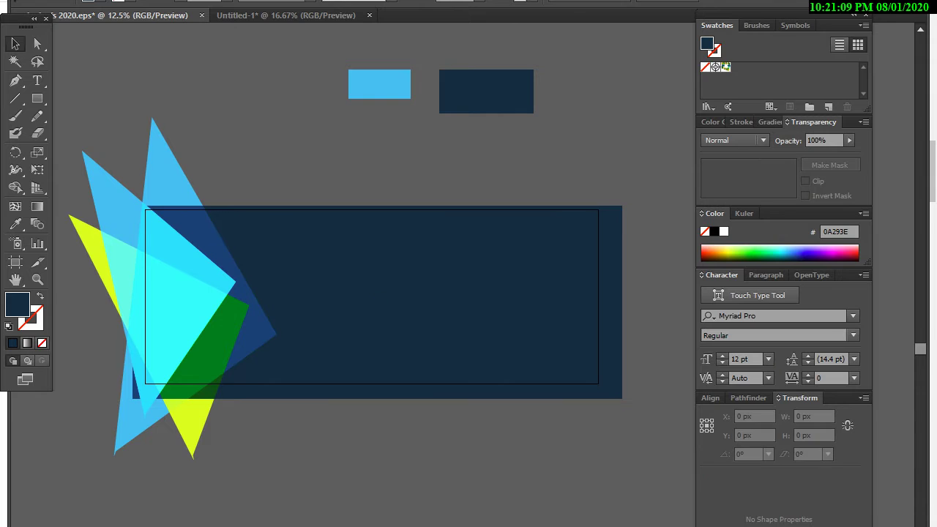
Select the left triangle cluster and drag a copy to the right.
left_click_drag(112, 197, 111, 202)
left_click(111, 242, "shift")
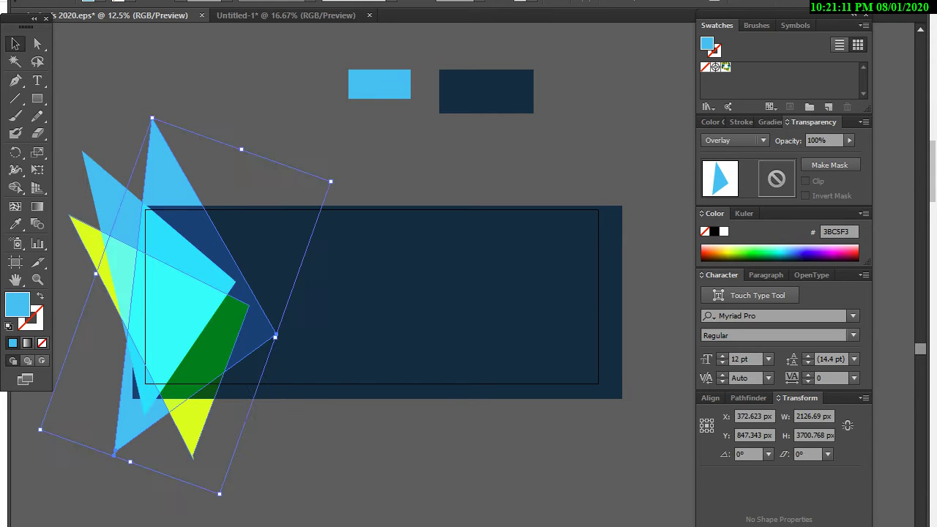
left_click(102, 172, "shift")
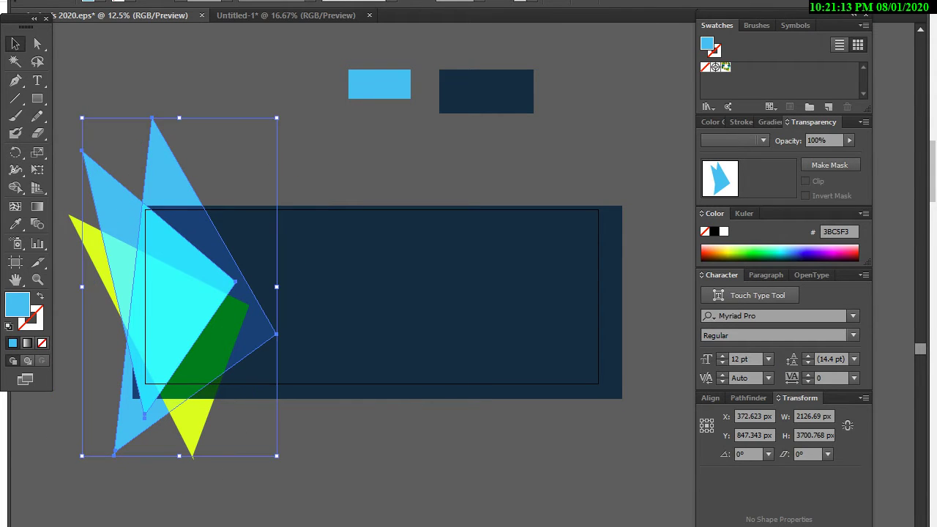
key("ctrl+z")
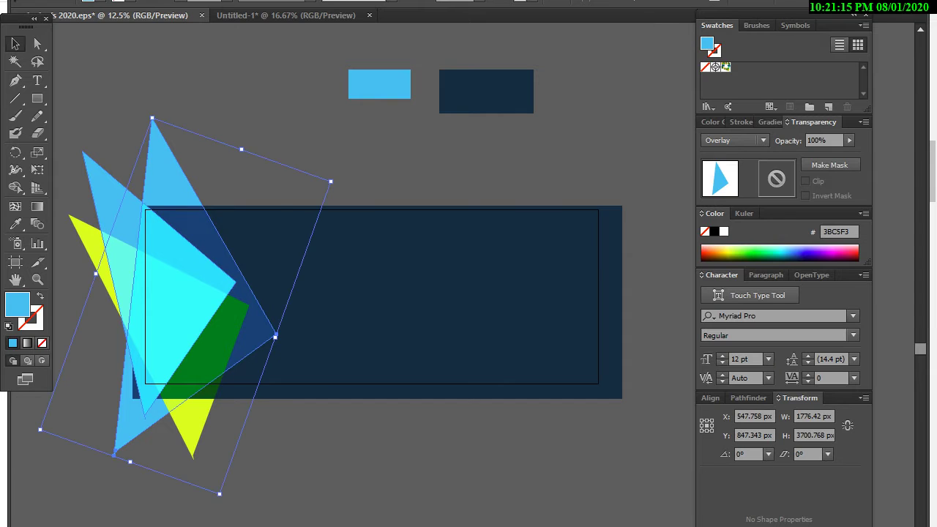
key("ctrl+shift+z")
key("ctrl+shift+z")
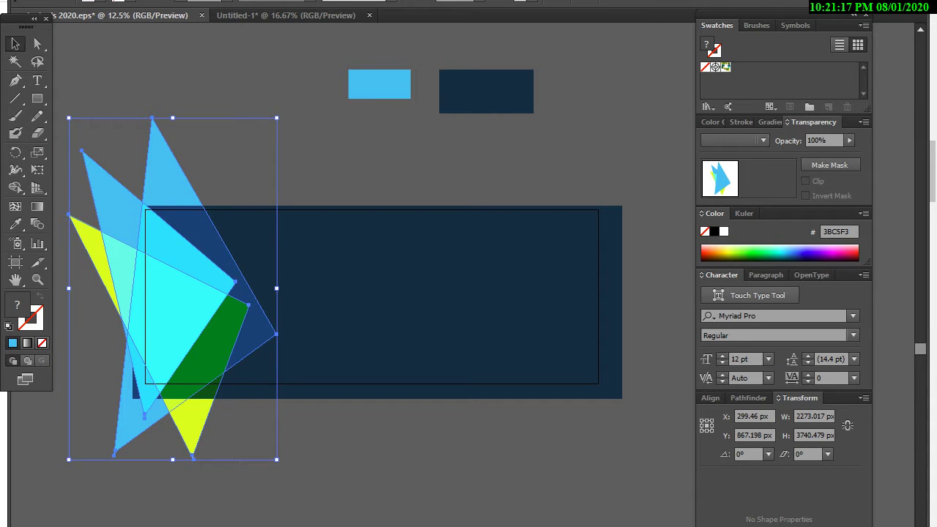
left_click_drag(146, 278, 393, 315)
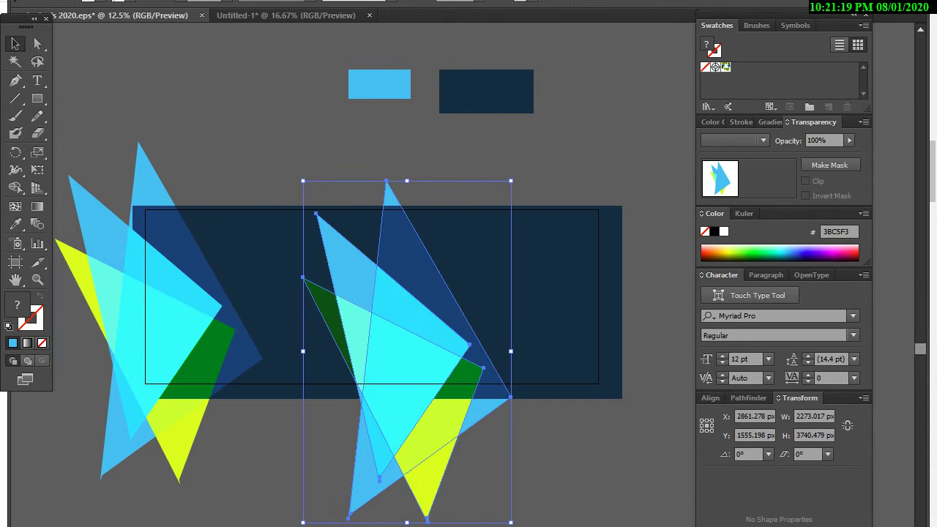
Rotate and rescale the copied triangle cluster.
left_click_drag(516, 176, 308, 521)
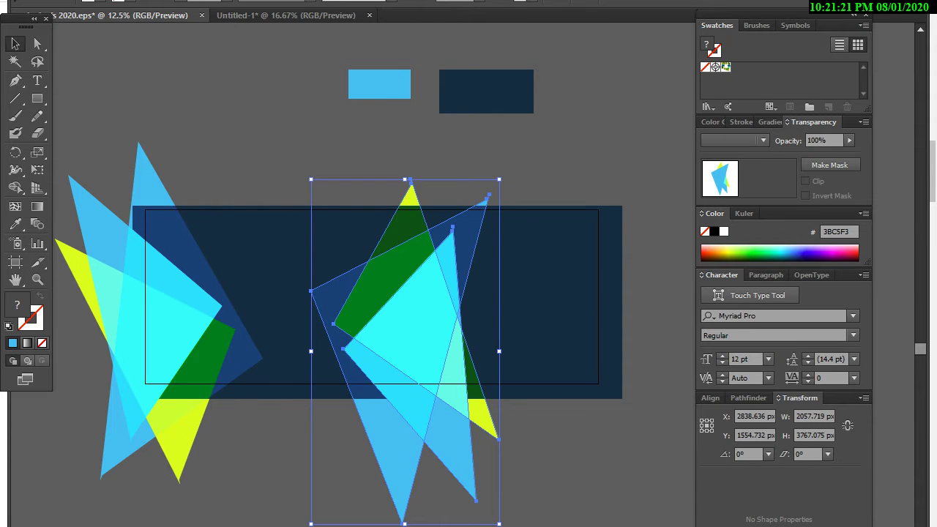
left_click_drag(308, 521, 140, 410)
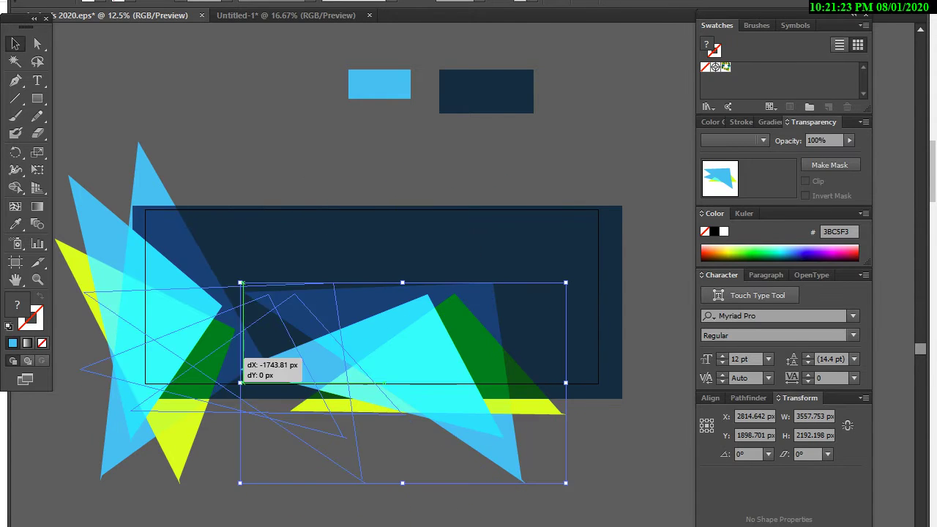
left_click_drag(395, 293, 234, 293)
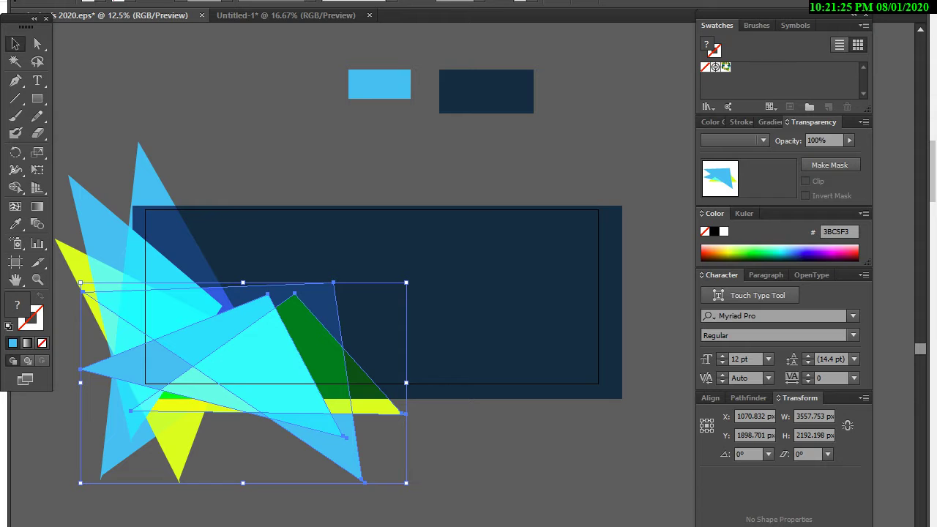
left_click_drag(410, 439, 219, 468)
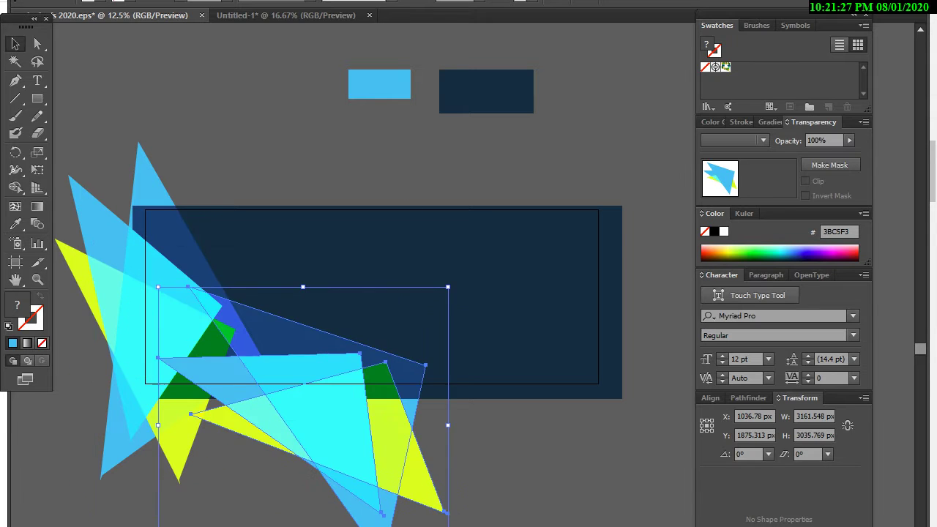
mouse_move(370, 432)
left_mouse_down()
mouse_move(366, 445)
mouse_move(339, 442)
left_mouse_up()
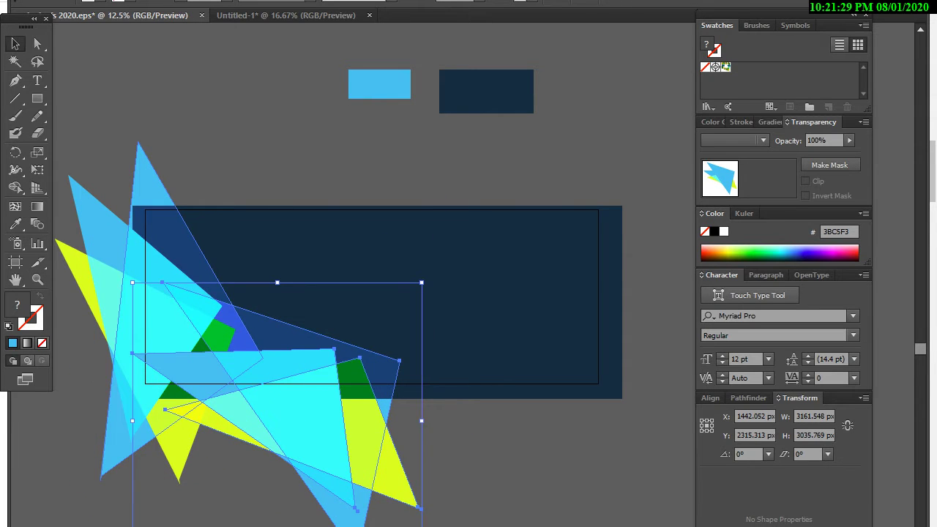
left_click_drag(132, 282, 195, 341)
left_click_drag(300, 388, 245, 366)
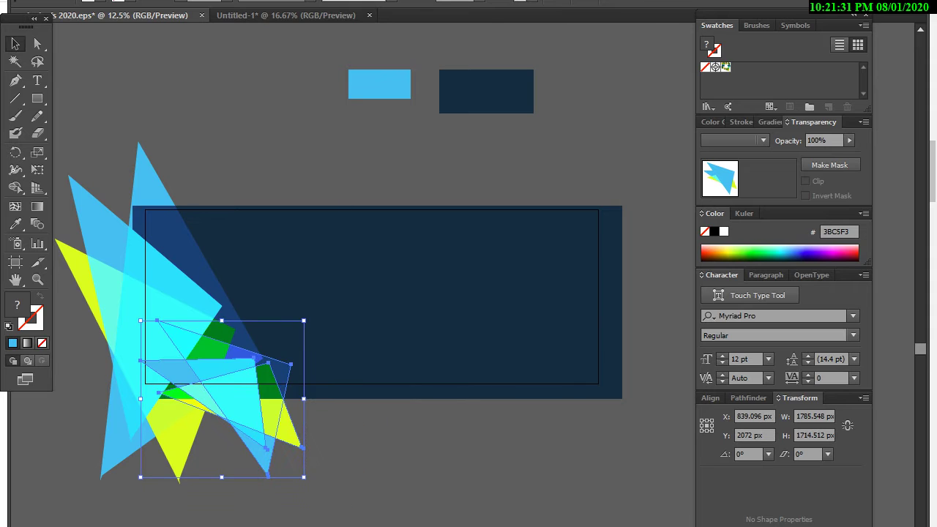
left_click_drag(304, 477, 375, 526)
Position the copied cluster over the navy rectangle's upper-right edge.
left_click(468, 454)
left_click(293, 439)
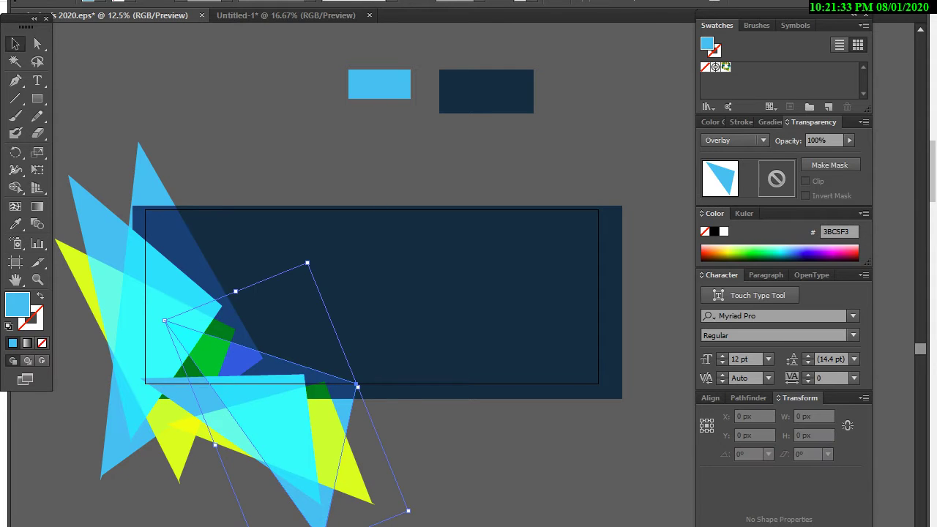
left_click(336, 465, "shift")
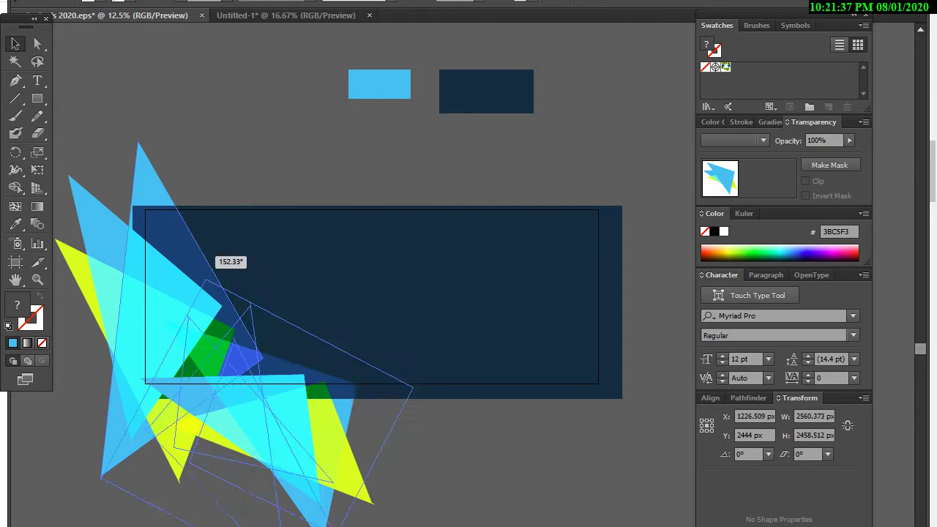
left_click_drag(275, 461, 638, 258)
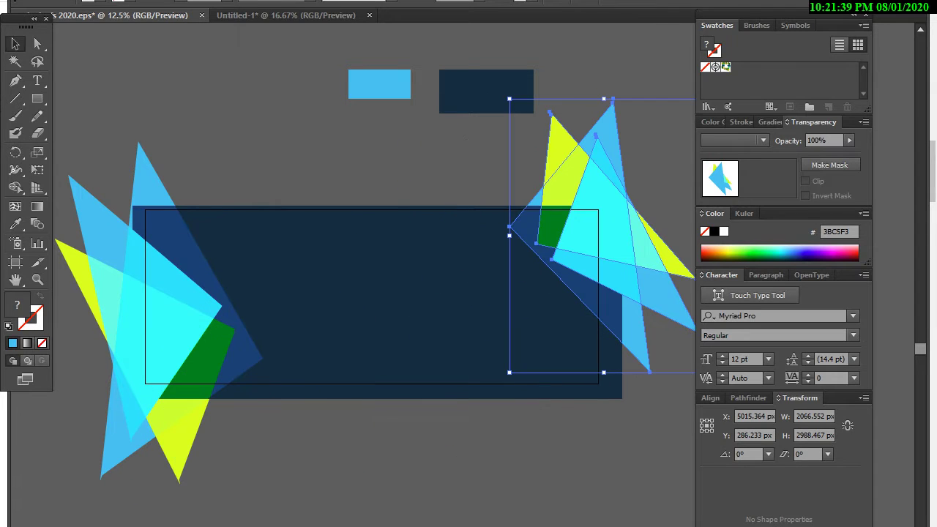
Resize the navy rectangle taller and narrower to about 5201 × 2560 px.
left_click(439, 168)
left_click_drag(439, 183, 423, 209)
left_click(361, 233)
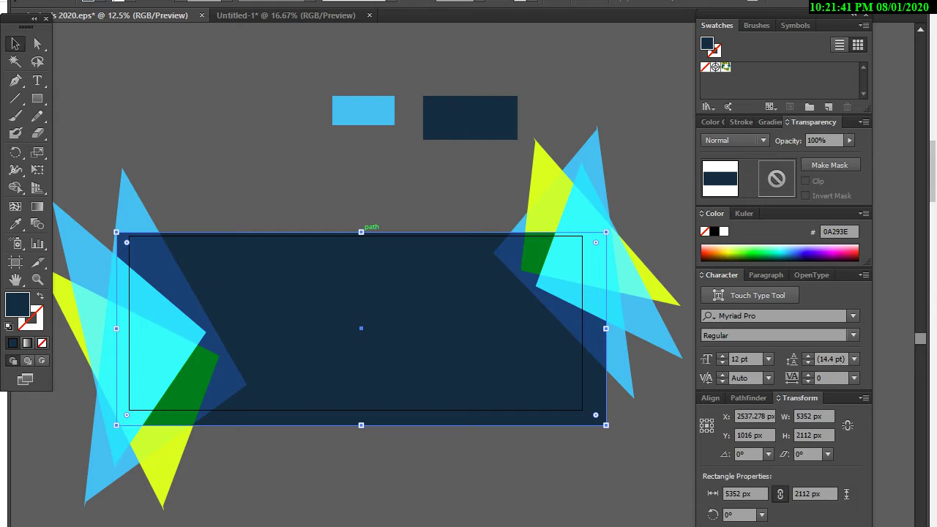
left_click_drag(361, 232, 361, 191)
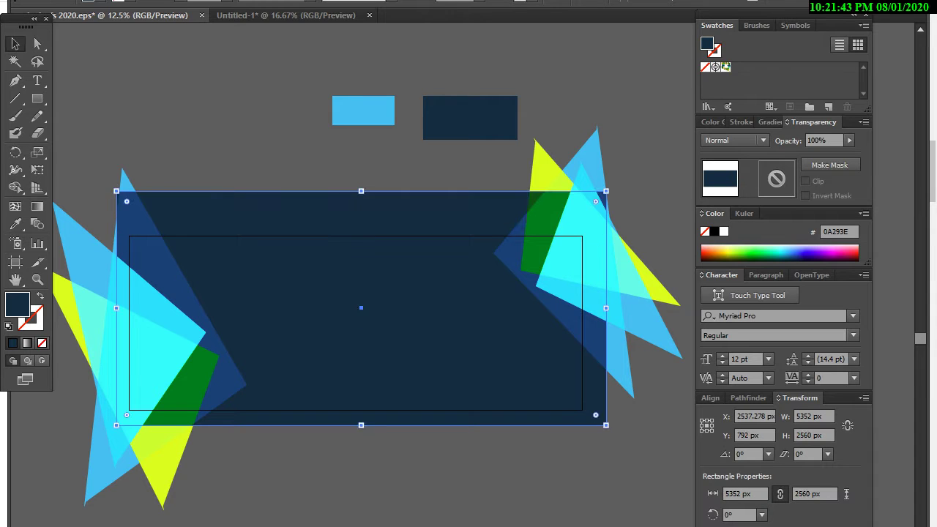
left_click_drag(361, 313, 354, 313)
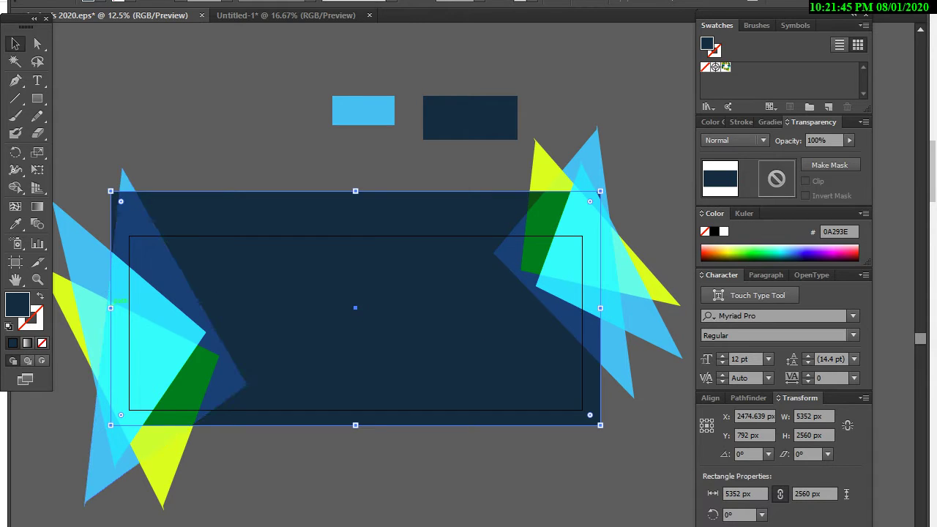
left_click_drag(110, 308, 124, 308)
left_click_drag(361, 308, 358, 307)
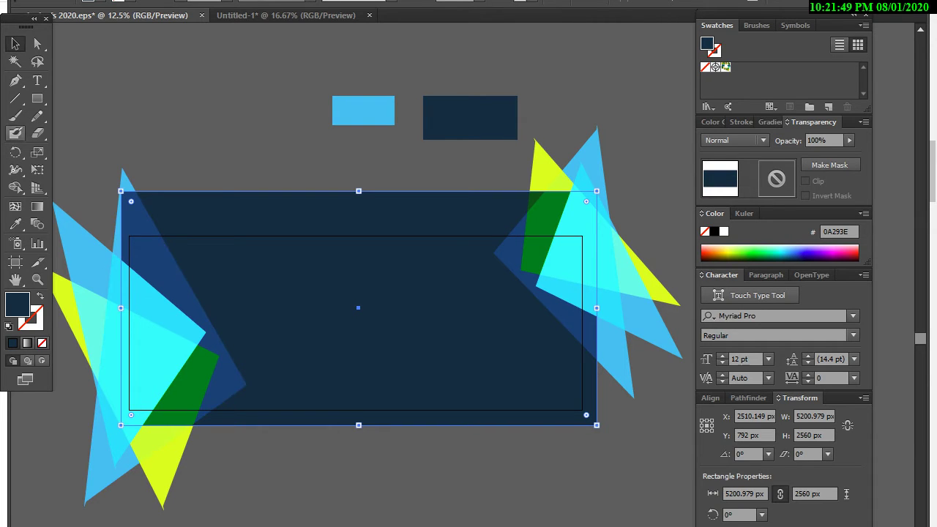
Create a trial 5352 × 2112 px rectangle, move it, then delete it.
left_click(37, 98)
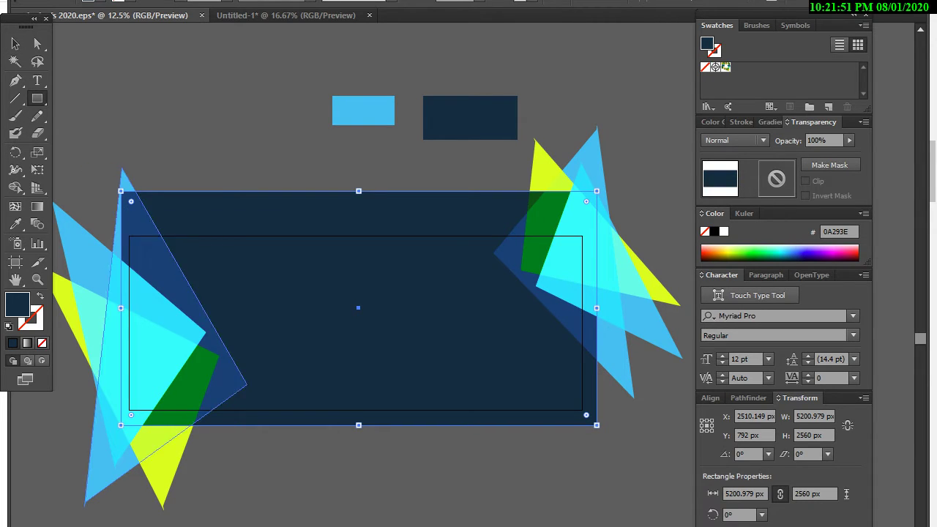
left_click_drag(121, 190, 572, 407)
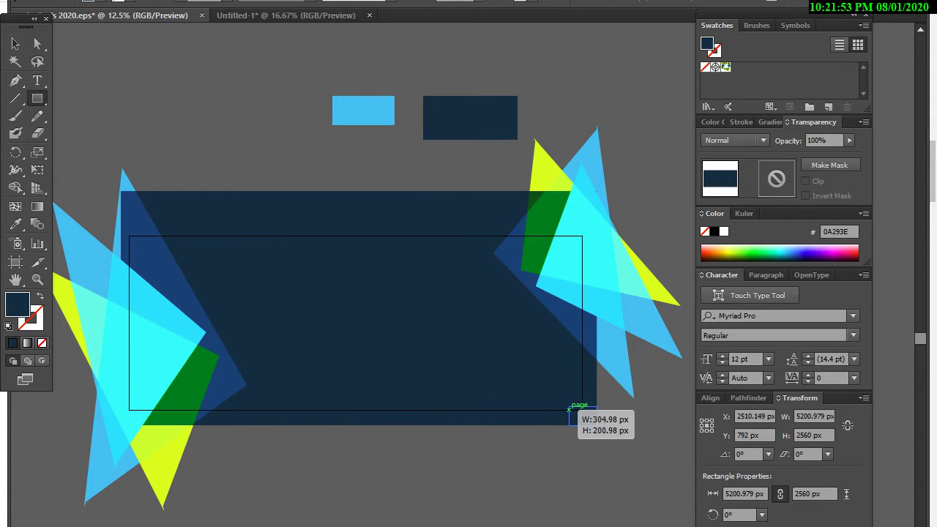
key("ctrl+z")
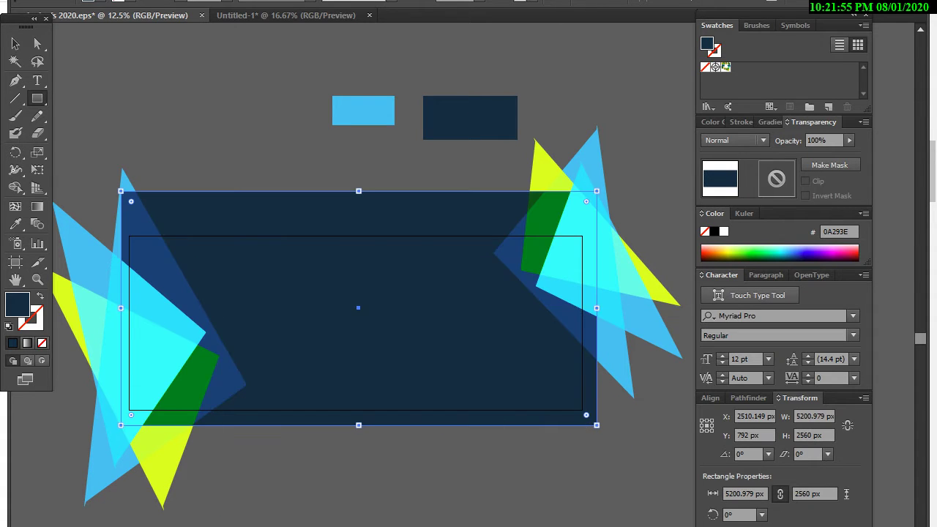
left_click(644, 308)
key("Return")
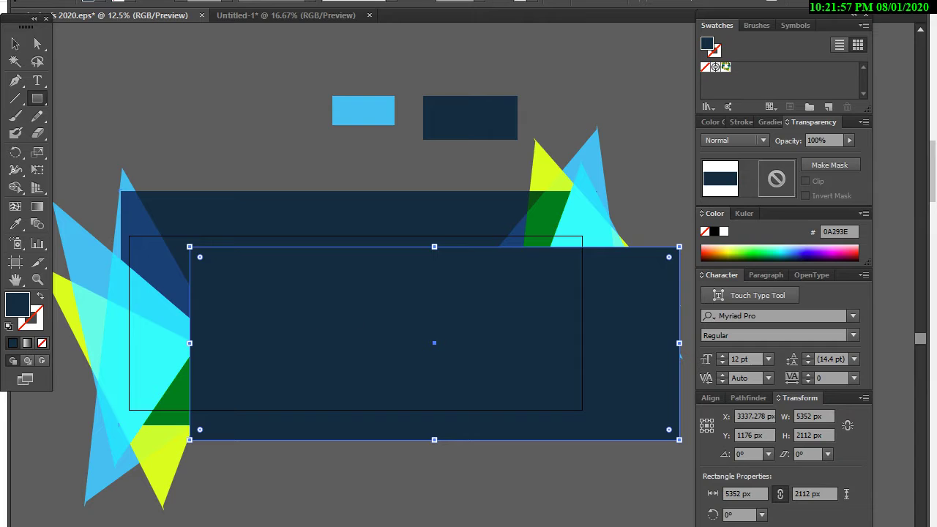
left_click_drag(675, 425, 597, 424)
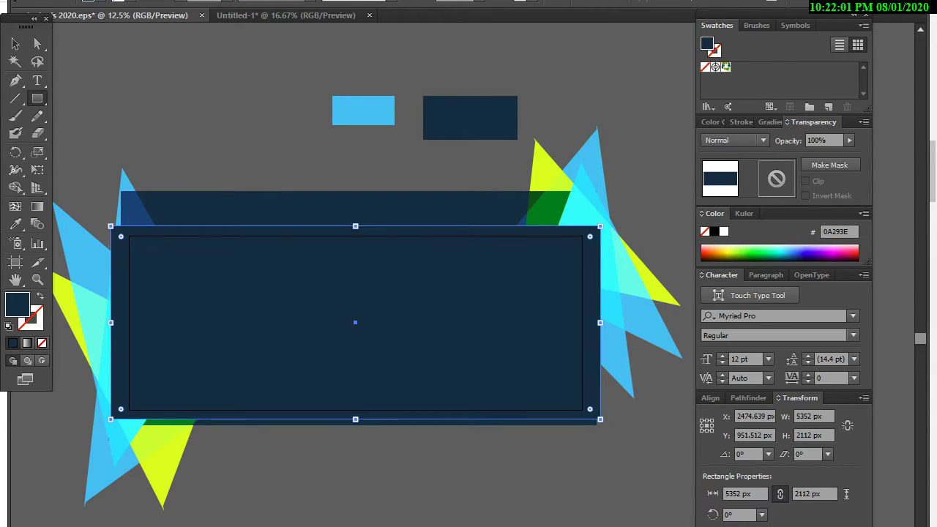
key("Delete")
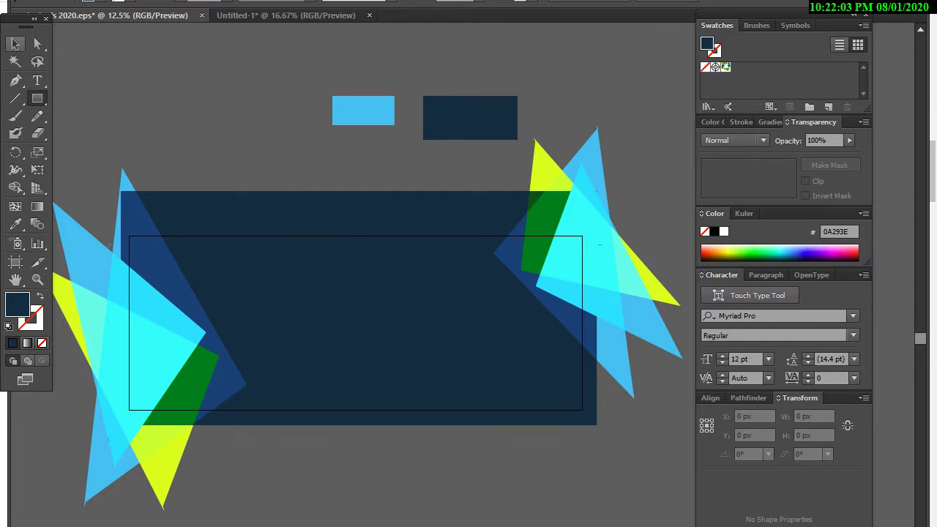
Paste a duplicate of the navy rectangle and shrink it slightly from its centre.
left_click(14, 44)
left_click(217, 227)
right_click(217, 228)
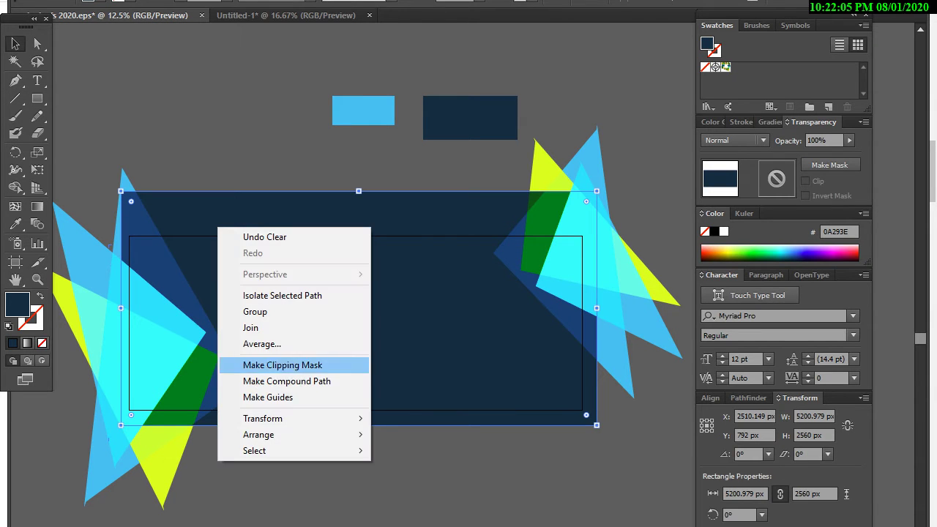
key("Escape")
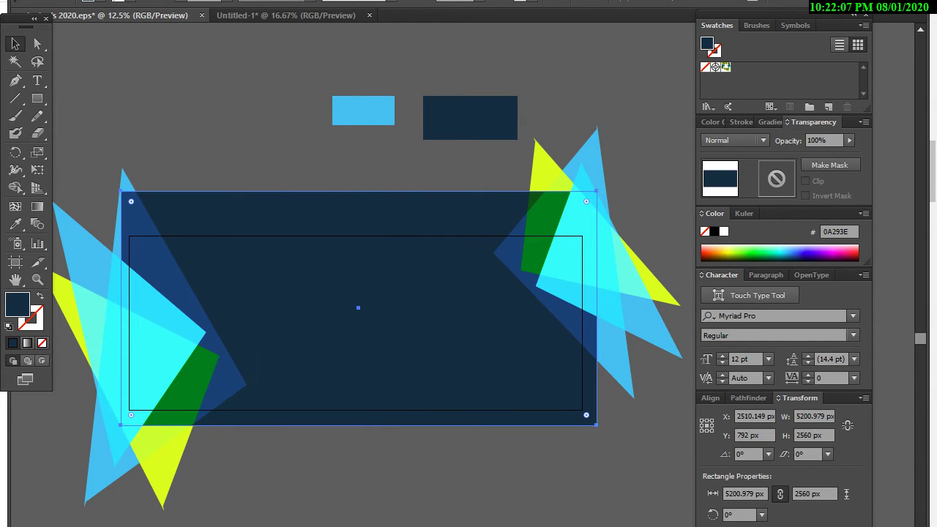
key("ctrl+v")
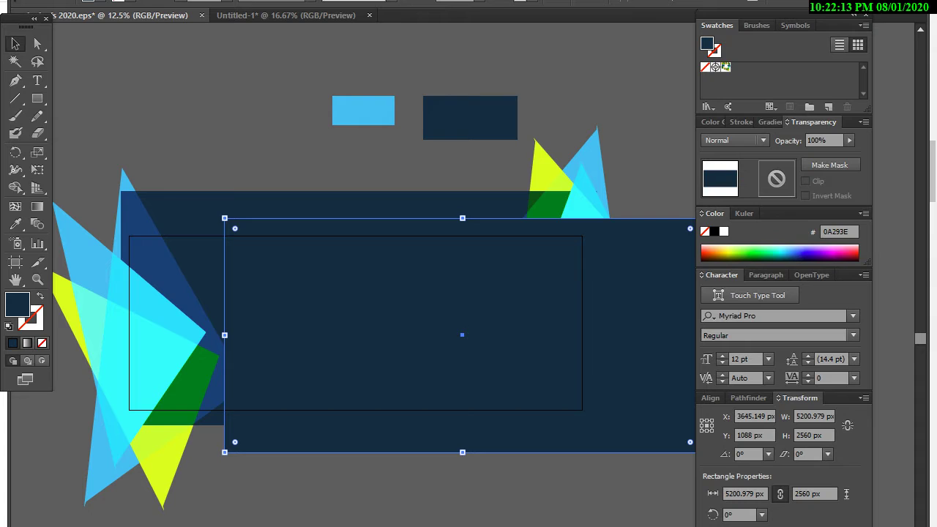
right_click(511, 367)
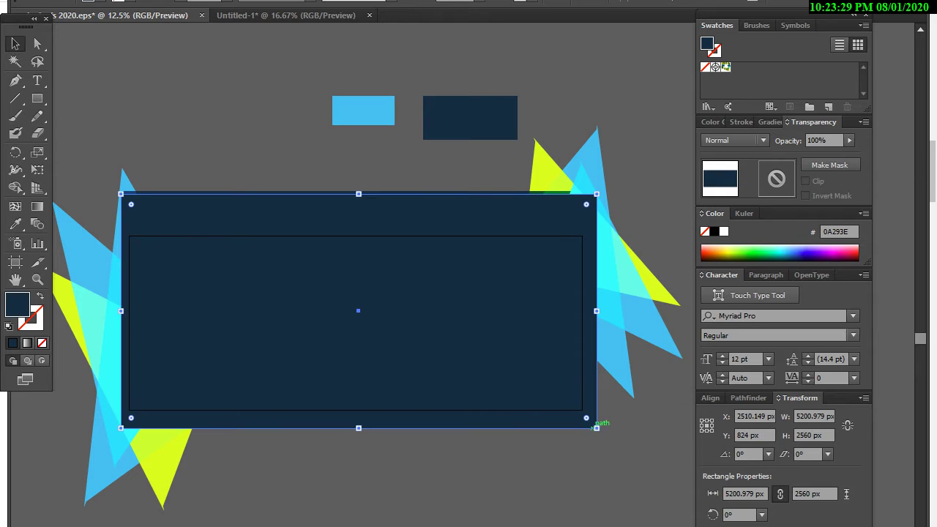
mouse_move(596, 427)
left_mouse_down()
mouse_move(565, 412)
mouse_move(586, 422)
left_mouse_up()
key("ctrl+shift+a")
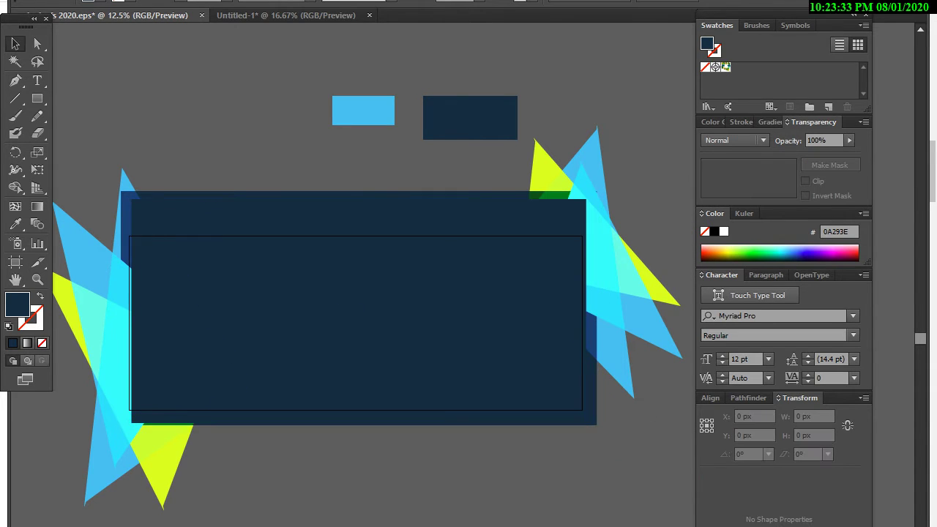
Clip the triangles to the 4966 × 2445 px rectangle with Make Clipping Mask.
left_click(358, 309)
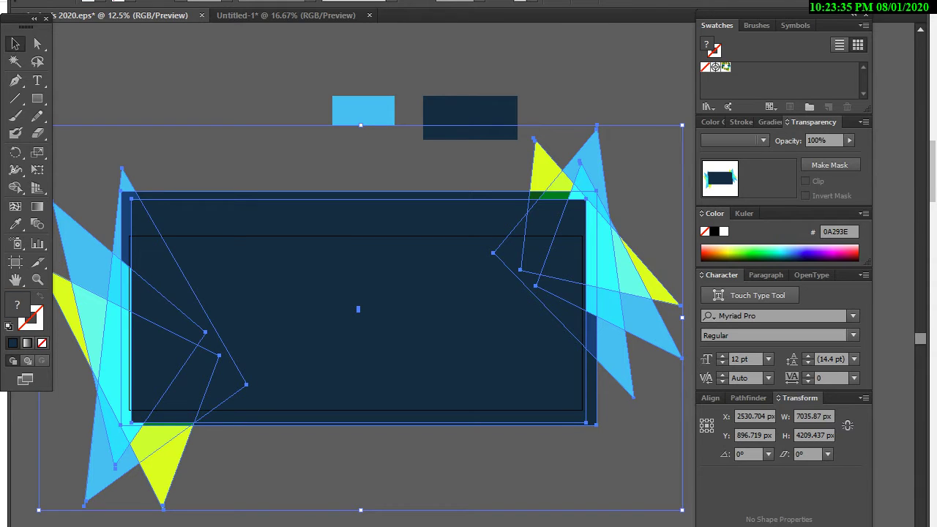
right_click(421, 368)
left_click(453, 488)
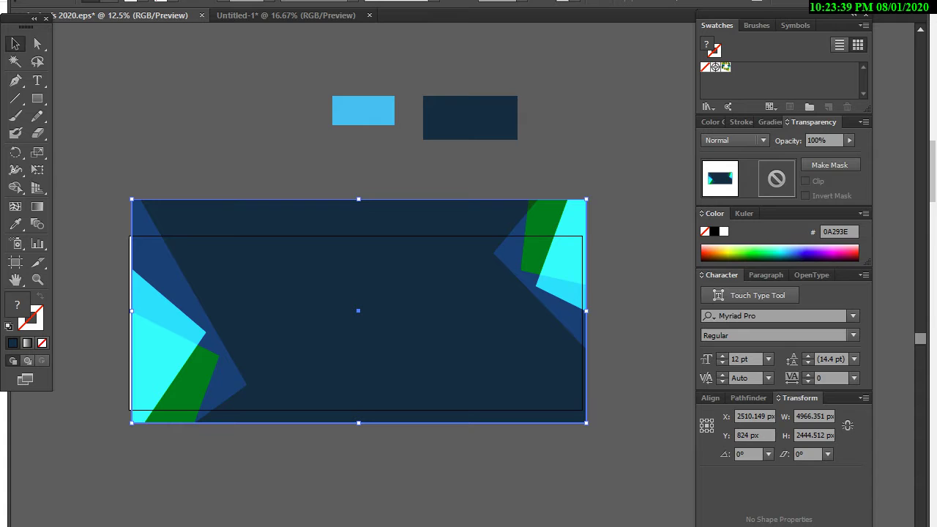
Paste a copy of the clipped banner into Untitled-1, scaled to the artboard width.
key("c")
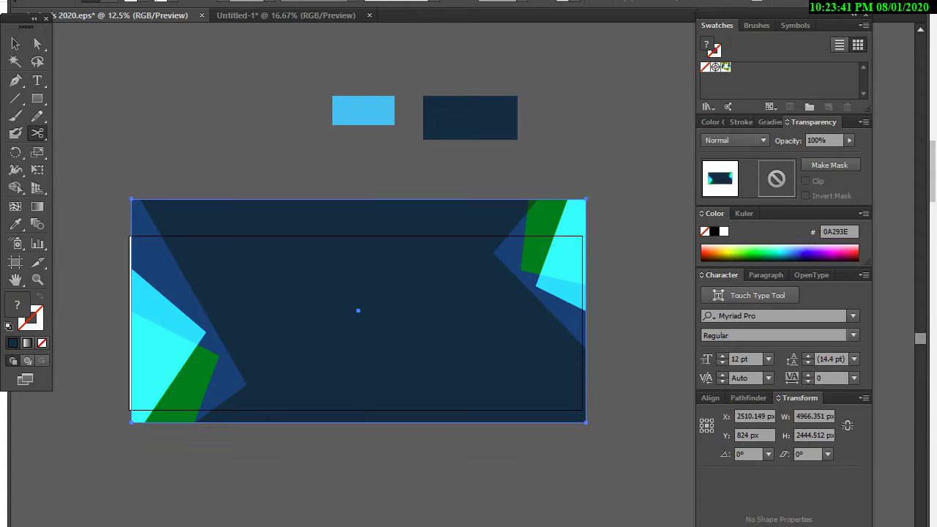
left_click(285, 15)
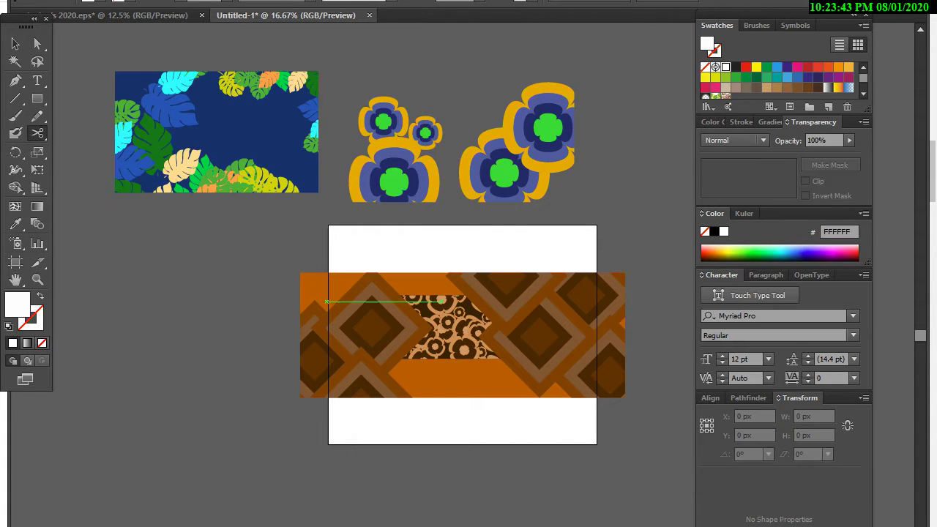
key("ctrl+v")
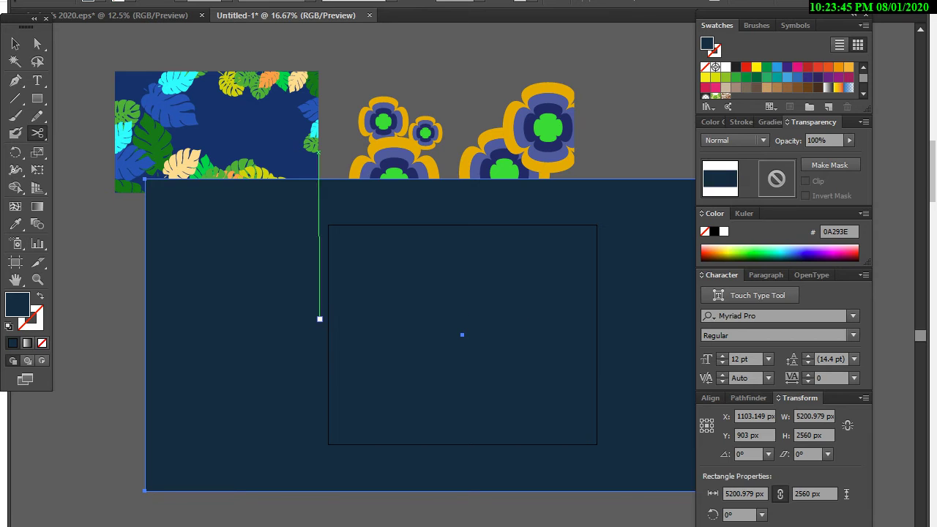
key("ctrl+z")
key("ctrl+Tab")
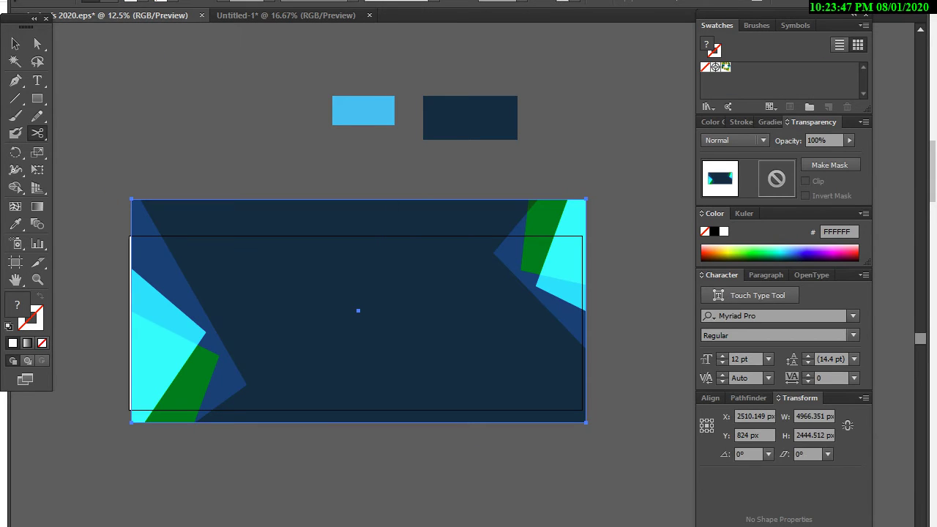
key("v")
key("ctrl+shift+b")
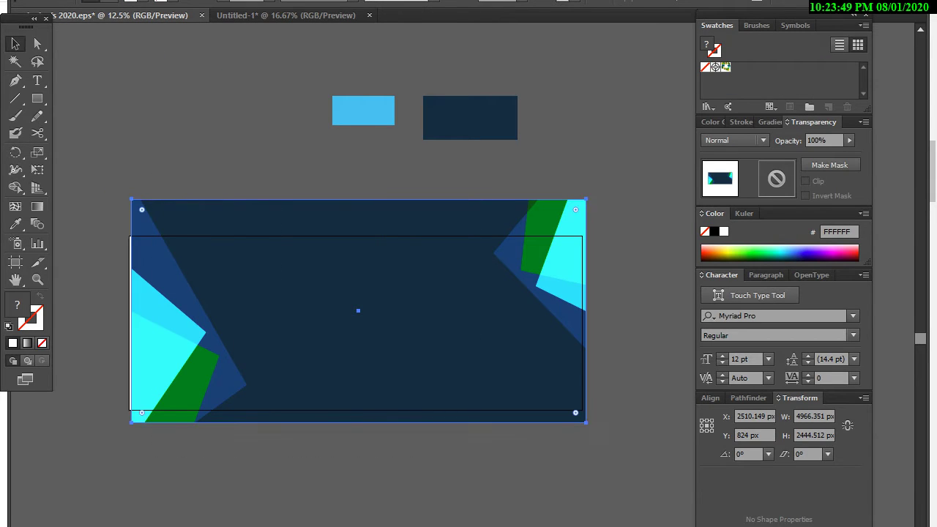
key("ctrl+shift+b")
key("ctrl+Tab")
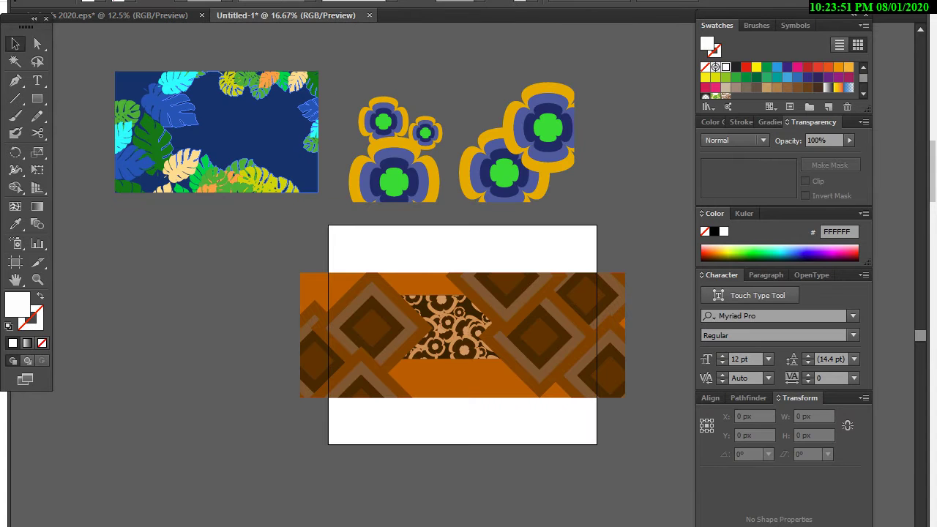
key("ctrl+v")
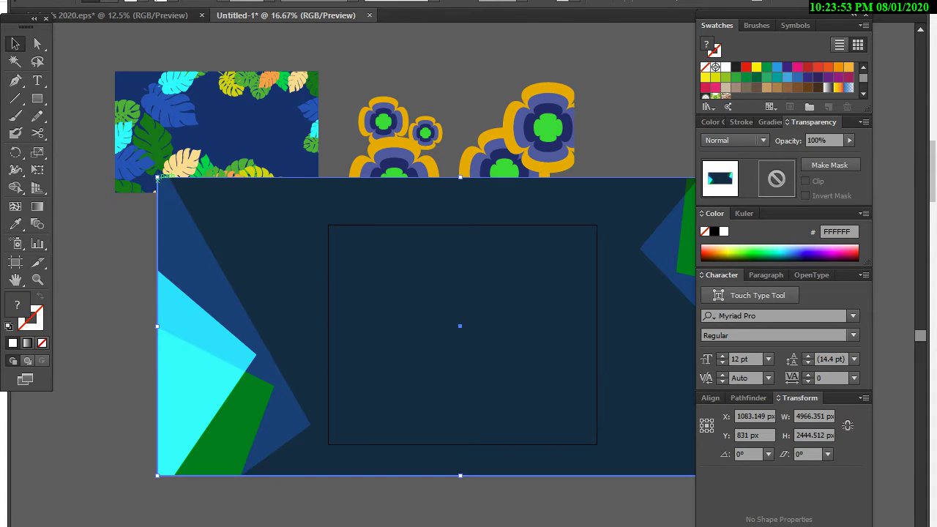
left_click_drag(156, 178, 305, 251)
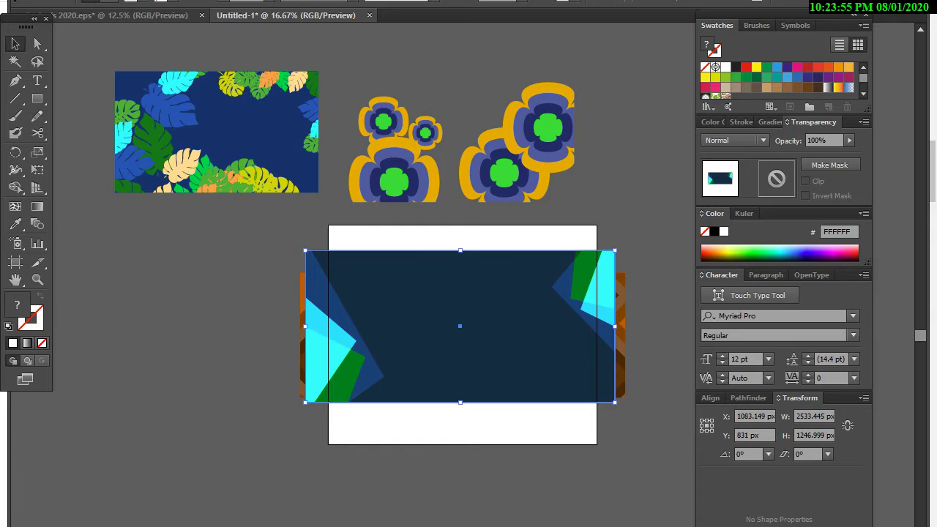
Release the clipping mask on the original banner and select the navy rectangle.
key("ctrl+Tab")
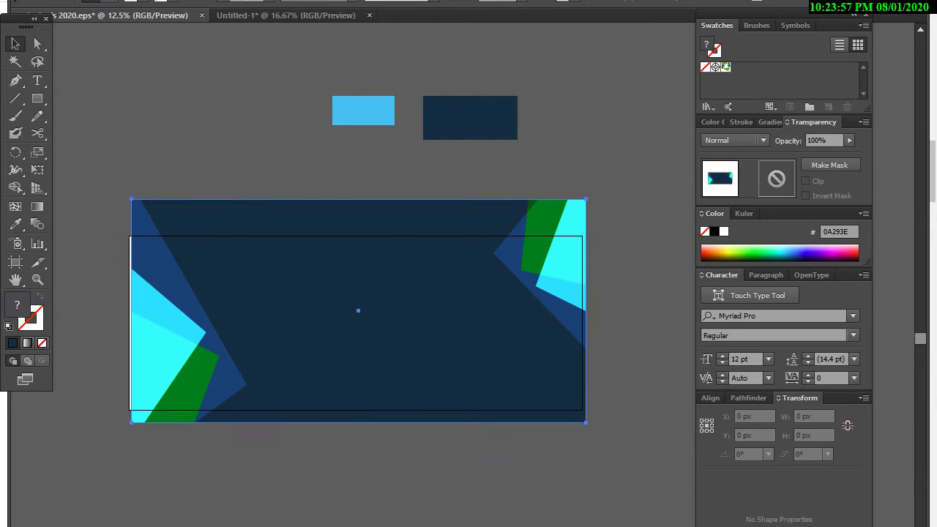
key("ctrl+alt+7")
left_click(358, 322)
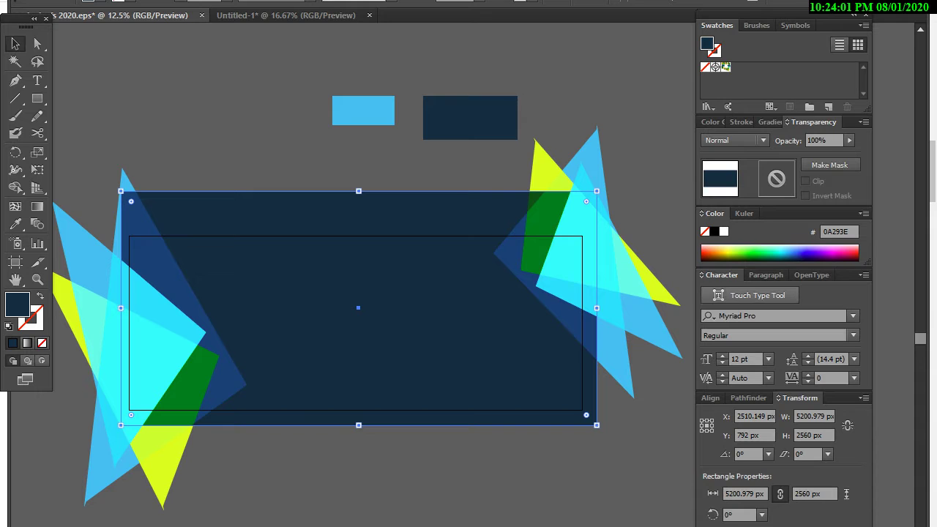
Try pink and yellow-green fills, then pull a blue triangle down from the right cluster.
left_click(842, 252)
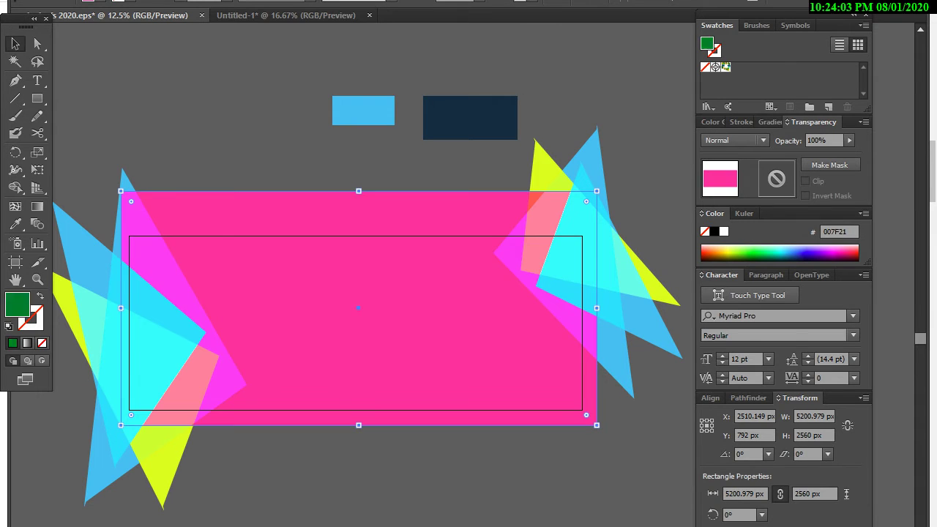
mouse_move(754, 252)
left_mouse_down()
mouse_move(753, 260)
mouse_move(721, 258)
left_mouse_up()
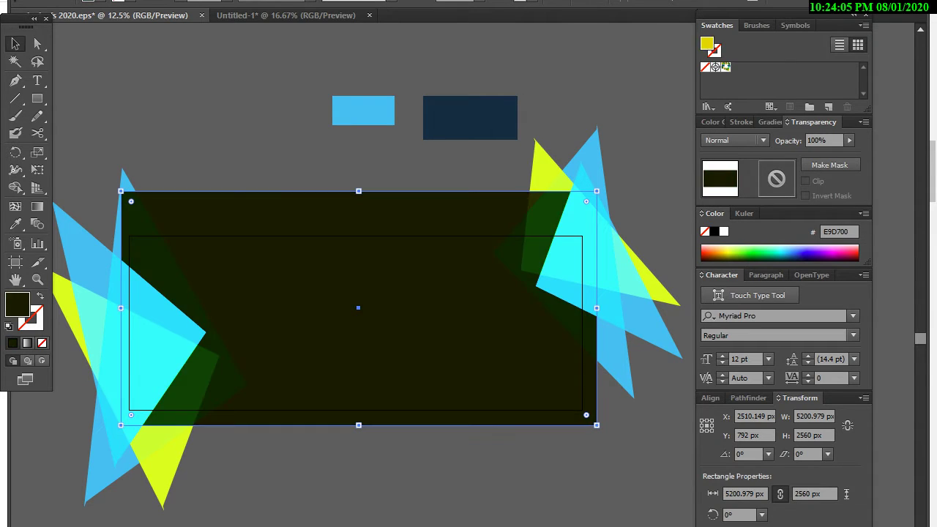
left_click(731, 254)
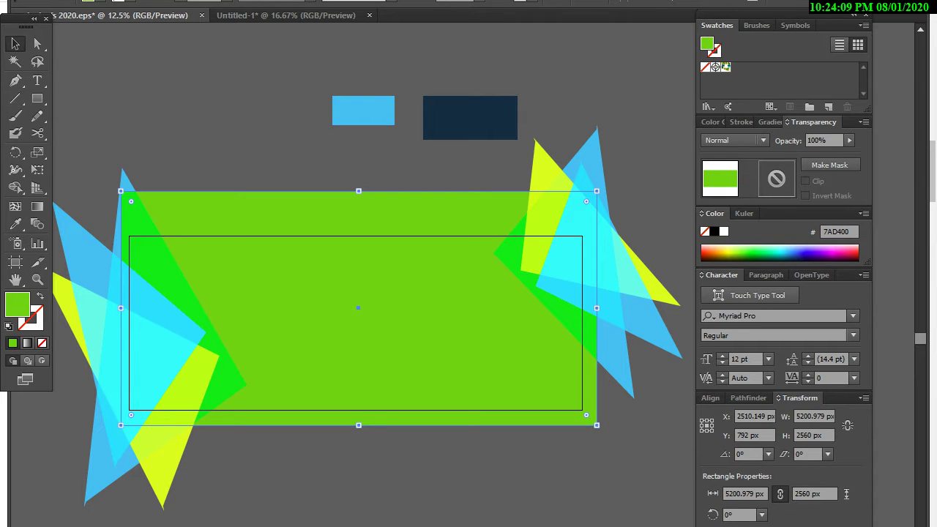
left_click(585, 220)
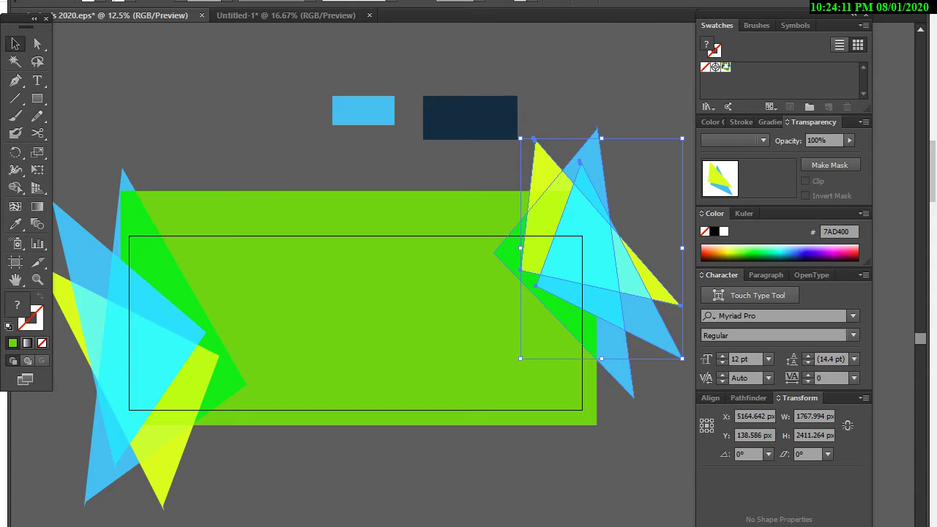
left_click_drag(604, 328, 568, 421)
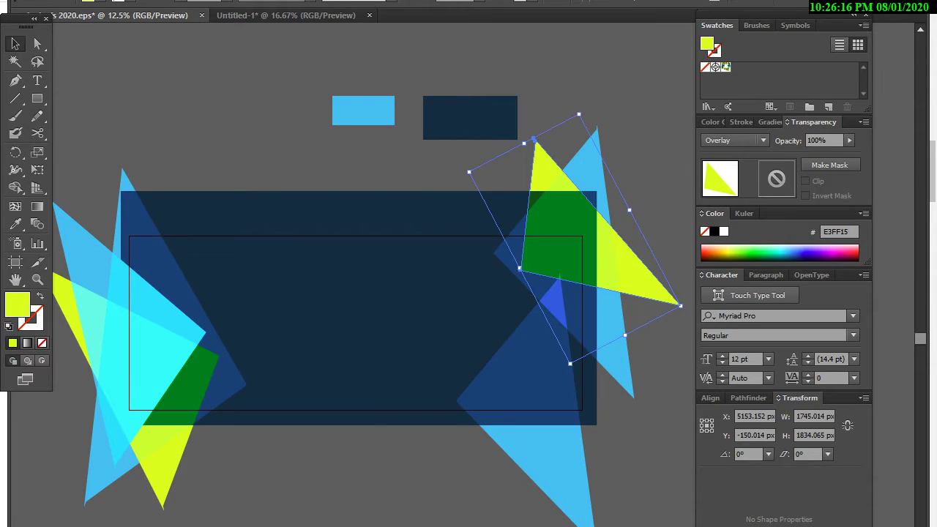
Delete the right-side yellow triangle and the upper-right blue triangle.
key("Delete")
left_click(527, 446)
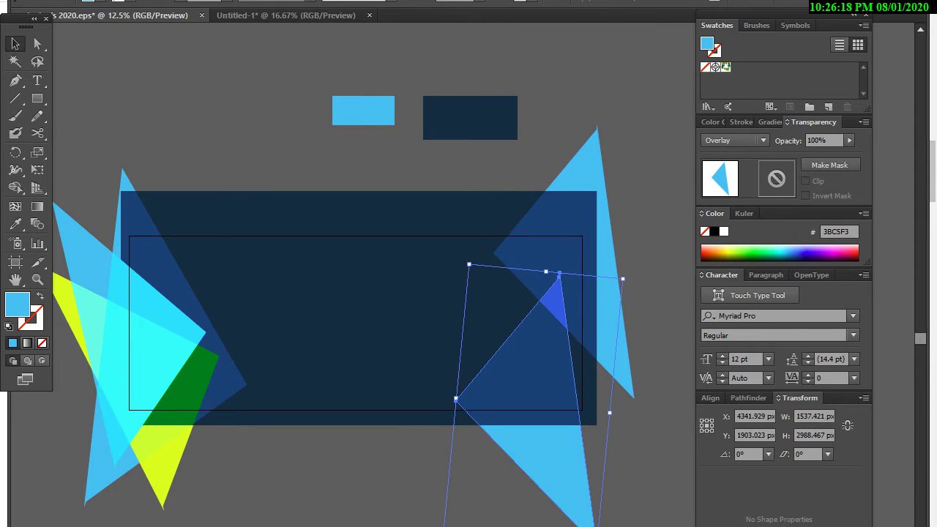
left_click(586, 220)
key("Delete")
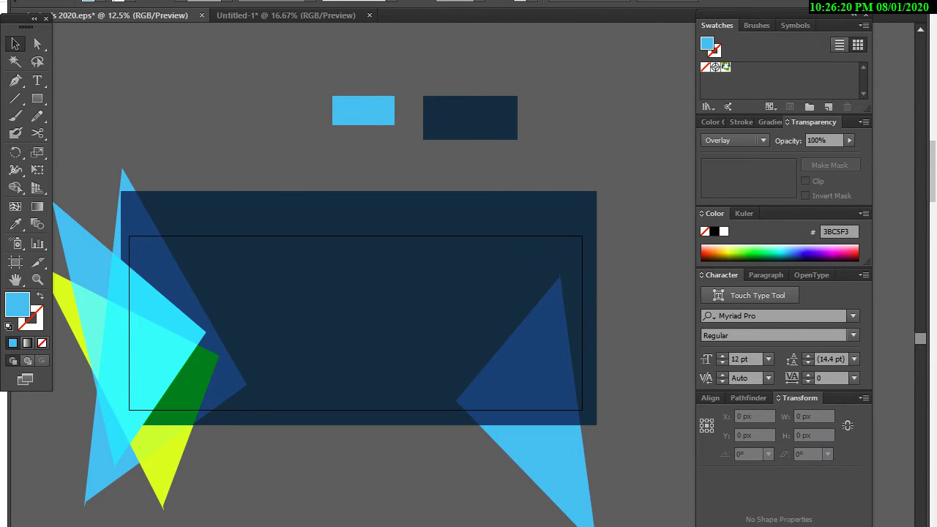
Move and stretch the remaining blue triangle to 2482 × 4825 px, then zoom on its tip.
left_click_drag(589, 464, 556, 363)
mouse_move(560, 439)
left_mouse_down()
mouse_move(602, 524)
mouse_move(644, 524)
left_mouse_up()
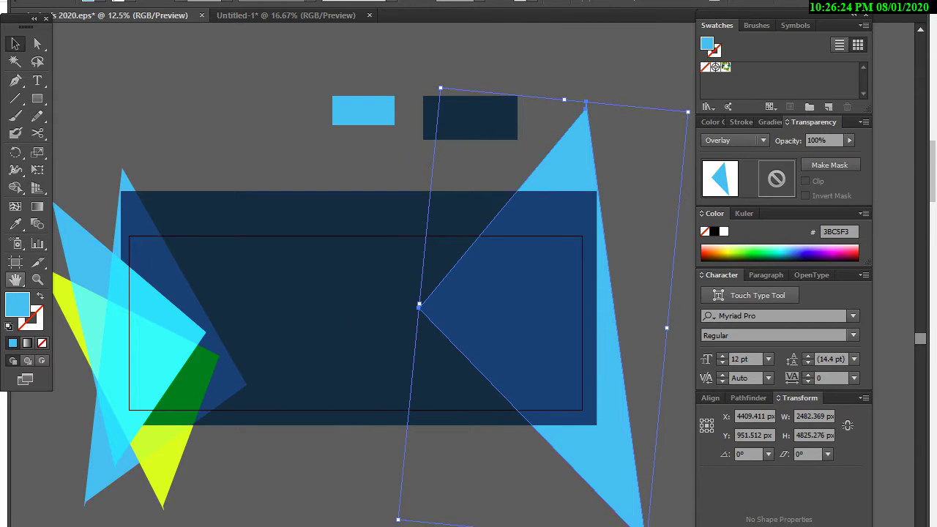
key("z")
left_click(620, 473)
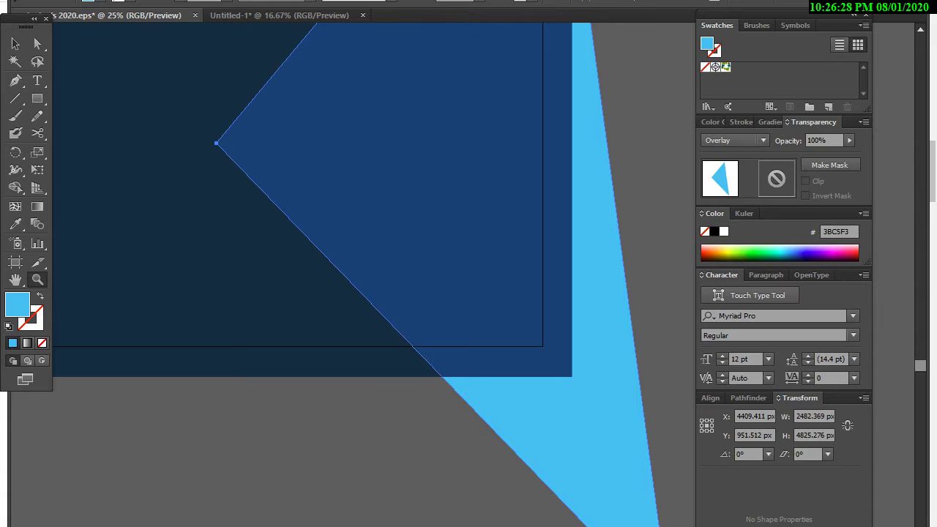
Draw a thin, flat ellipse below the banner with the Ellipse tool.
left_click(95, 142)
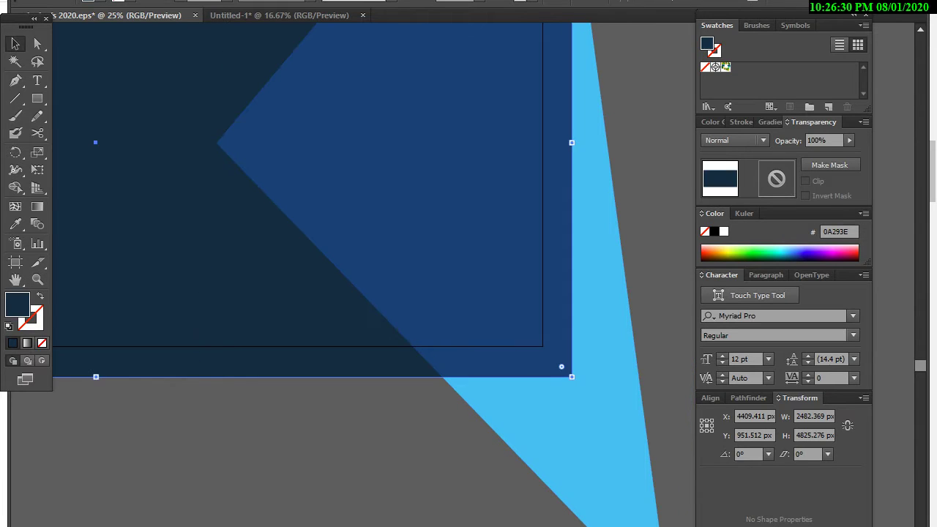
key("ctrl+shift+a")
key("backslash")
key("p")
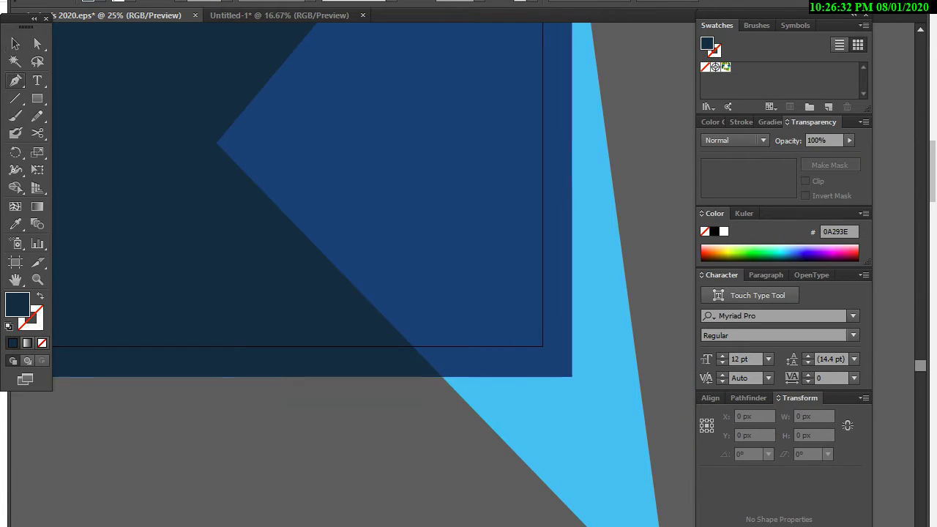
left_click_drag(37, 98, 106, 133)
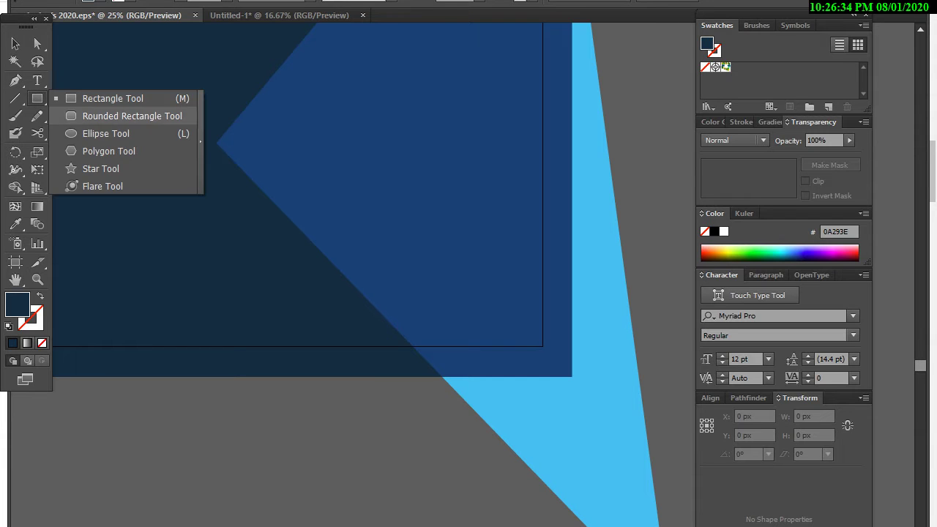
left_click(107, 134)
left_click_drag(134, 440, 431, 446)
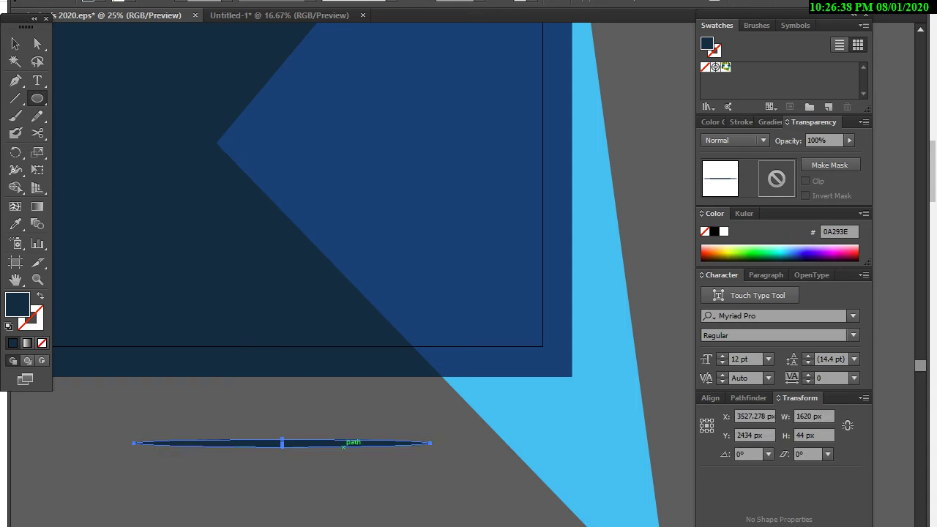
Fill the ellipse black and shift it slightly right and down.
left_click(727, 249)
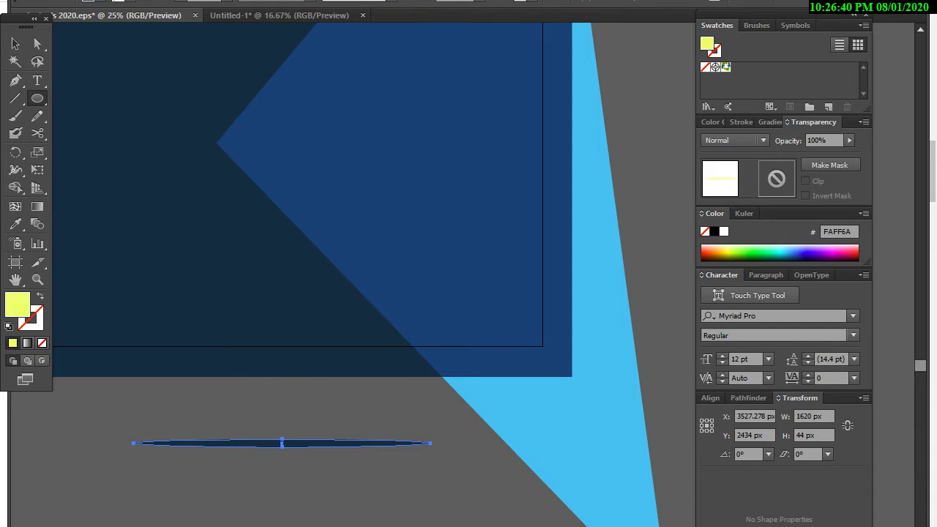
left_click(708, 250)
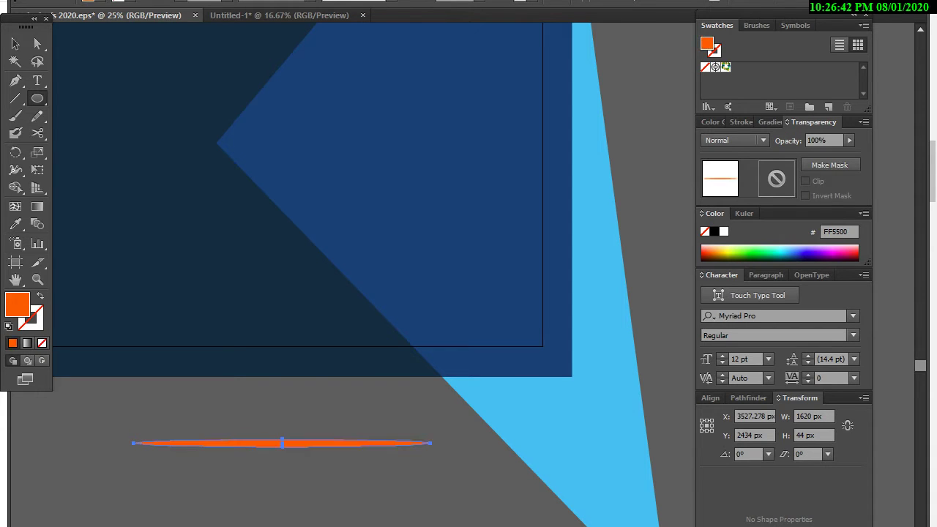
left_click(713, 231)
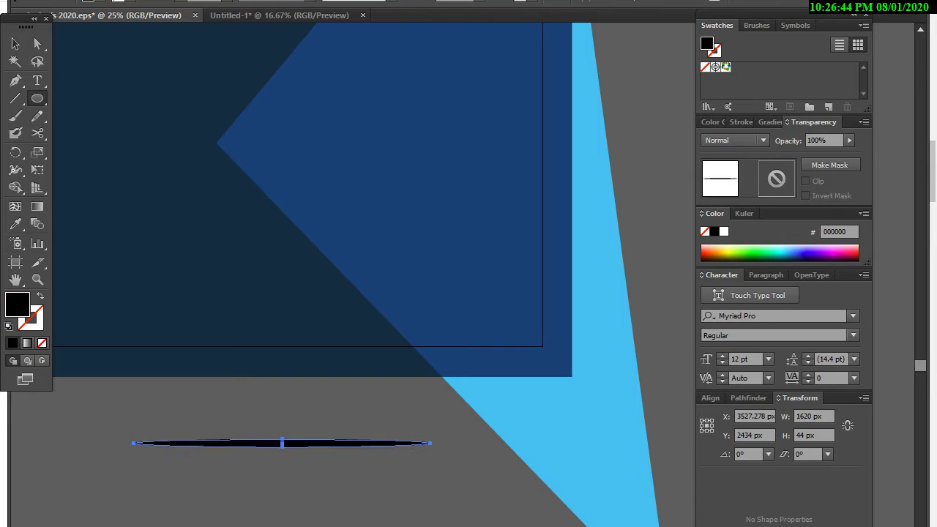
left_click(15, 43)
left_click_drag(318, 445, 353, 453)
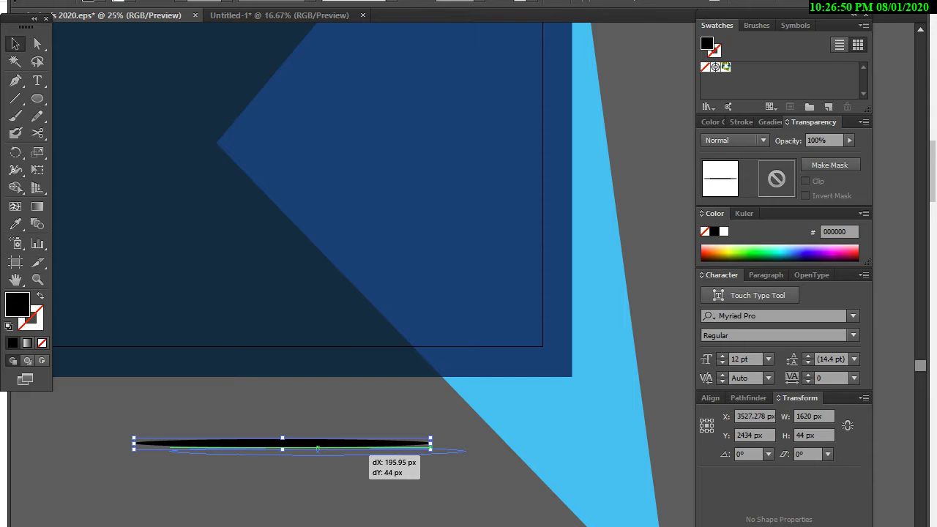
Turn the black ellipse into a new Art Brush with Tints colorization.
left_click_drag(353, 453, 354, 453)
left_click(757, 25)
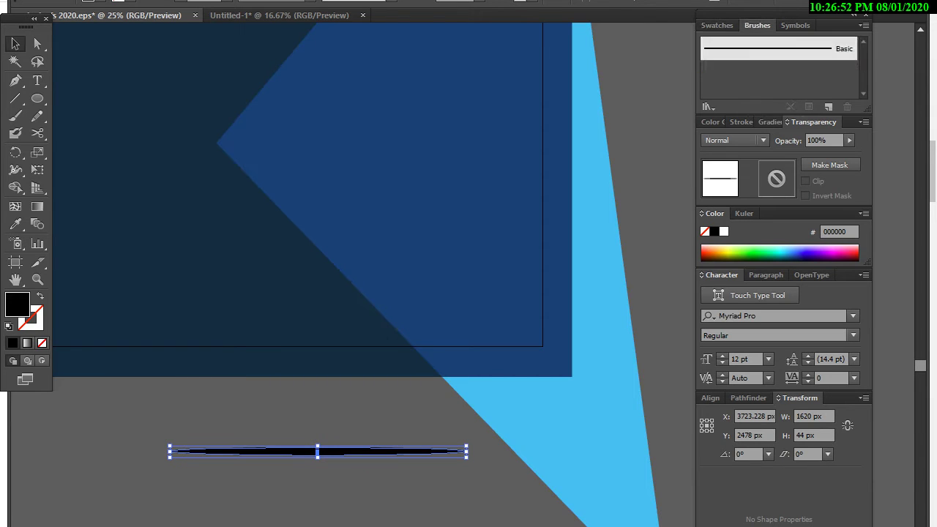
left_click_drag(358, 454, 780, 69)
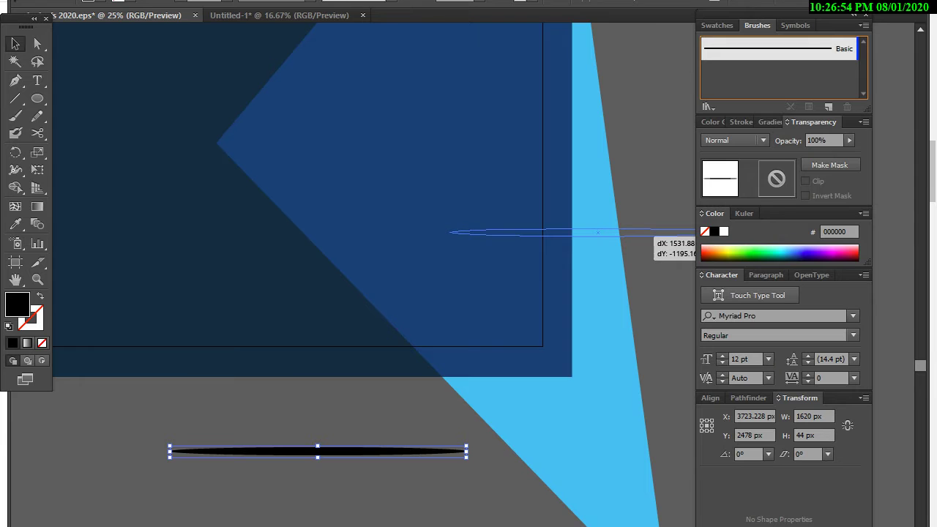
left_click(393, 353)
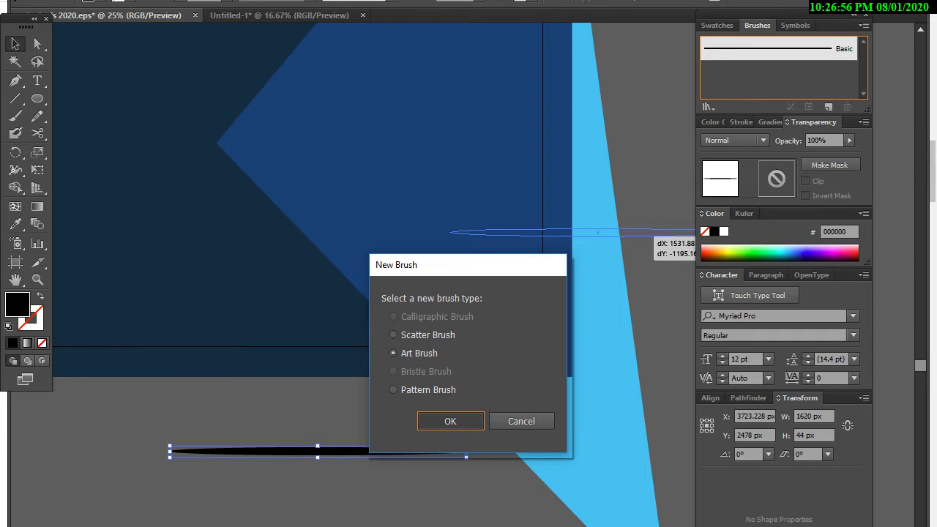
left_click(450, 421)
left_click(600, 362)
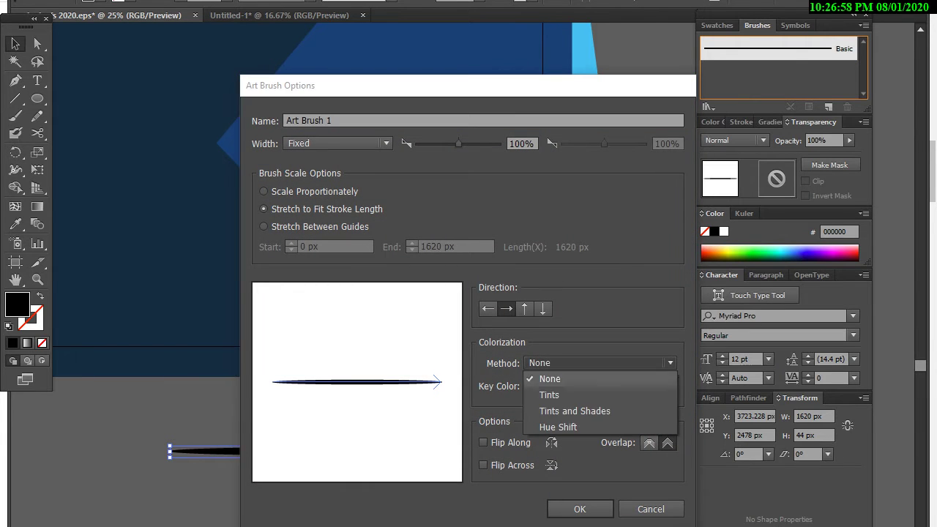
left_click(556, 391)
left_click(579, 509)
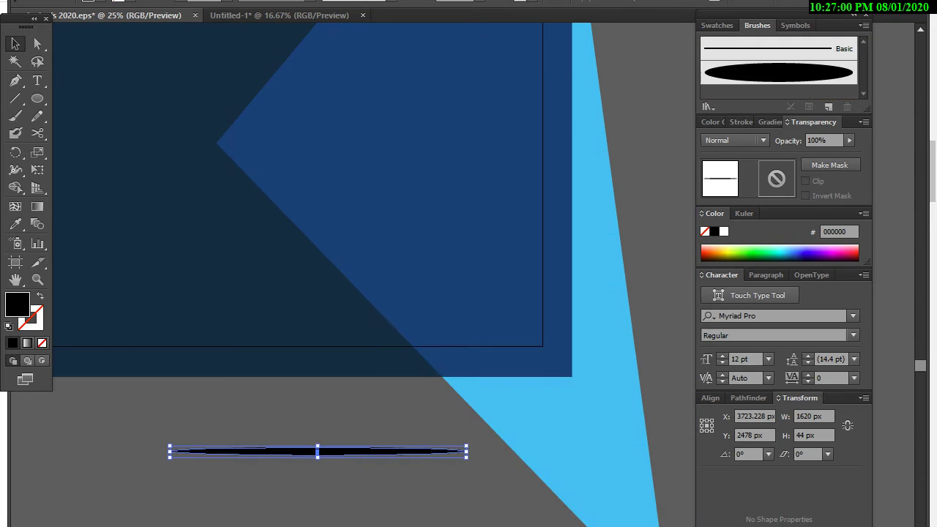
Delete the original black ellipse from the canvas.
key("ctrl+shift+a")
left_click(303, 449)
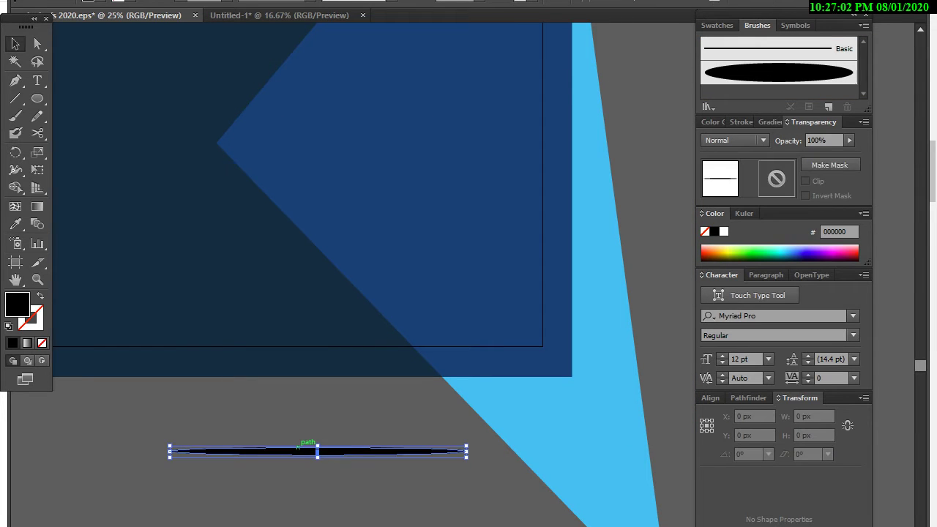
key("Delete")
Draw a diagonal line from the blue triangle's left corner and apply the new art brush.
key("b")
key("p")
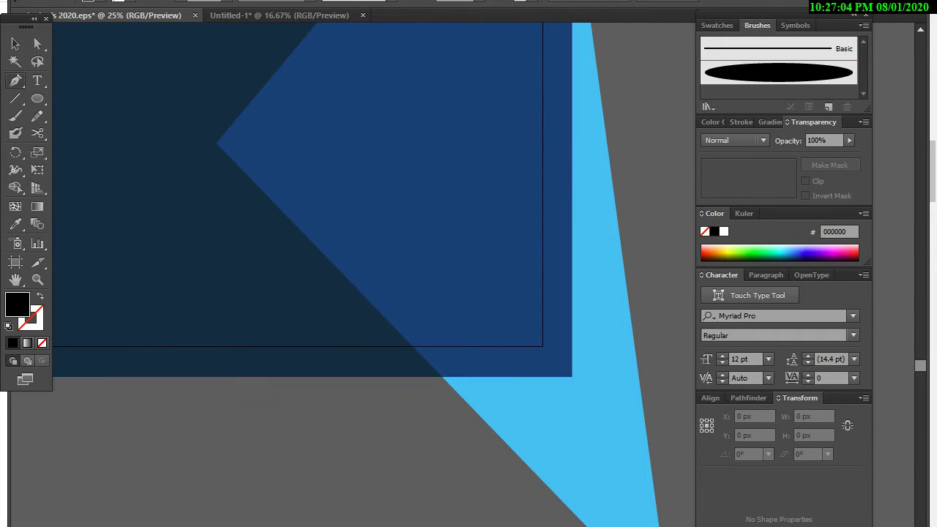
left_click(217, 143)
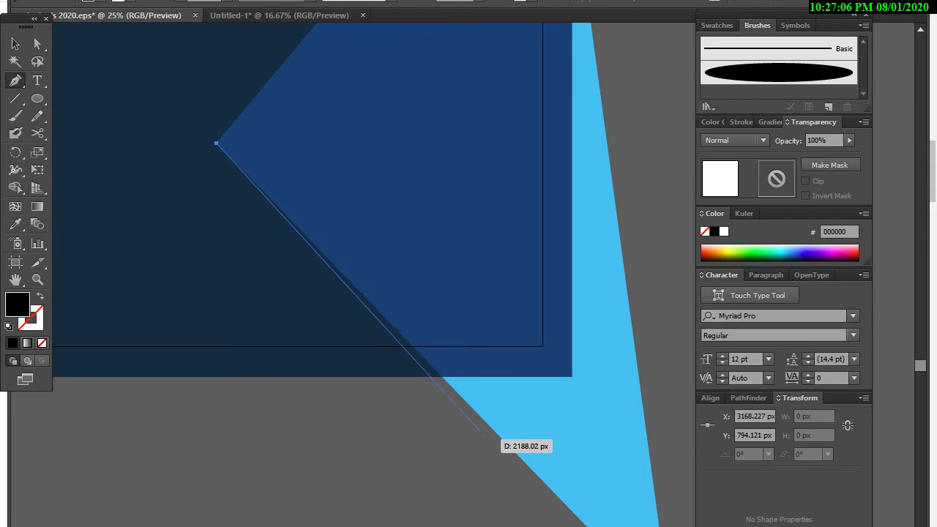
left_click(512, 448)
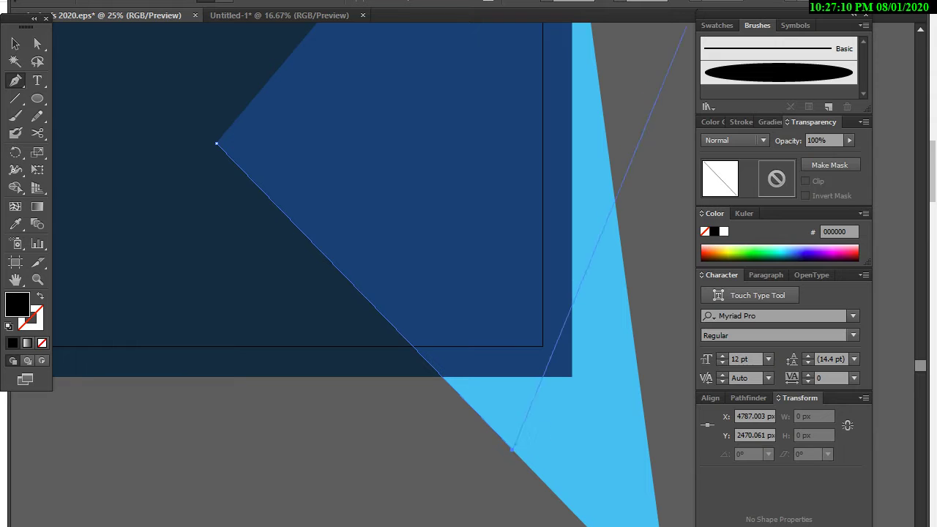
key("v")
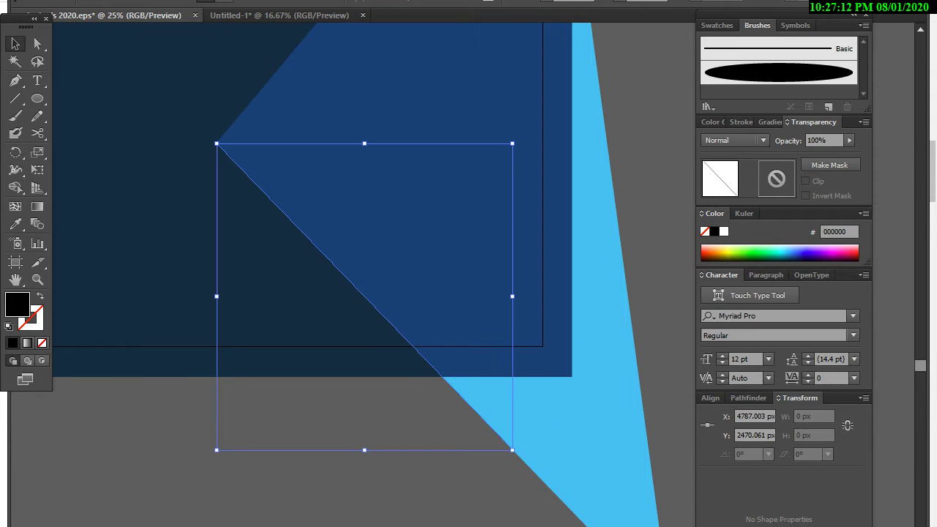
left_click(778, 71)
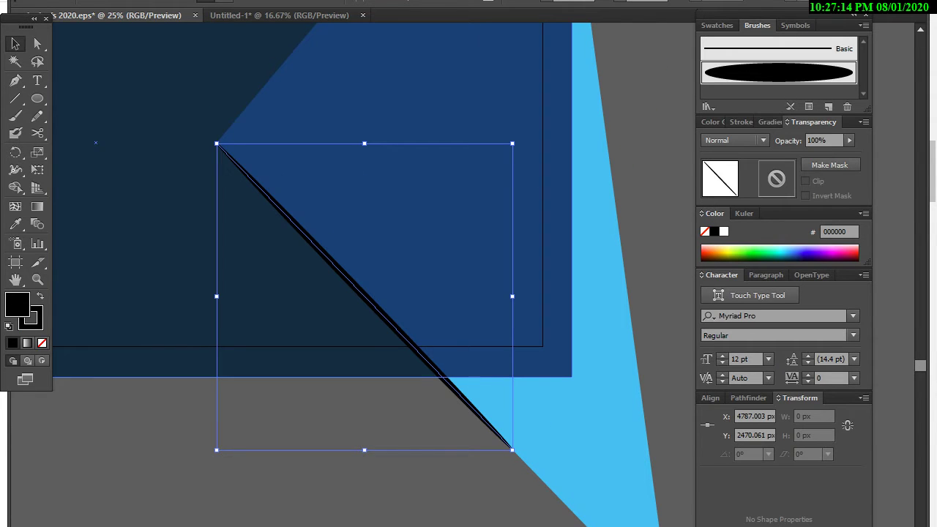
Colour the brushed stroke yellow (FFD02A).
key("x")
left_click(714, 253)
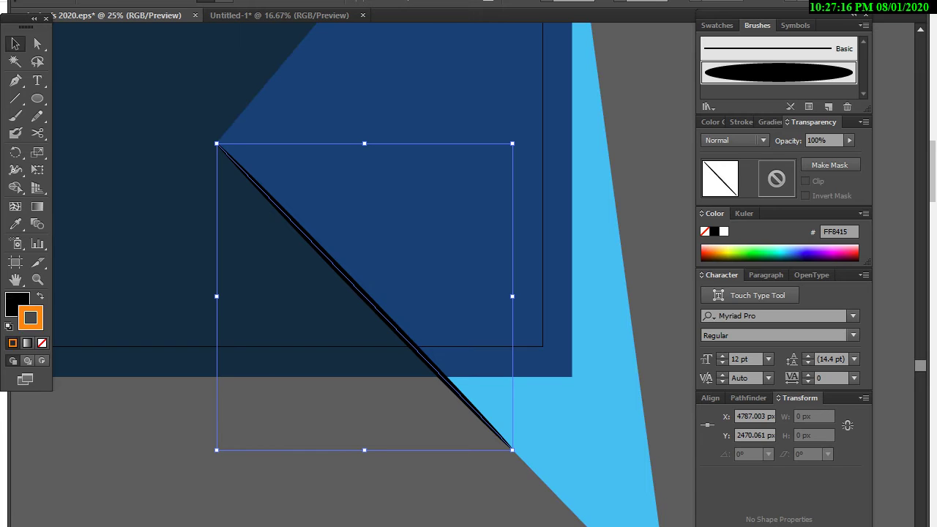
left_click(705, 252)
left_click(710, 253)
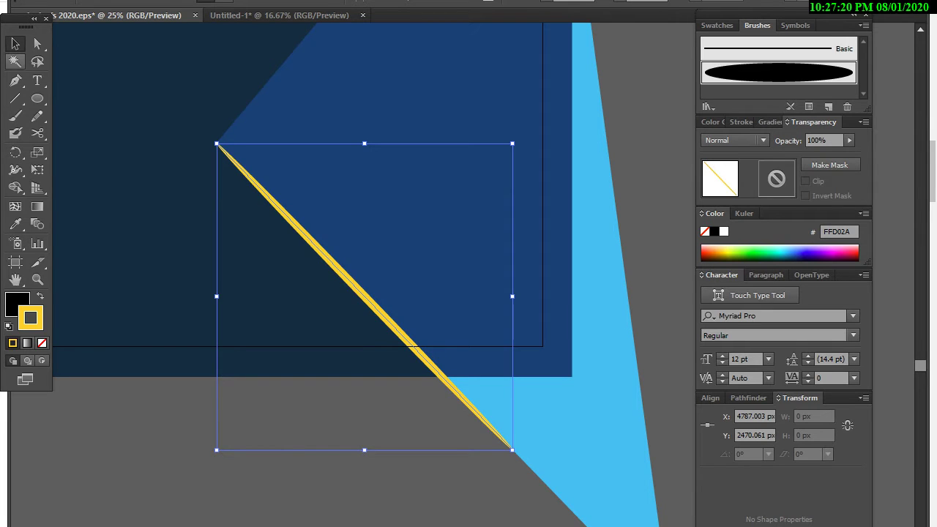
key("ctrl+shift+a")
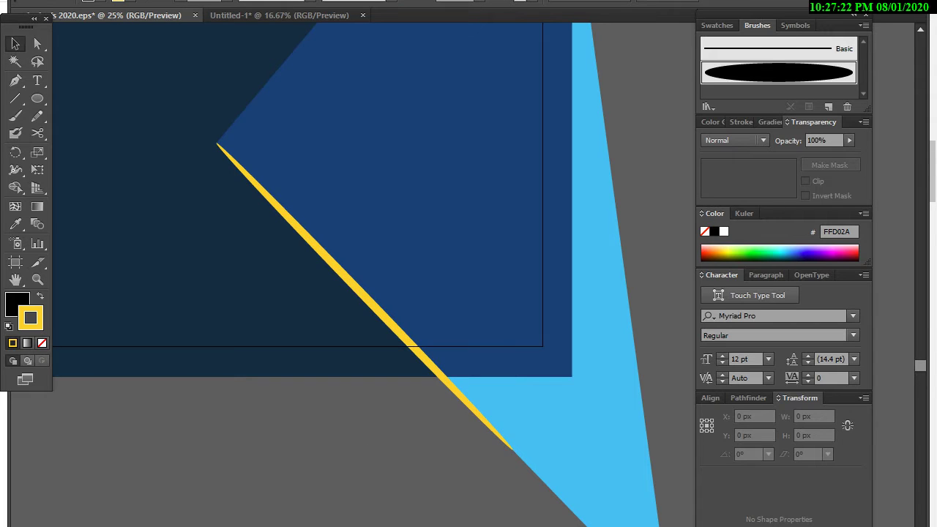
scroll(462, 336, "down", 2)
scroll(292, 278, "up", 3)
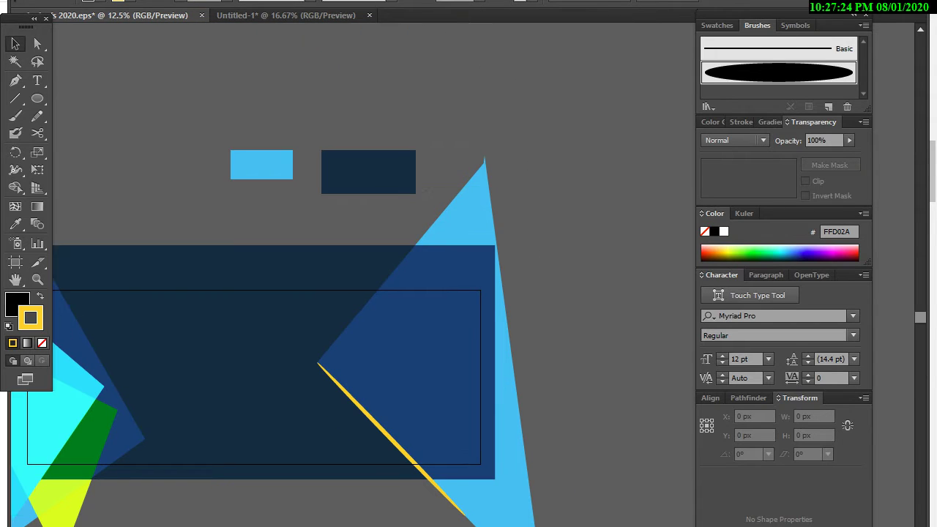
Try a rotated duplicate of the yellow stroke, then delete the duplicate.
left_click(380, 427)
left_click_drag(381, 427, 352, 514)
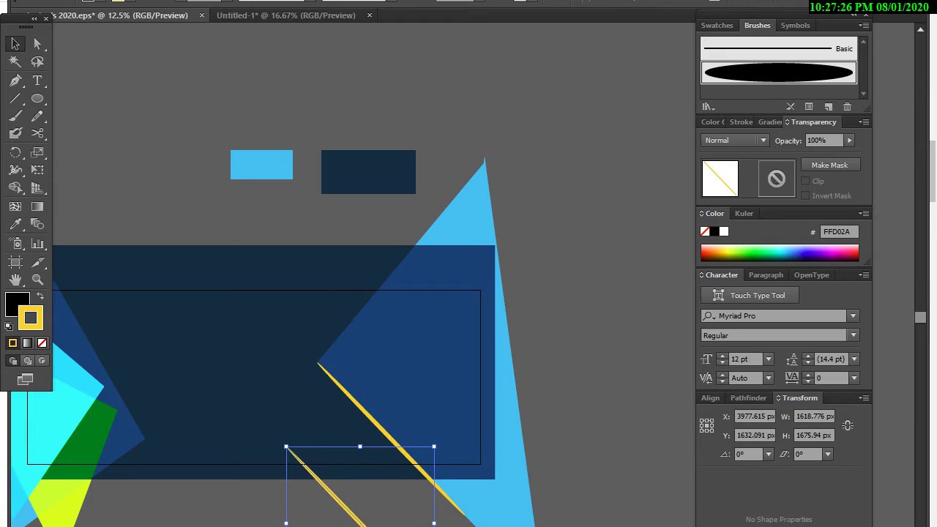
left_click_drag(433, 522, 423, 397)
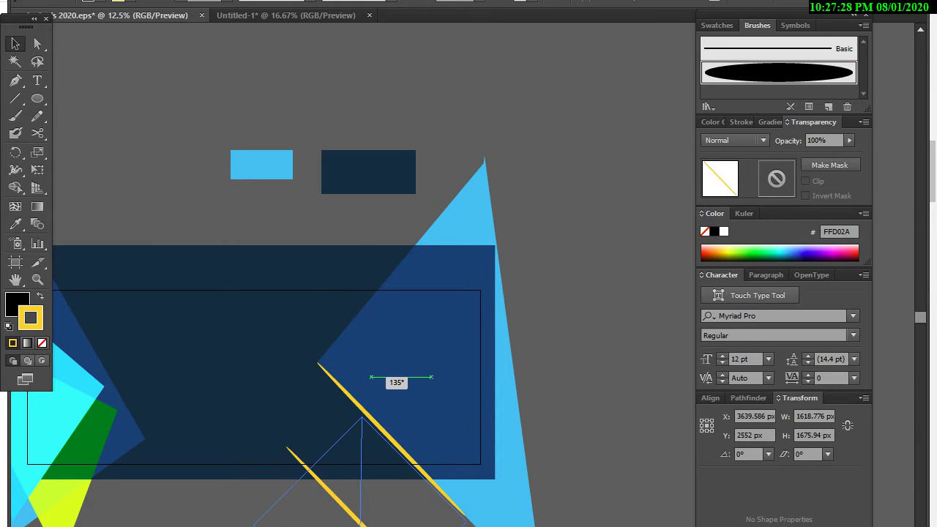
key("Return")
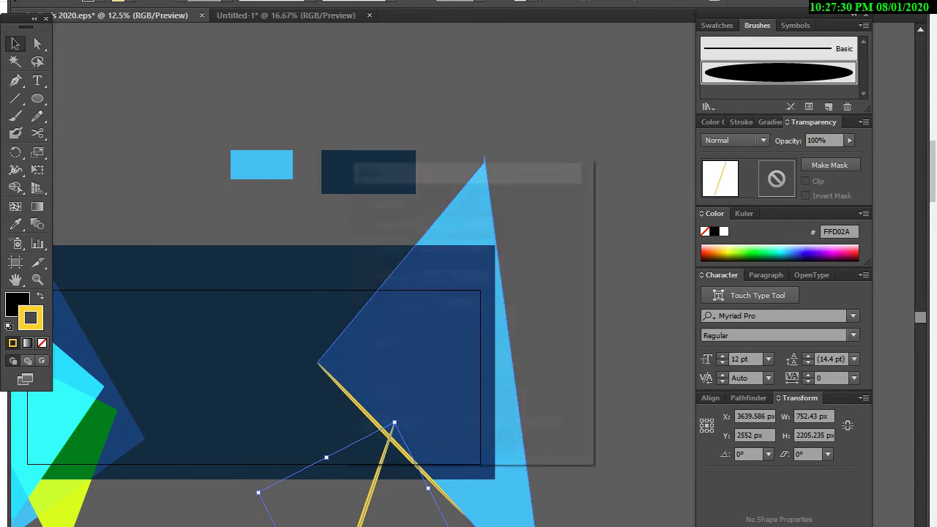
key("Escape")
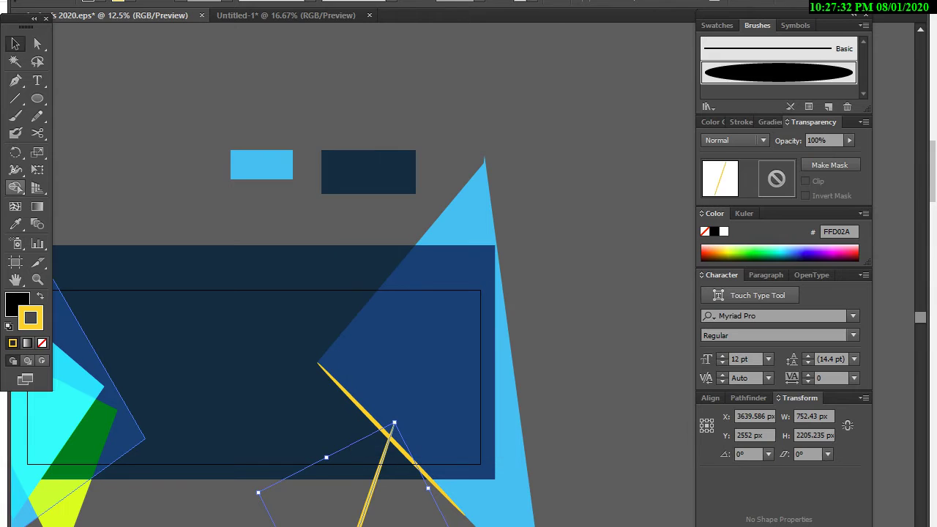
key("Delete")
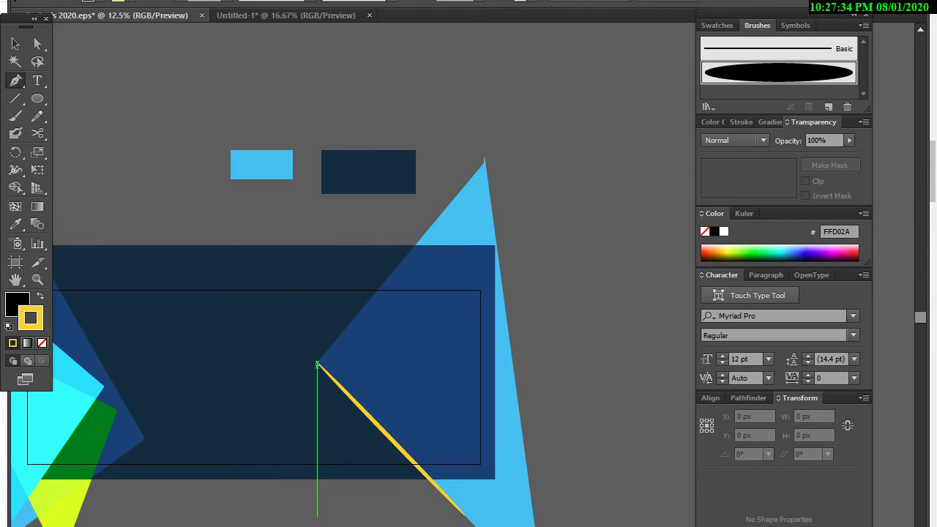
Extend the yellow path from its endpoint to the top corner and set its fill to None.
left_click(316, 361)
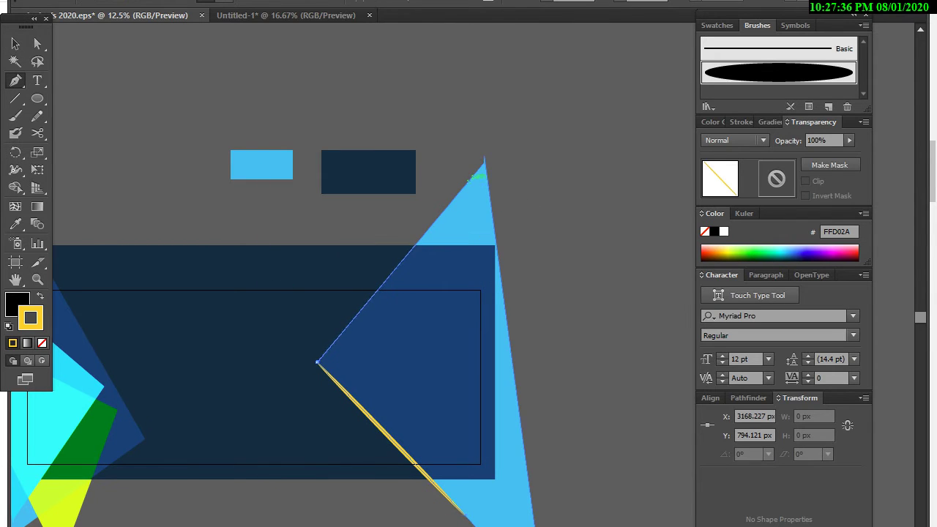
left_click(469, 180)
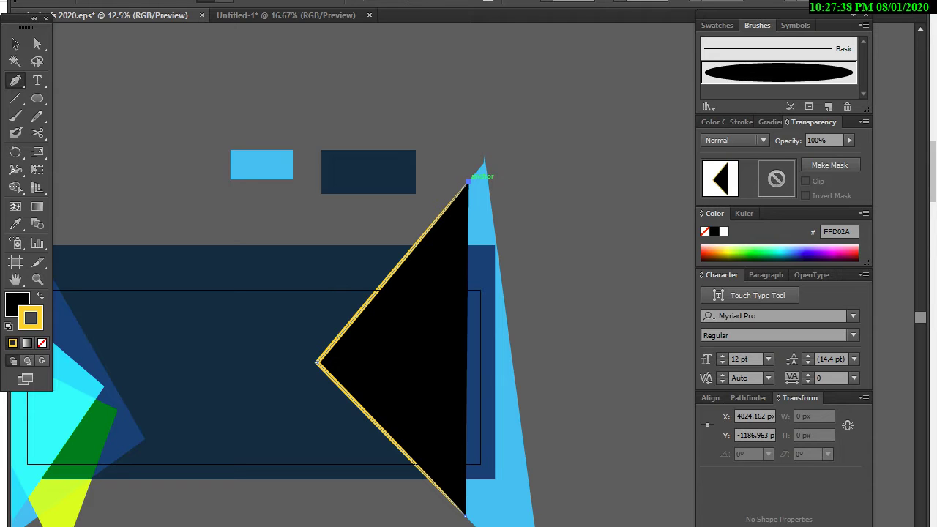
key("ctrl+z")
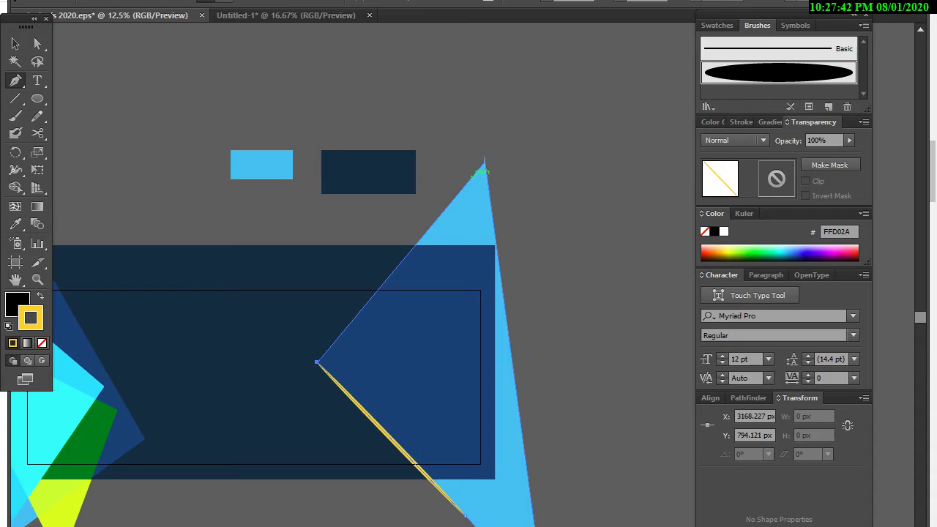
key("ctrl+shift+a")
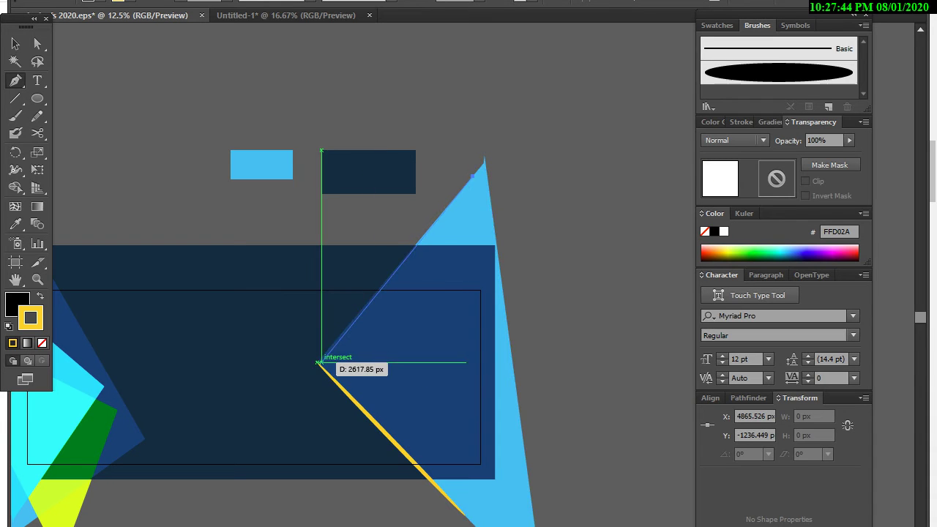
left_click(316, 362)
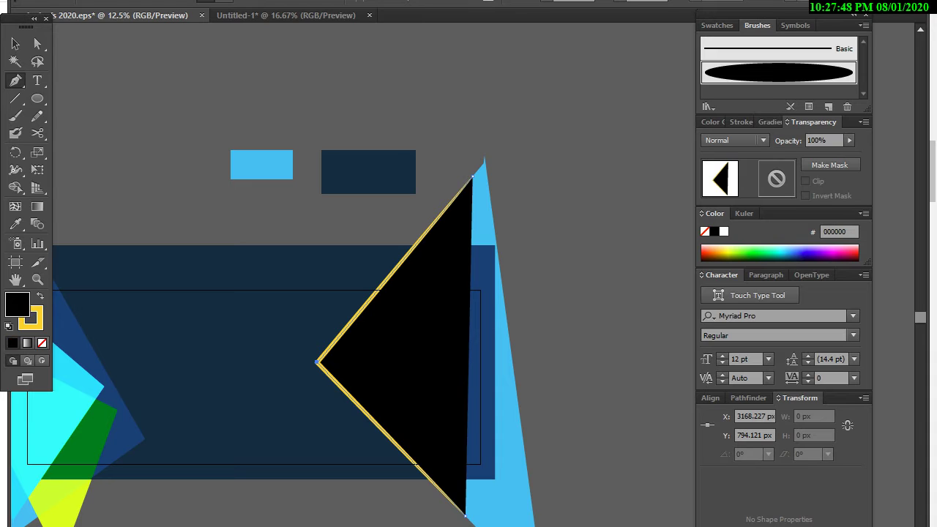
key("slash")
left_click(15, 43)
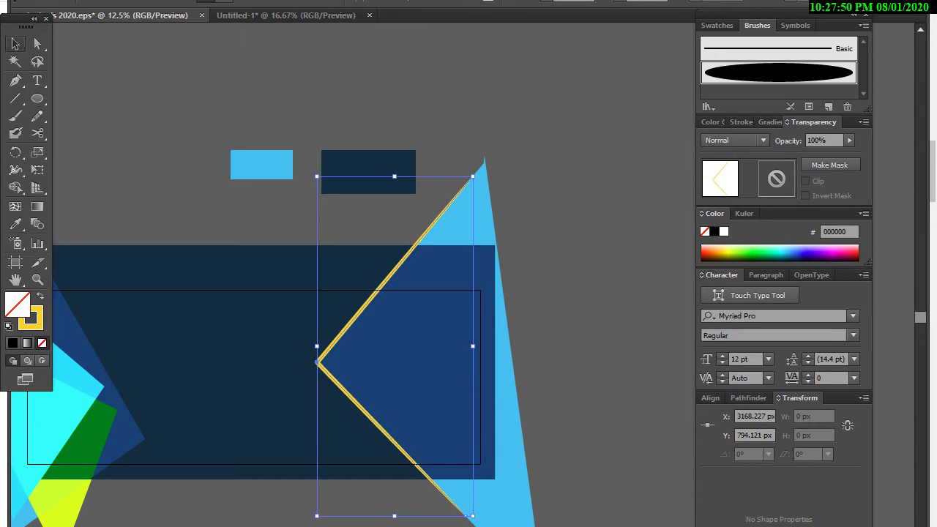
left_click(505, 439)
left_click_drag(505, 439, 604, 396)
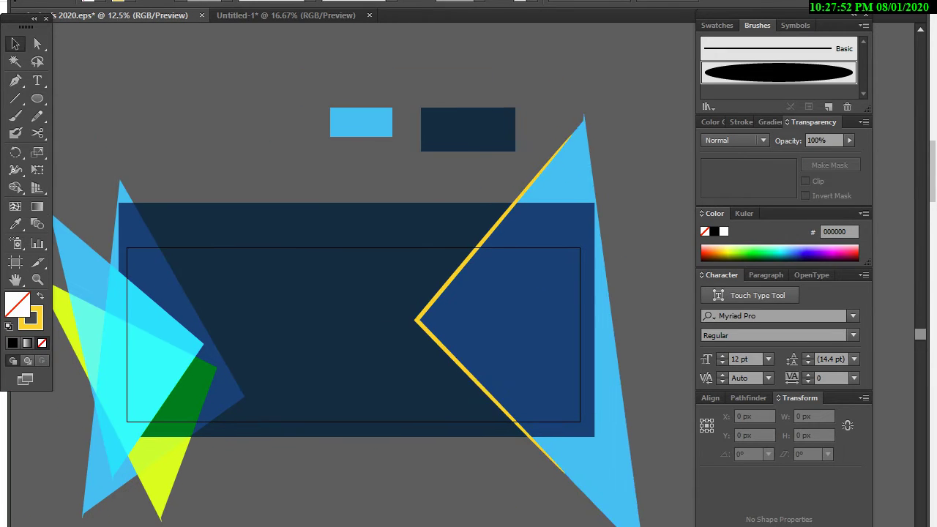
Lock the yellow-edged right triangle with Lock > Selection.
left_click(419, 319)
left_click_drag(417, 319, 458, 317)
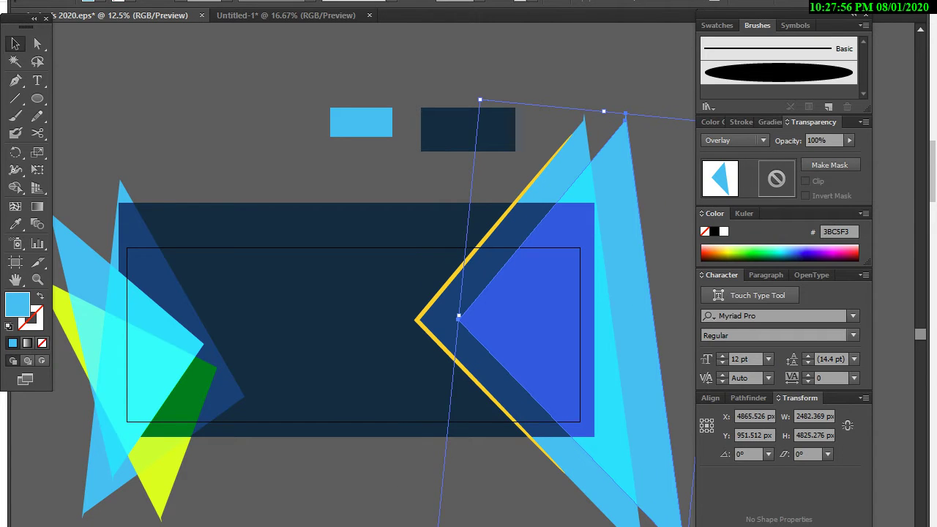
mouse_move(458, 316)
left_mouse_down()
mouse_move(216, 496)
mouse_move(417, 319)
left_mouse_up()
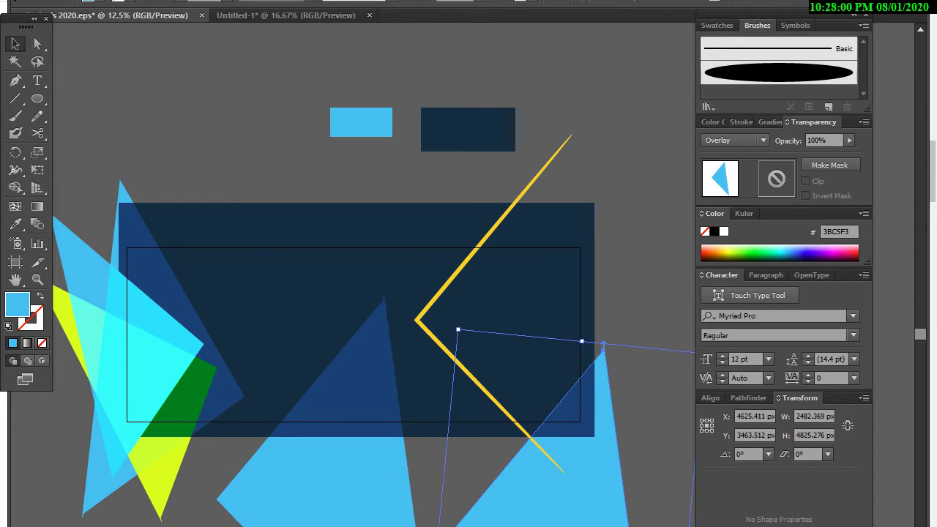
key("ctrl+z")
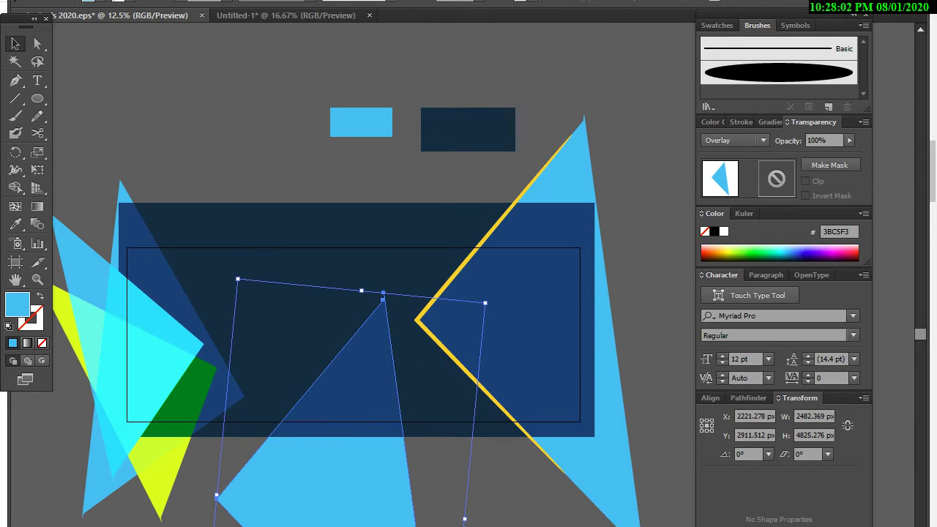
key("ctrl+shift+z")
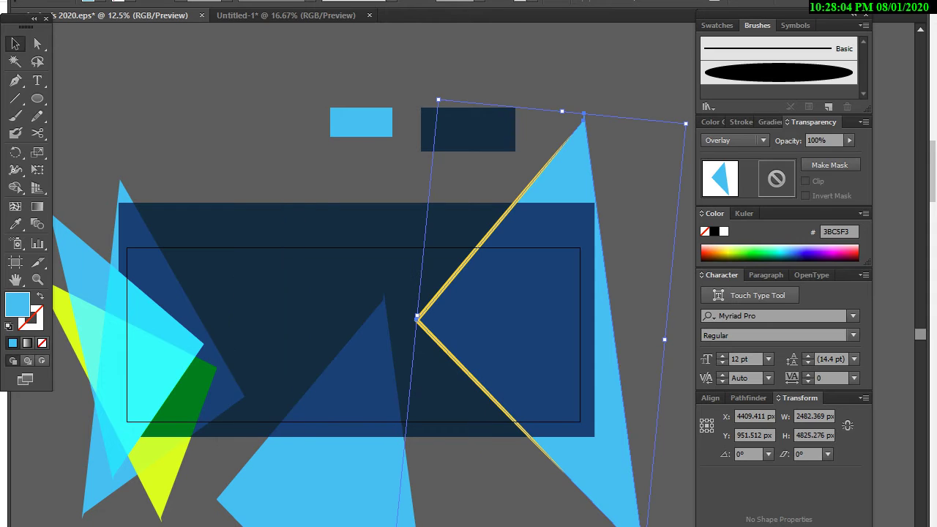
right_click(93, 106)
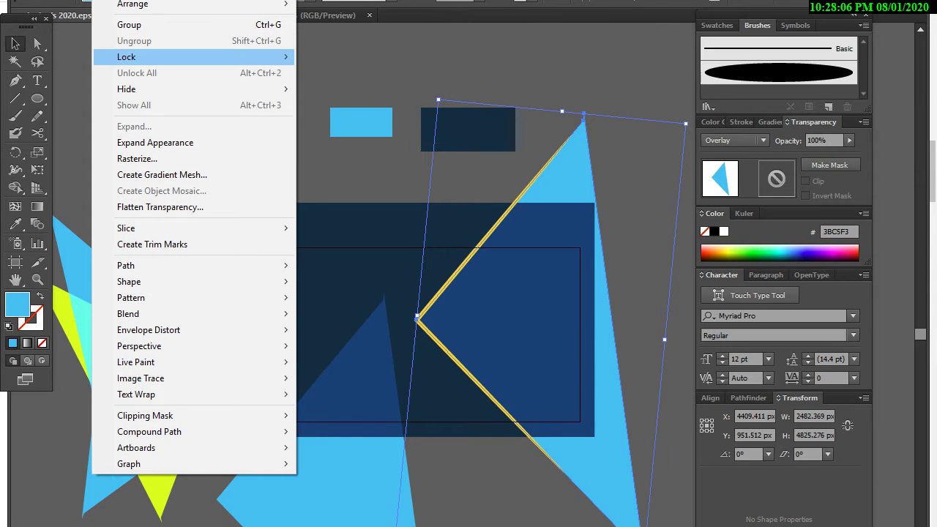
left_click(344, 56)
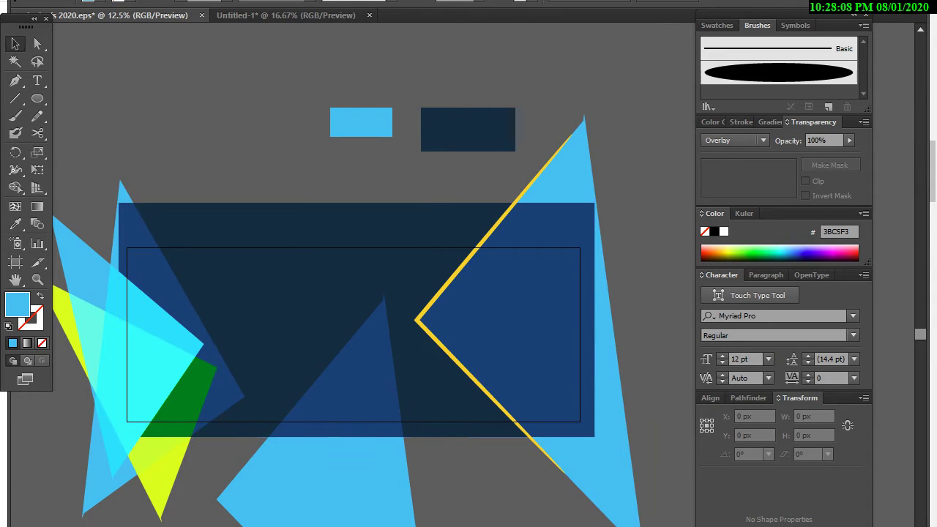
Scale down the large blue triangle and rotate it to a new tilt.
left_click(344, 351)
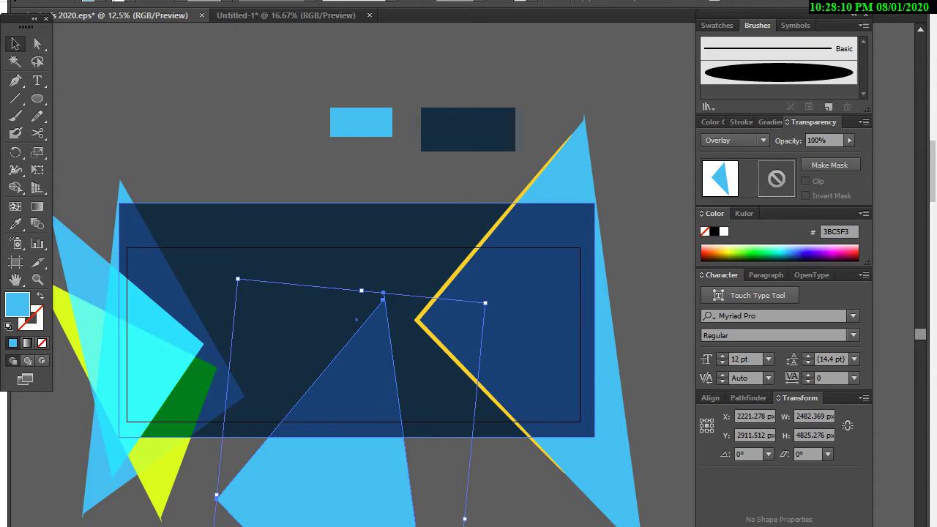
left_click_drag(484, 302, 454, 347)
left_click_drag(366, 344, 363, 161)
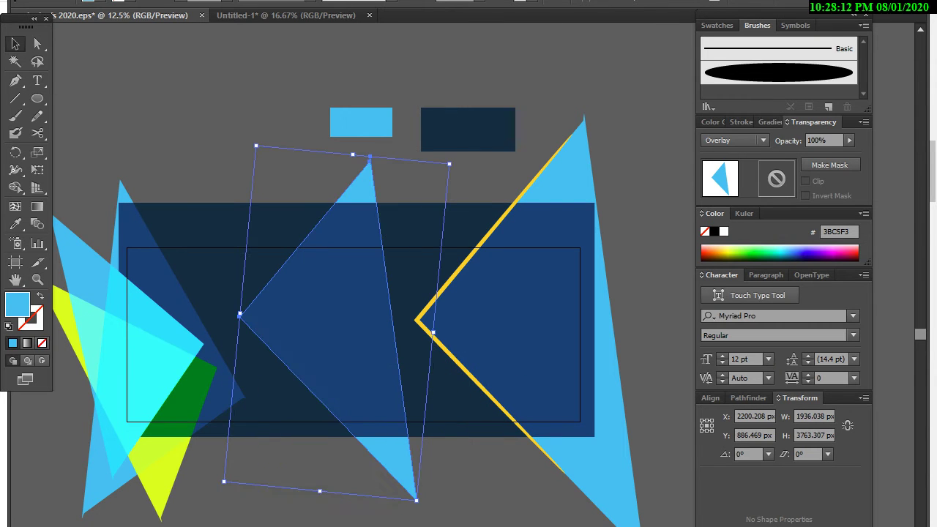
left_click_drag(90, 324, 381, 461)
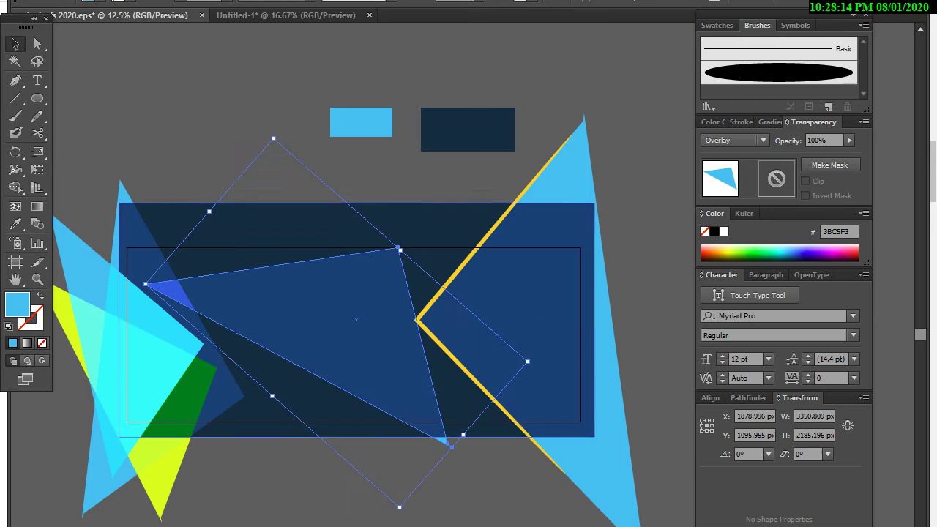
left_click_drag(380, 357, 379, 334)
key("ctrl+shift+a")
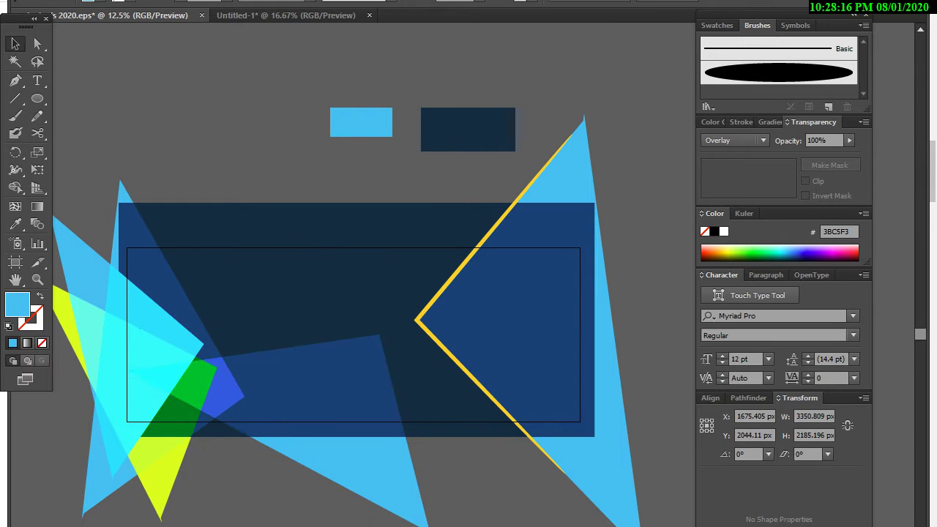
Remove the left cyan and yellow triangles and move the blue triangle up-left.
key("ctrl+z")
key("ctrl+z")
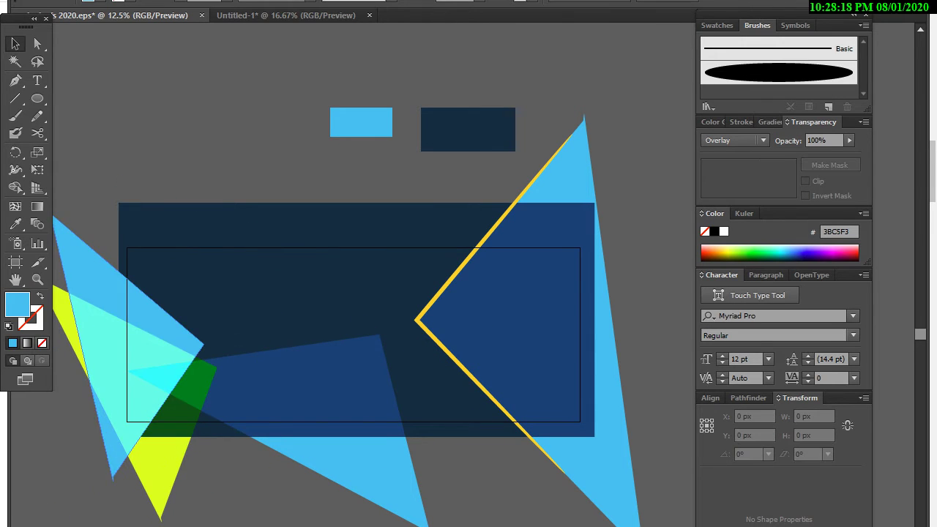
key("ctrl+z")
key("ctrl+z")
left_click_drag(394, 405, 285, 340)
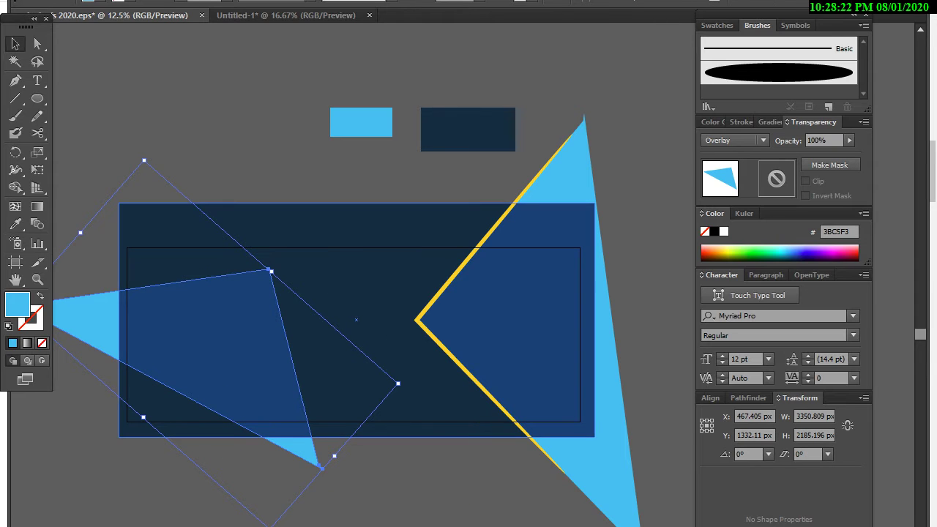
left_click_drag(143, 417, 66, 488)
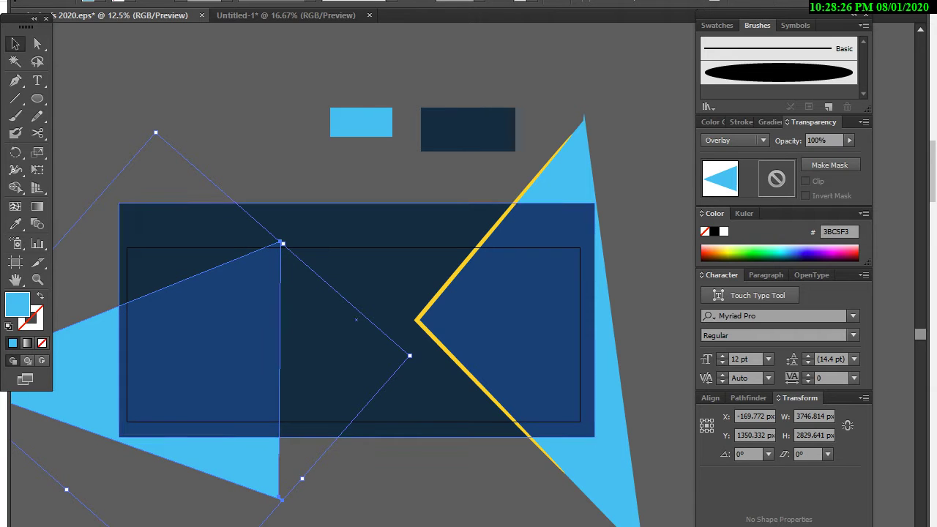
key("ctrl+z")
key("ctrl+shift+a")
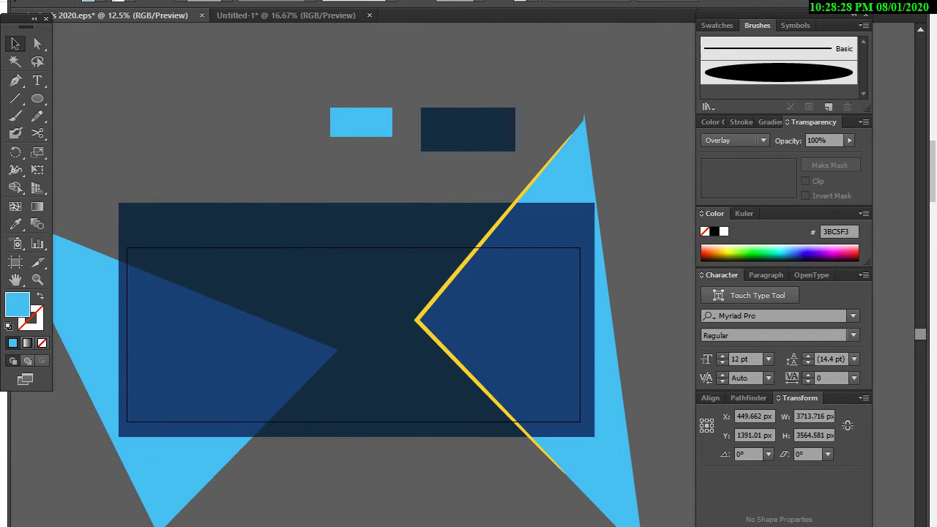
Draw an unfilled line along the blue triangle's edge, apply the elliptical art brush, and sample the yellow colour.
left_click(16, 81)
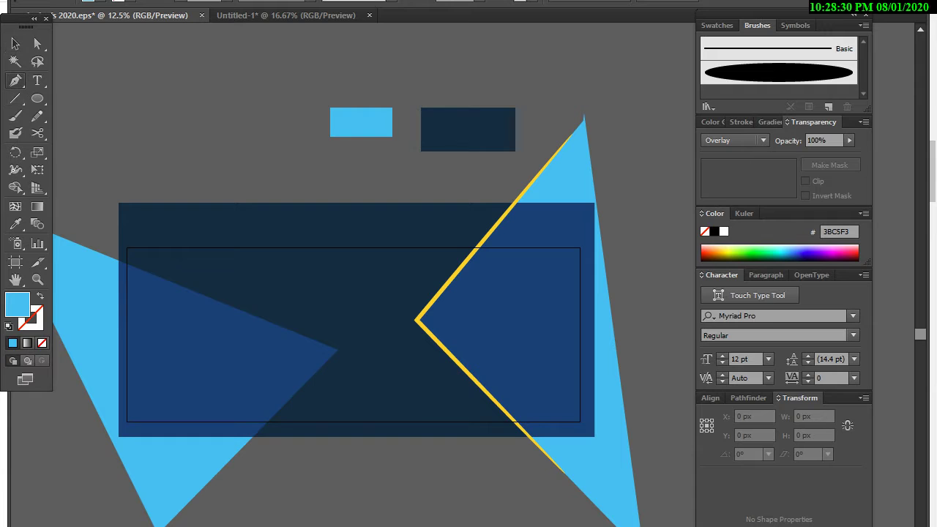
left_click(121, 260)
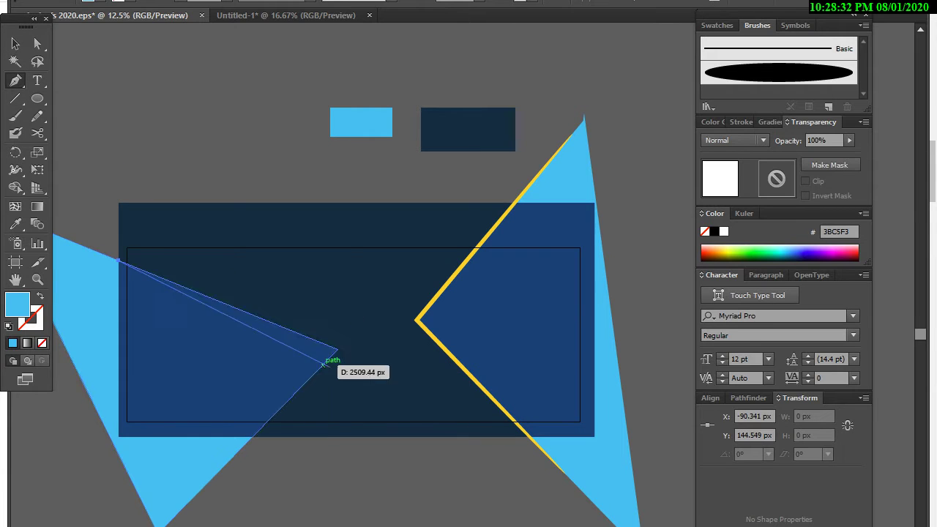
left_click(337, 349)
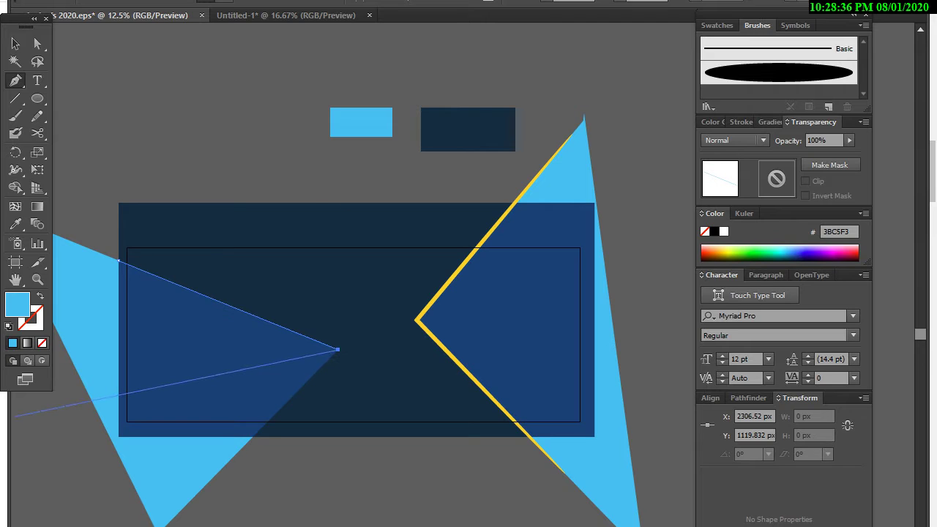
key("x")
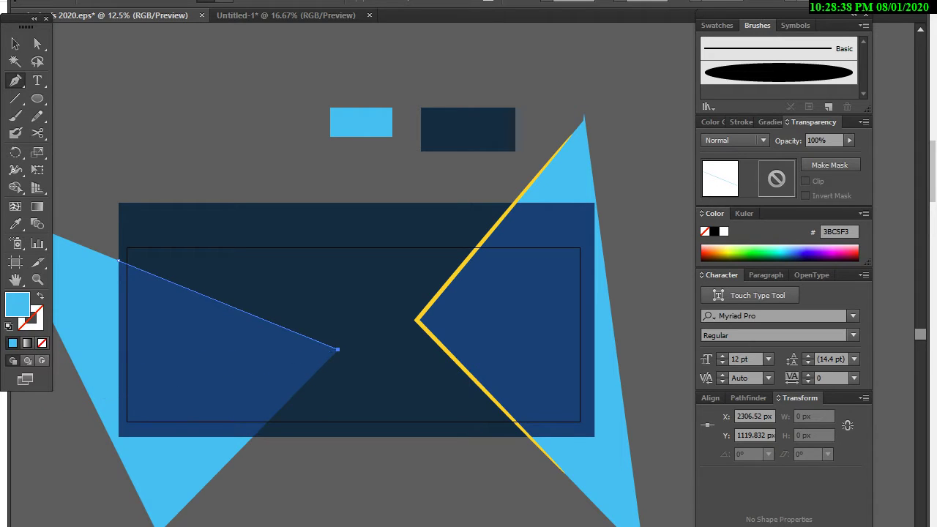
key("slash")
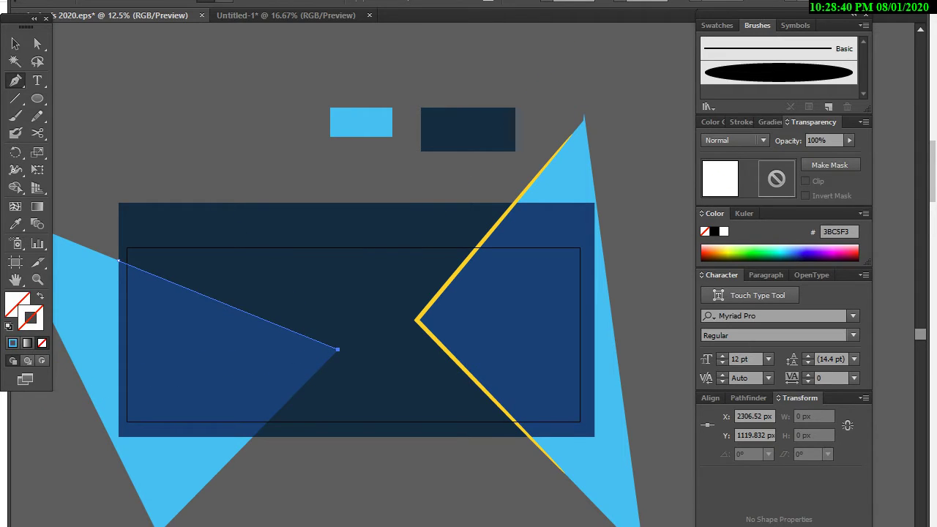
left_click(778, 71)
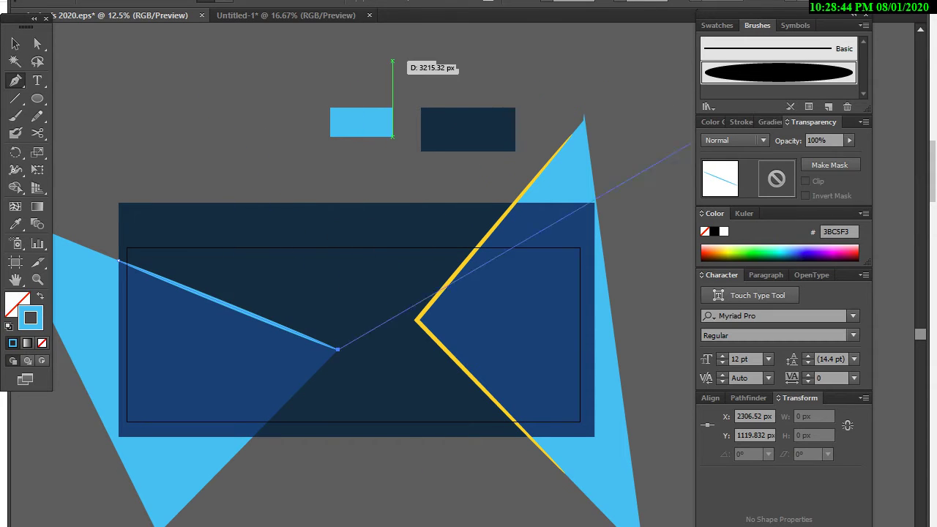
left_click(595, 336, "ctrl")
key("i")
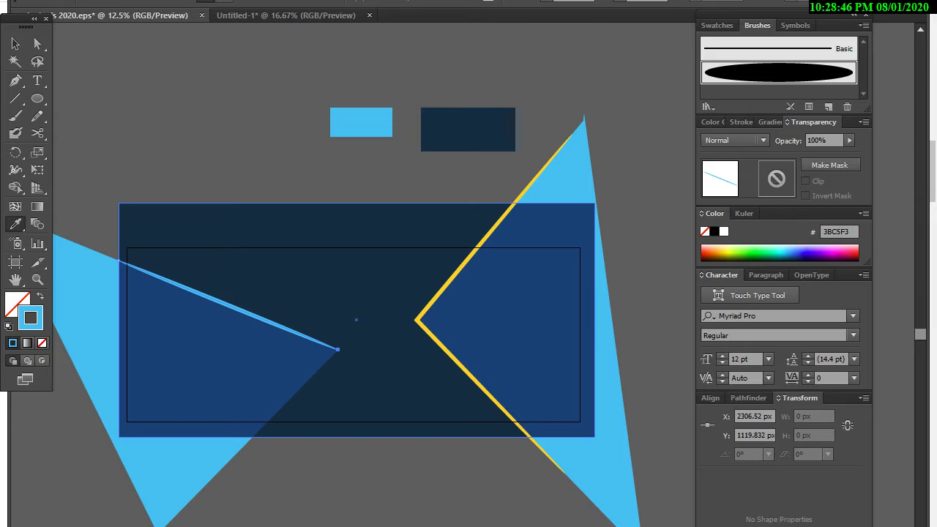
left_click(490, 238)
key("v")
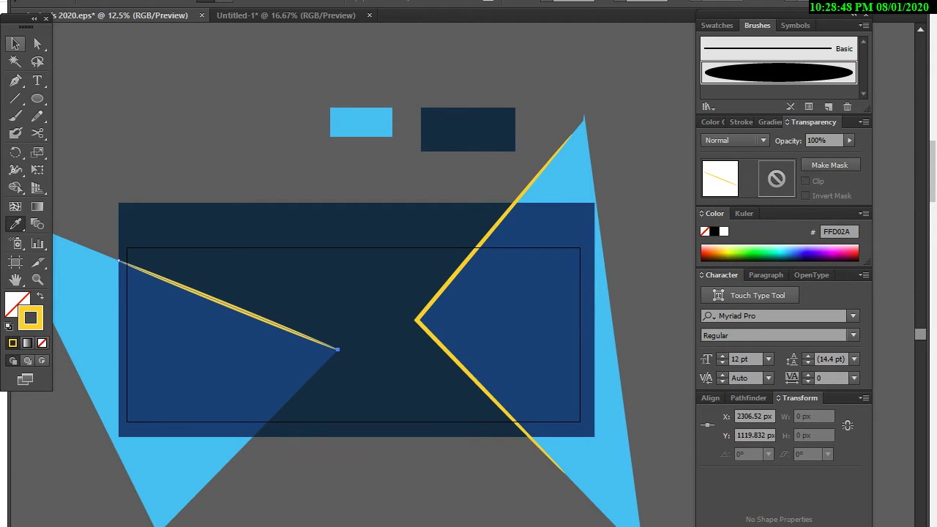
key("v")
left_click(119, 455)
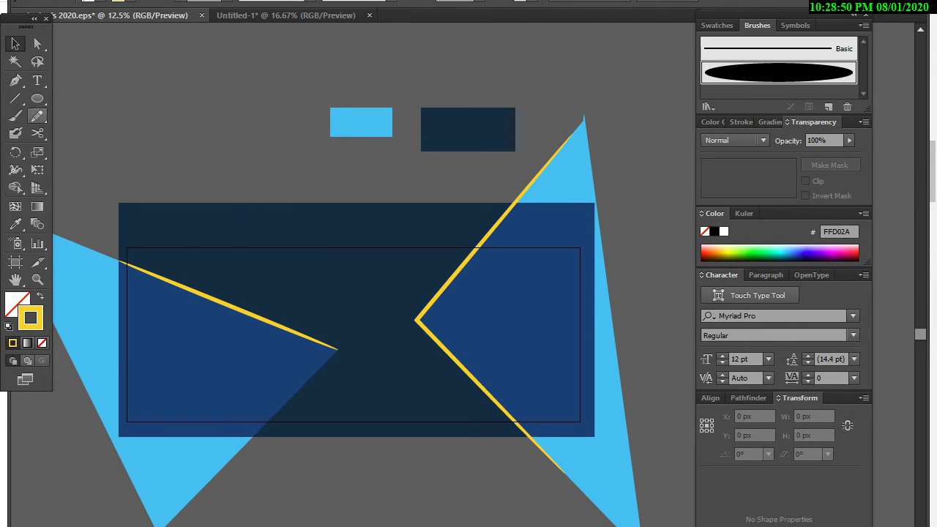
Trace a path from the triangle's bottom through its tip to its left point.
left_click(15, 81)
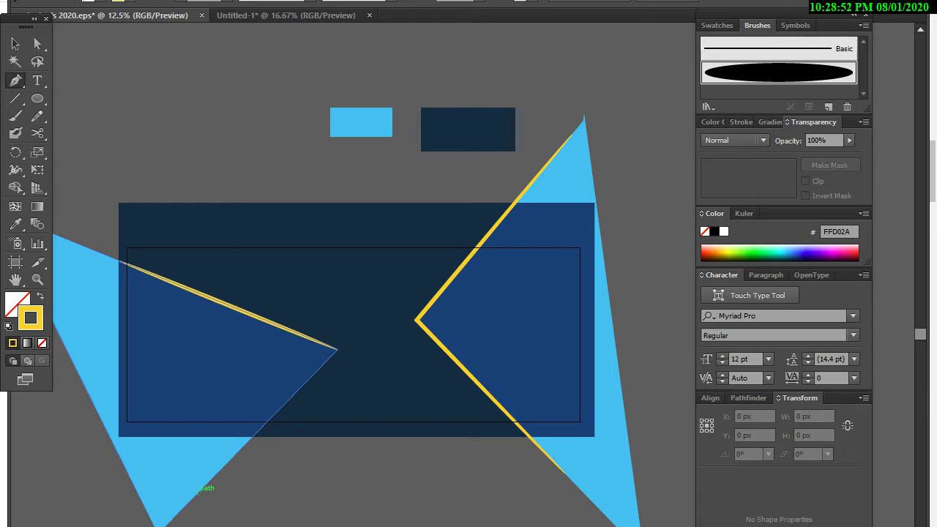
left_click(197, 493)
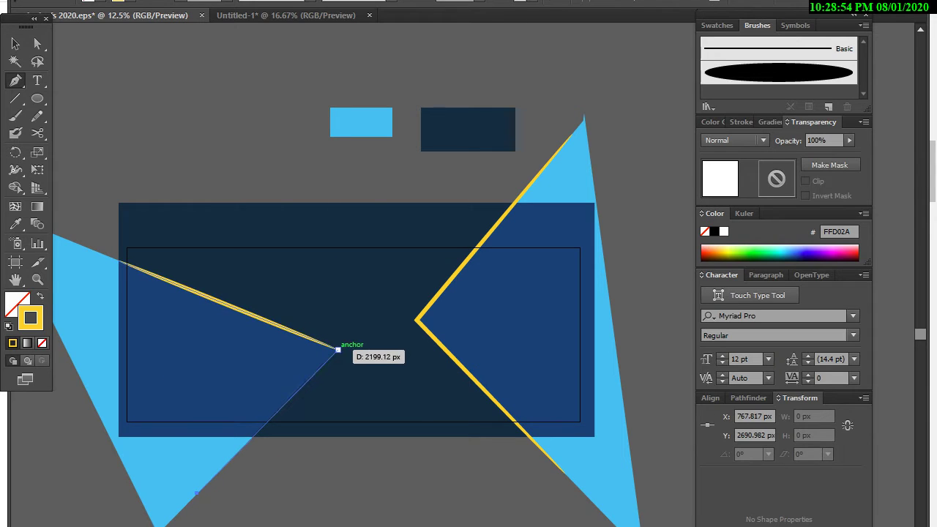
left_click(338, 350)
left_click(119, 260)
left_click(15, 43)
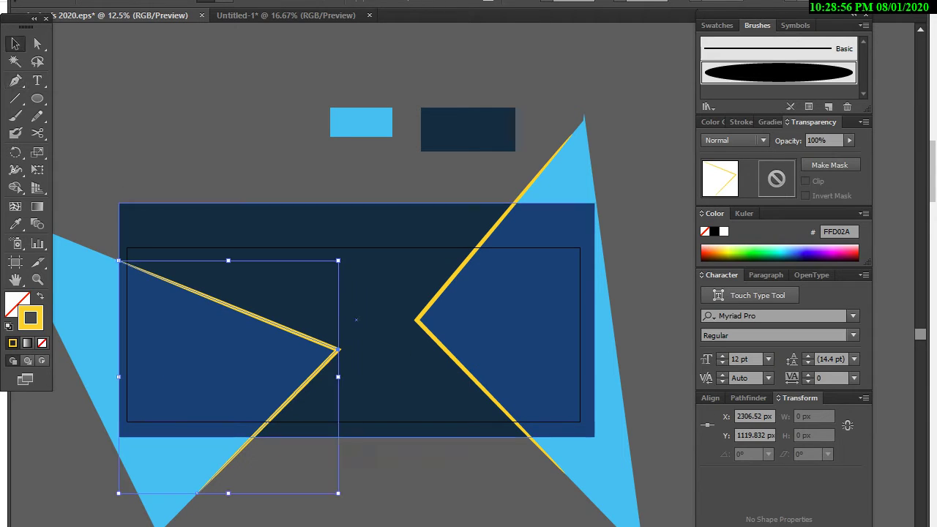
left_click(351, 176)
left_click(356, 220)
left_click(356, 319)
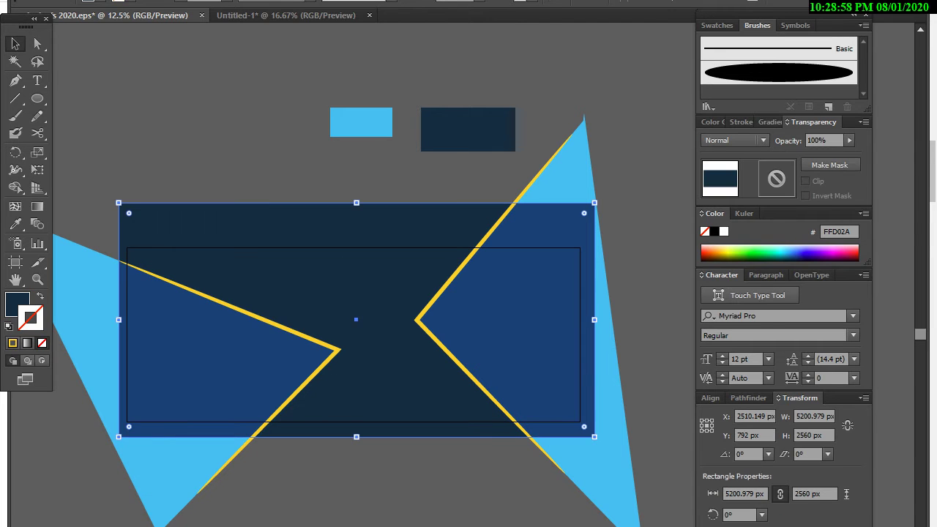
key("alt+o")
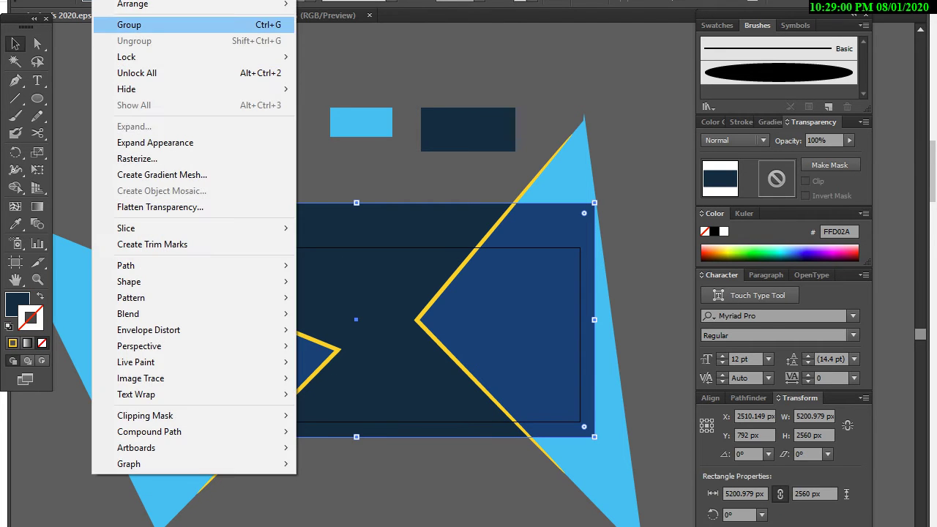
Lock the dark rectangle, unlocking everything first and relocking just the selection.
left_click(344, 57)
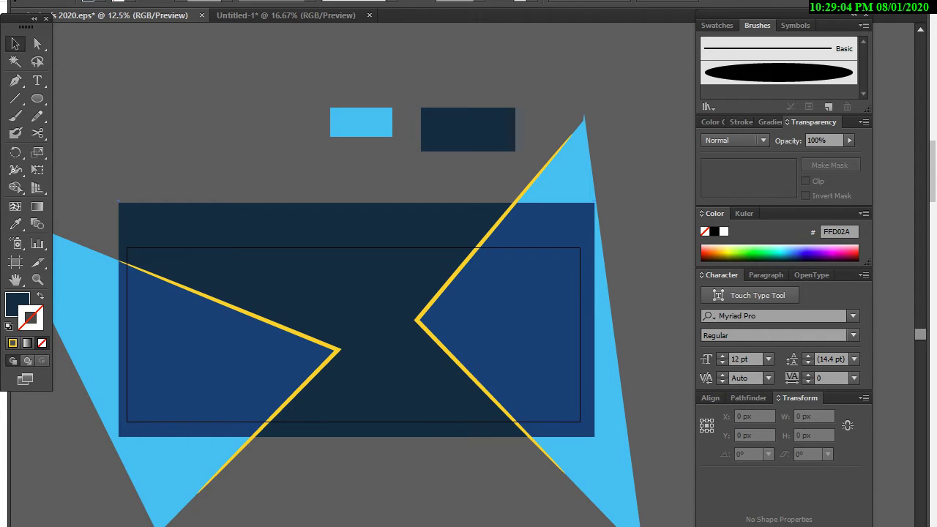
key("alt+o")
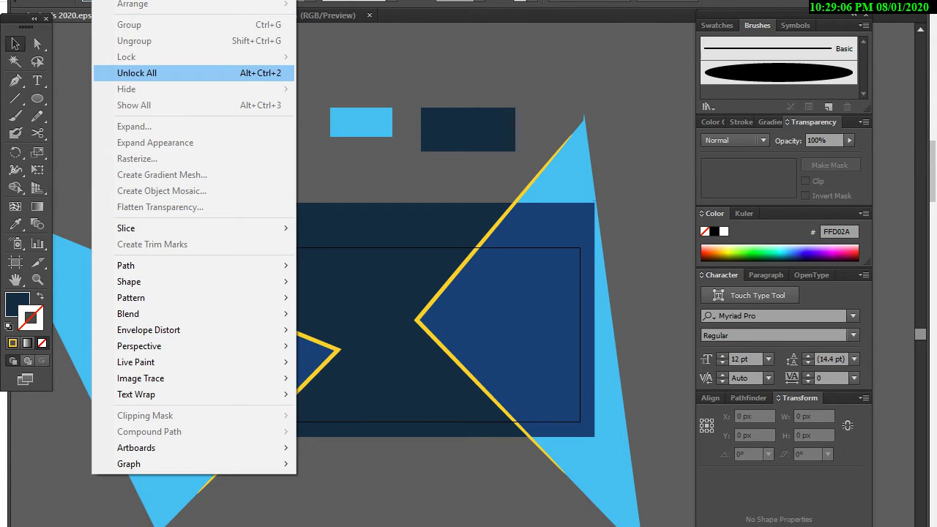
key("Return")
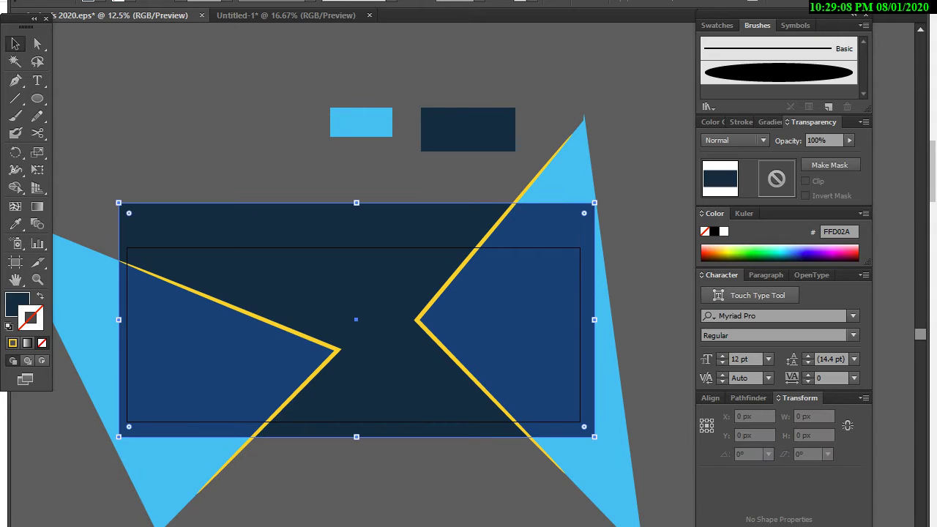
key("alt+o")
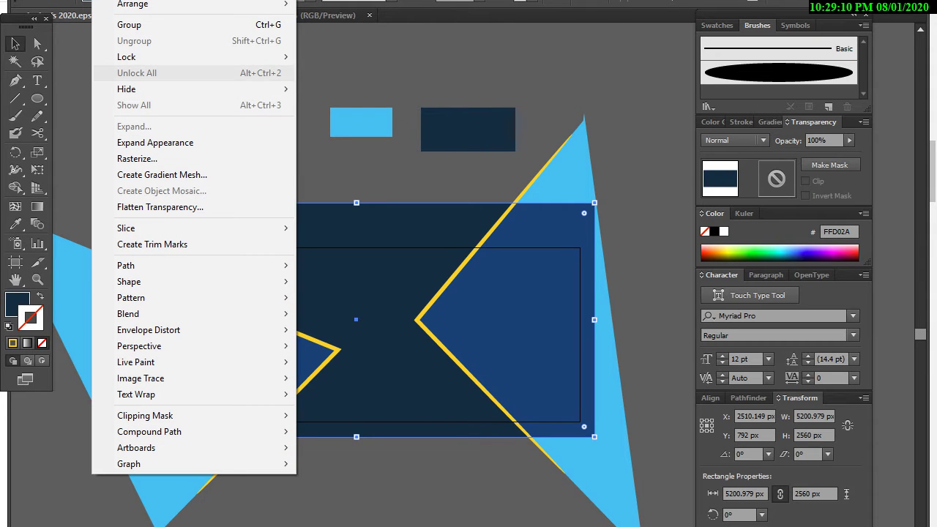
key("Up")
key("Right")
key("Return")
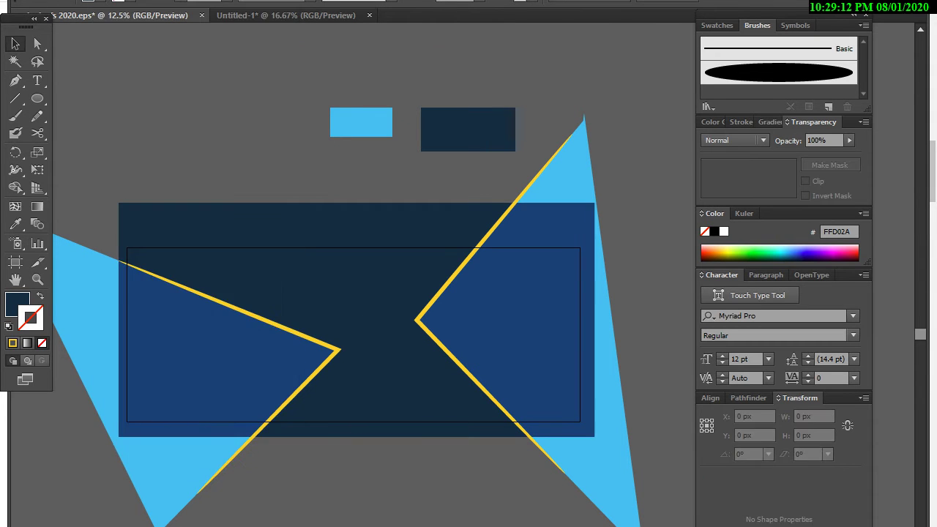
Move the left triangle and its yellow line, rotating it to point upward.
key("ctrl+a")
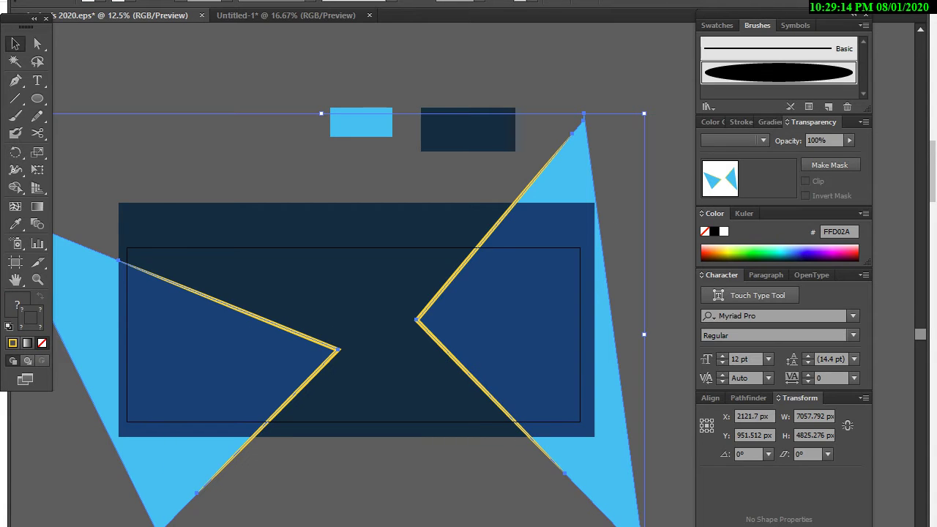
left_click_drag(115, 168, 330, 439)
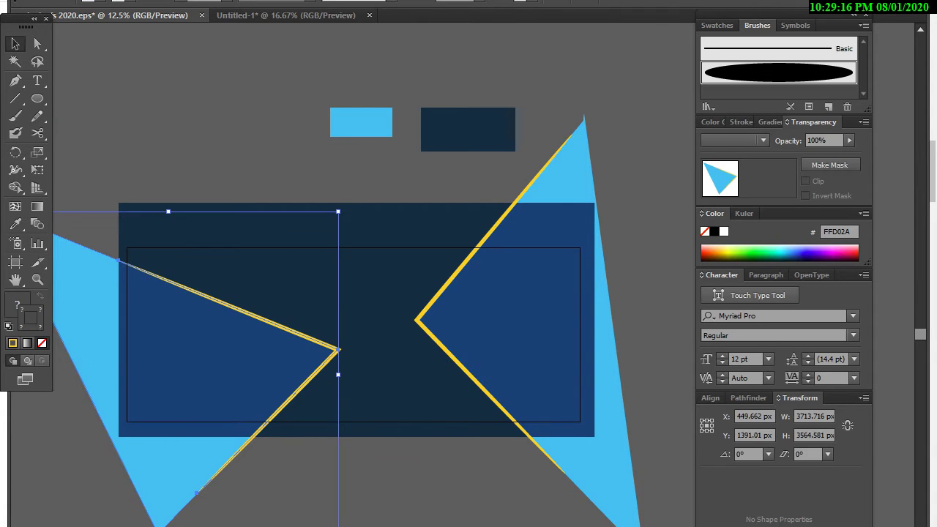
left_click_drag(338, 349, 279, 330)
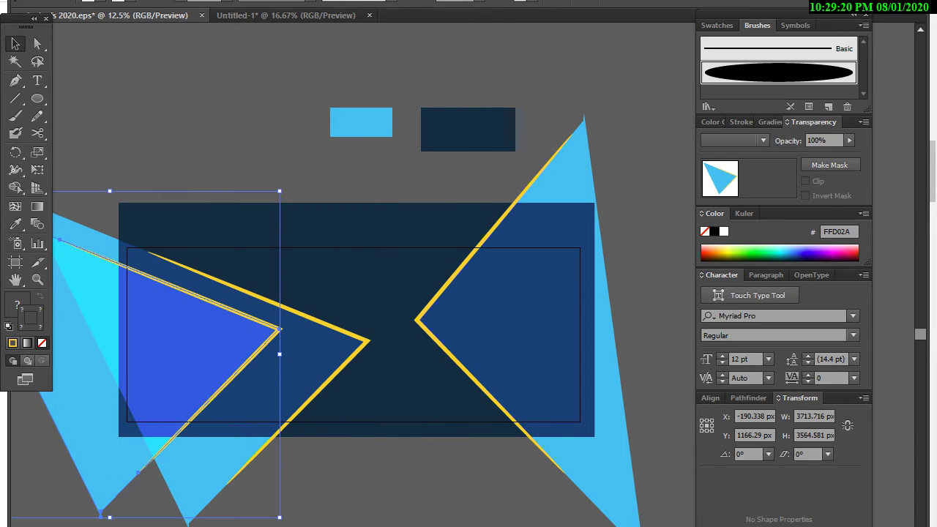
left_click_drag(106, 521, 44, 366)
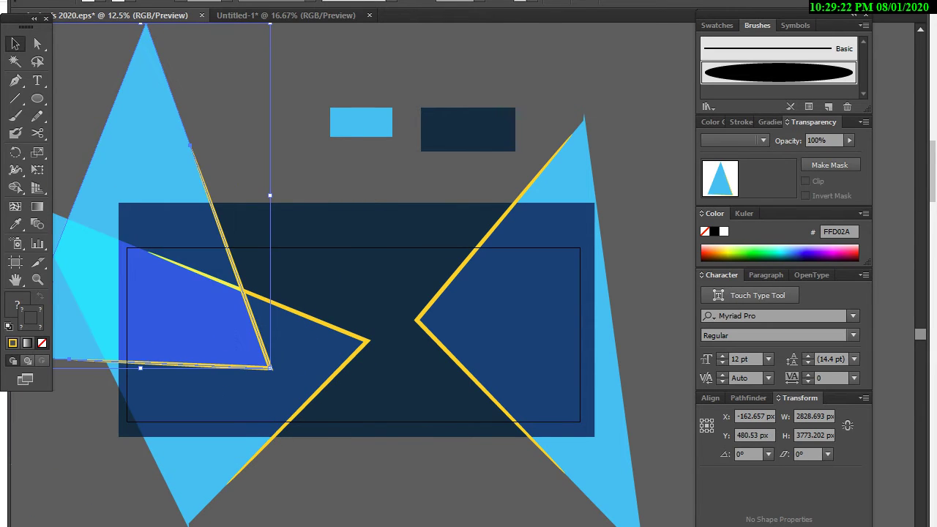
mouse_move(270, 366)
left_mouse_down()
mouse_move(285, 350)
mouse_move(327, 404)
mouse_move(356, 290)
left_mouse_up()
key("ctrl+shift+a")
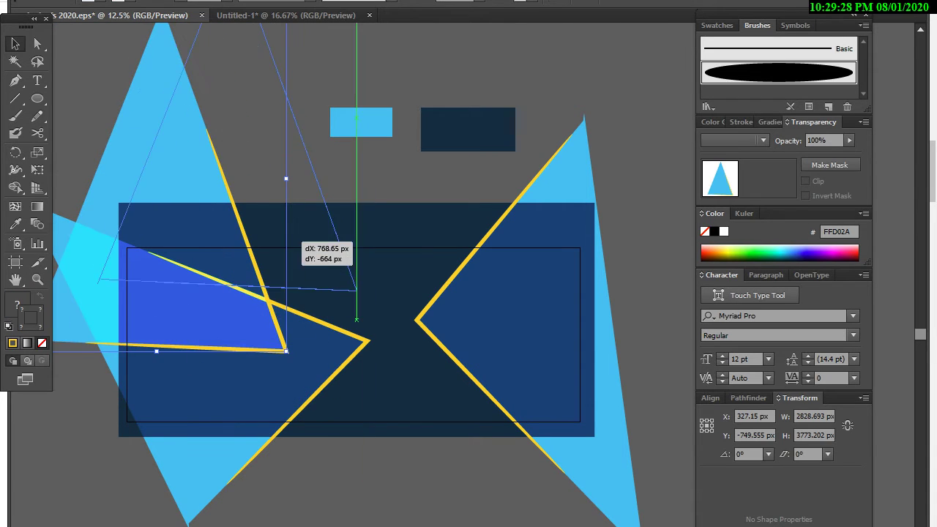
Reposition the left triangle and shrink it vertically.
left_click_drag(289, 235, 245, 217)
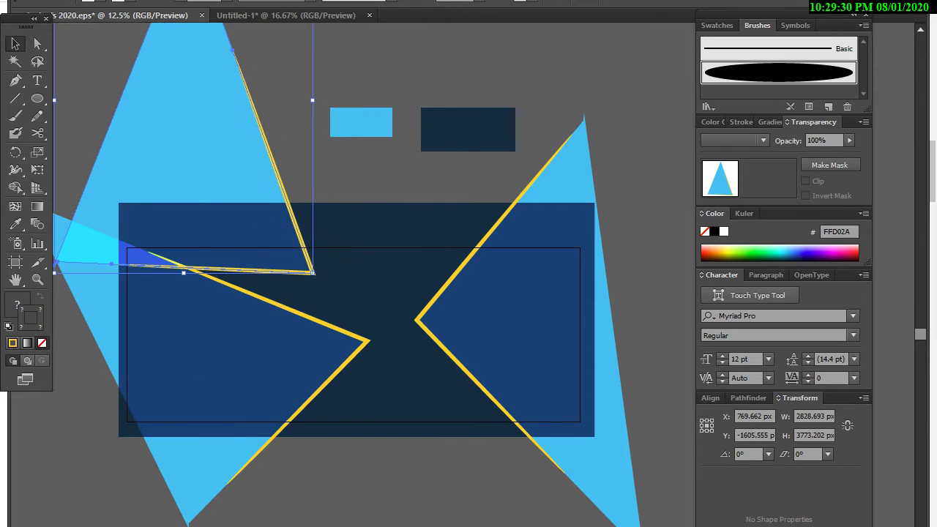
left_click_drag(313, 272, 316, 294)
scroll(316, 294, "up", 4)
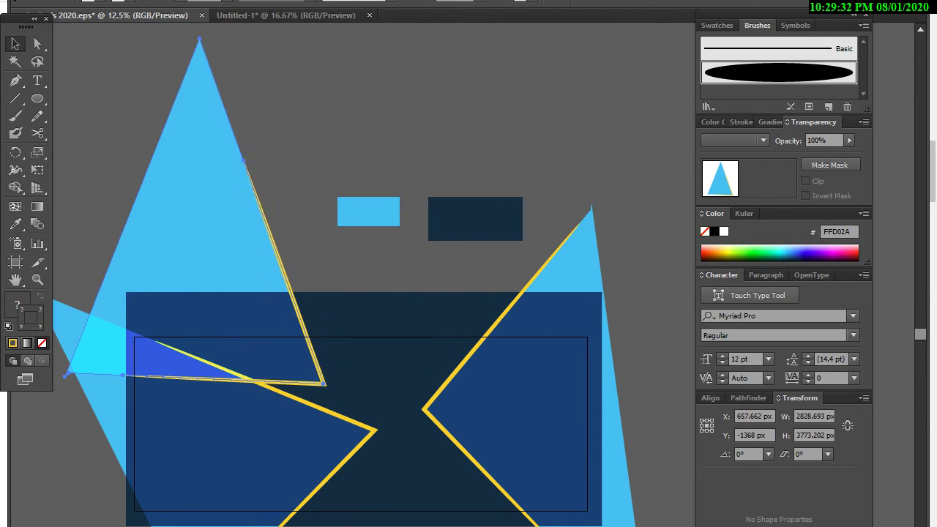
left_click_drag(196, 62, 197, 199)
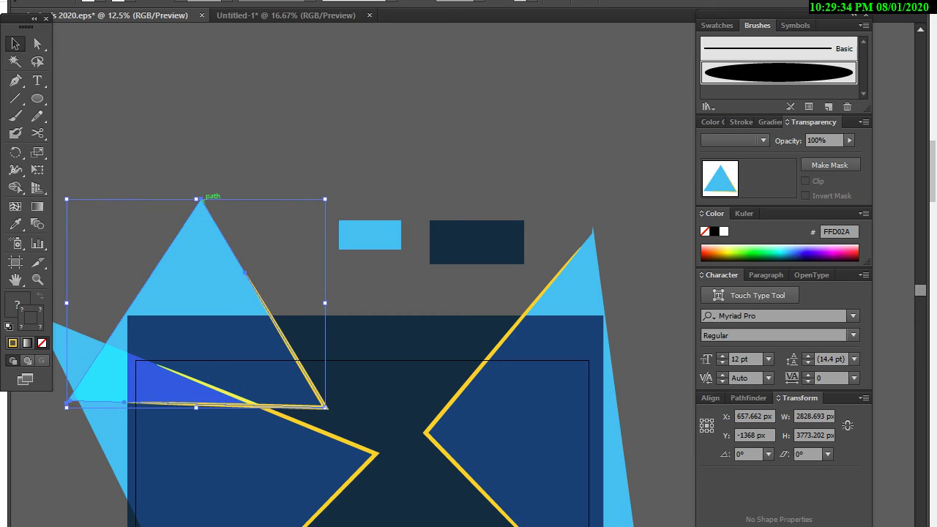
left_click_drag(223, 260, 212, 260)
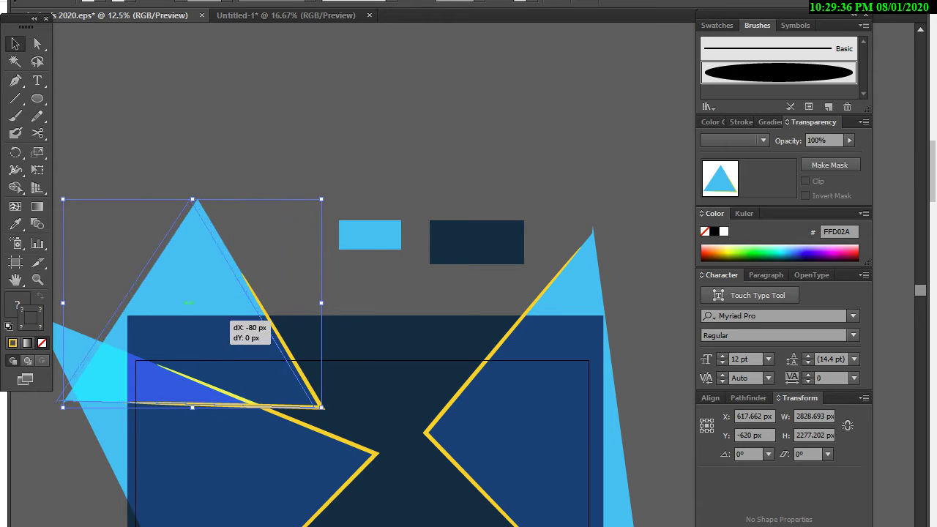
Drag a copy of the triangle right, rotate it 180° and place it over the right chevron.
left_click_drag(313, 407, 680, 492)
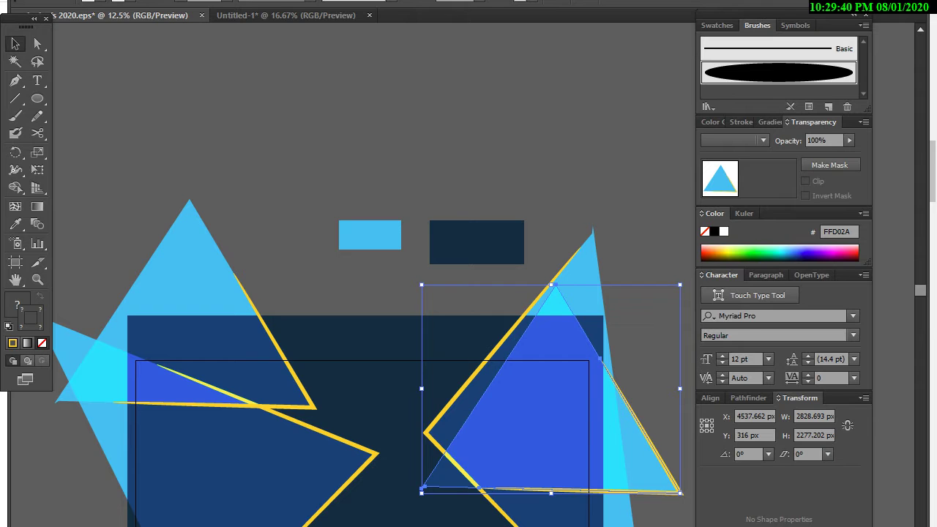
left_click_drag(680, 491, 407, 304)
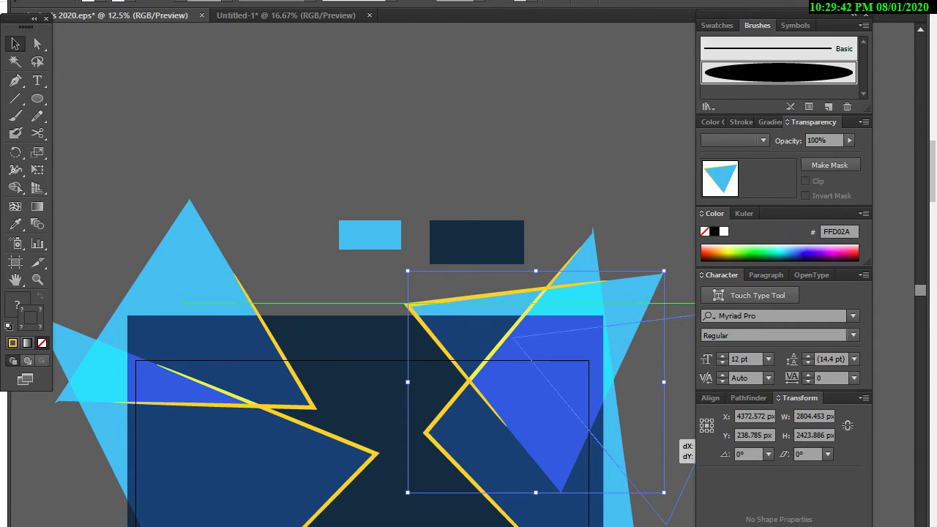
left_click_drag(545, 370, 644, 474)
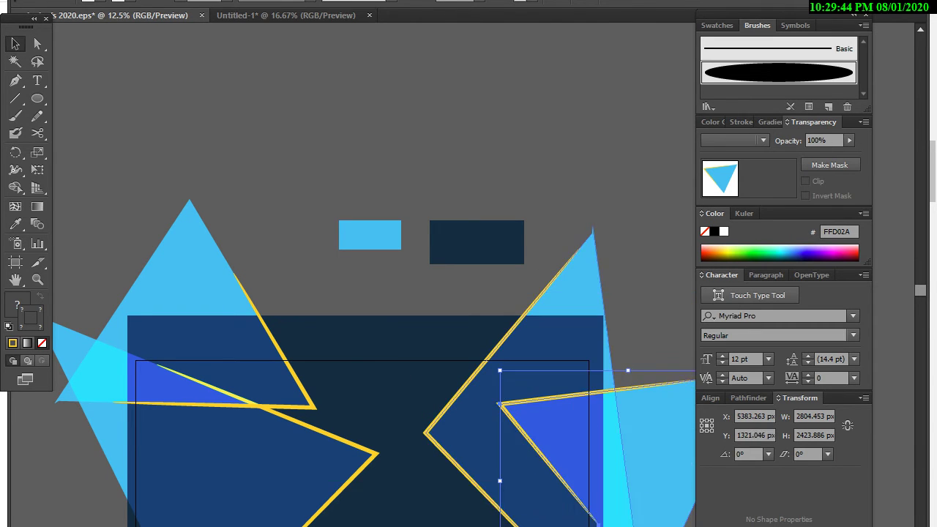
scroll(366, 463, "down", 2)
scroll(365, 462, "down", 4)
Move the two small colour rectangles up and unlock all artwork.
left_click_drag(241, 73, 487, 187)
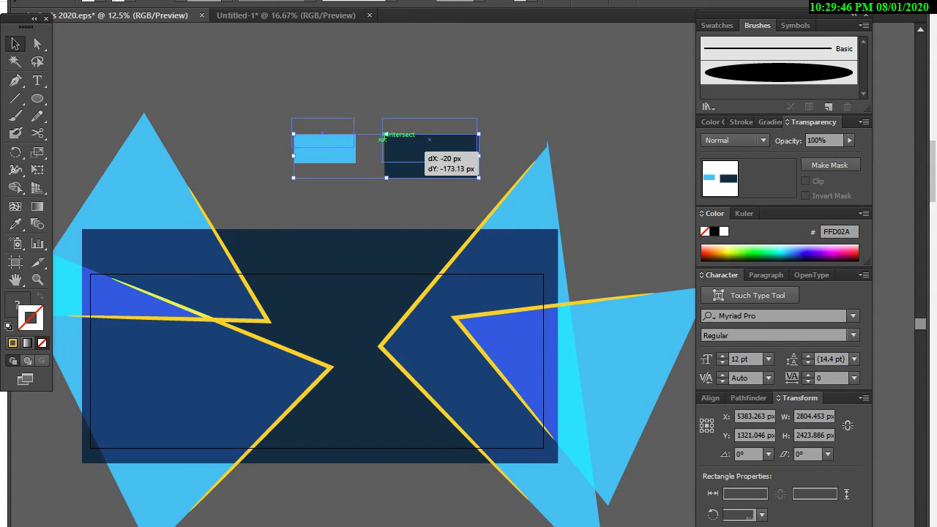
left_click_drag(432, 155, 429, 63)
key("ctrl+shift+a")
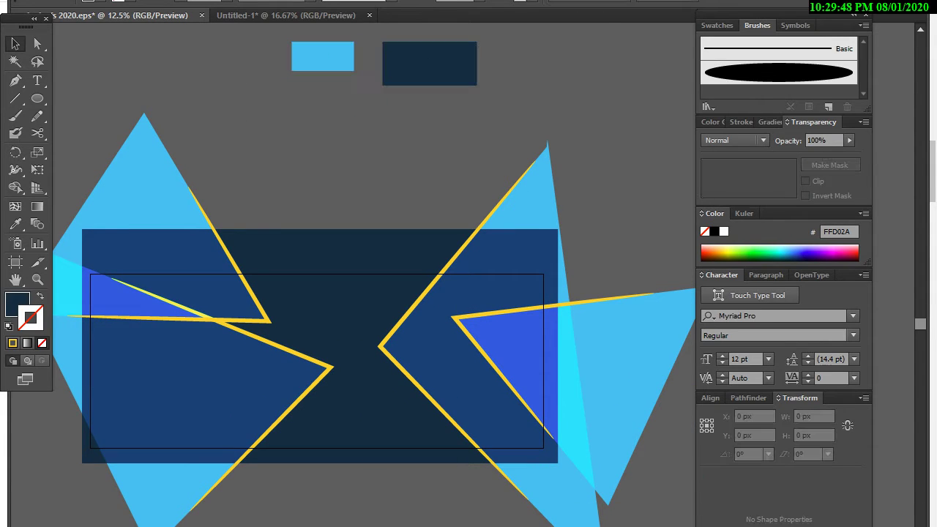
key("alt+o")
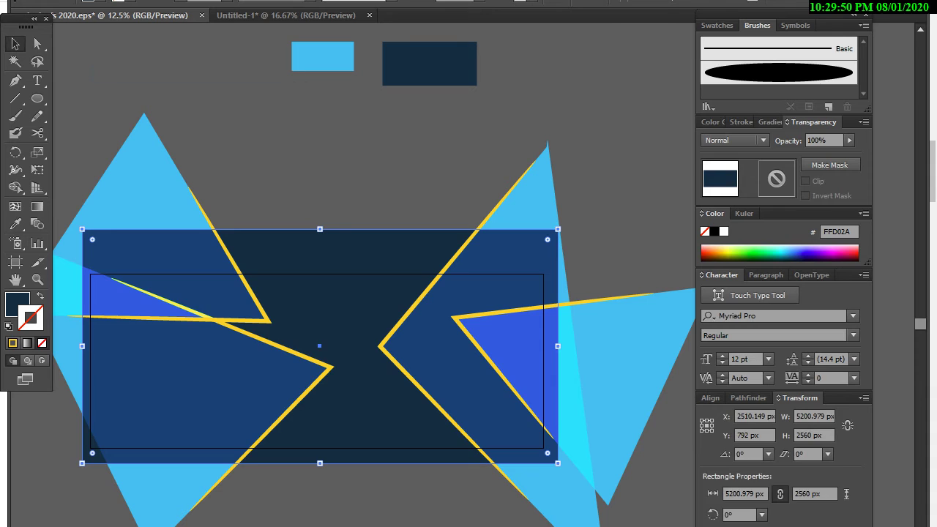
key("ctrl+shift+a")
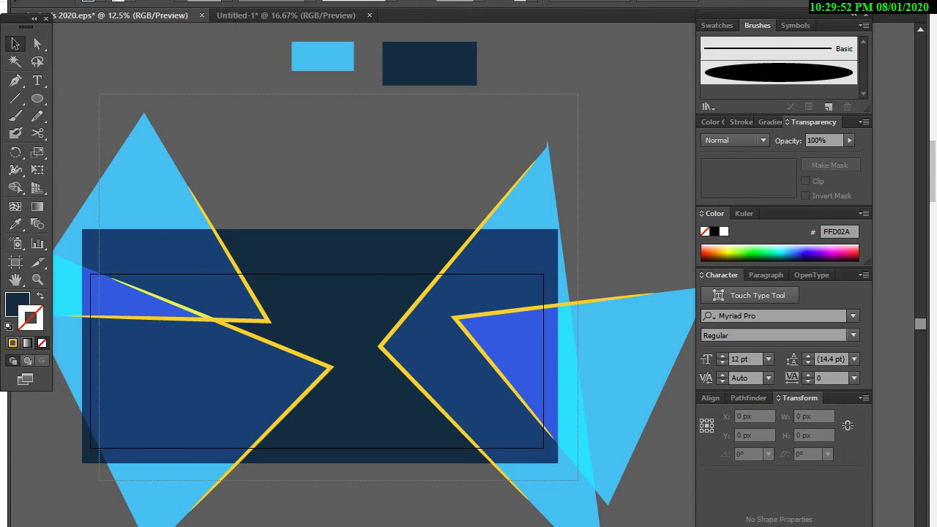
Select all, then Expand Appearance and Expand the yellow strokes into plain paths.
key("ctrl+a")
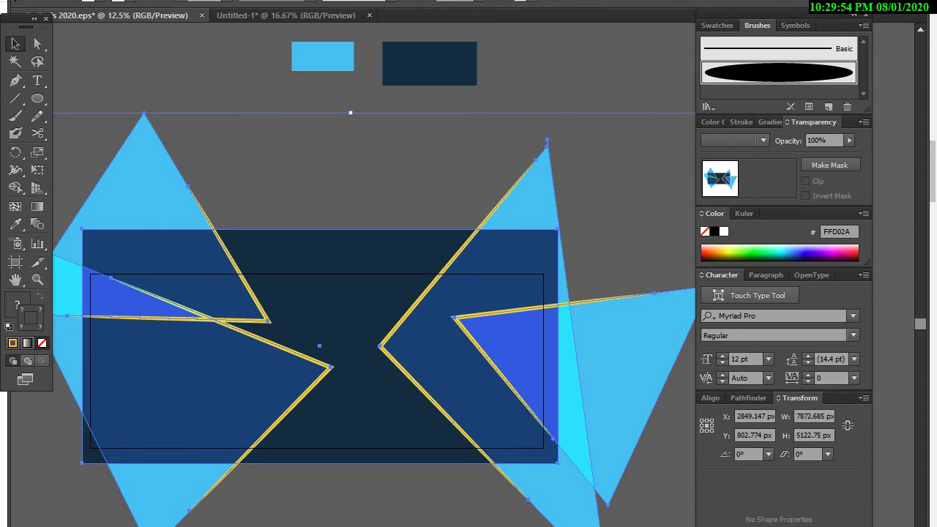
left_click(103, 1)
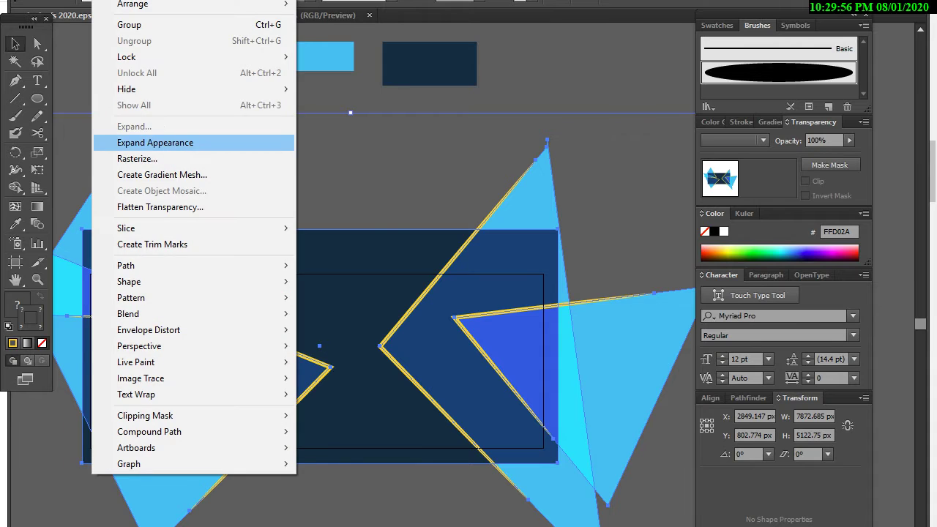
left_click(155, 142)
left_click(102, 2)
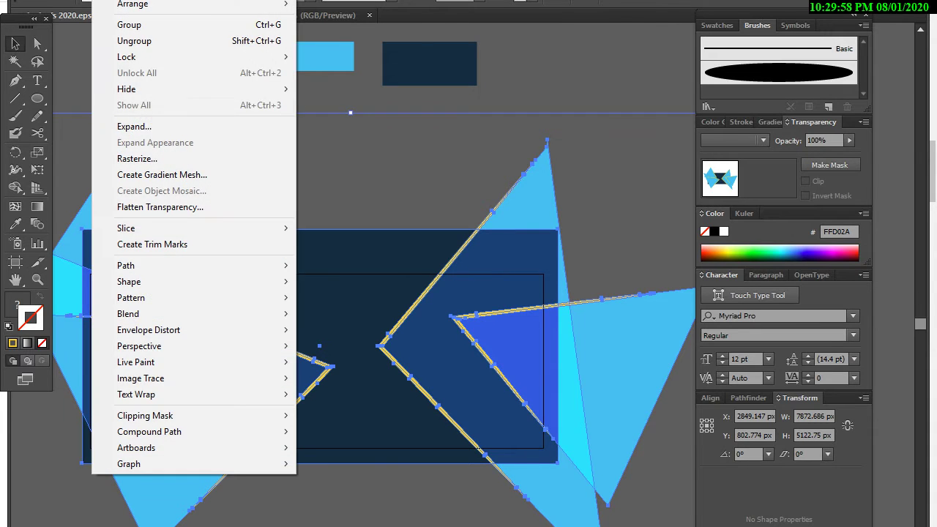
left_click(155, 123)
Bring the dark rectangle to the front with Arrange > Bring to Front.
left_click(319, 409)
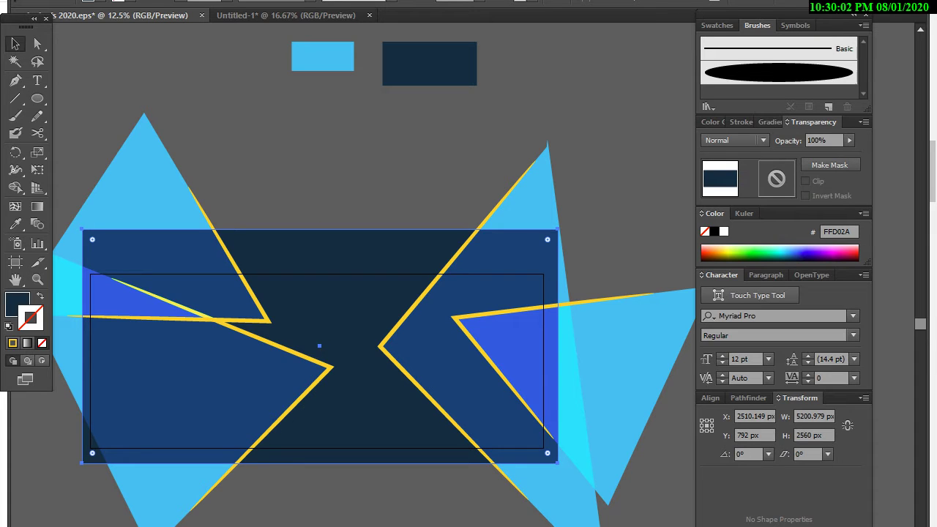
right_click(296, 297)
mouse_move(337, 504)
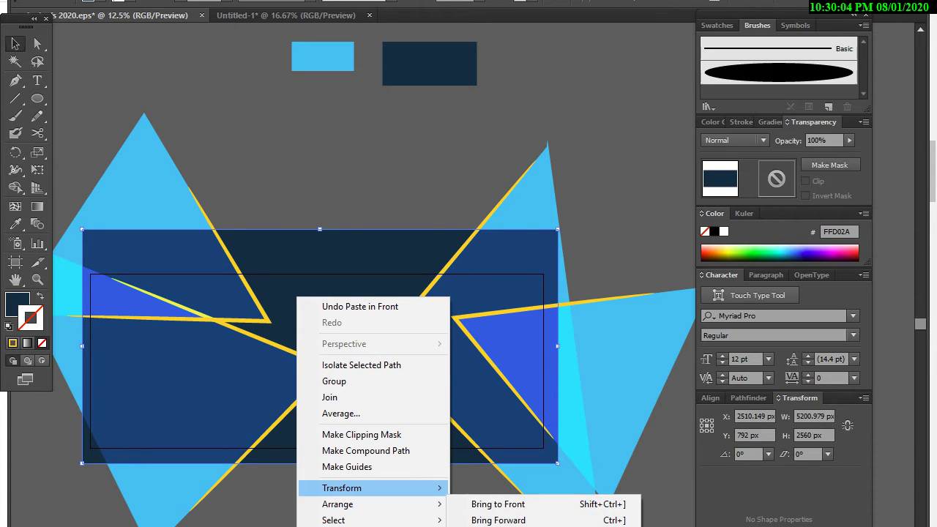
left_click(498, 504)
Try a Pathfinder Crop of the triangles to the dark rectangle, then undo it.
left_click_drag(98, 83, 595, 483)
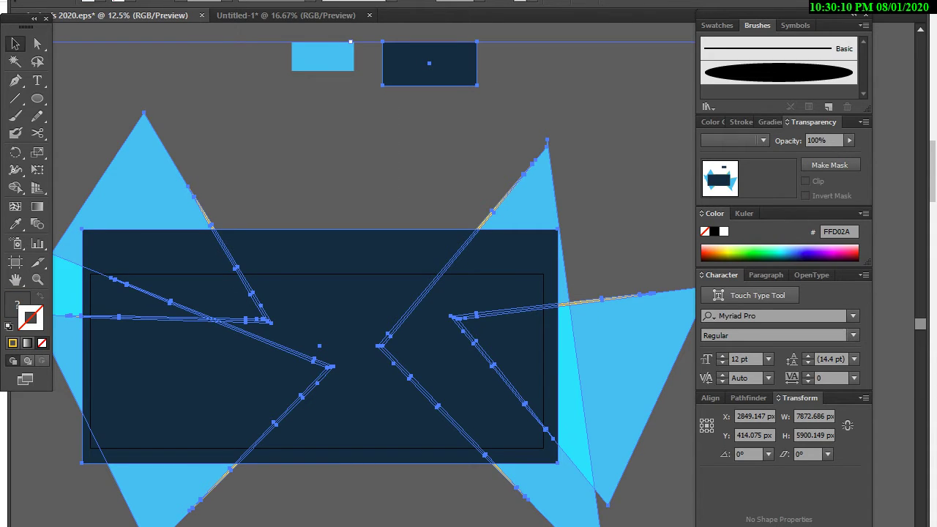
left_click(748, 397)
left_click(793, 469)
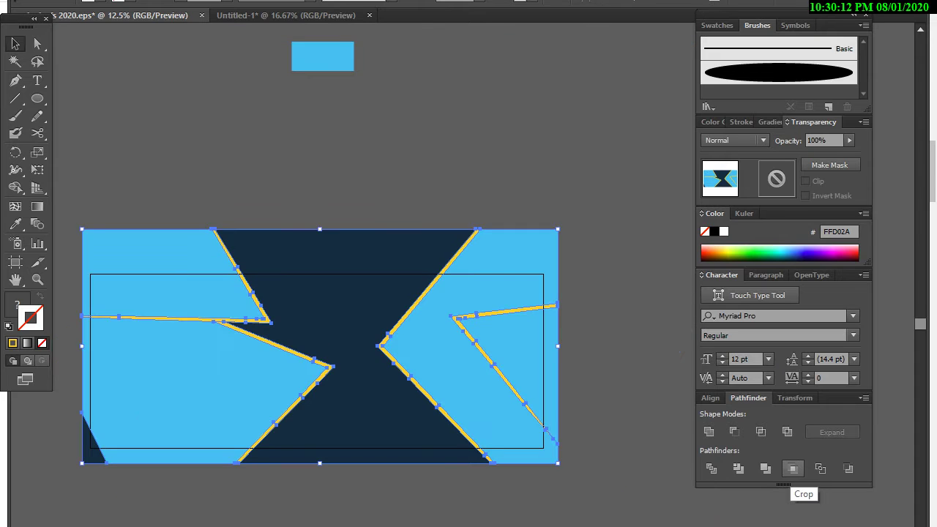
key("ctrl+shift+a")
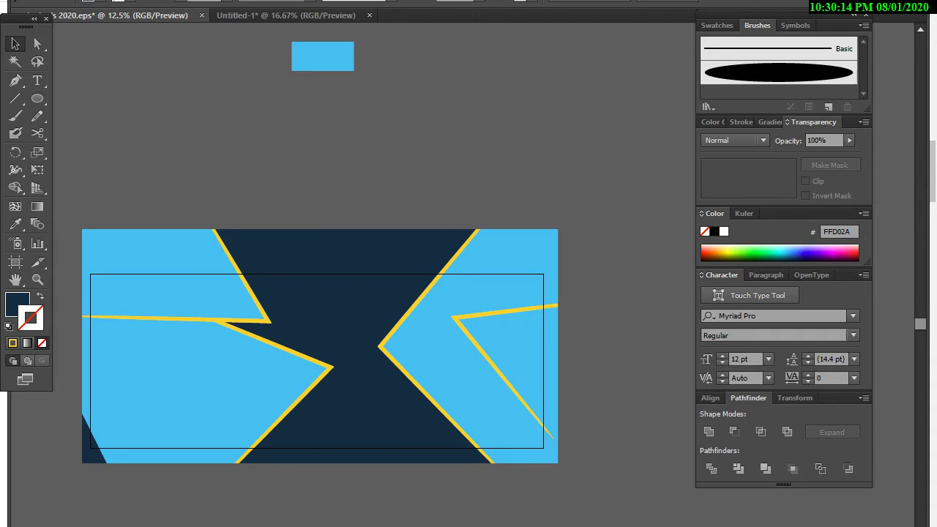
key("ctrl+z")
key("ctrl+z")
key("ctrl+shift+a")
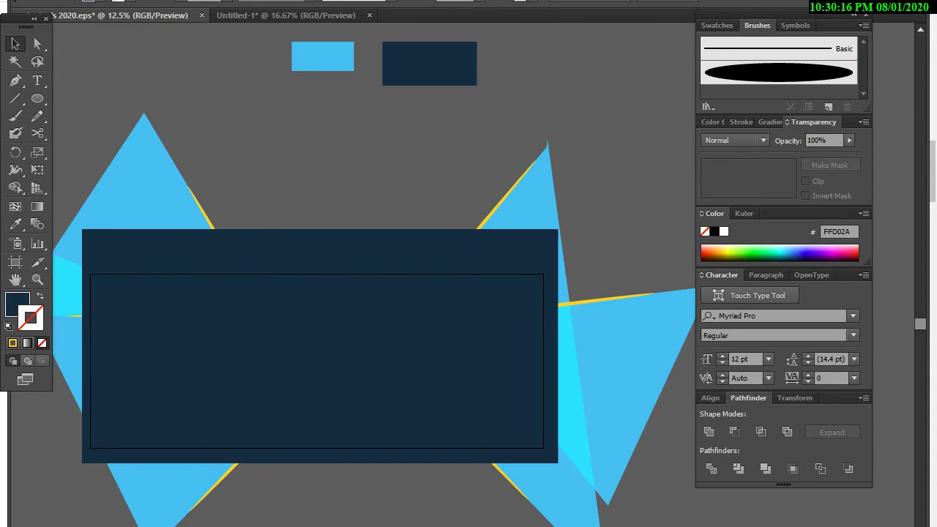
Draw an inset rectangle inside the dark banner and crop the triangle artwork to it.
left_click(319, 346)
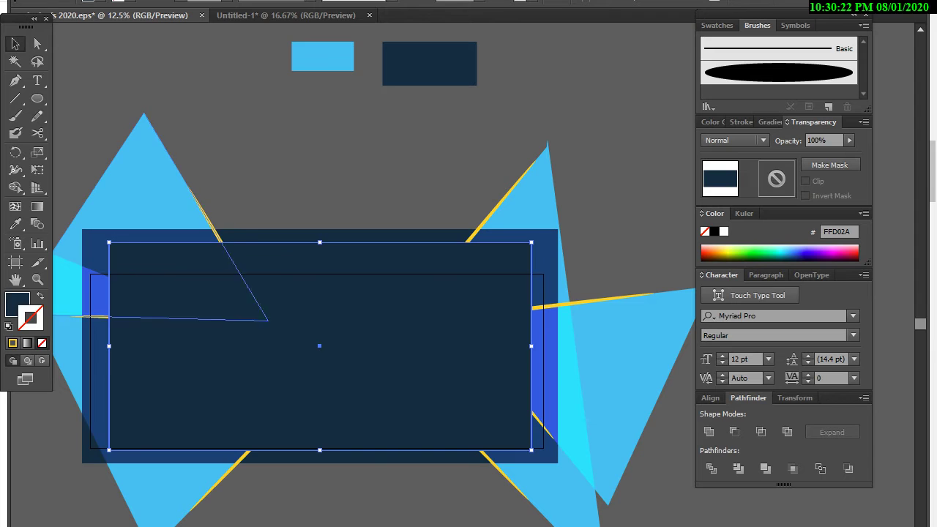
left_click_drag(82, 230, 108, 241)
left_click_drag(368, 498, 221, 220)
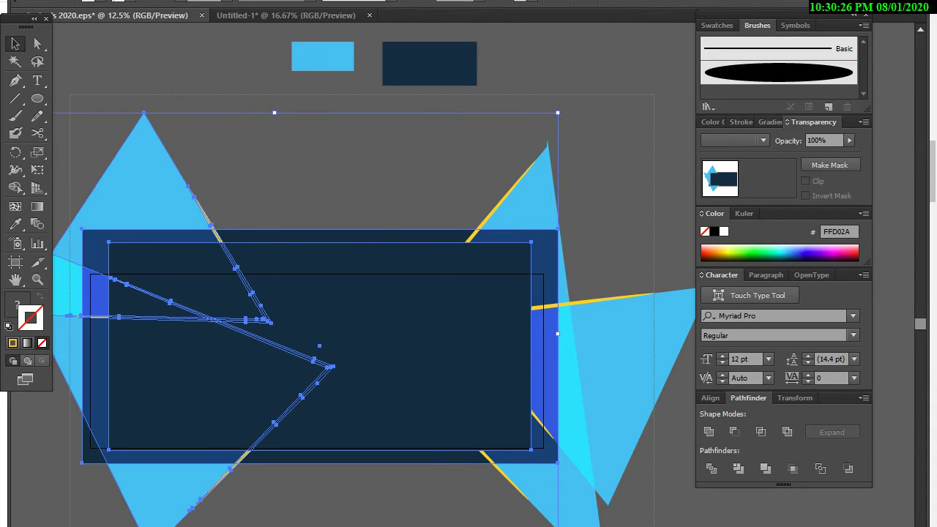
left_click(792, 469)
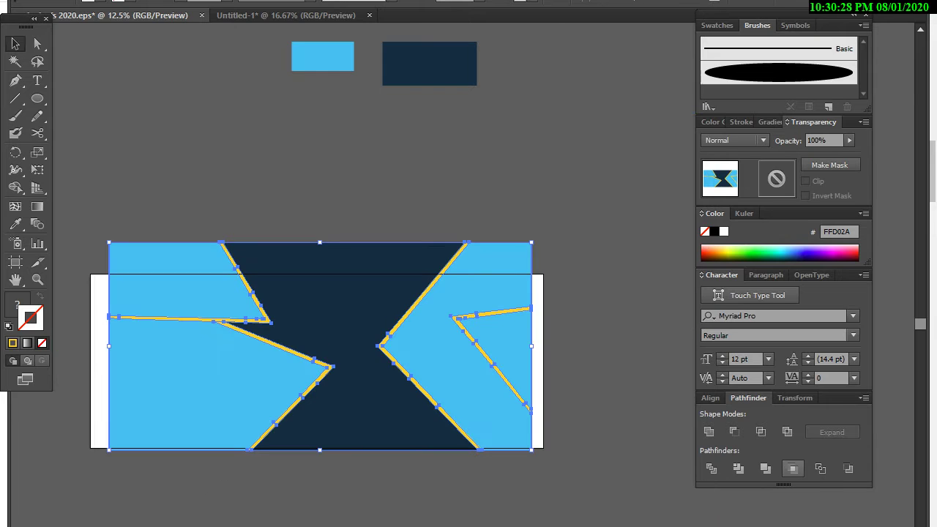
Undo the crop and clip the artwork to the inset rectangle with Make Clipping Mask instead.
key("ctrl+shift+a")
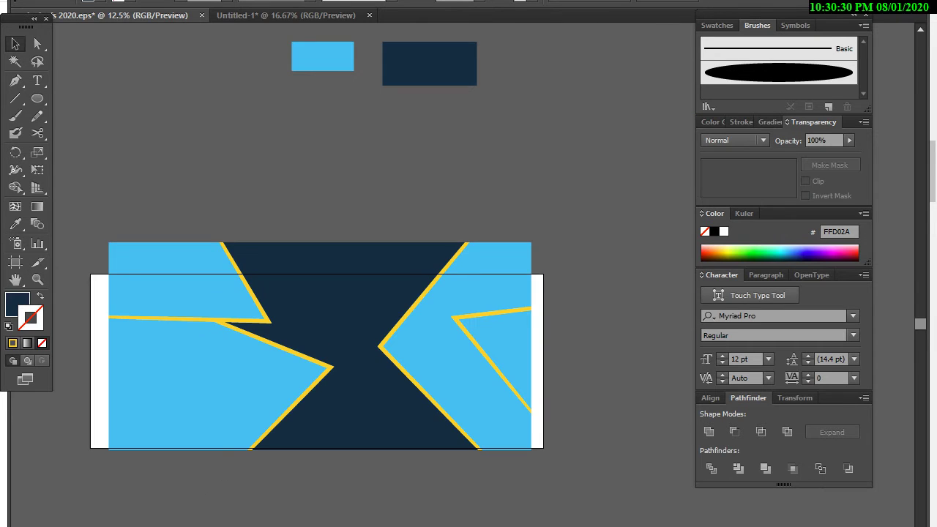
key("ctrl+z")
key("ctrl+z")
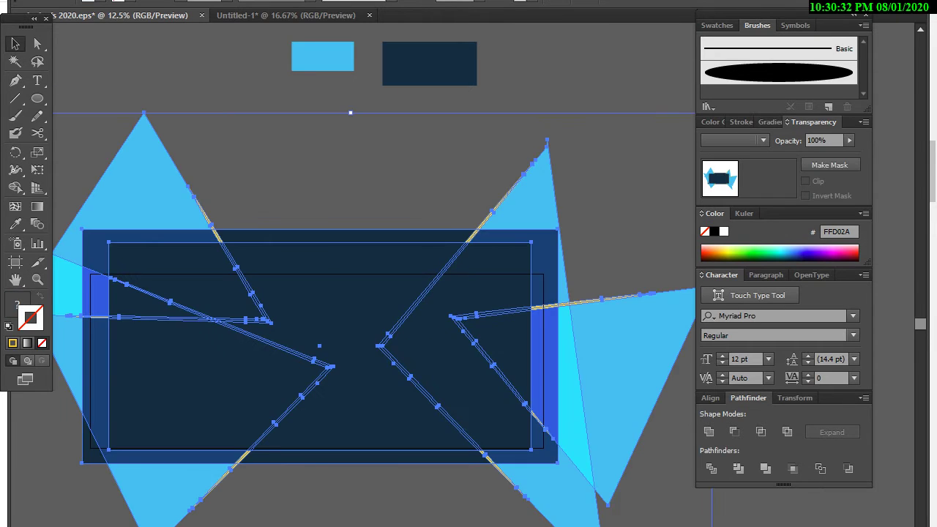
right_click(137, 234)
left_click(198, 318)
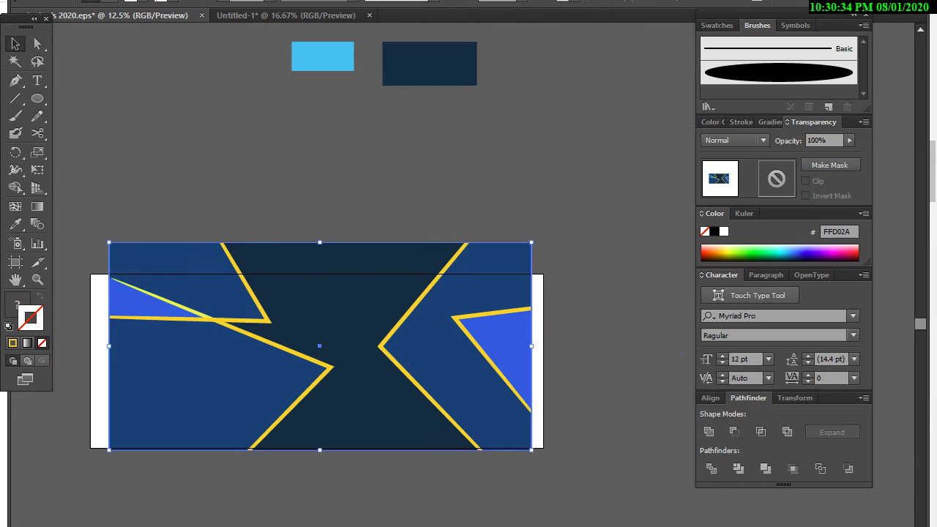
key("shift+o")
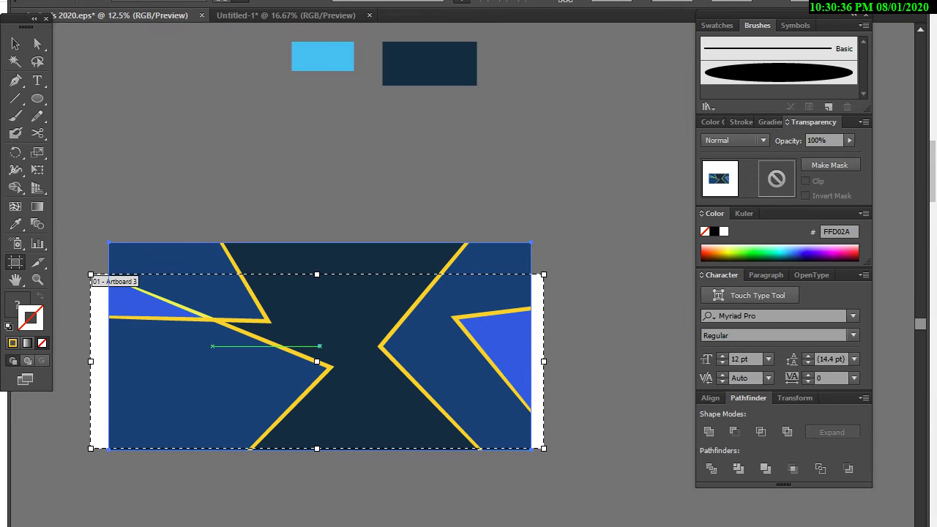
Draw a new artboard tightly around the dark-blue banner, delete Artboard 3, and select all the artwork.
left_click(158, 0)
left_click(158, 27)
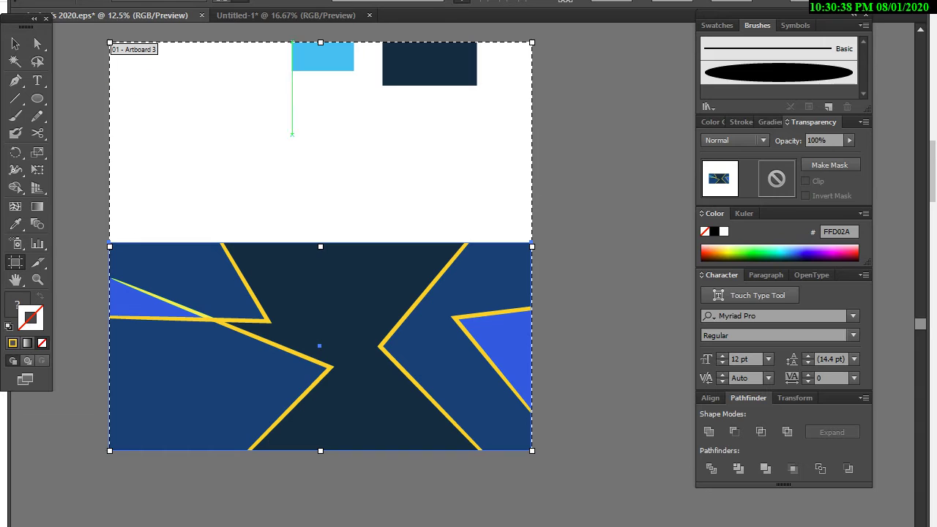
left_click_drag(319, 245, 317, 274)
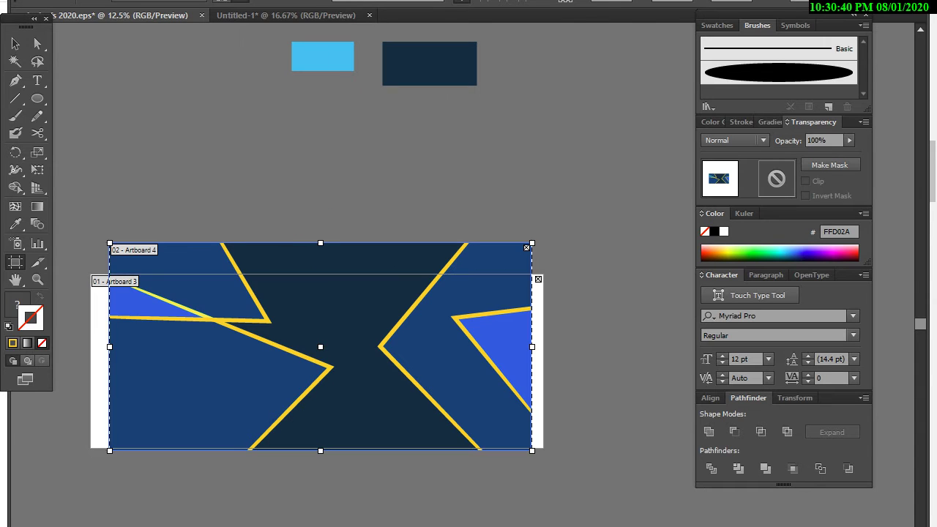
left_click_drag(304, 346, 516, 450)
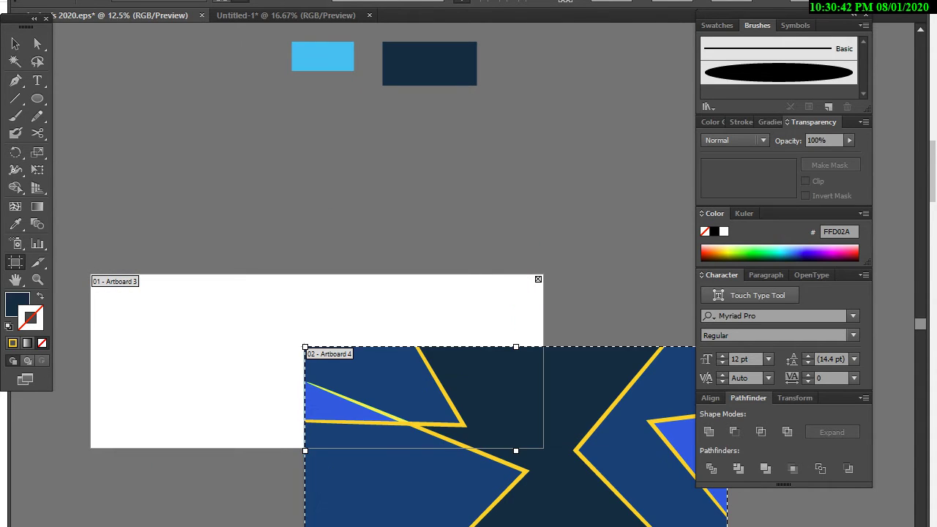
left_click(538, 279)
key("Escape")
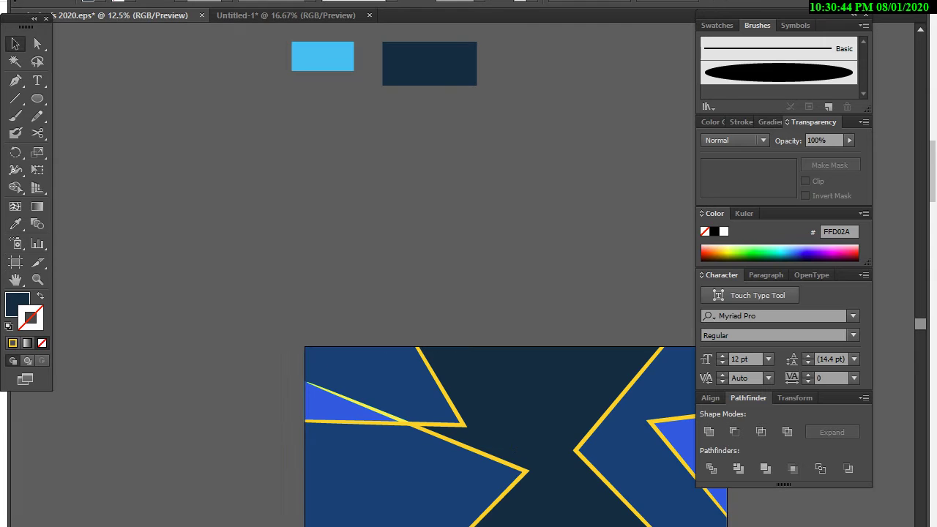
mouse_move(476, 425)
left_mouse_down()
mouse_move(261, 257)
mouse_move(380, 334)
left_mouse_up()
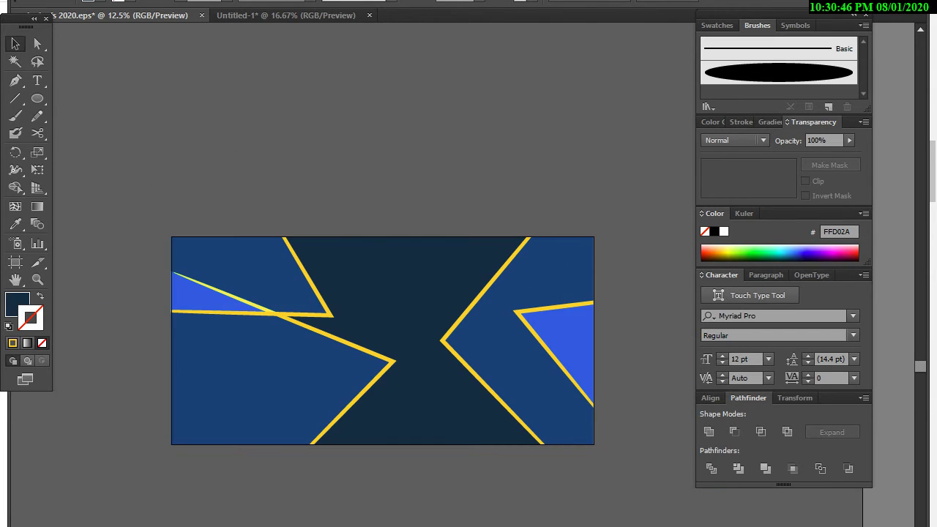
key("ctrl+a")
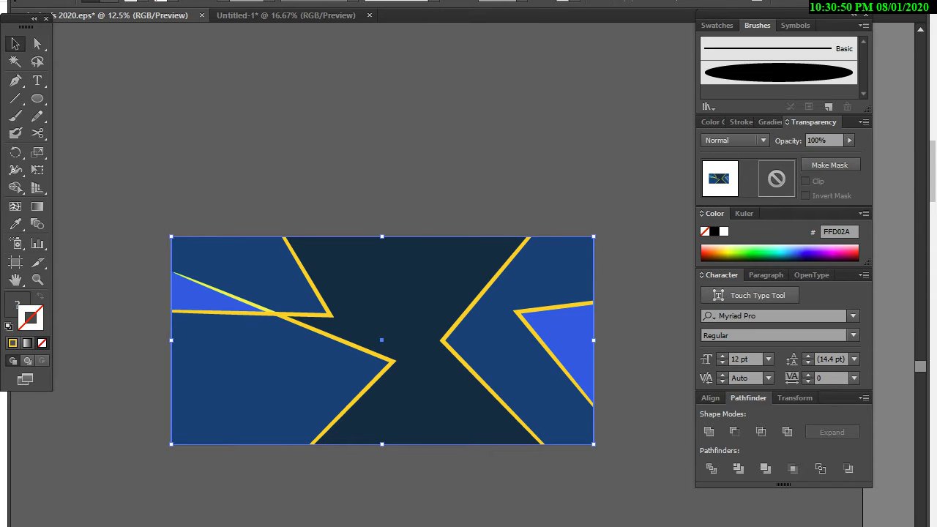
Move the finished banner up and to the right, clear of the blank area.
scroll(380, 337, "up", 3)
left_click_drag(419, 493, 524, 278)
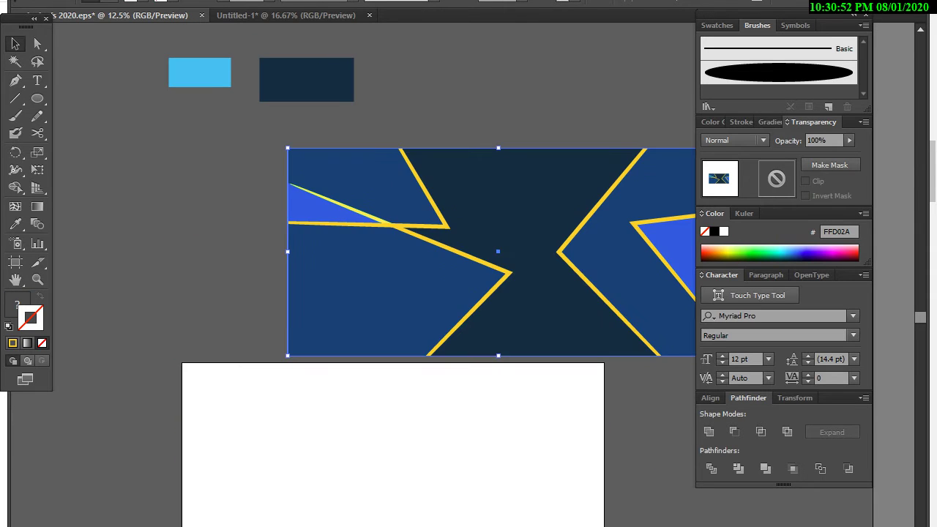
left_click_drag(425, 266, 484, 220)
scroll(485, 220, "down", 3)
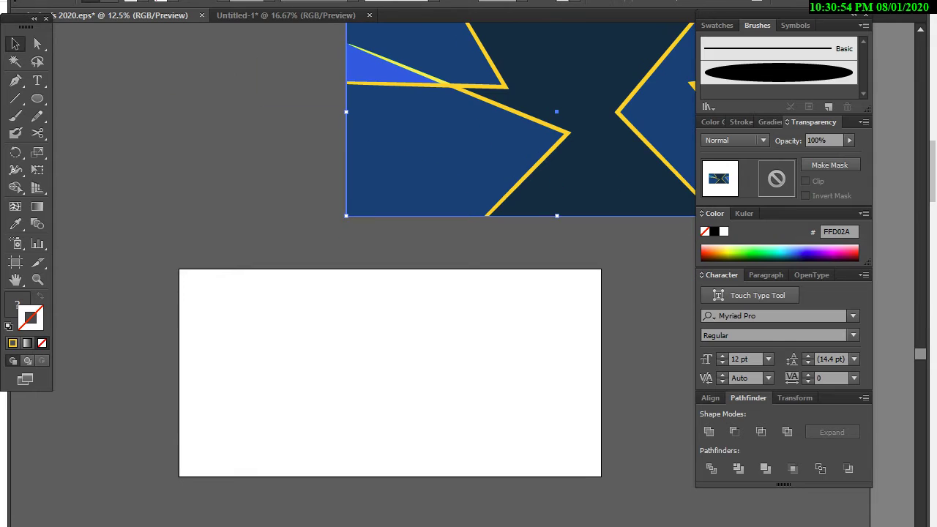
Draw a triangle with the Pen tool, filled pink with no stroke.
left_click(16, 80)
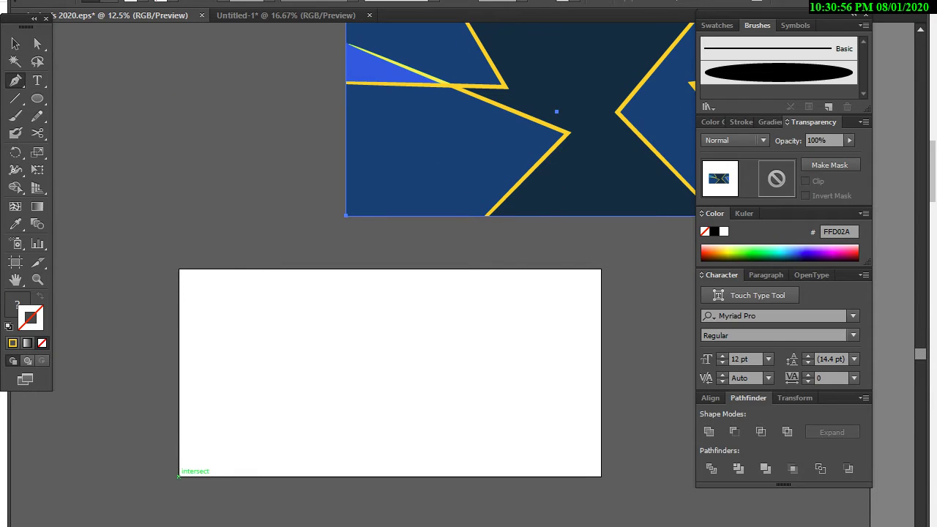
left_click(179, 475)
left_click(245, 364)
left_click(137, 243)
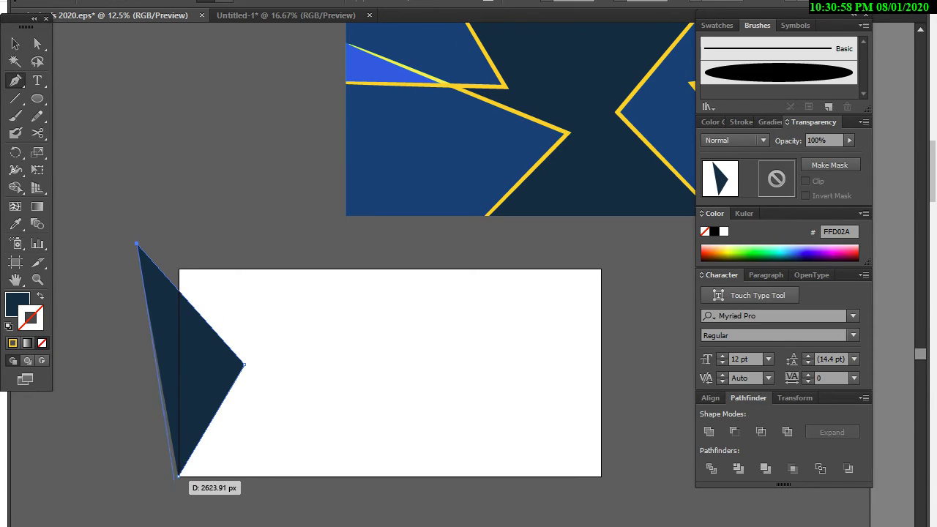
left_click(178, 476)
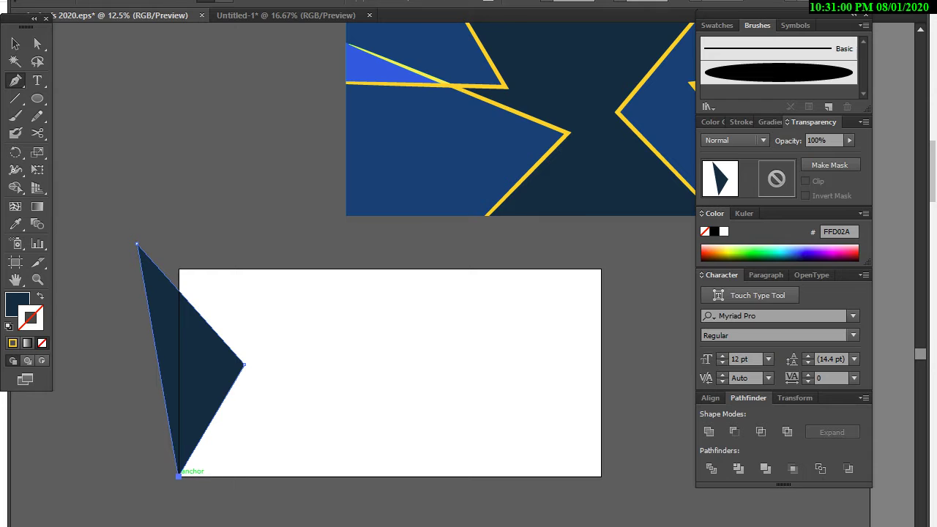
key("comma")
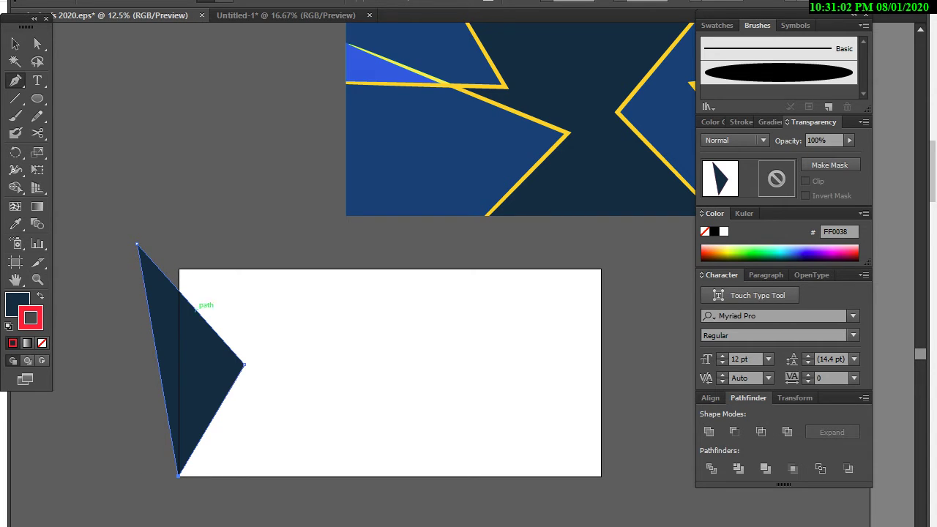
key("slash")
key("x")
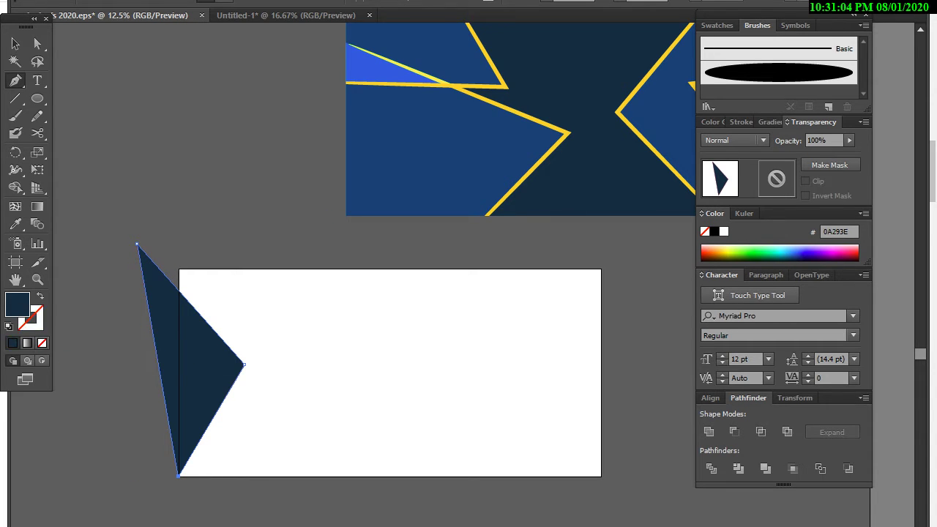
key("comma")
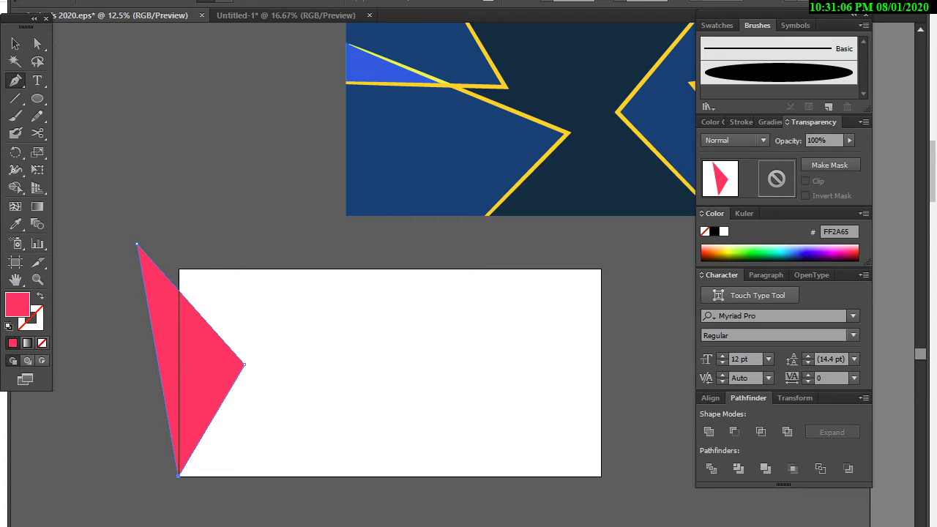
Draw an overlapping blue four-cornered shape and send it behind the pink triangle.
left_click(123, 409)
left_click(210, 265)
left_click(330, 372)
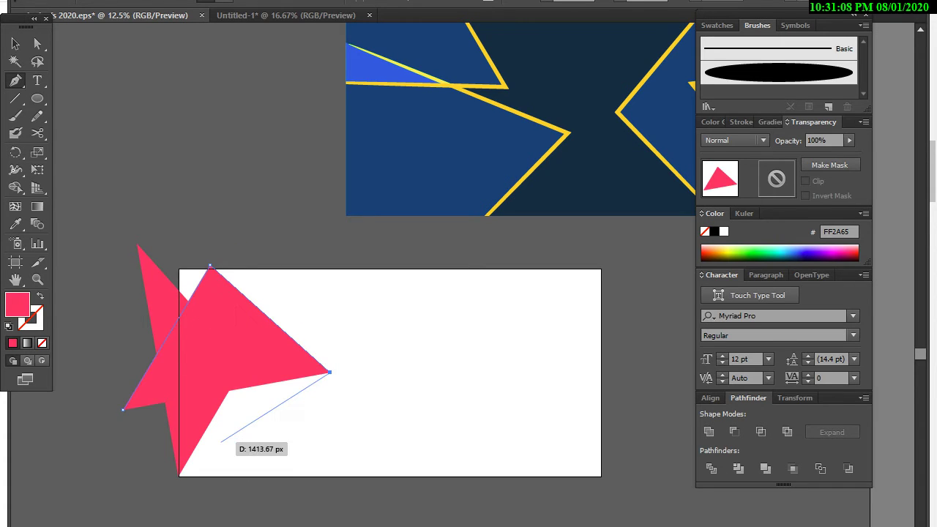
left_click(220, 441)
left_click(123, 409)
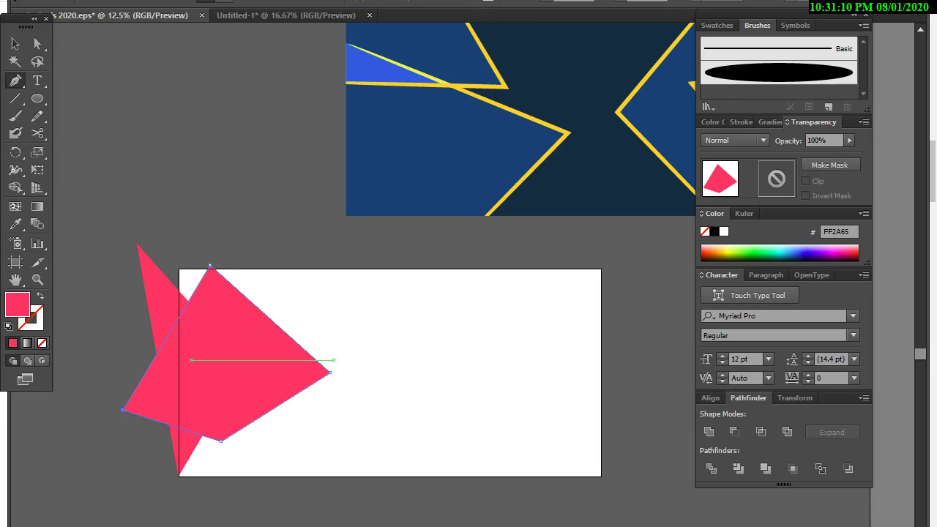
right_click(226, 391)
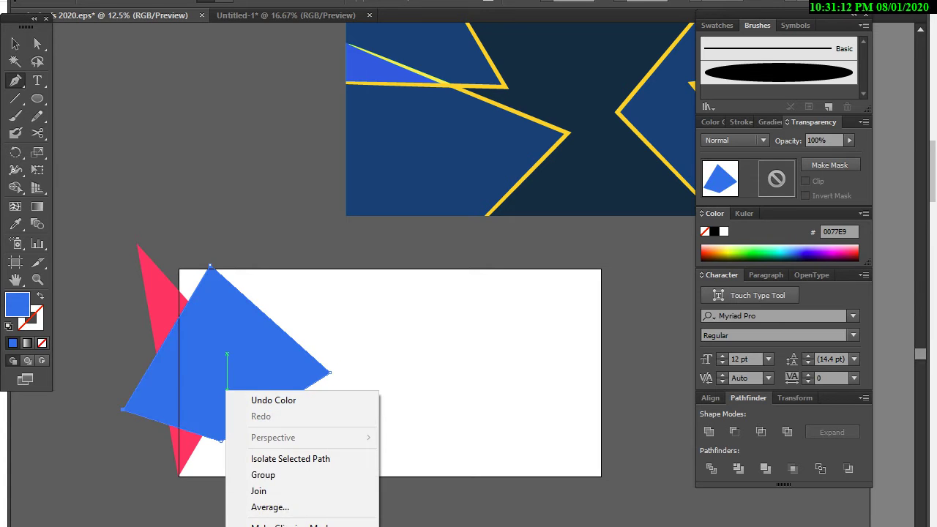
key("ctrl+shift+[")
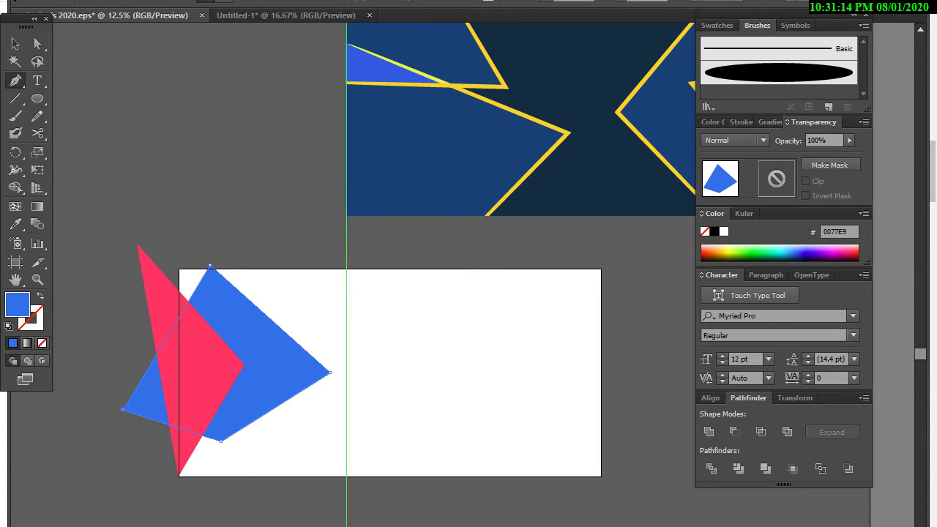
Draw a third triangle along the bottom edge and fill it purple 5415FF.
left_click(244, 364)
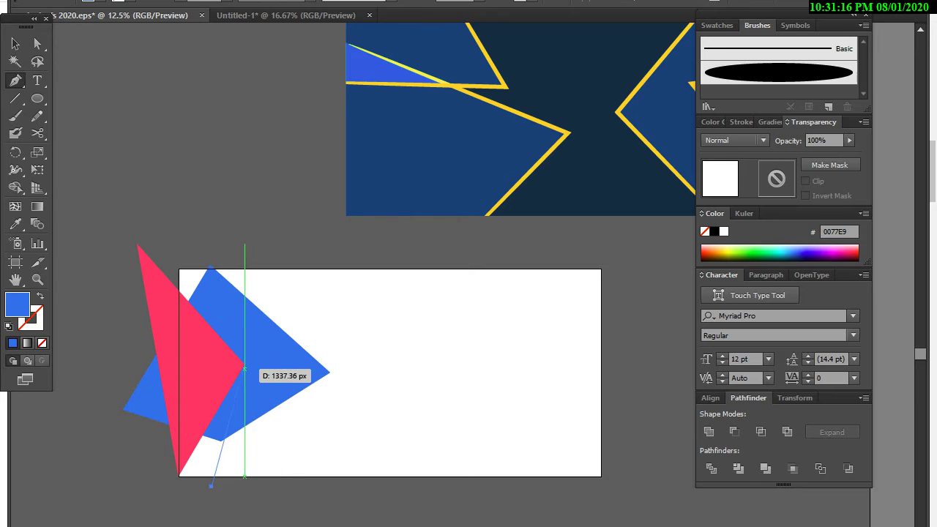
left_click(369, 492)
left_click(212, 485)
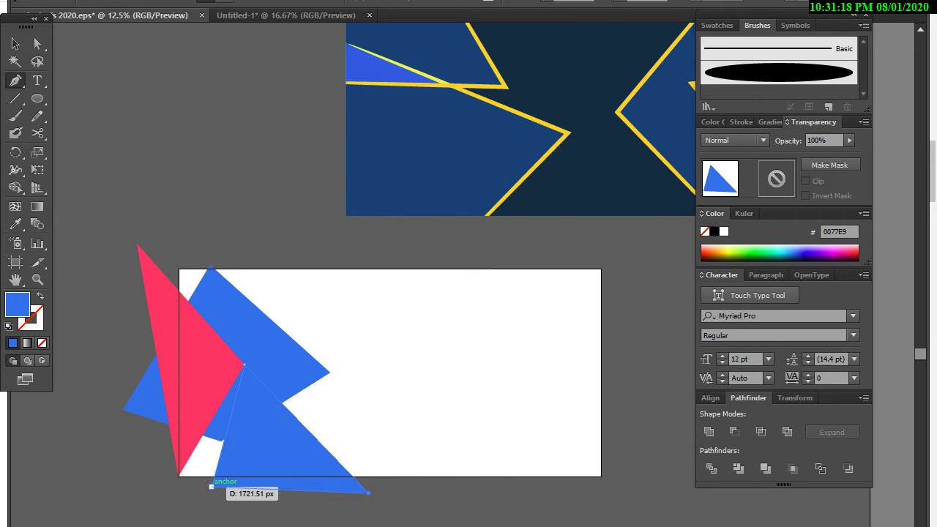
right_click(285, 437)
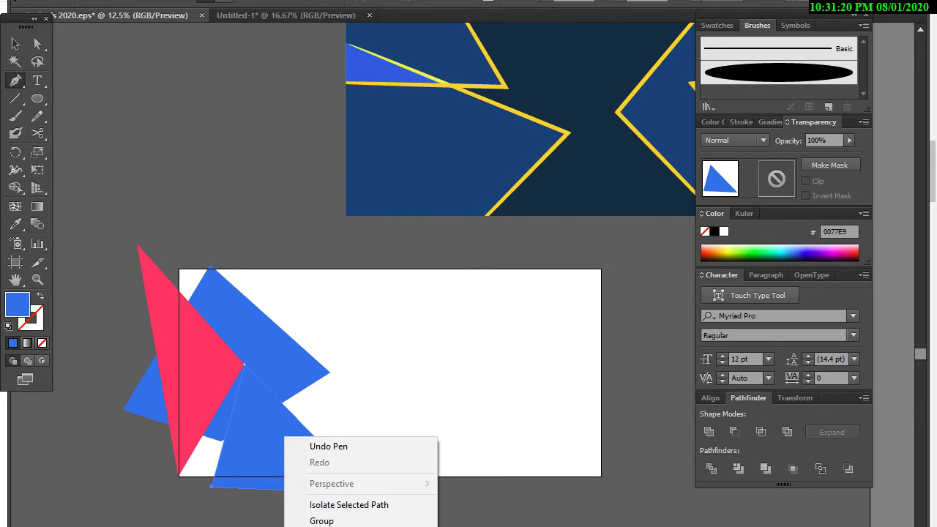
key("Escape")
left_click(809, 253)
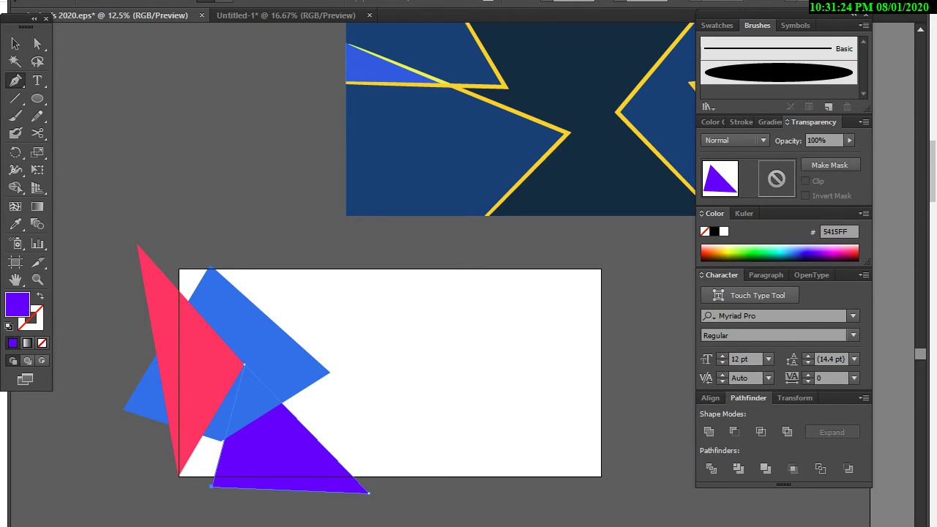
key("ctrl+z")
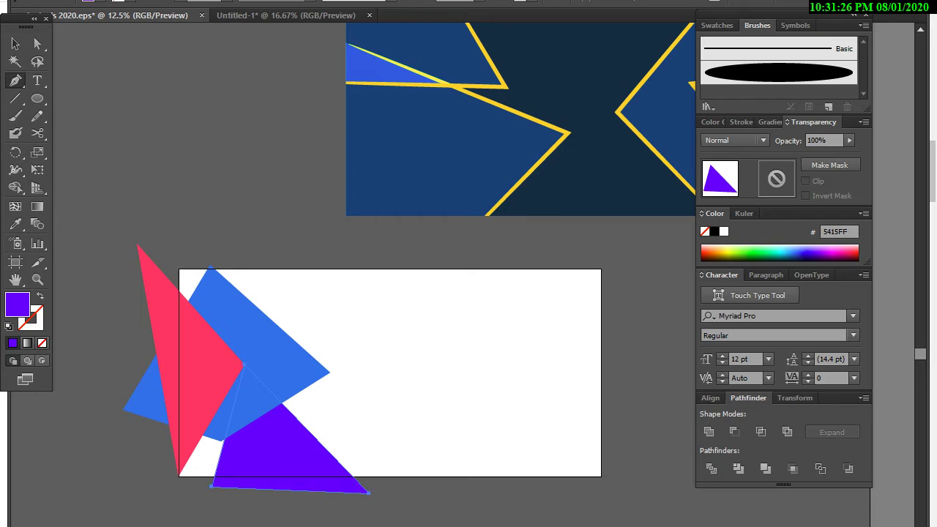
Tuck the purple triangle under the pink one and place a copy of the three shapes lower down.
left_click(16, 44)
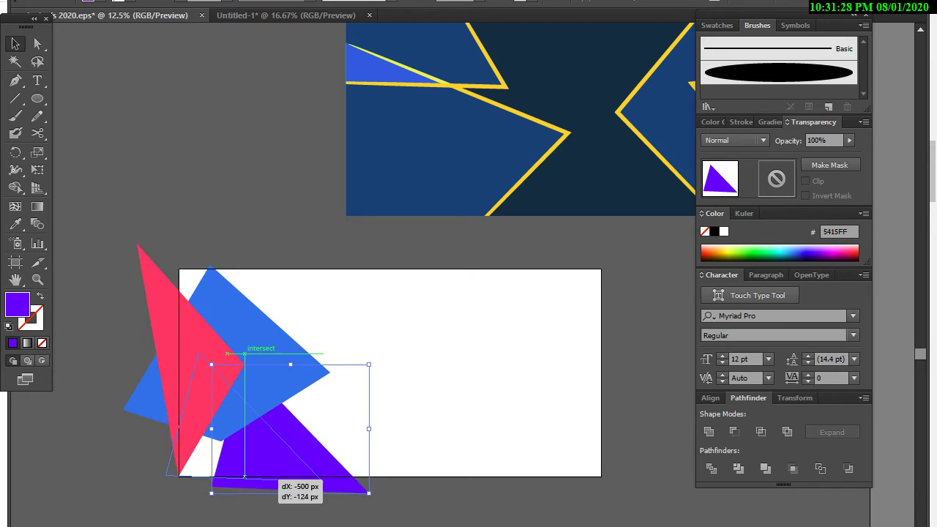
left_click_drag(289, 487, 242, 475)
key("ctrl+a")
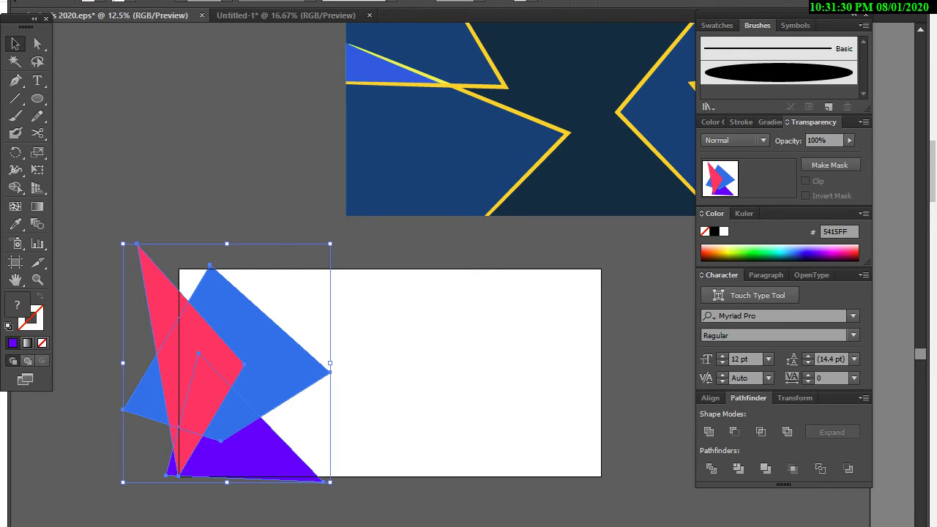
left_click_drag(256, 430, 241, 344)
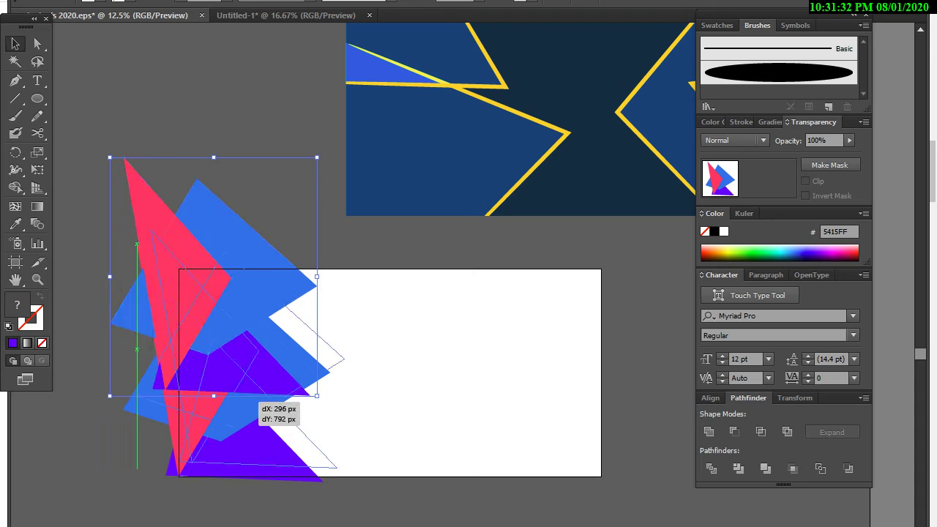
mouse_move(217, 274)
left_mouse_down()
mouse_move(267, 406)
mouse_move(346, 448)
mouse_move(443, 375)
mouse_move(332, 363)
left_mouse_up()
mouse_move(177, 406)
left_mouse_down()
mouse_move(280, 476)
mouse_move(234, 319)
mouse_move(208, 312)
left_mouse_up()
mouse_move(278, 307)
left_mouse_down()
mouse_move(329, 462)
mouse_move(322, 399)
mouse_move(326, 442)
mouse_move(343, 392)
left_mouse_up()
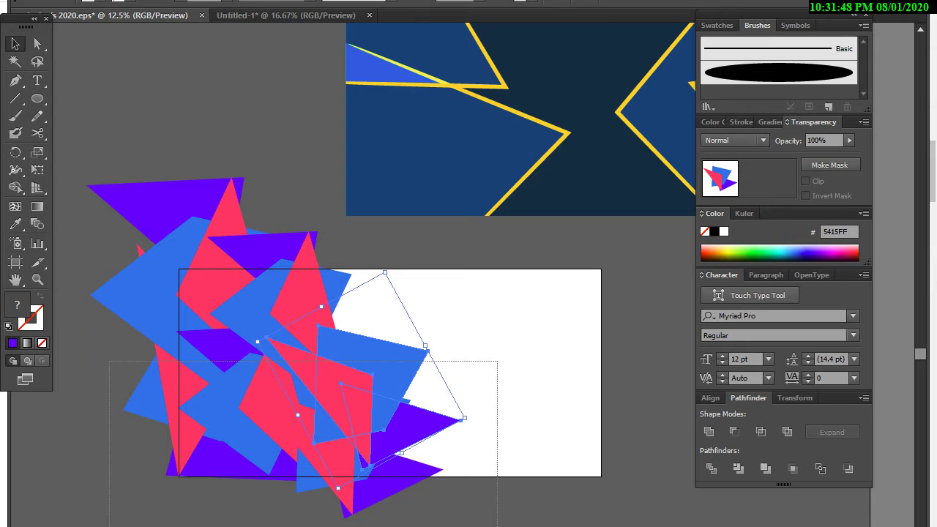
Duplicate the whole triangle cluster twice more, offset down and right, then deselect.
key("ctrl+a")
left_click_drag(264, 313, 487, 355)
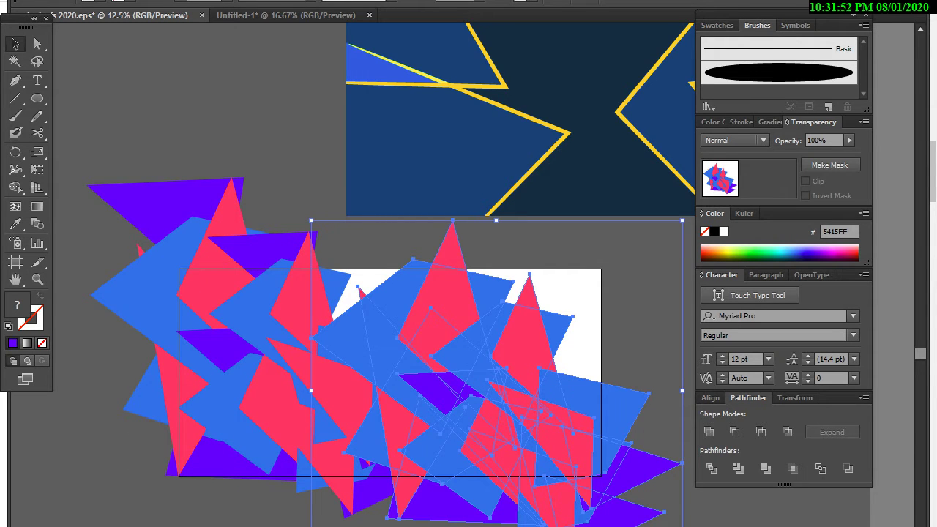
left_click_drag(487, 355, 500, 344)
key("ctrl+shift+a")
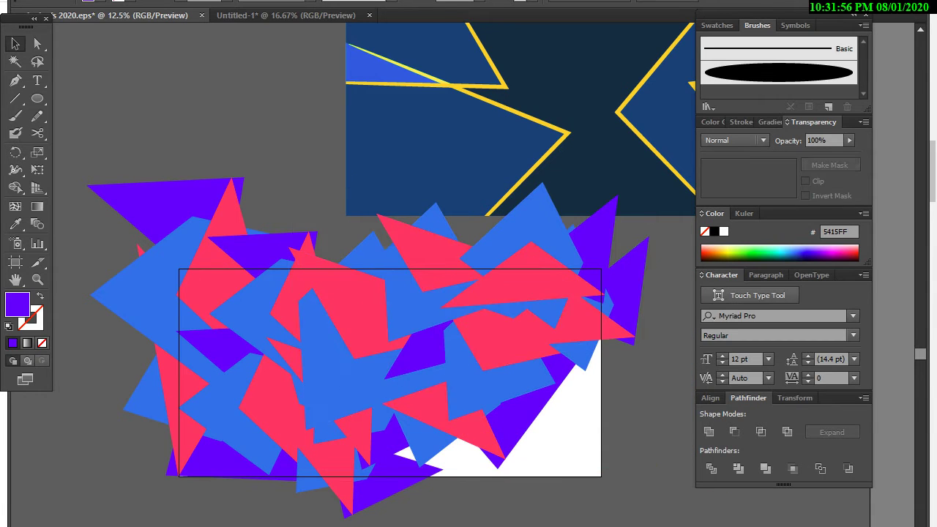
key("ctrl+a")
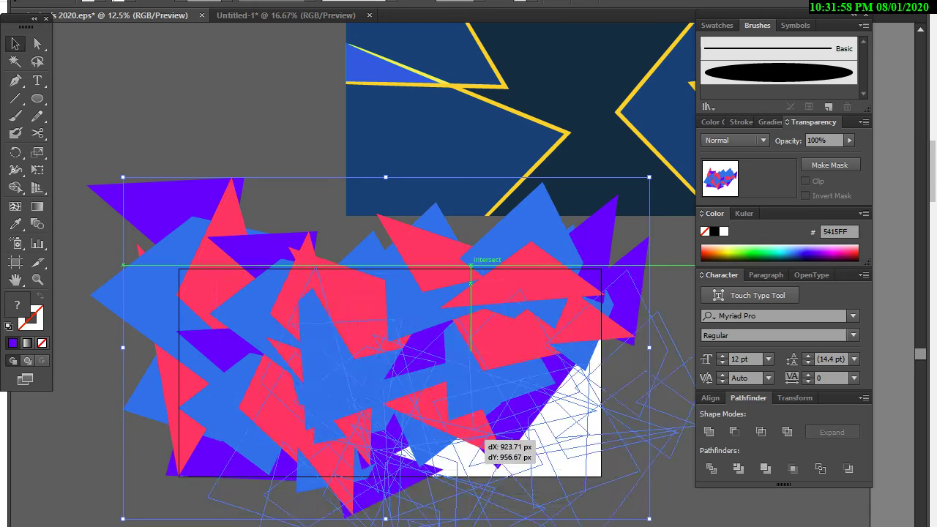
left_click_drag(481, 278, 574, 373)
key("ctrl+shift+a")
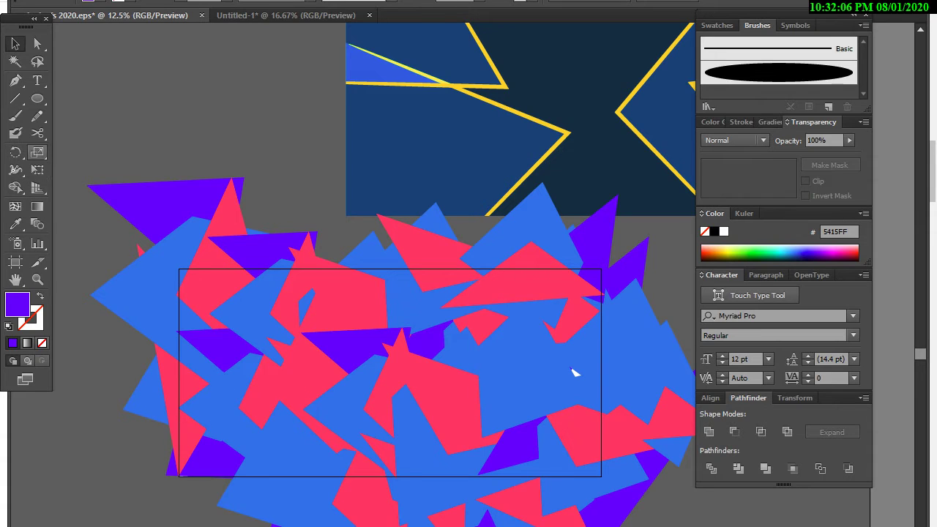
Draw a purple rectangle covering the artboard over the triangles.
left_click(37, 98)
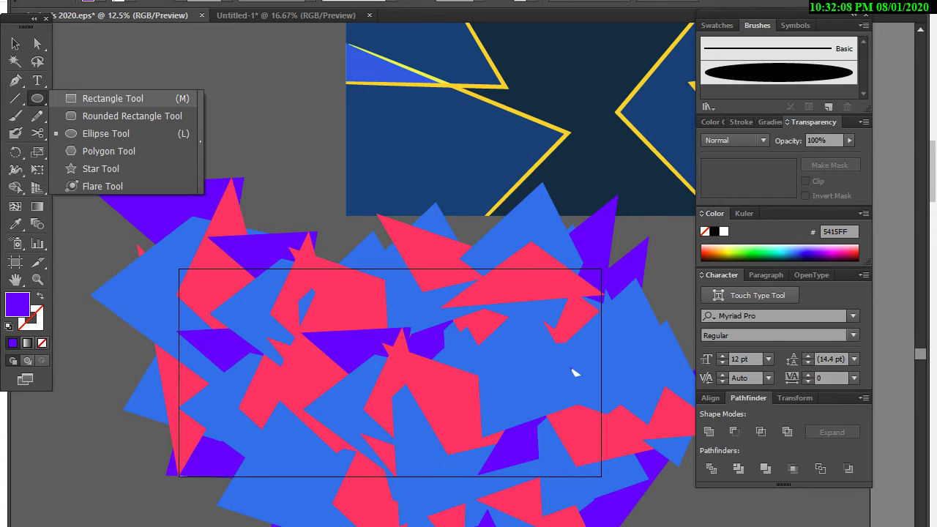
left_click(113, 98)
mouse_move(181, 280)
left_mouse_down()
mouse_move(576, 465)
mouse_move(605, 469)
left_mouse_up()
Cut the dark blue starburst image and paste it into Untitled-1.
key("v")
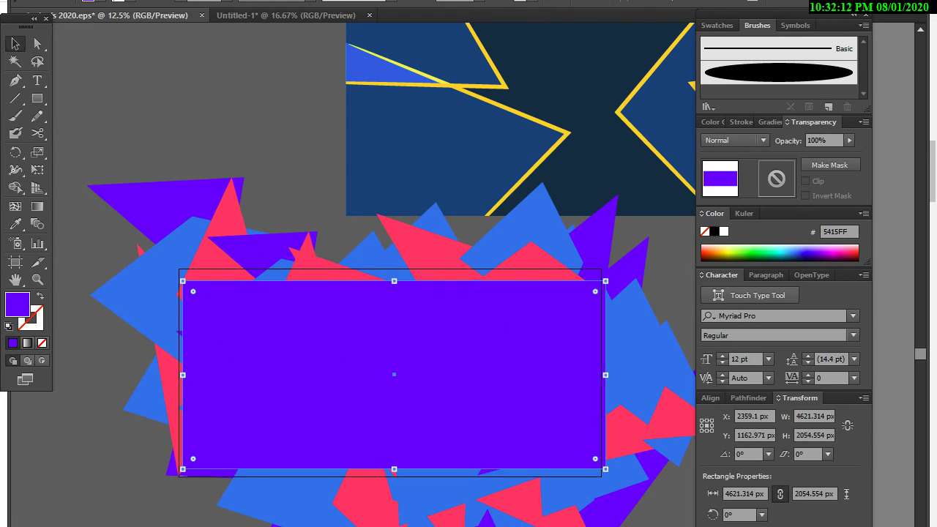
left_click(454, 147)
key("ctrl+x")
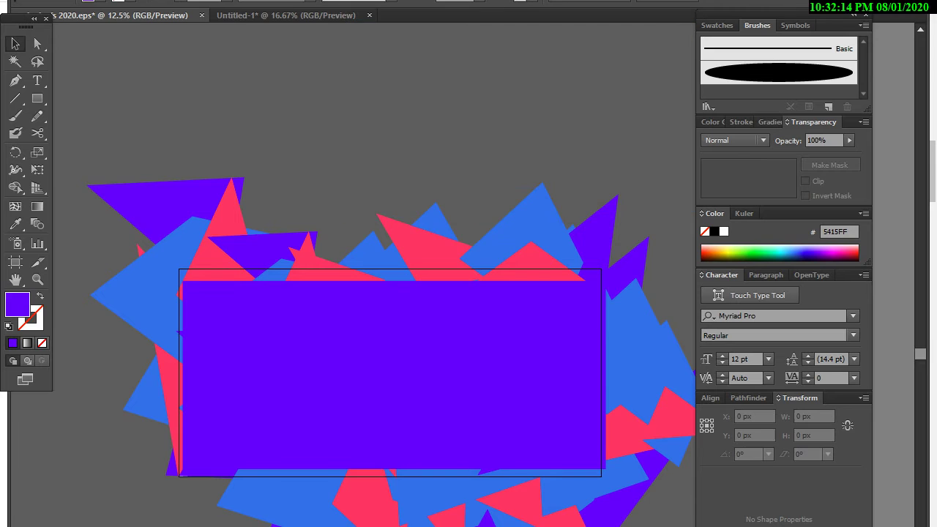
key("ctrl+Tab")
key("ctrl+v")
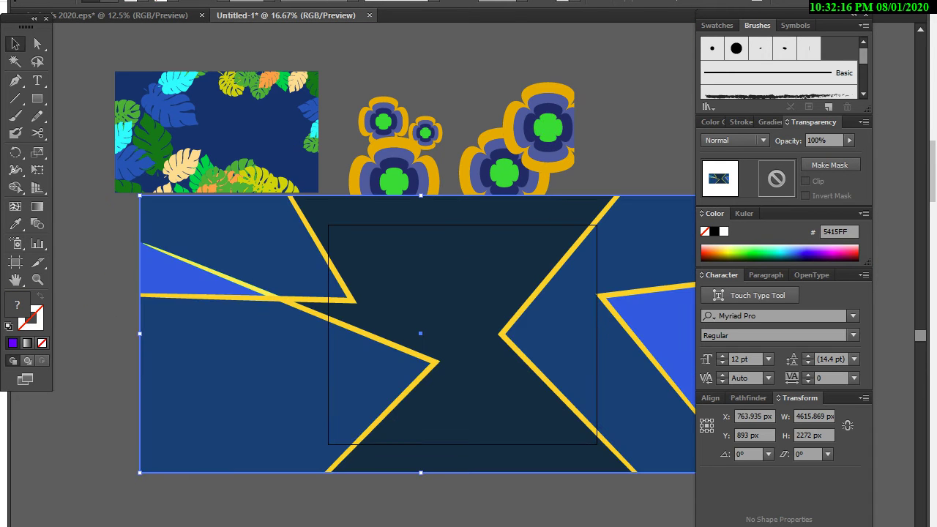
key("ctrl+Tab")
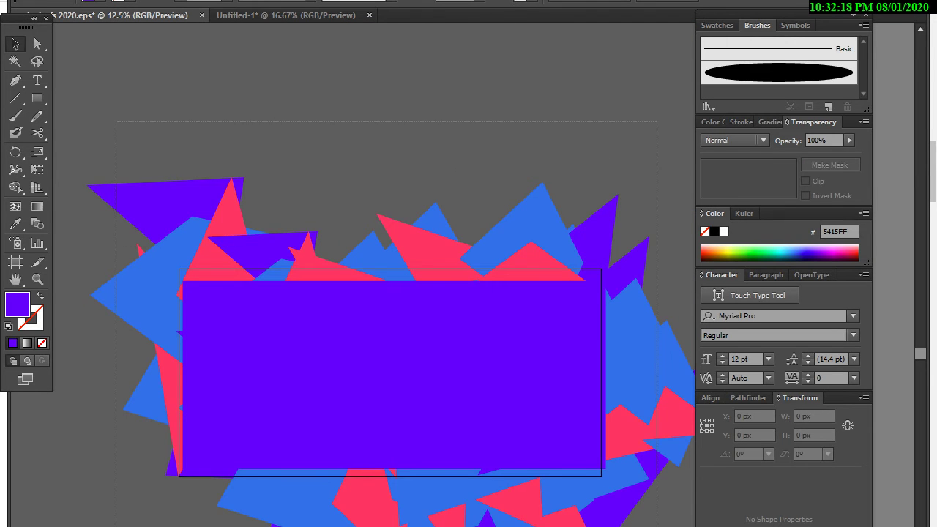
Select all the artwork and bring up the Pathfinder shape operations.
key("ctrl+a")
right_click(476, 392)
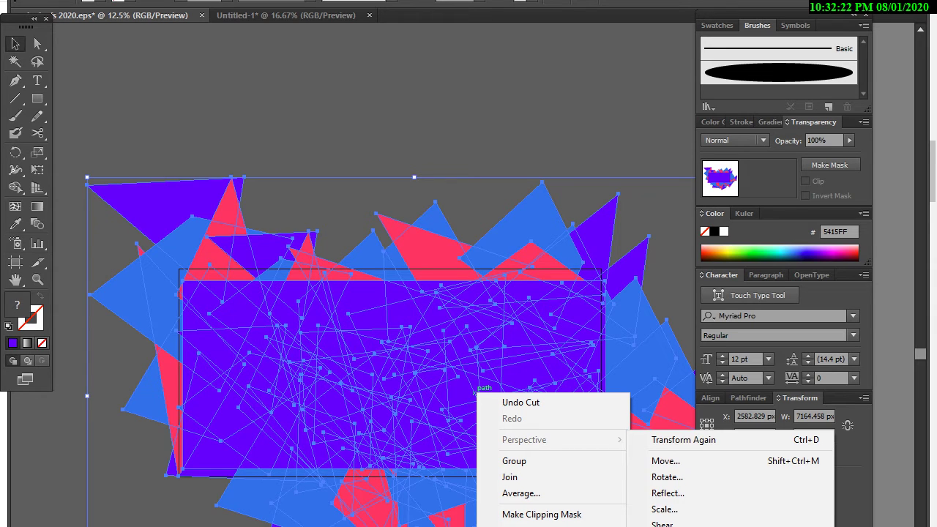
key("Escape")
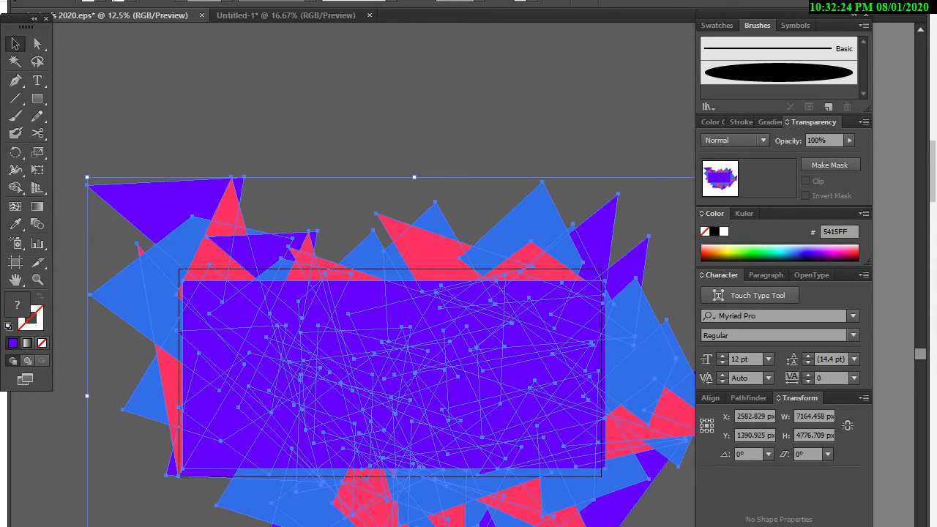
left_click(748, 397)
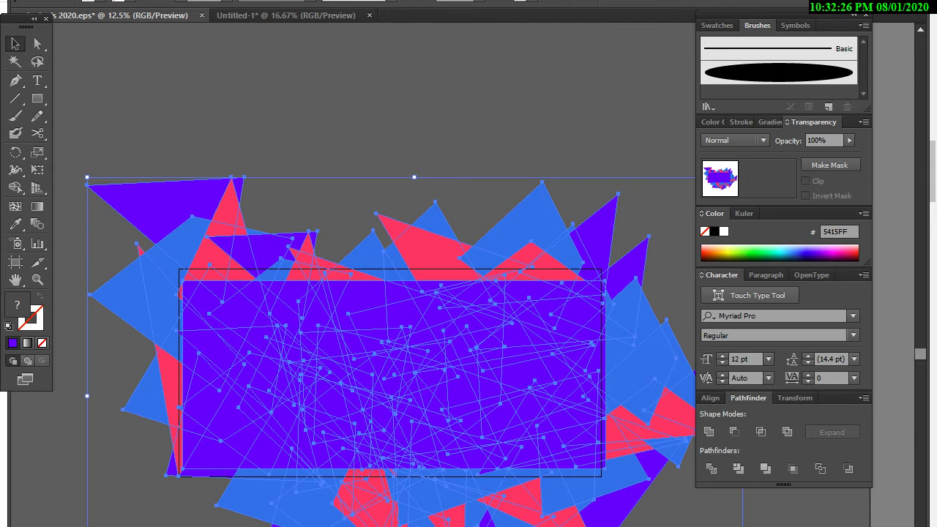
Crop the triangles to the purple rectangle with Pathfinder Crop and fit the artboard to the banner.
left_click(793, 468)
left_click_drag(603, 428, 571, 365)
key("shift+o")
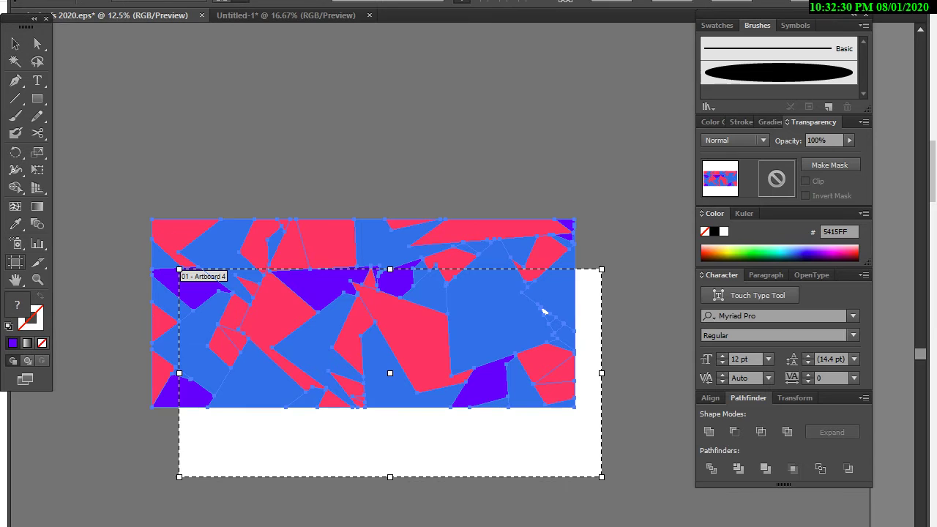
left_click(146, 27)
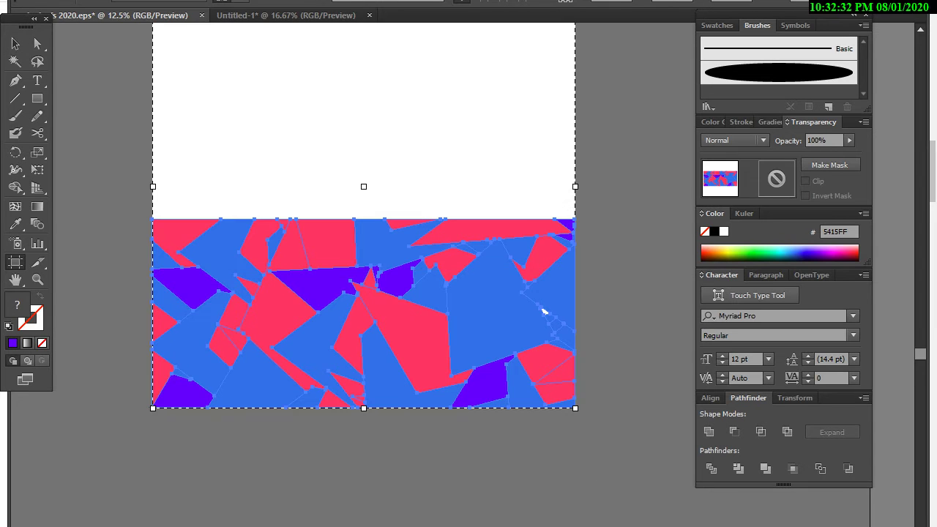
left_click_drag(542, 311, 542, 503)
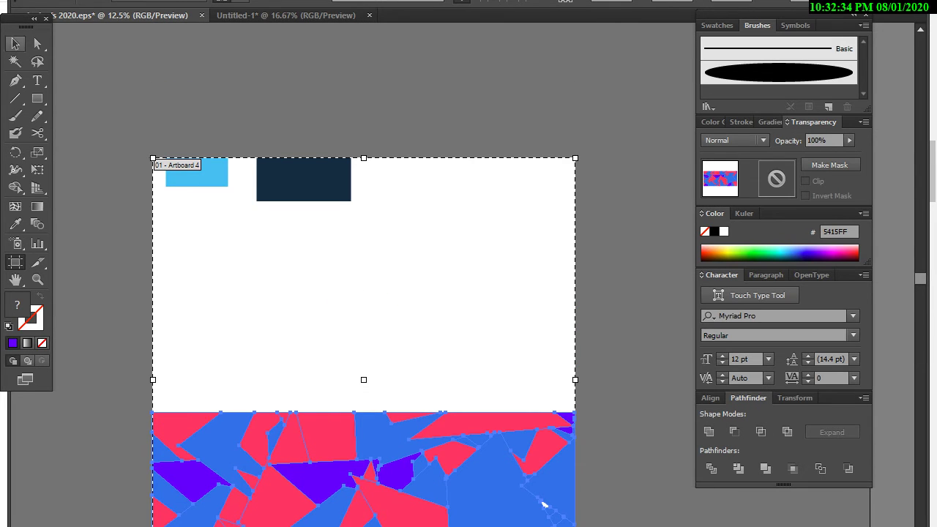
Delete the two small blue rectangles and refit the artboard to the artwork bounds.
key("v")
left_click_drag(130, 95, 366, 247)
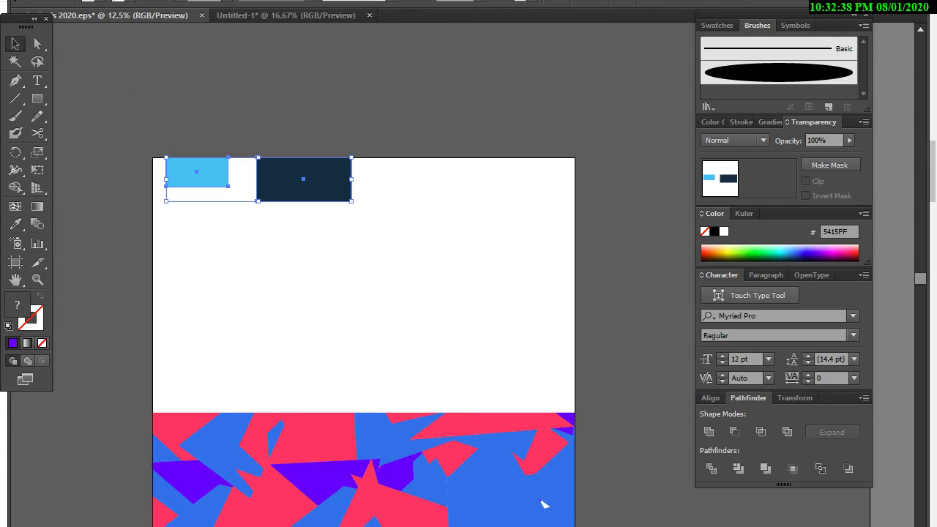
key("Delete")
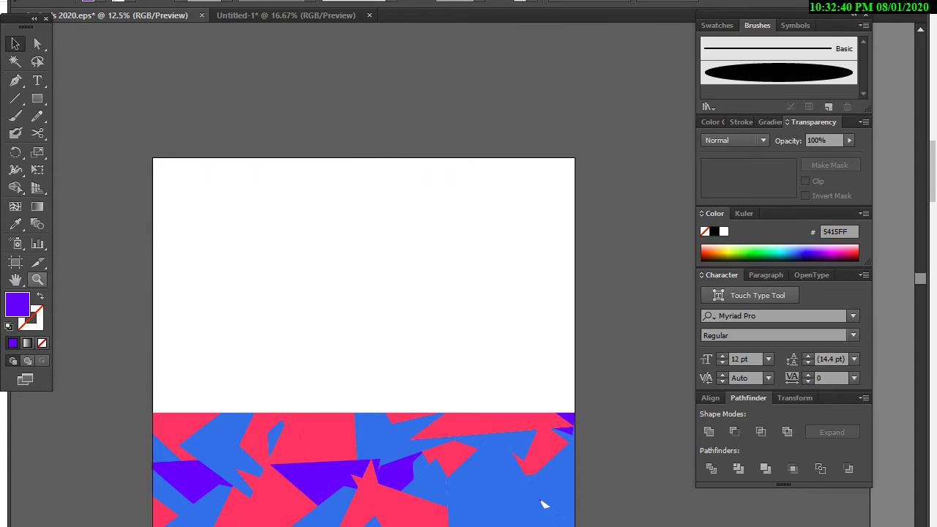
key("shift+o")
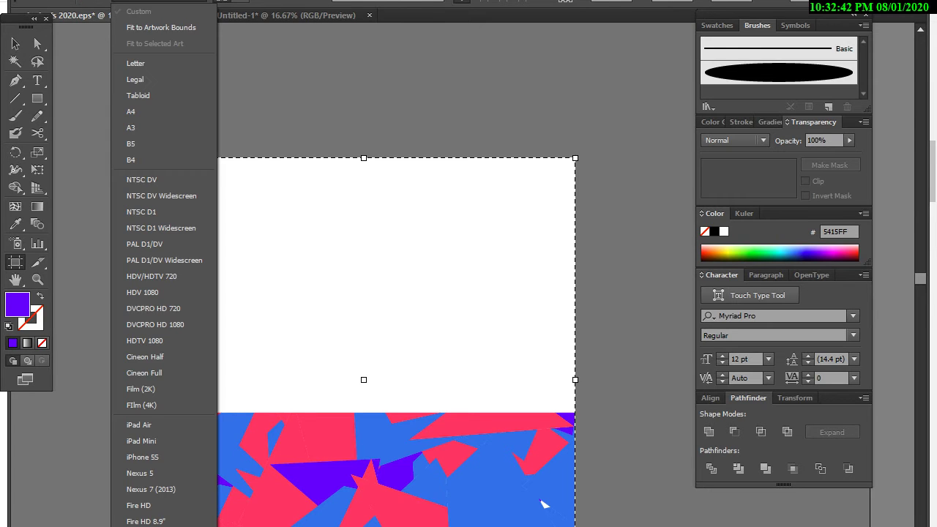
left_click(161, 24)
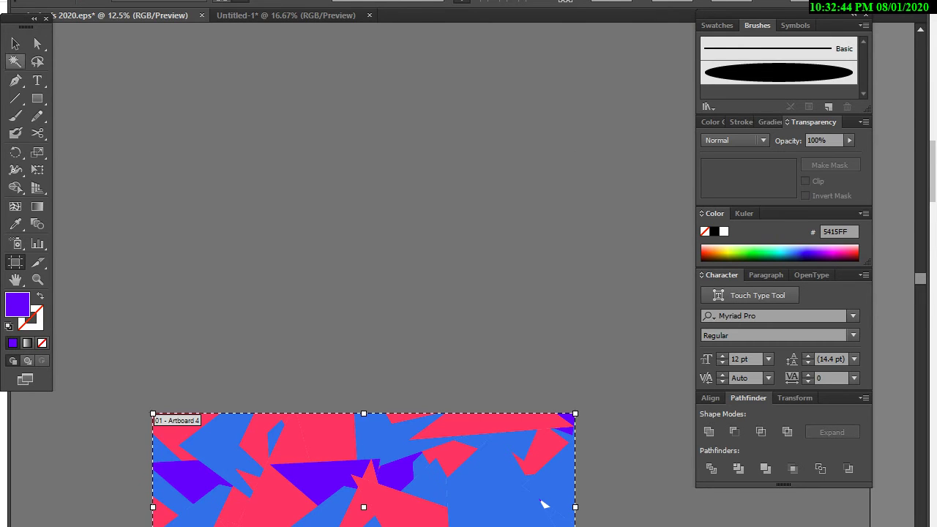
Delete the cropped banner artwork, leaving the artboard blank.
key("v")
scroll(544, 503, "down", 2)
scroll(545, 355, "down", 3)
left_click(546, 355)
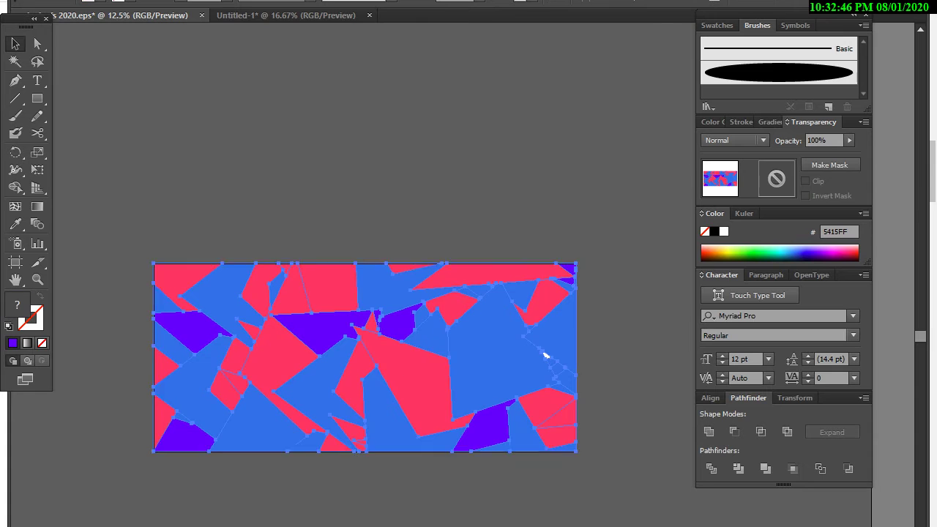
key("Delete")
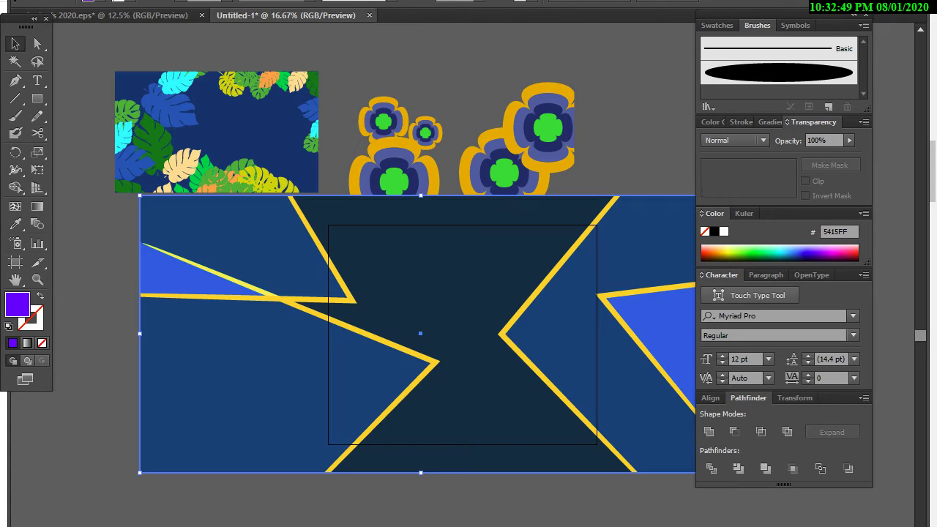
Paste artwork onto the blank artboard, then undo the paste.
left_click(286, 15)
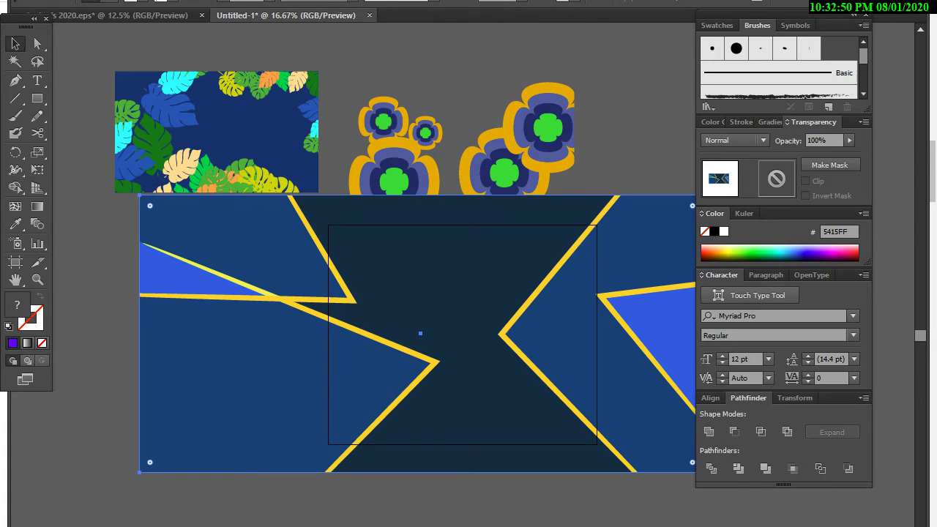
key("ctrl+Tab")
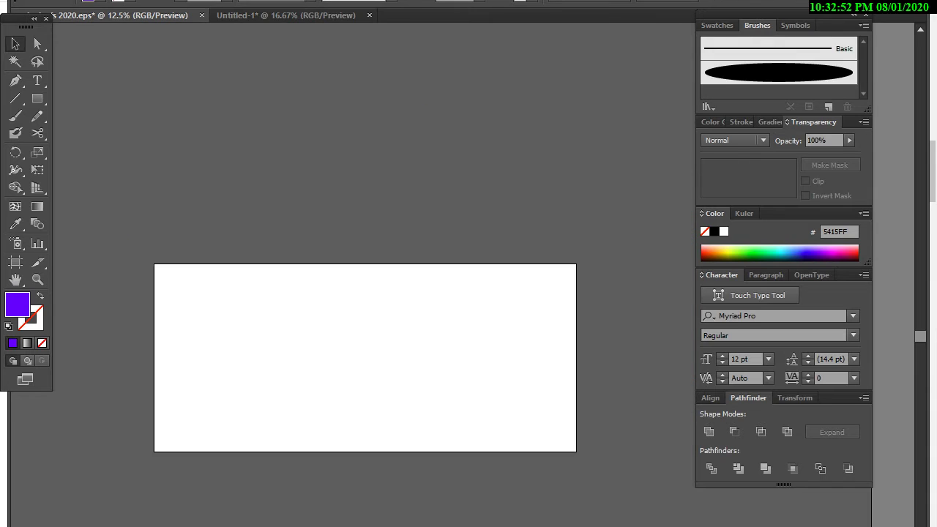
key("ctrl+v")
key("ctrl+z")
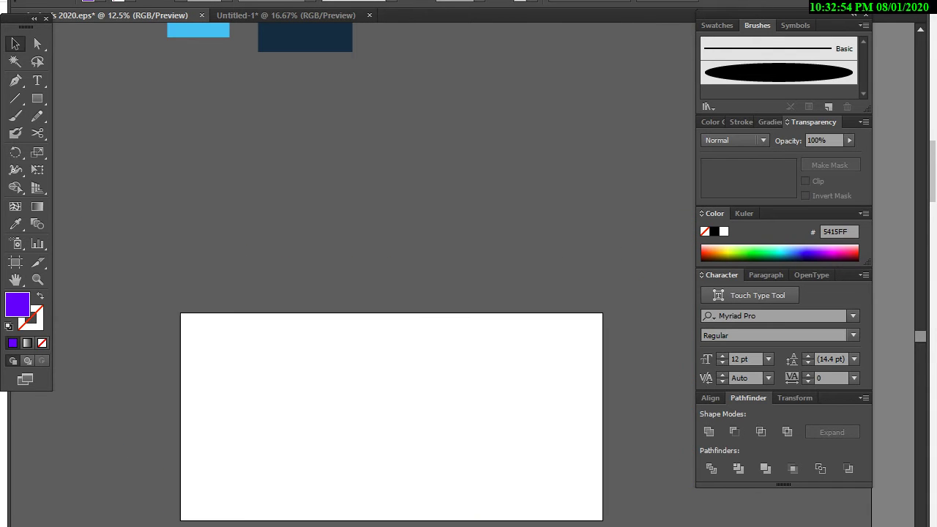
Move the two swatch rectangles above the artboard and deselect them.
scroll(366, 220, "up", 2)
left_click_drag(125, 62, 356, 150)
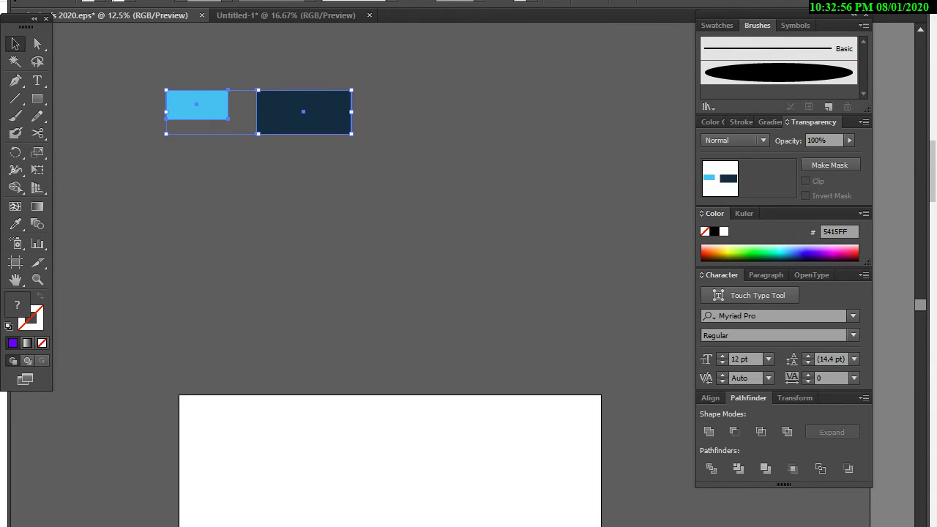
left_click_drag(278, 92, 388, 250)
scroll(387, 250, "down", 3)
key("ctrl+shift+a")
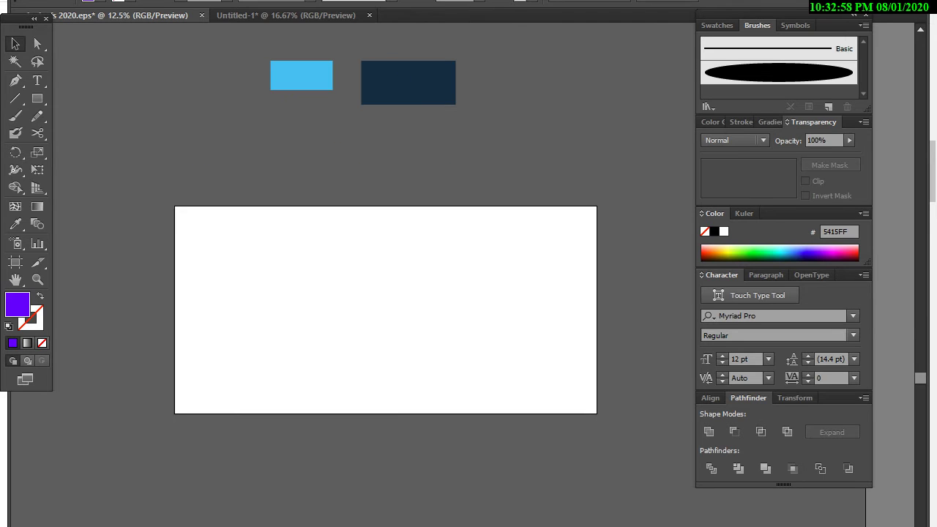
Draw a purple 5415FF square, 2464 px wide, rotated about 321° over the artboard's left edge.
left_click(37, 98)
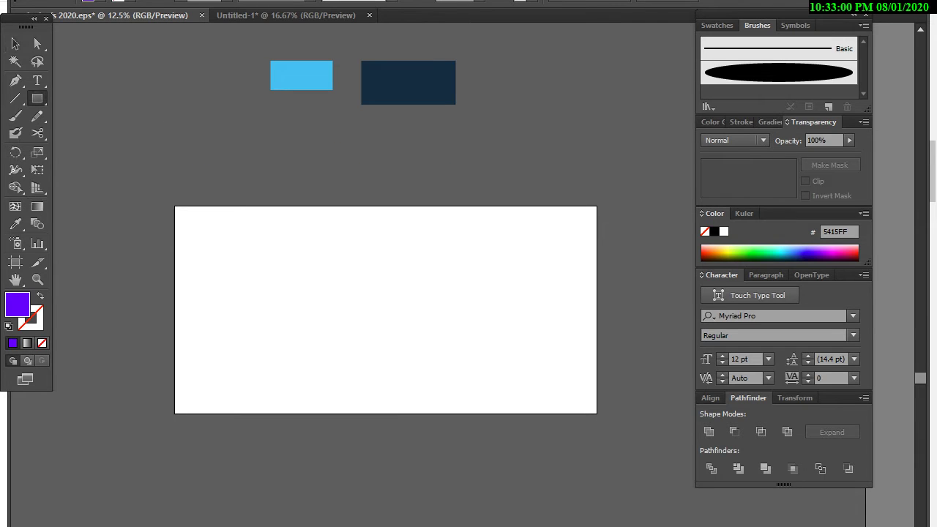
mouse_move(173, 224)
left_mouse_down()
mouse_move(286, 337)
mouse_move(125, 379)
left_mouse_up()
left_click(16, 43)
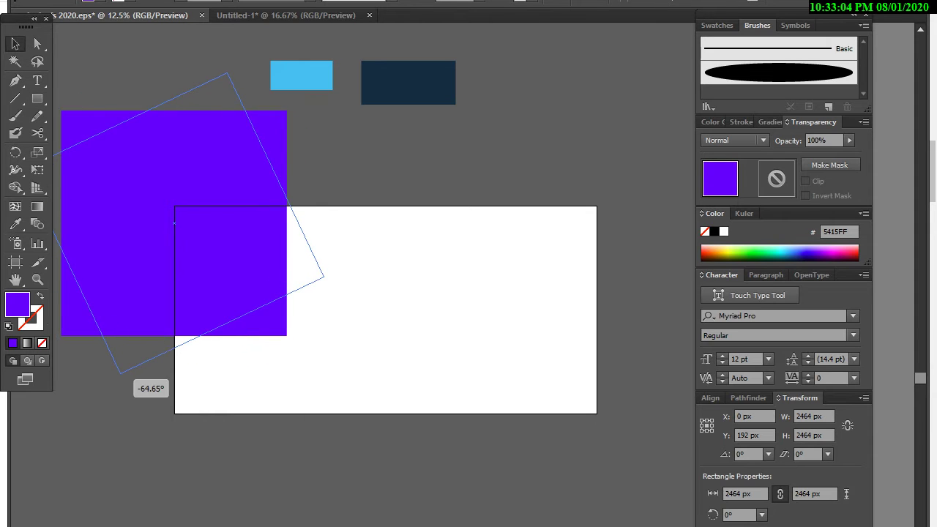
left_click_drag(167, 206, 175, 338)
left_click_drag(231, 344, 219, 307)
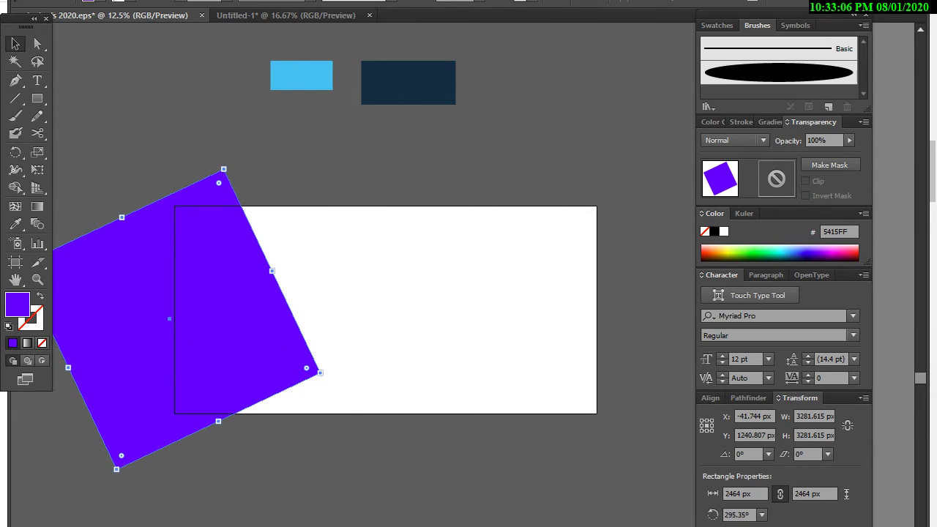
left_click_drag(322, 375, 329, 302)
key("ctrl+shift+a")
left_click_drag(305, 321, 306, 321)
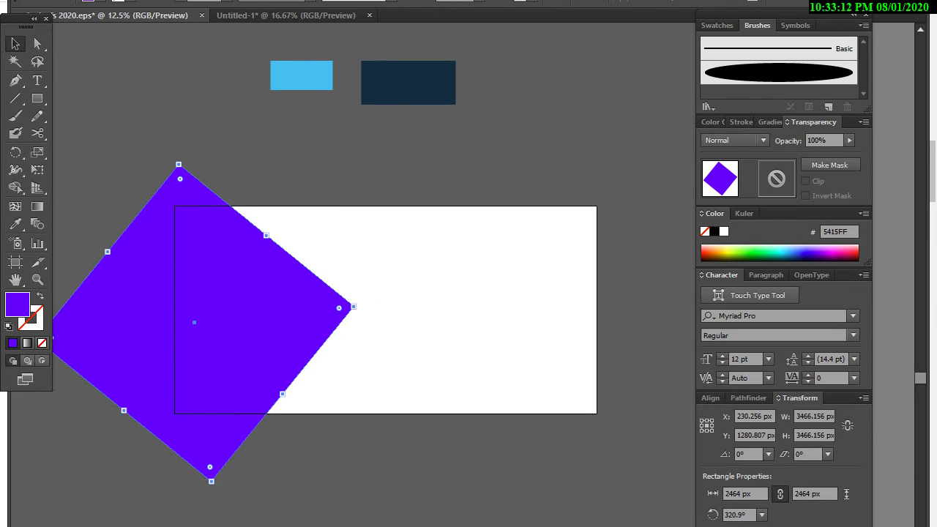
Try pulling the square's right corner inward, then undo back to the original square.
key("a")
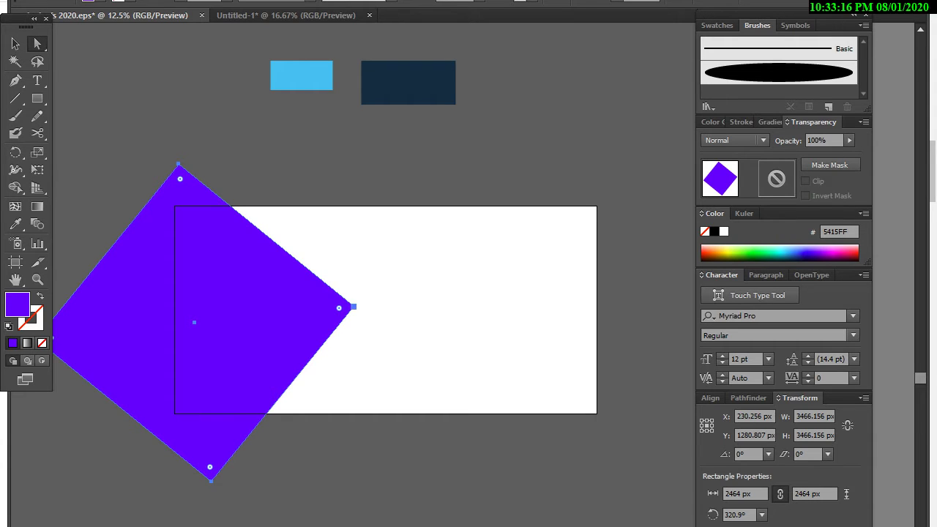
left_click_drag(354, 307, 307, 303)
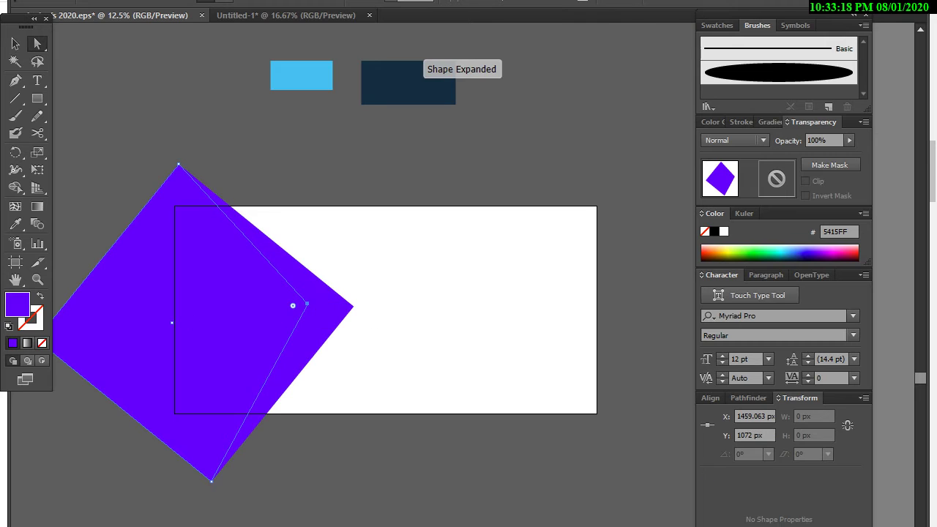
key("v")
key("ctrl+z")
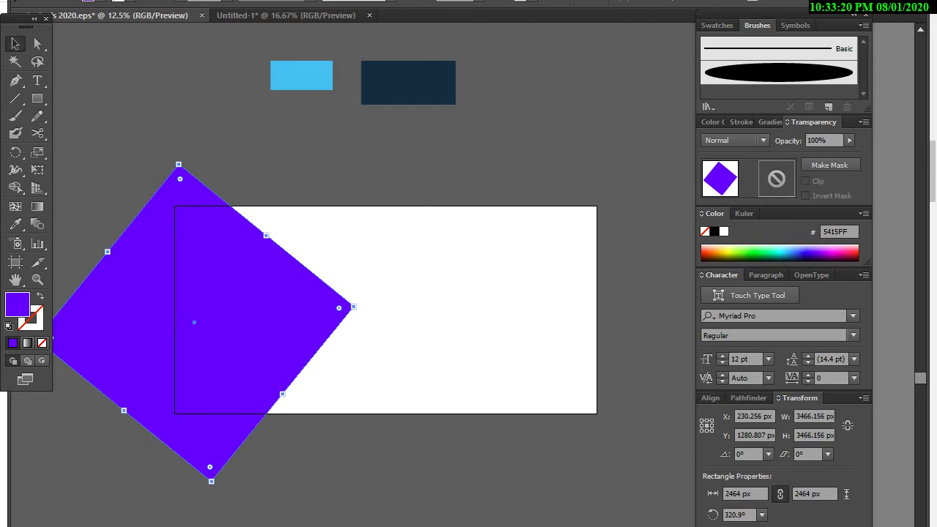
Recolour the duplicate square red (D40047) and send it behind the front square.
type("5577FF")
key("Return")
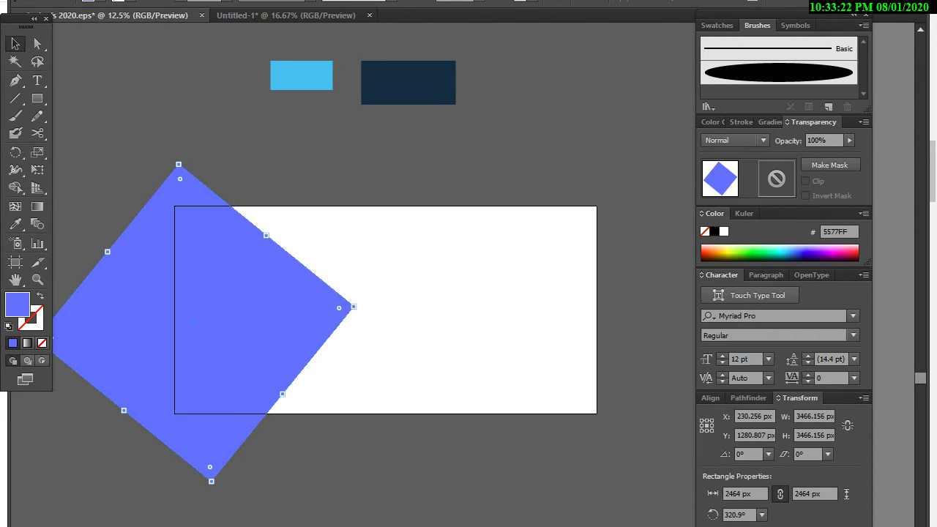
left_click(849, 256)
right_click(305, 301)
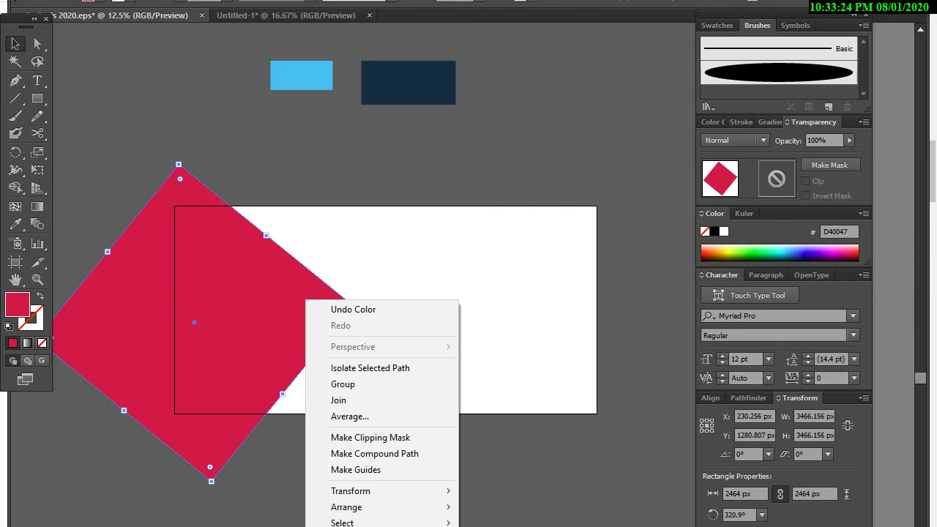
key("ctrl+shift+bracketleft")
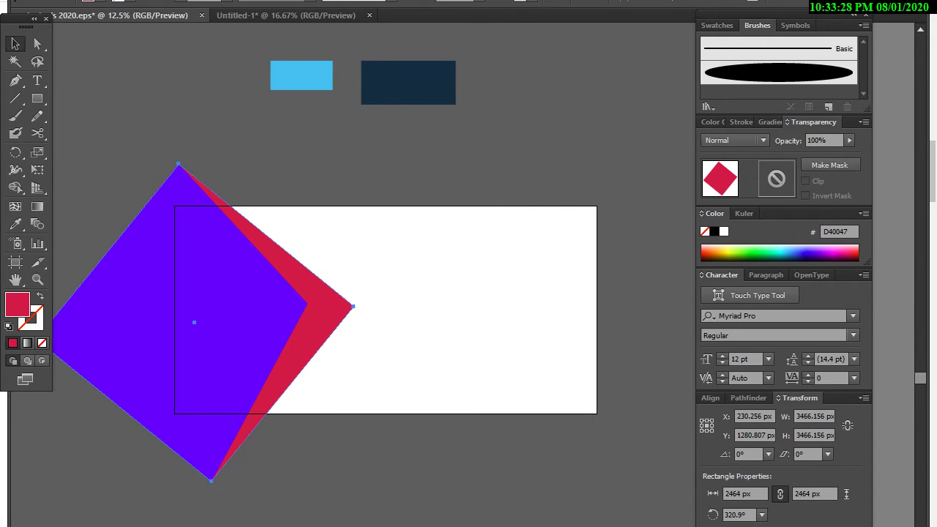
Give the front square a light-blue 6ACFFF fill.
key("ctrl+shift+a")
left_click(132, 322)
left_click(788, 249)
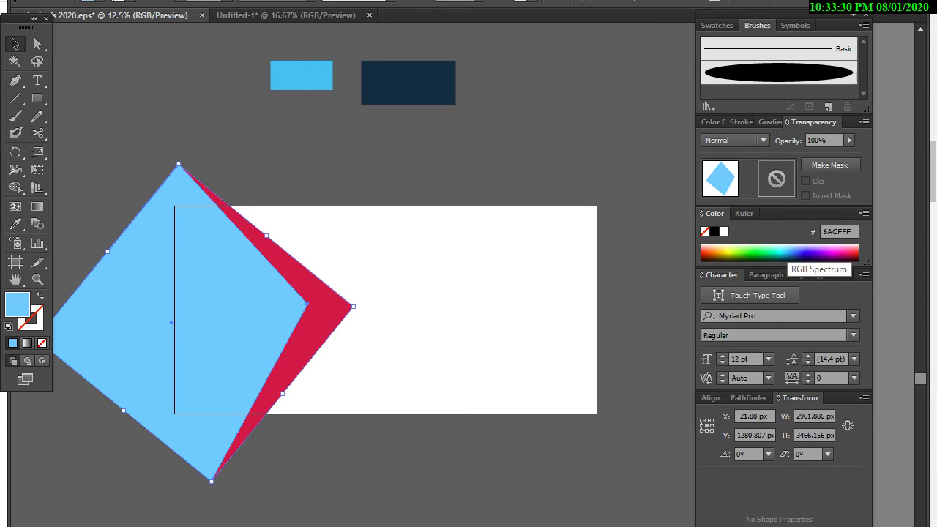
key("ctrl+shift+a")
left_click(139, 308)
key("ctrl+shift+a")
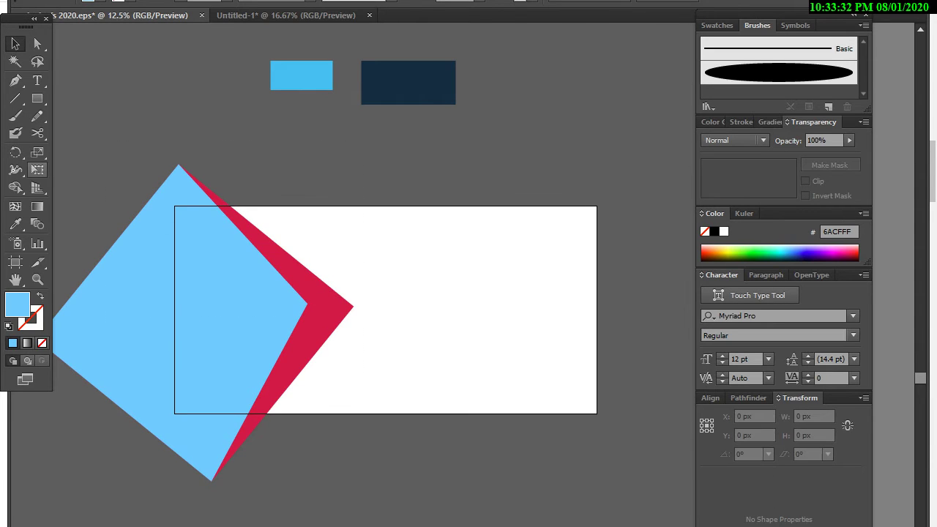
Draw an artboard-sized rectangle, send it to the back, and eyedrop a navy 0A293E fill.
left_click(36, 98)
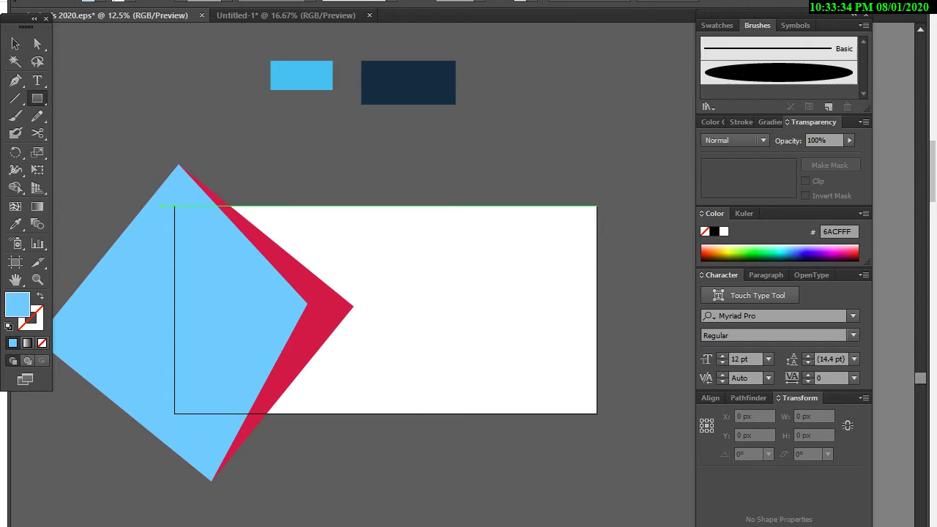
left_click_drag(161, 206, 612, 422)
right_click(443, 345)
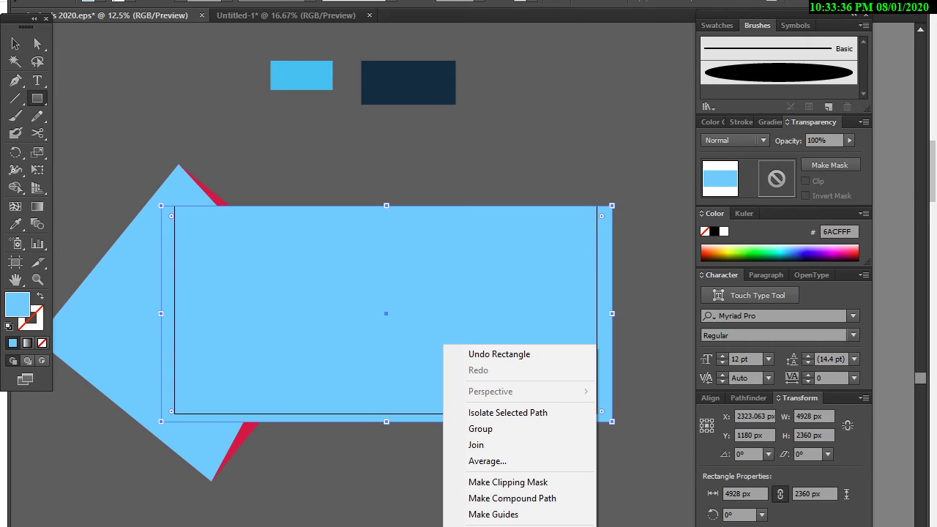
key("ctrl+shift+bracketleft")
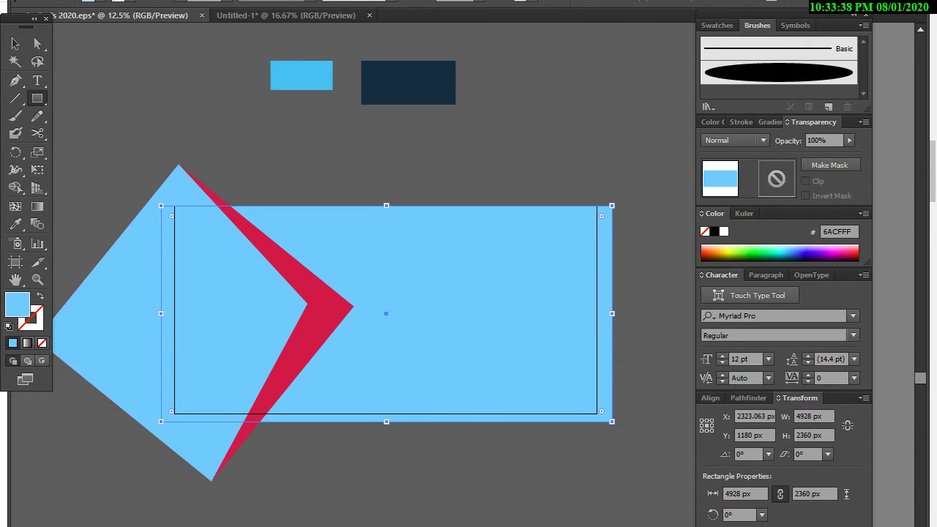
key("i")
left_click(408, 82)
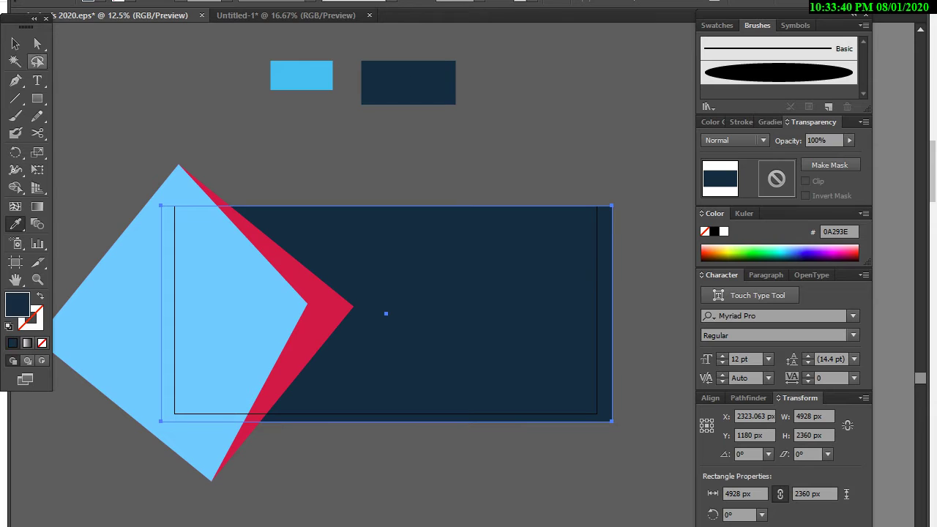
left_click(16, 43)
key("ctrl+shift+a")
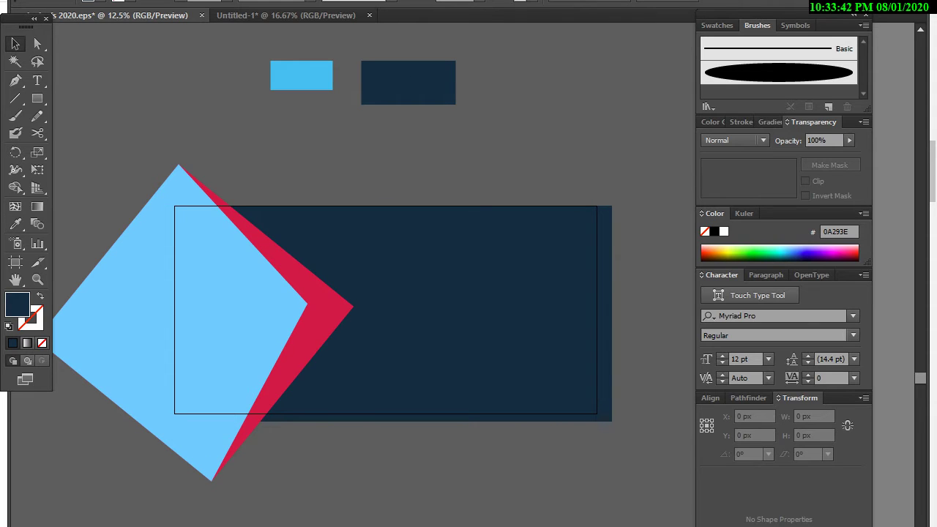
key("m")
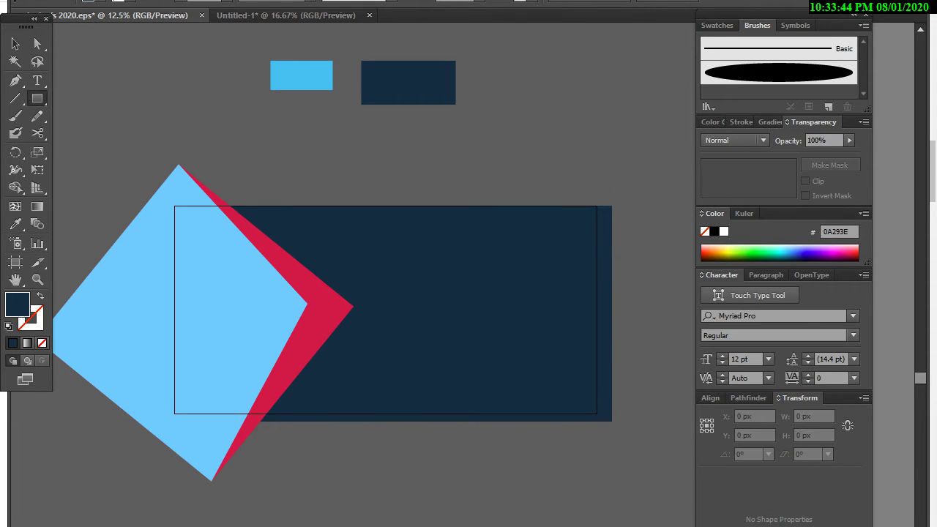
scroll(352, 293, "down", 3)
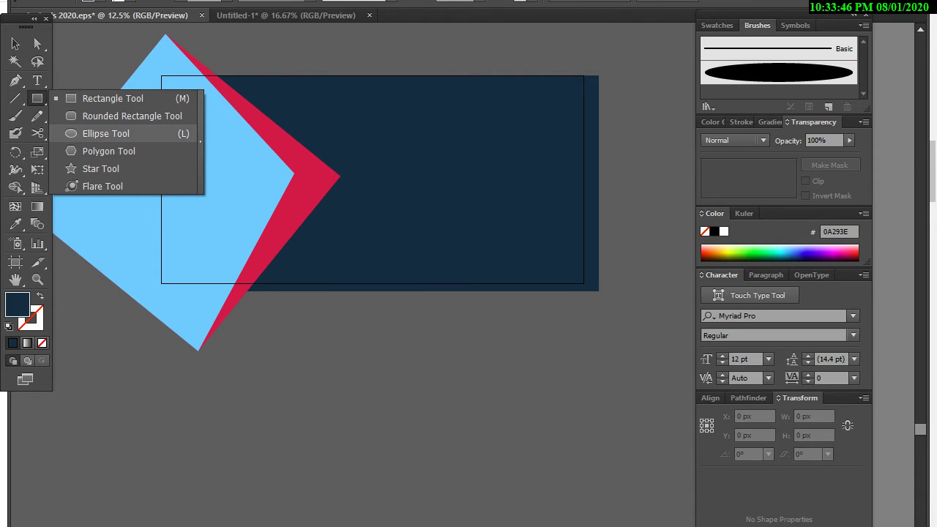
Draw a circle below the artboard and subtract a smaller concentric copy with Minus Front.
left_click_drag(37, 98, 83, 134)
left_click_drag(251, 336, 387, 472)
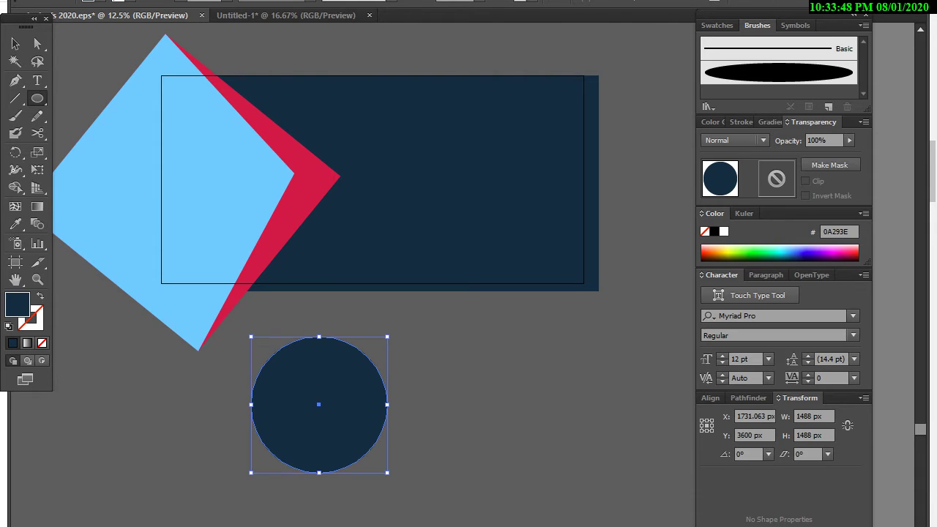
key("v")
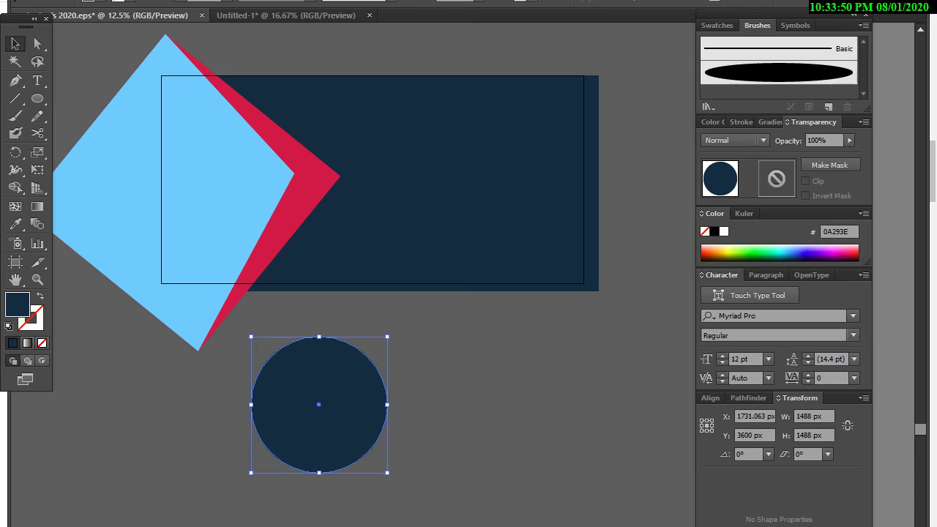
left_click_drag(387, 472, 366, 452)
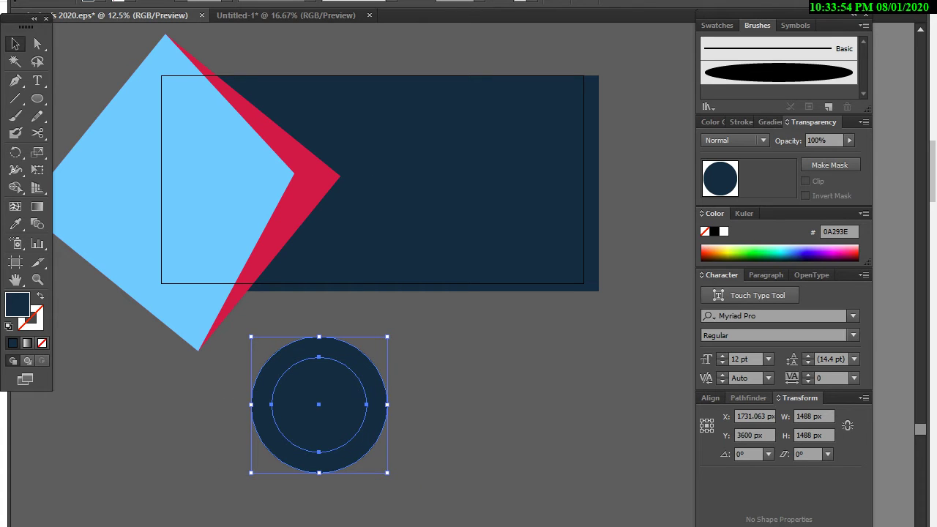
mouse_move(799, 397)
left_mouse_down()
mouse_move(809, 488)
mouse_move(491, 327)
left_mouse_up()
key("shift+F8")
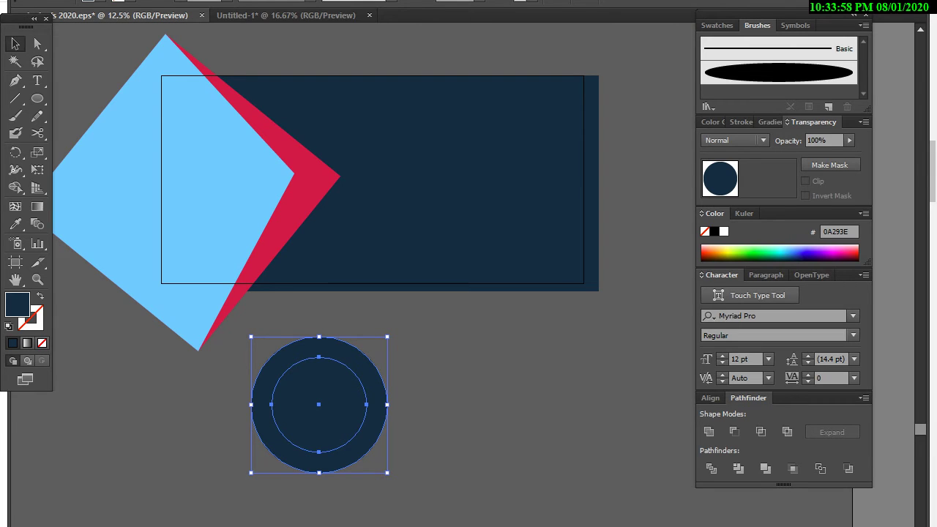
left_click(792, 468)
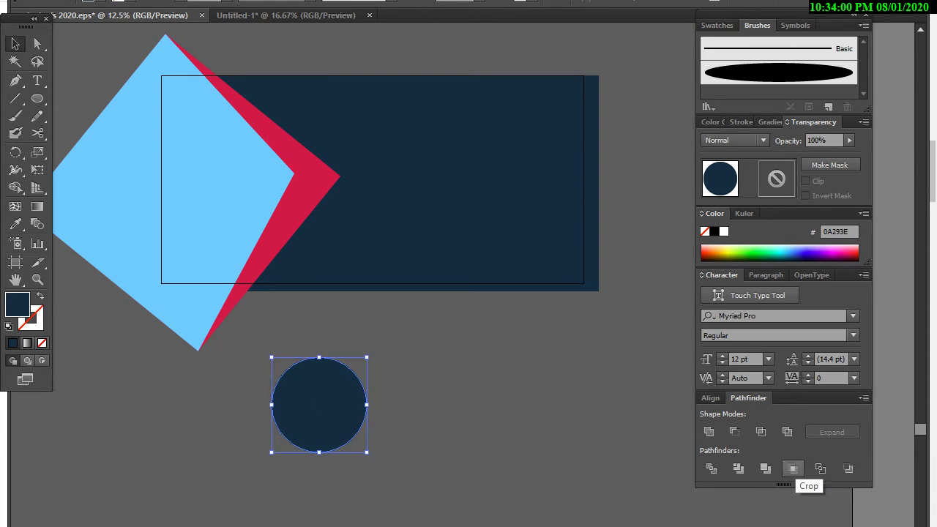
key("ctrl+z")
left_click(734, 431)
Fill the ring magenta BF0065 and scale it down around its centre.
left_click(319, 404)
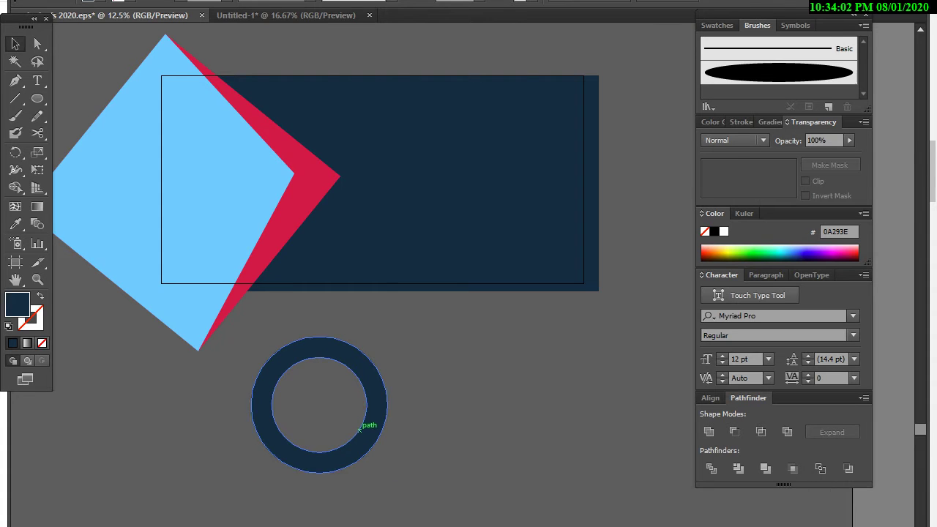
left_click(370, 428)
left_click(841, 256)
left_click(512, 410)
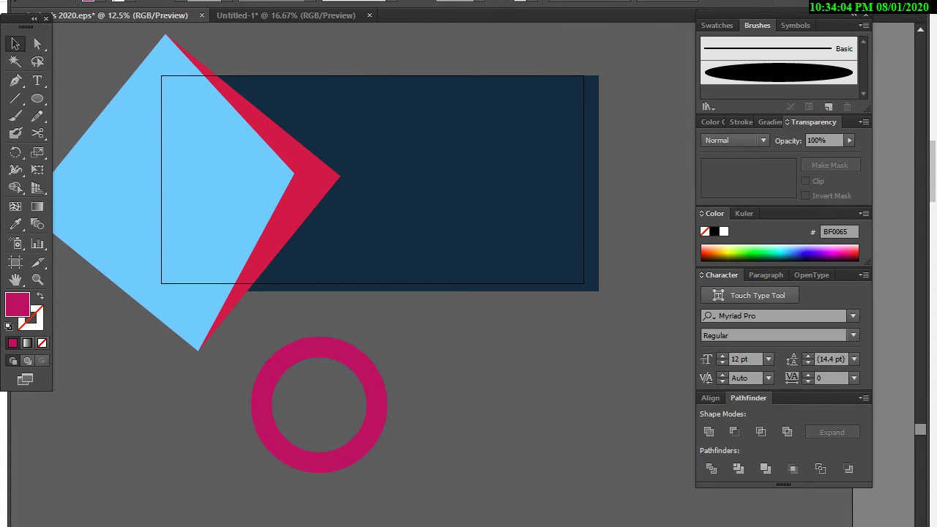
scroll(366, 264, "up", 2)
left_click(326, 429)
left_click_drag(394, 418, 365, 446)
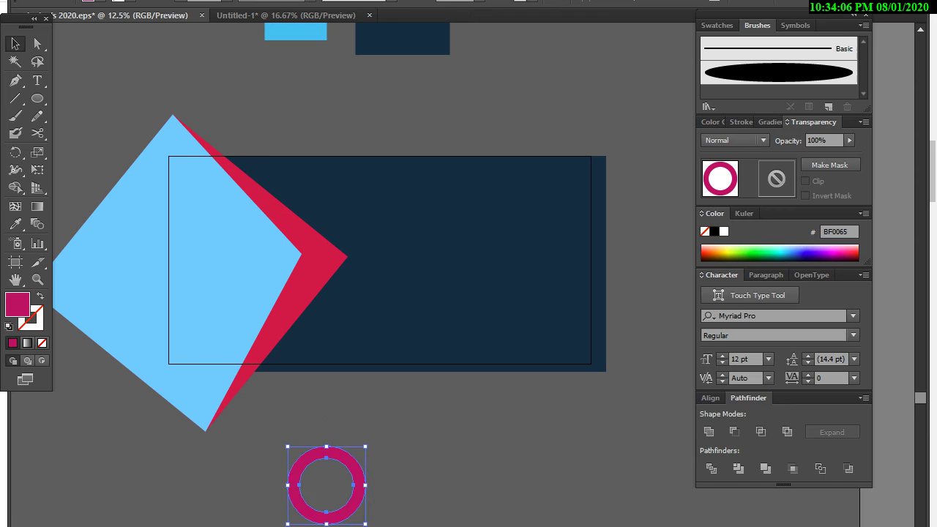
Move the ring onto the navy rectangle and try Overlay blending with several fill colours.
mouse_move(351, 505)
left_mouse_down()
mouse_move(449, 375)
mouse_move(502, 434)
mouse_move(511, 181)
mouse_move(576, 225)
left_mouse_up()
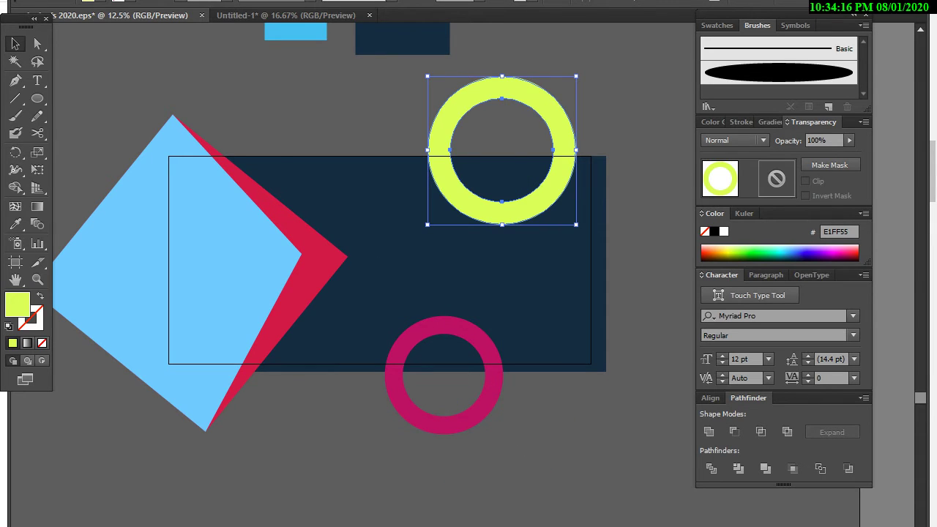
left_click(734, 139)
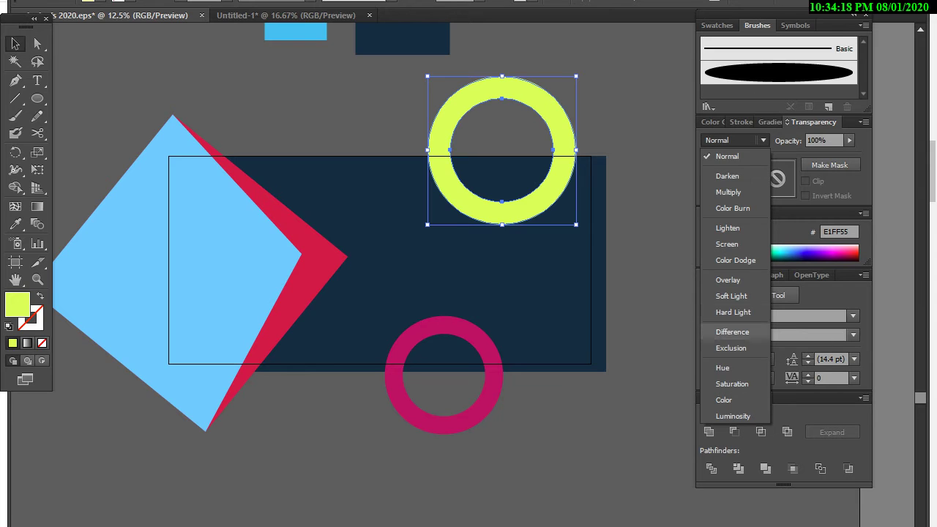
left_click(727, 279)
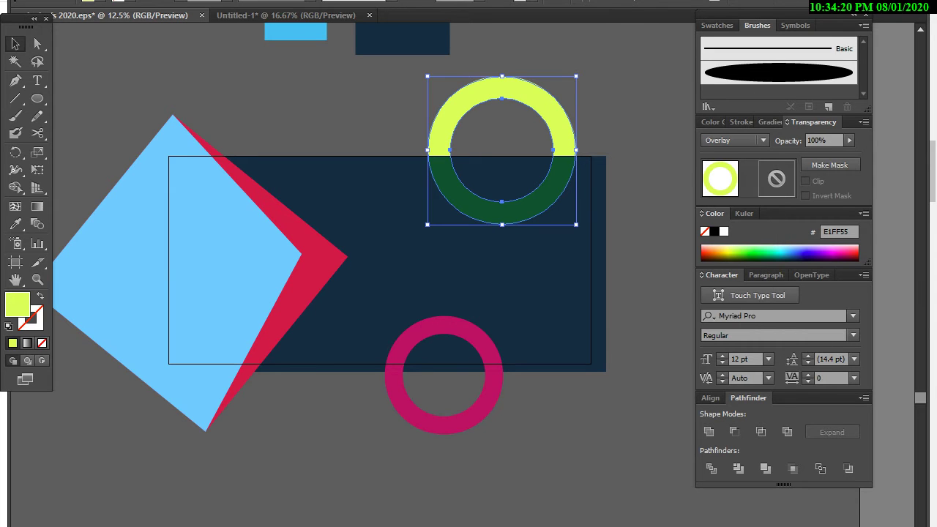
left_click(846, 252)
left_click(819, 253)
left_click(776, 252)
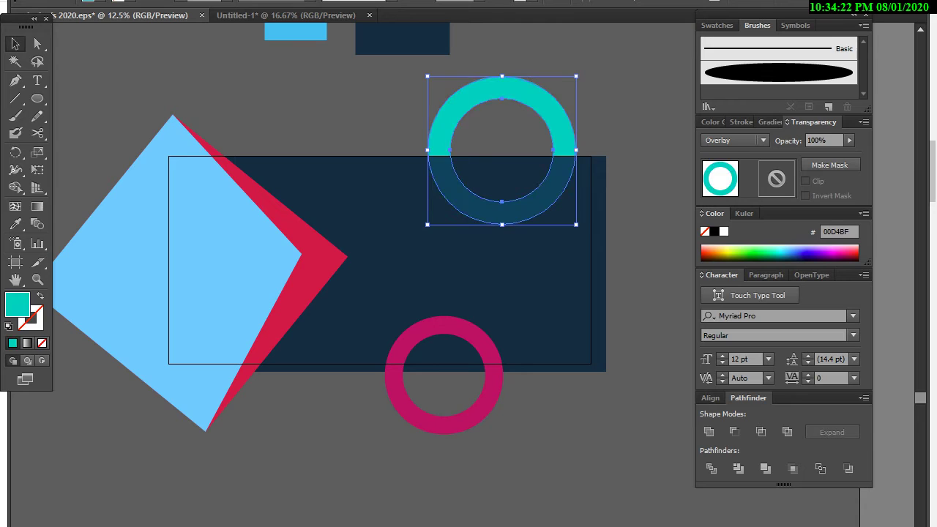
left_click(736, 252)
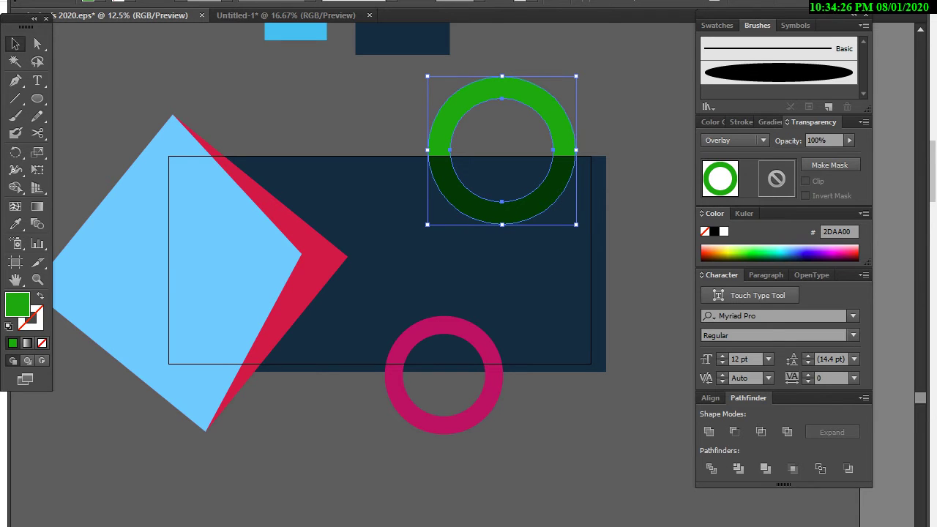
Try Hue blending, recolour the ring blue, then step from Normal to its final blend mode.
left_click(734, 140)
left_click(732, 368)
left_click(842, 252)
left_click(792, 252)
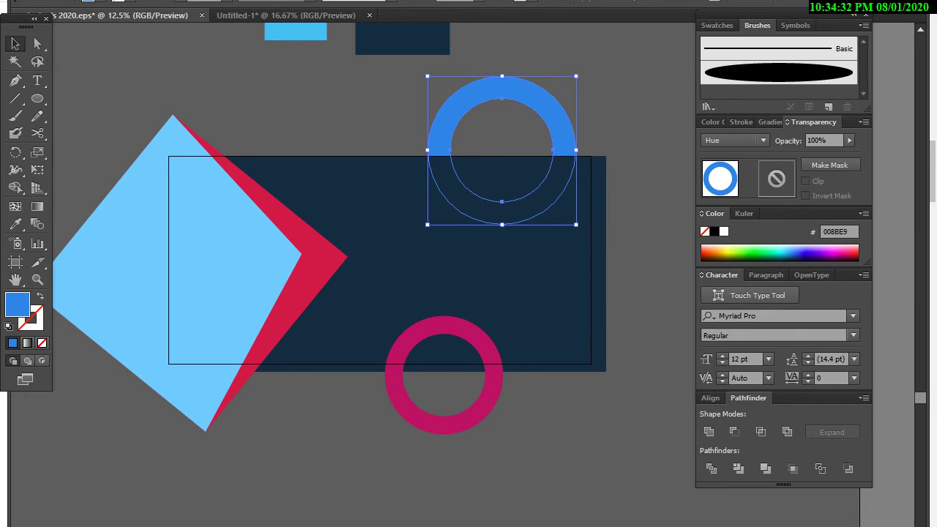
left_click(734, 140)
left_click(724, 157)
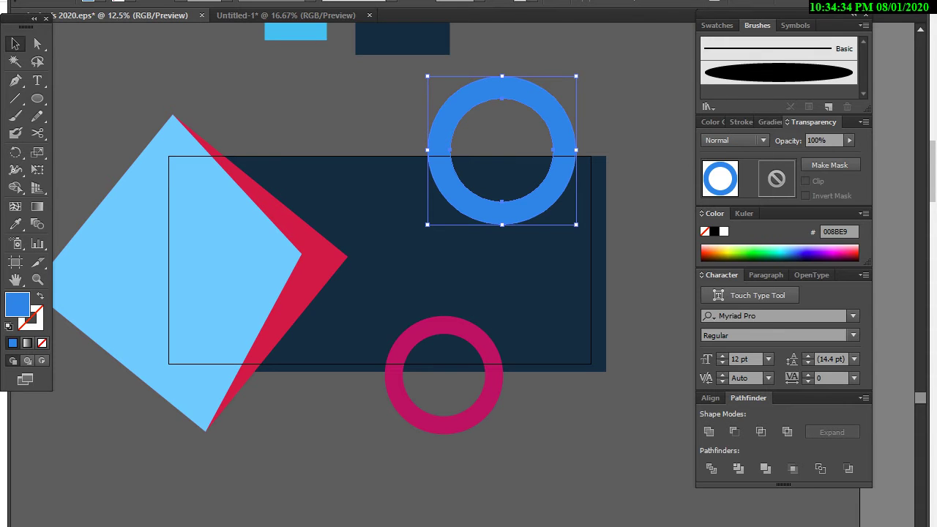
key("Down")
key("Down")
key("Down")
key("Down")
key("Down")
key("Down")
key("Down")
key("Down")
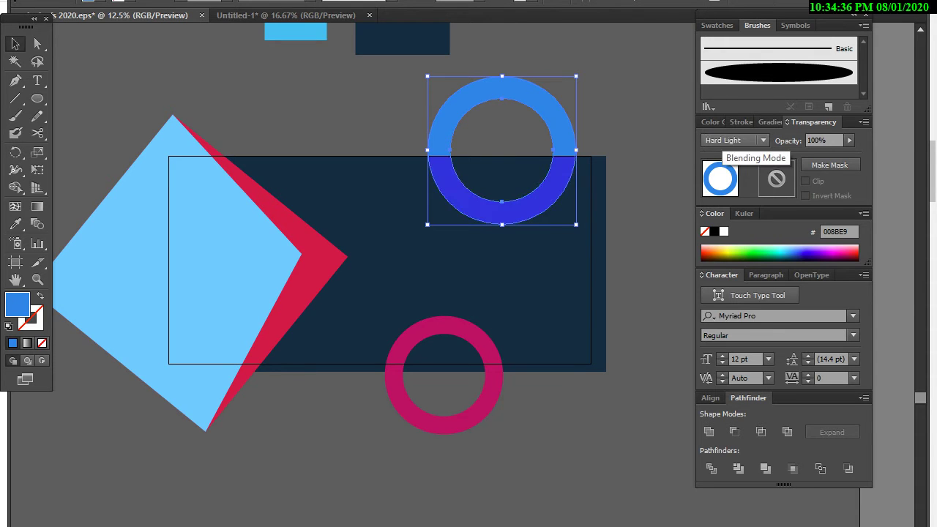
key("Down")
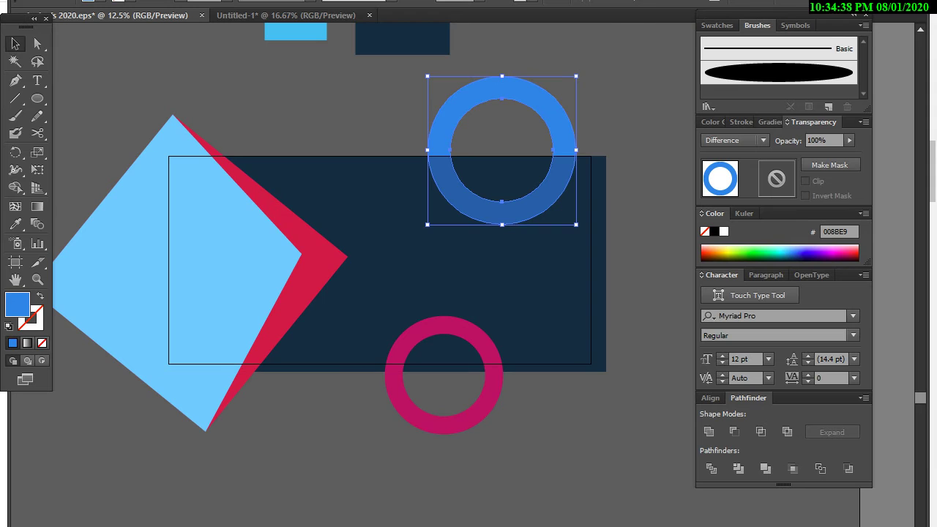
key("ctrl+shift+a")
Set the magenta ring to Hard Light and add a smaller copy inside it.
left_click(486, 414)
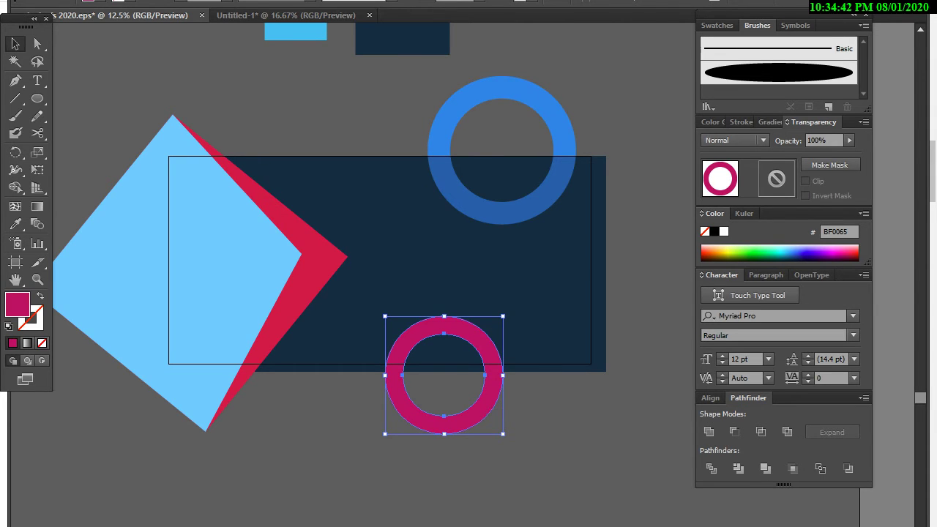
left_click(734, 140)
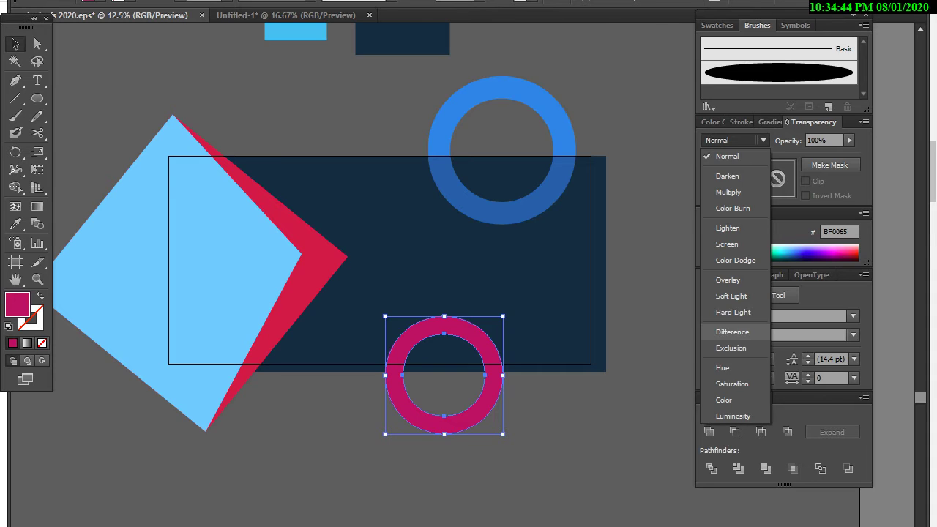
left_click(732, 312)
key("ctrl+shift+a")
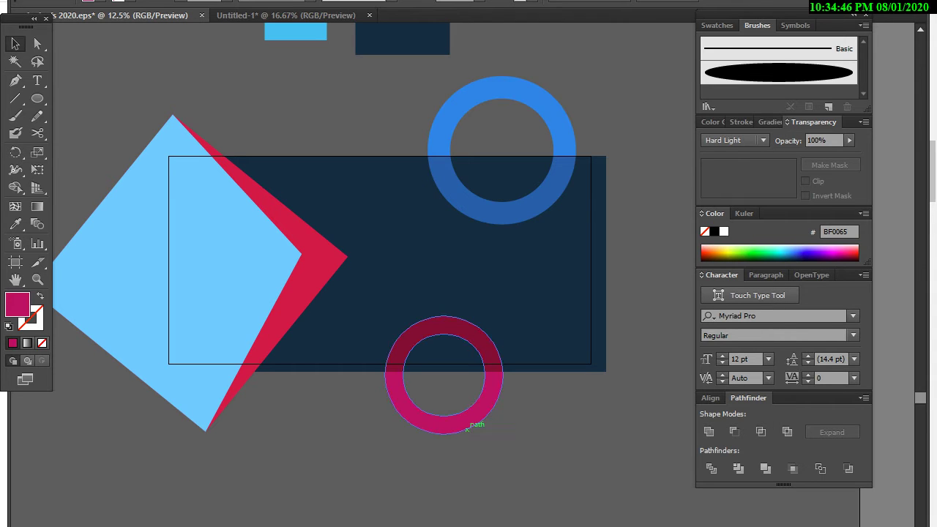
left_click(469, 427)
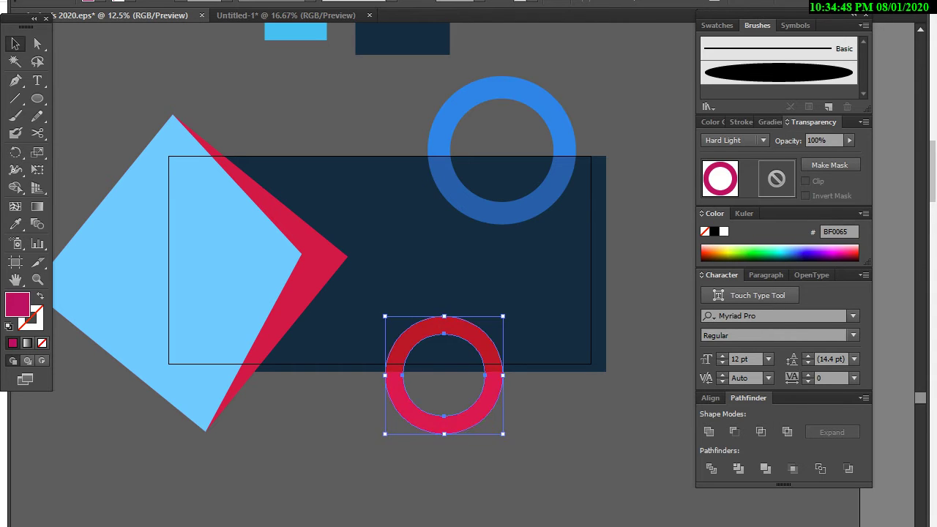
mouse_move(502, 433)
left_mouse_down()
mouse_move(484, 414)
mouse_move(515, 187)
left_mouse_up()
key("ctrl+shift+a")
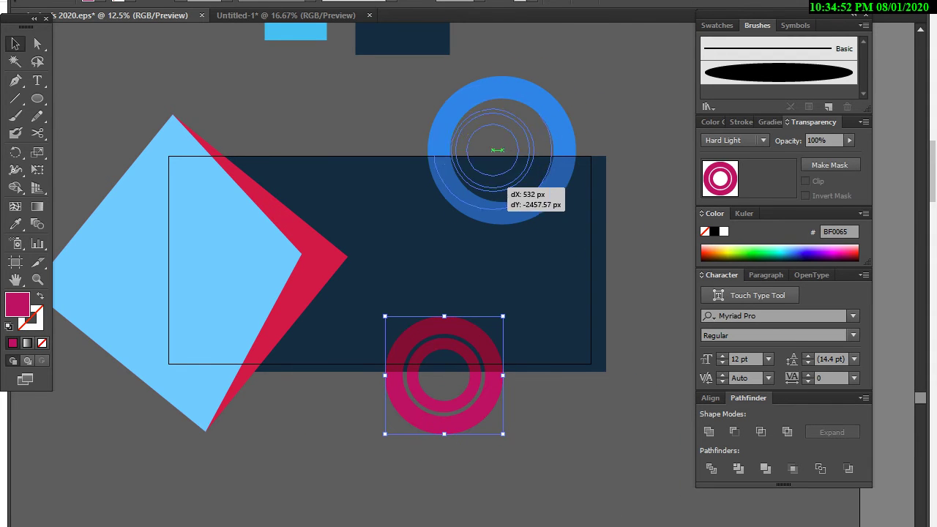
Make a cyan Soft Light copy of the double ring and place it on the diamond.
left_click_drag(449, 155, 449, 156)
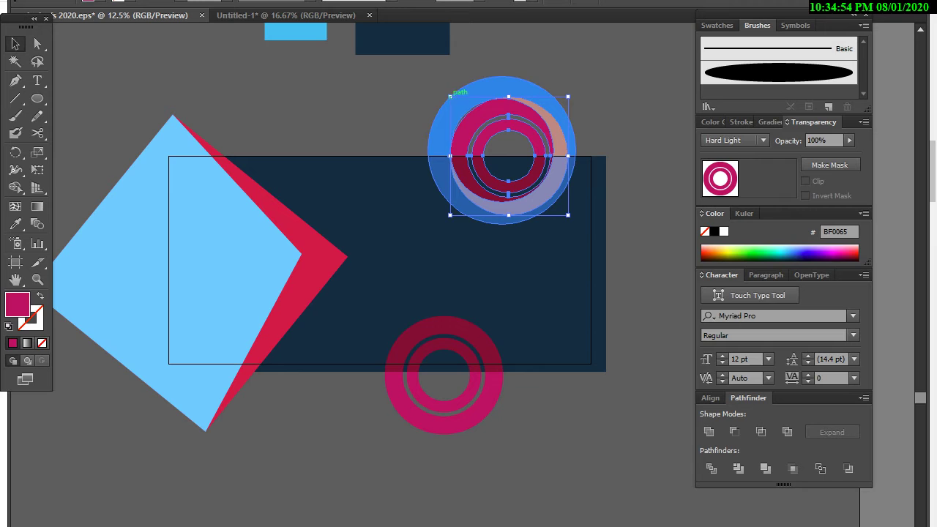
left_click_drag(450, 96, 428, 76)
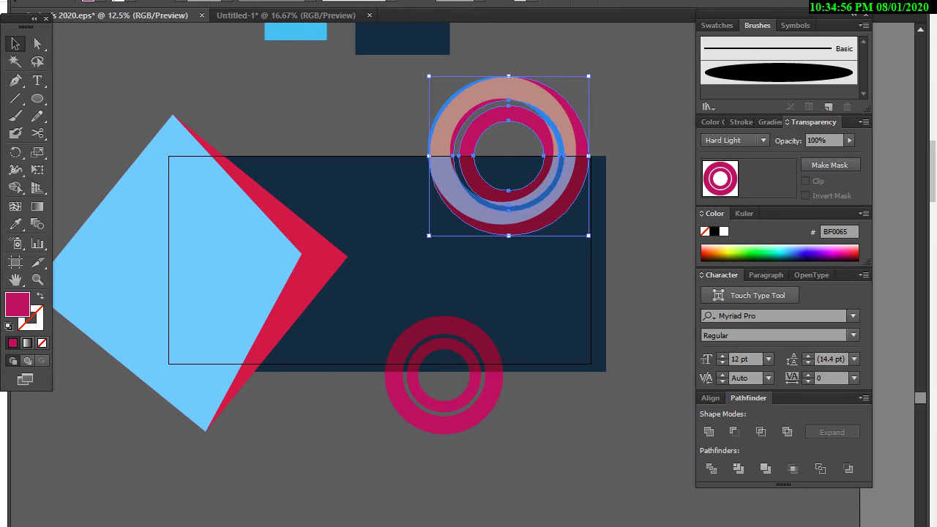
mouse_move(584, 155)
left_mouse_down()
mouse_move(545, 434)
mouse_move(614, 347)
left_mouse_up()
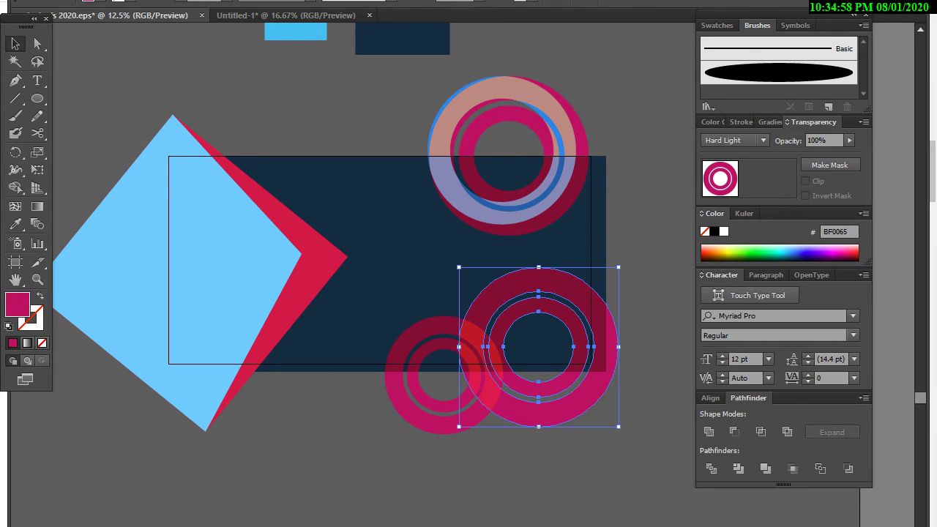
left_click(805, 251)
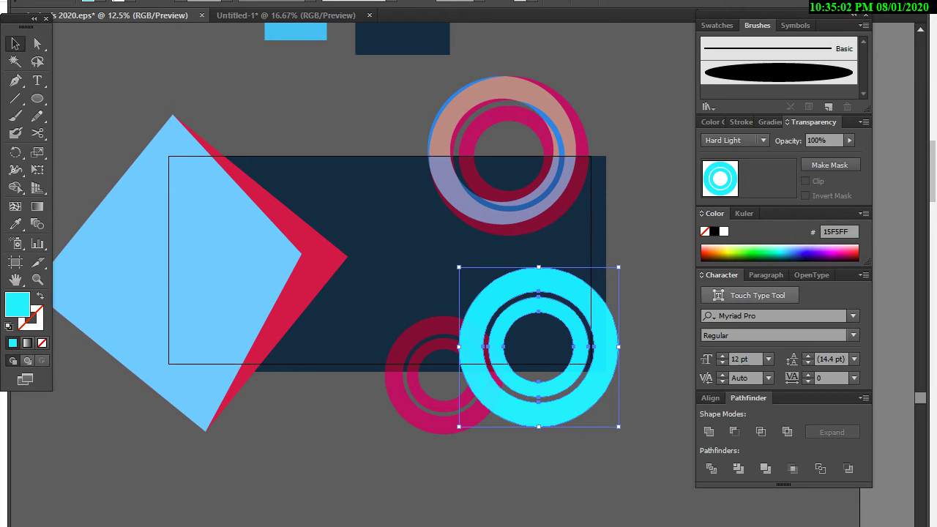
left_click(734, 139)
left_click(732, 295)
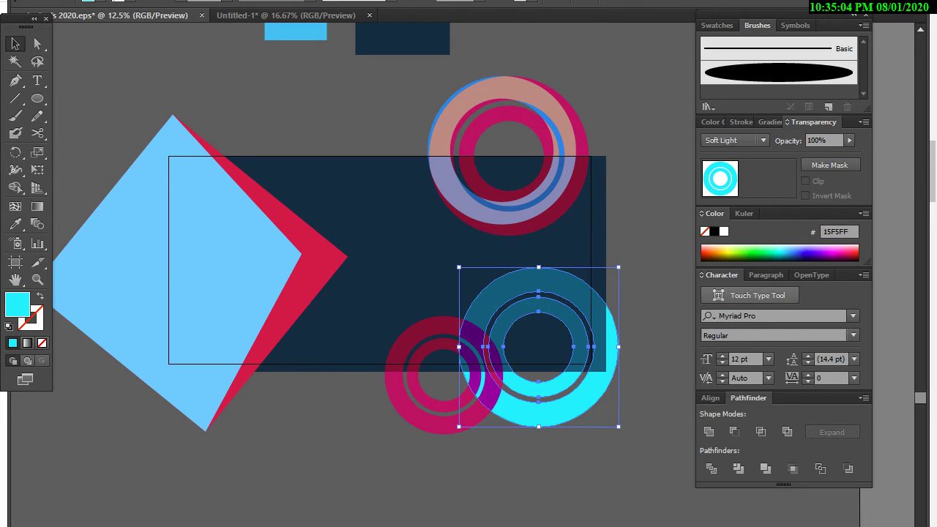
left_click_drag(586, 405, 542, 420)
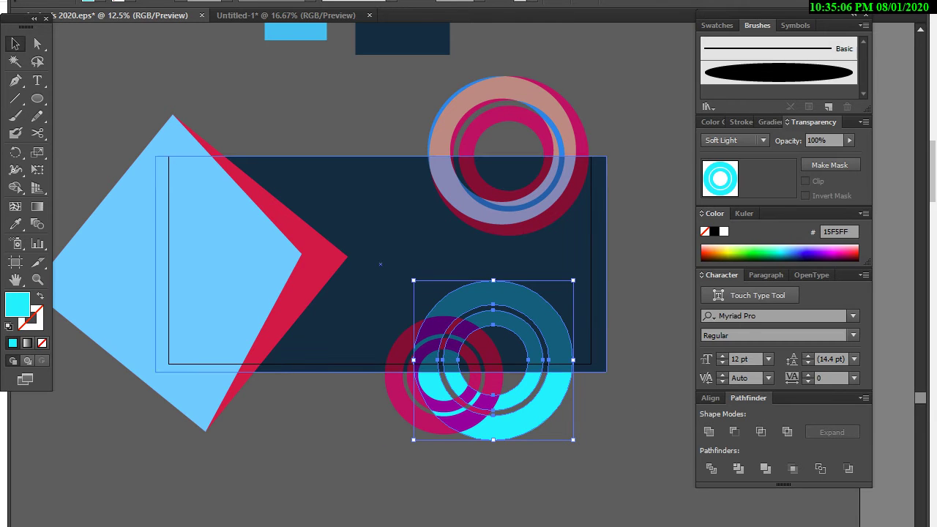
mouse_move(573, 360)
left_mouse_down()
mouse_move(545, 360)
mouse_move(256, 260)
mouse_move(262, 265)
left_mouse_up()
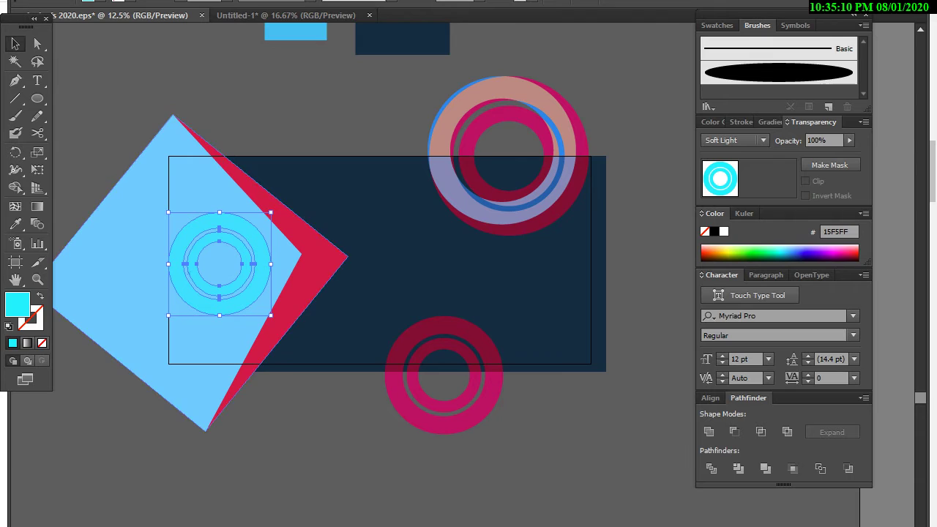
Recolour the small ring dark red and duplicate the top-right ring group smaller onto the rectangle.
left_click(713, 253)
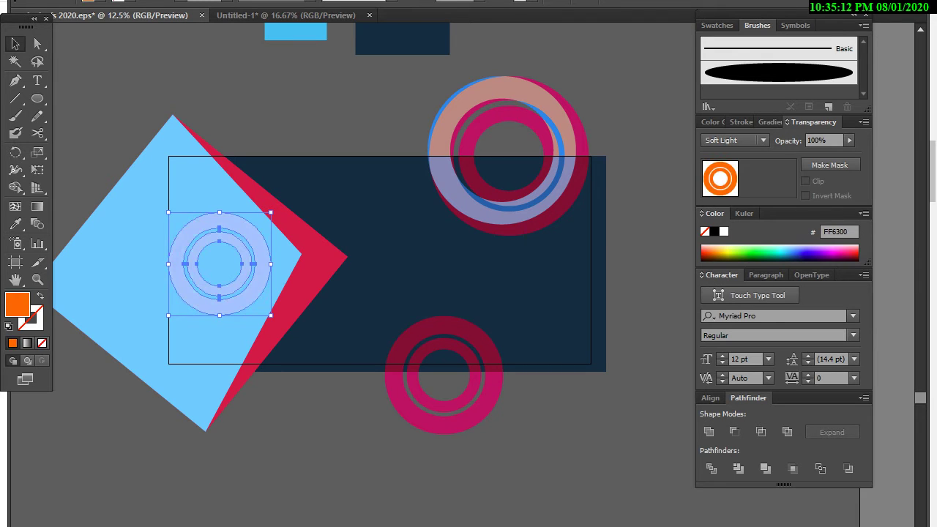
left_click(847, 256)
left_click(853, 258)
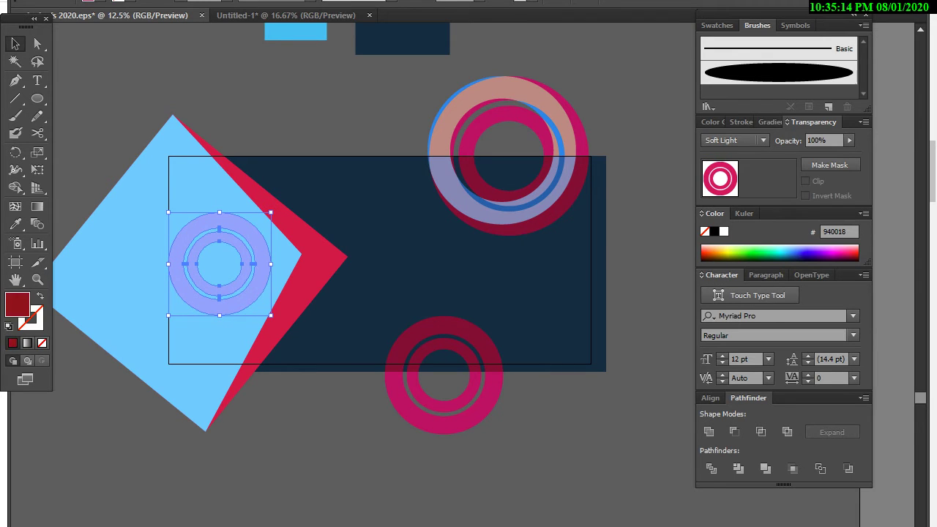
left_click_drag(402, 37, 379, 59)
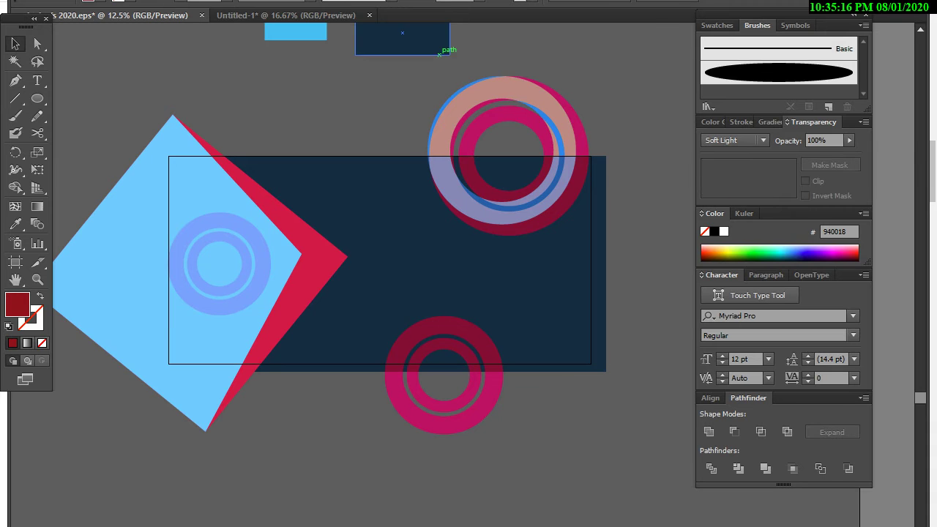
left_click(587, 140)
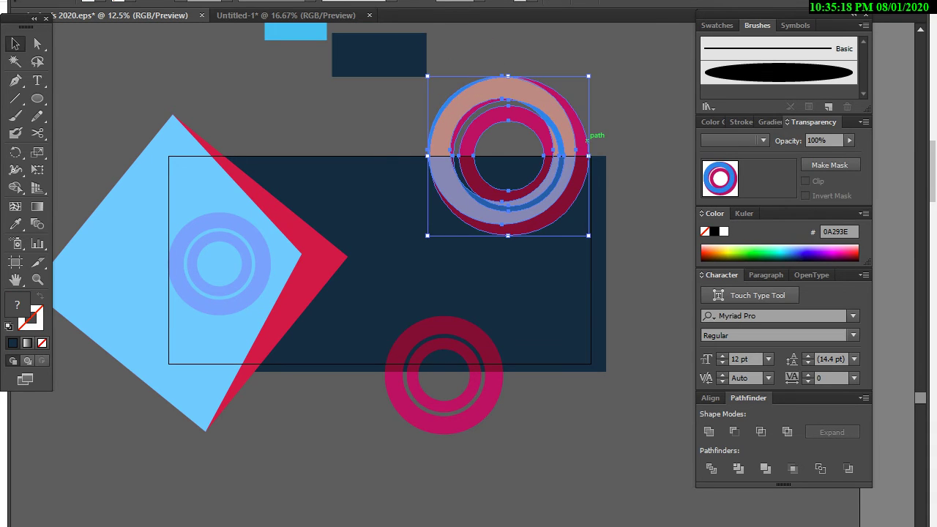
left_click_drag(545, 146, 619, 482)
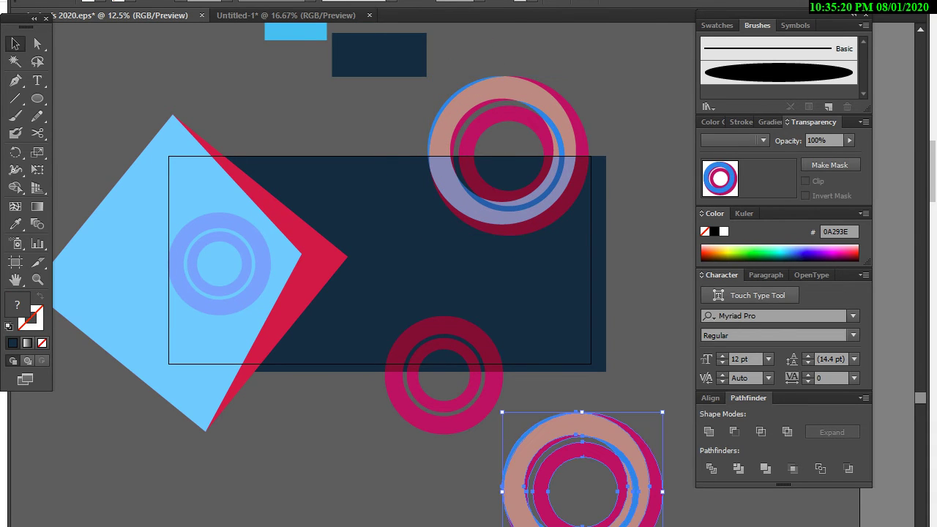
left_click_drag(502, 412, 541, 443)
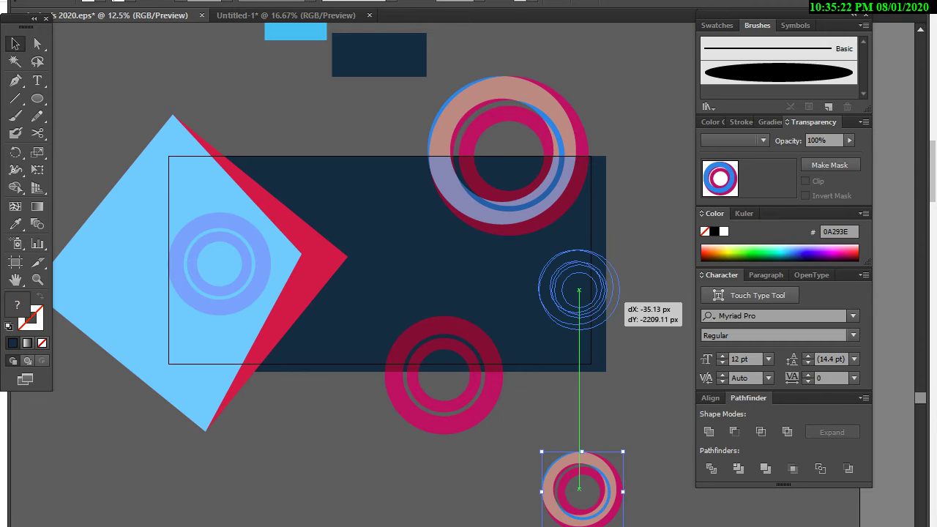
mouse_move(617, 492)
left_mouse_down()
mouse_move(615, 297)
mouse_move(386, 205)
mouse_move(247, 254)
mouse_move(487, 324)
left_mouse_up()
Remove and restore a ring, then resize the ring group and place it at the rectangle's lower left.
left_click_drag(444, 410, 445, 523)
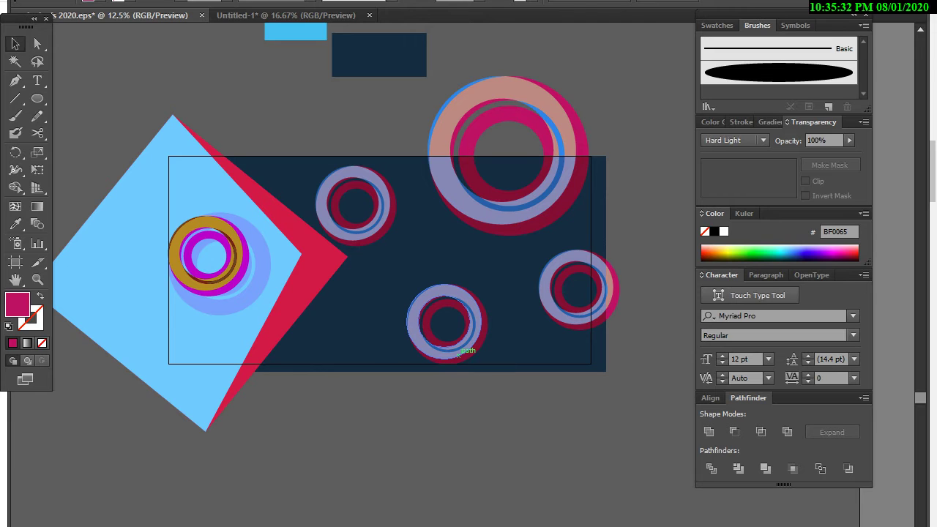
right_click(557, 129)
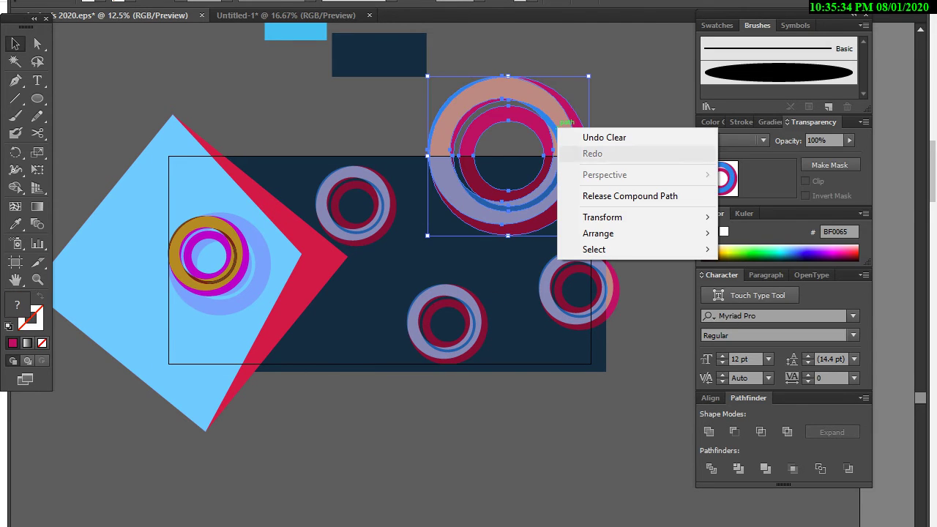
left_click(585, 136)
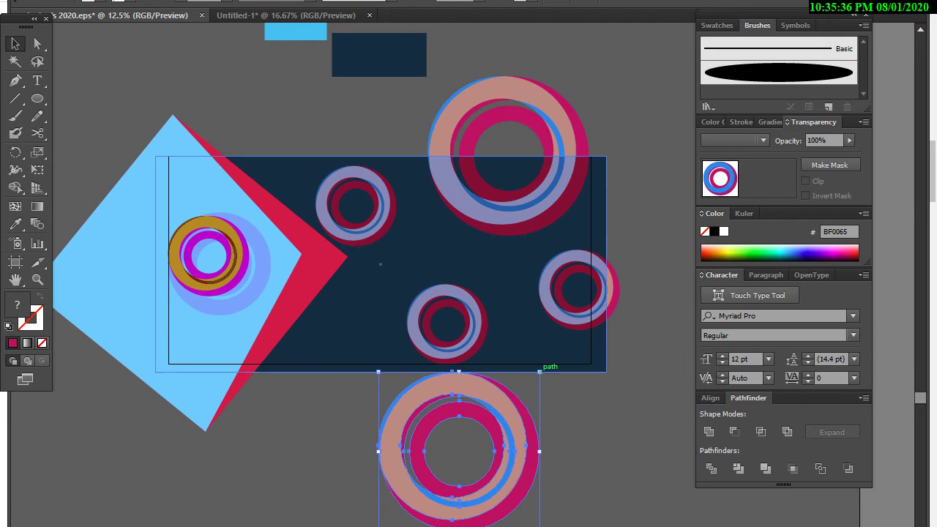
left_click_drag(540, 371, 493, 414)
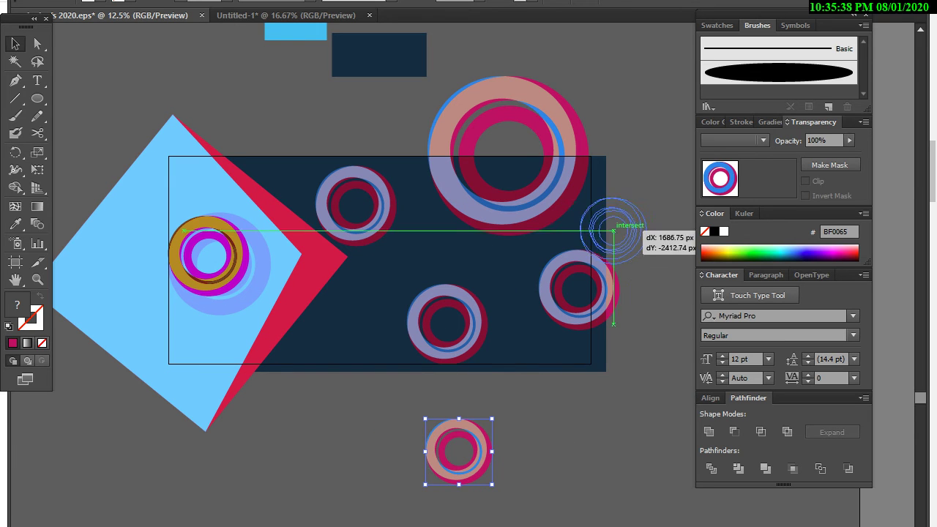
mouse_move(490, 448)
left_mouse_down()
mouse_move(635, 221)
mouse_move(692, 220)
left_mouse_up()
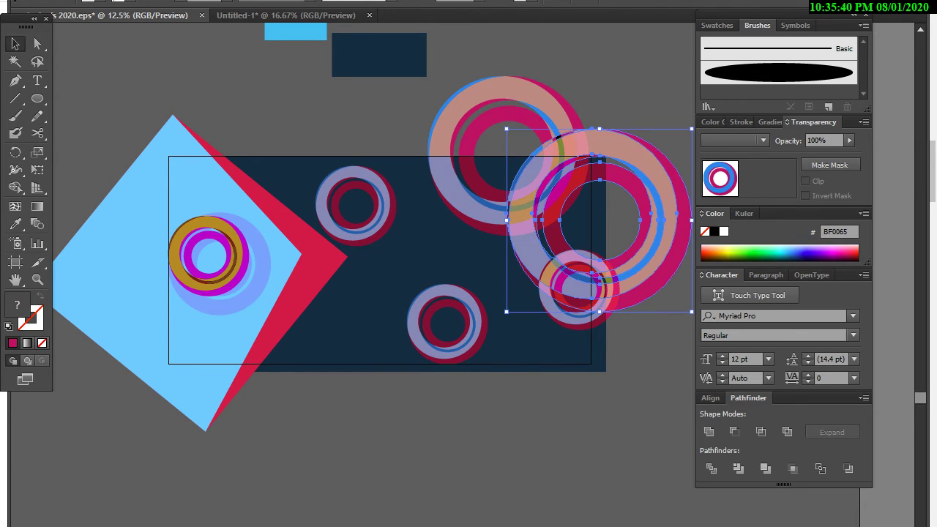
mouse_move(647, 251)
left_mouse_down()
mouse_move(297, 372)
mouse_move(354, 355)
left_mouse_up()
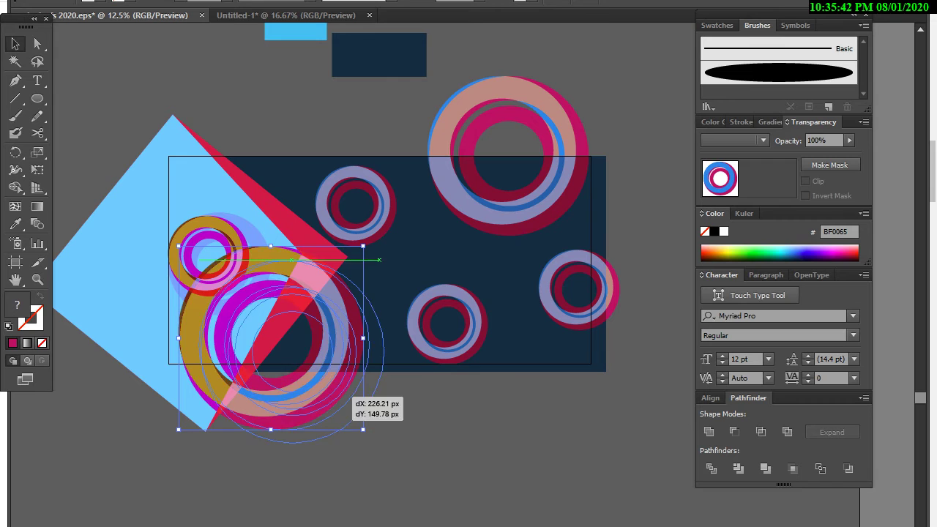
left_click_drag(199, 260, 242, 300)
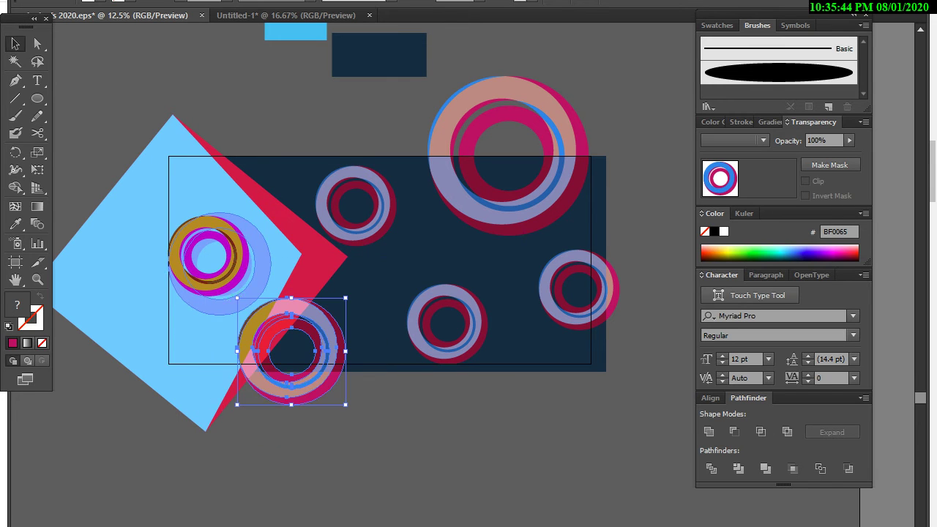
left_click_drag(315, 369, 341, 382)
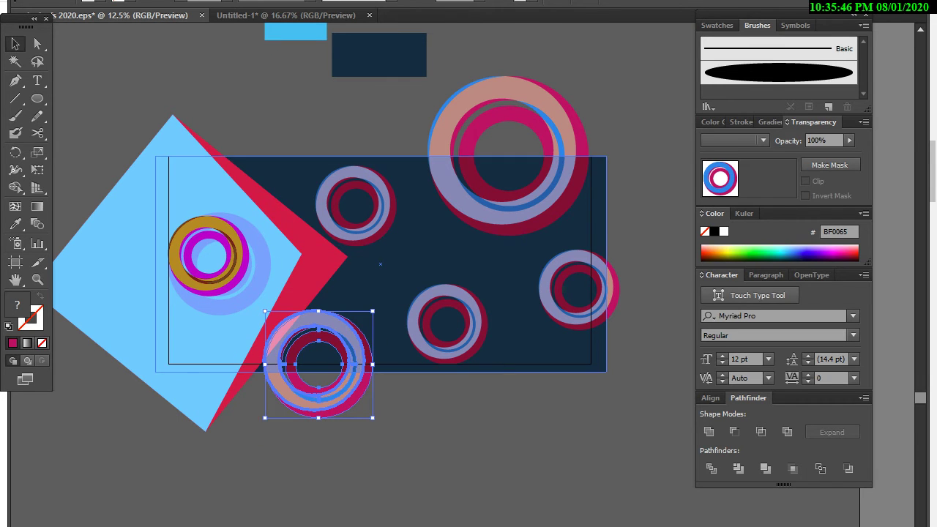
key("ctrl+shift+a")
scroll(458, 257, "up", 1)
Copy the light-blue diamond, rotate it, enlarge it and place it over the rectangle's right side.
left_click_drag(119, 217, 167, 311)
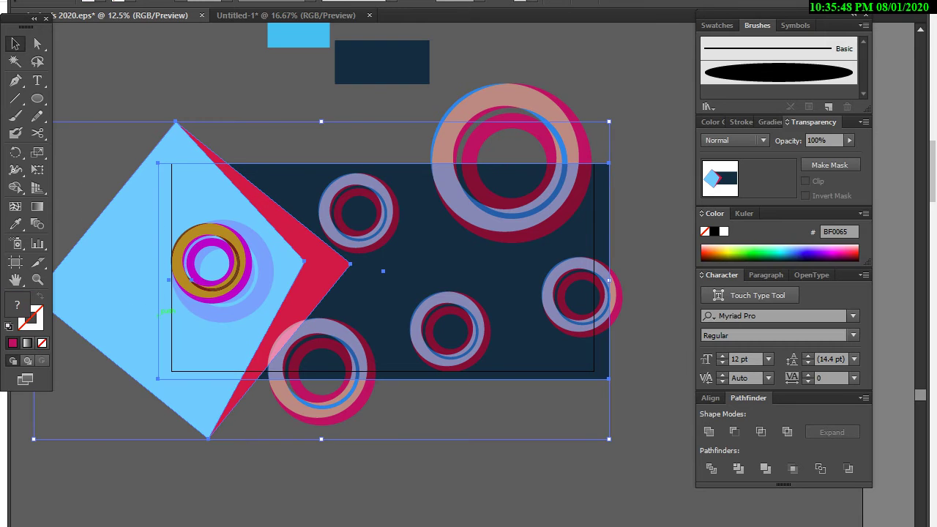
left_click_drag(129, 88, 189, 139)
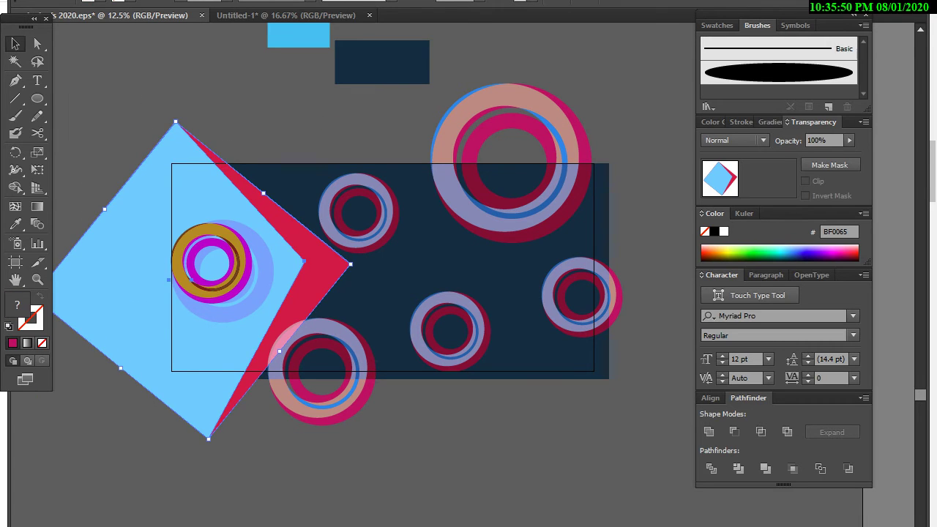
mouse_move(192, 280)
left_mouse_down()
mouse_move(245, 399)
mouse_move(439, 526)
left_mouse_up()
mouse_move(424, 466)
left_mouse_down()
mouse_move(452, 374)
mouse_move(355, 305)
left_mouse_up()
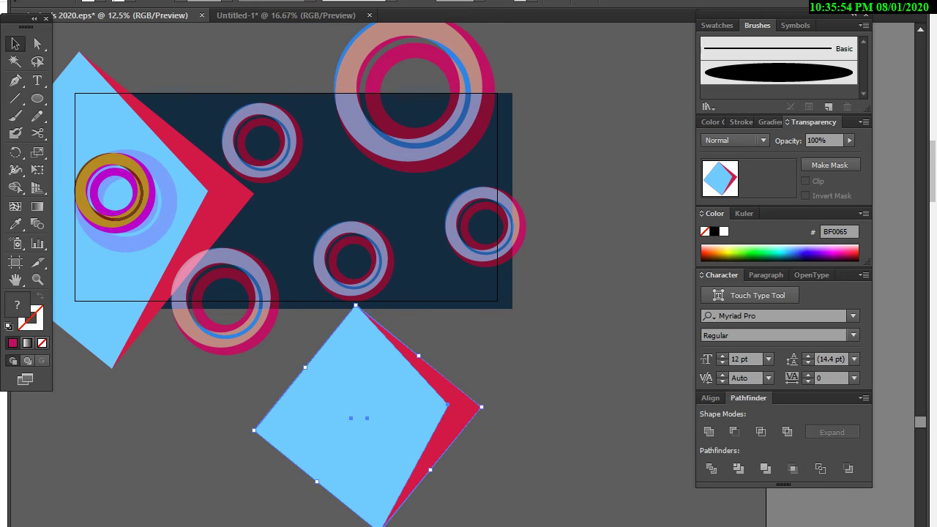
left_click_drag(484, 301, 512, 322)
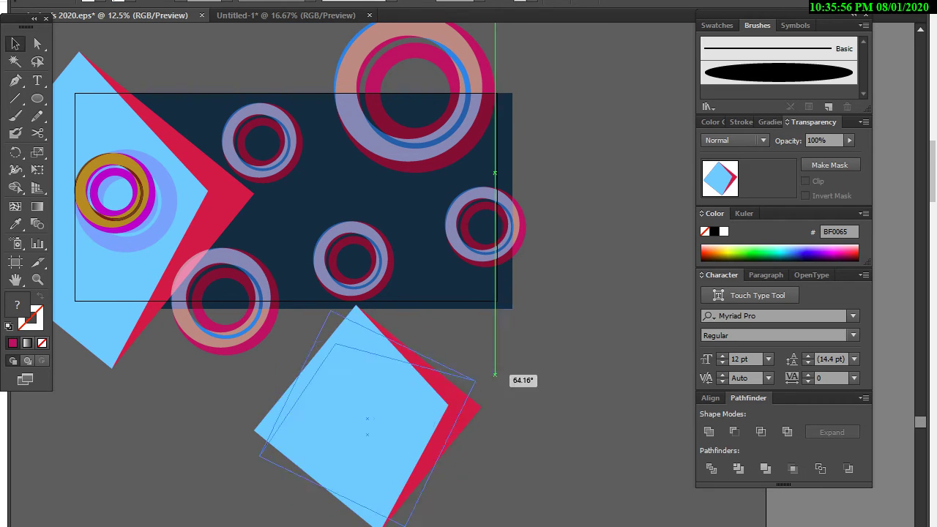
left_click_drag(366, 417, 495, 233)
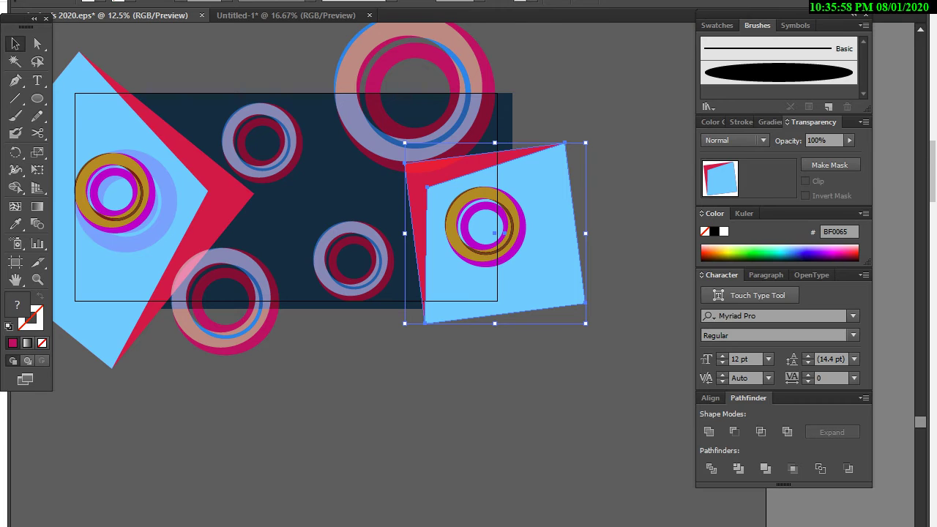
left_click_drag(585, 323, 634, 372)
left_click_drag(495, 233, 465, 218)
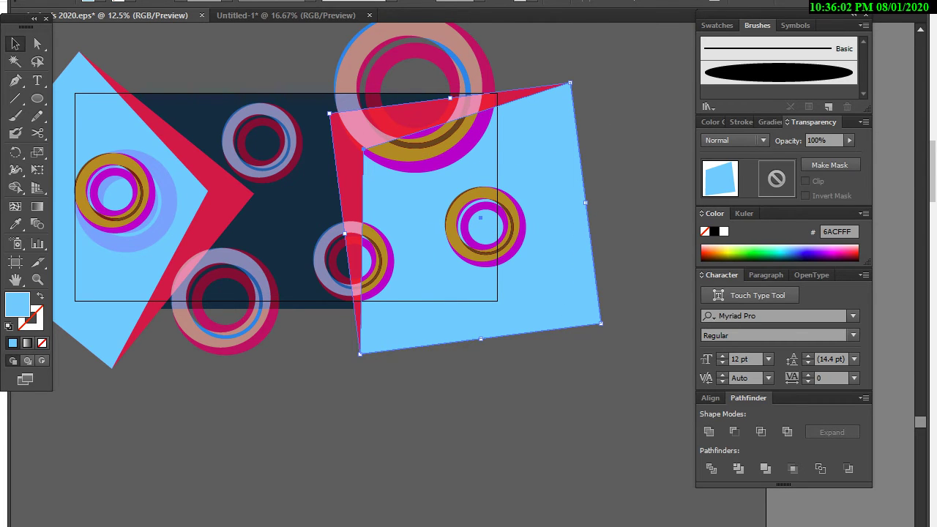
Change the navy rectangle's stacking order from its context menu.
left_click(455, 302)
right_click(455, 302)
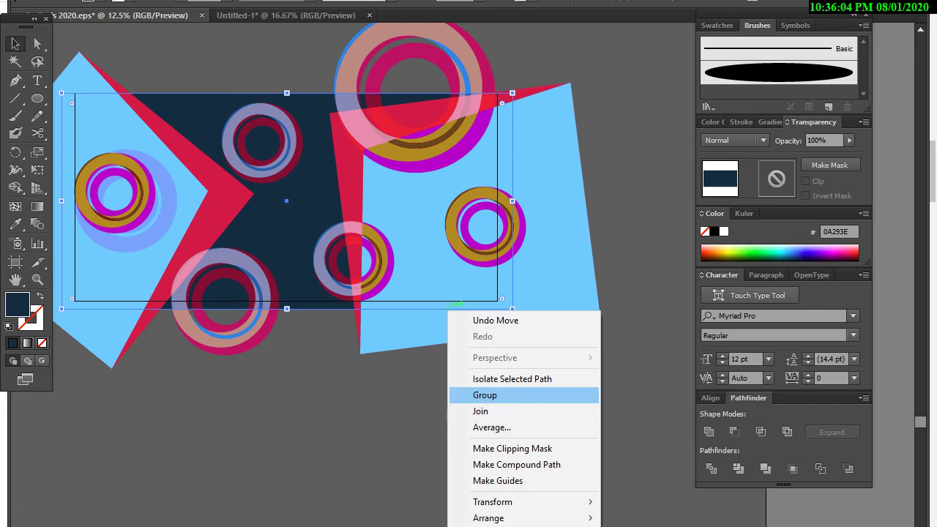
mouse_move(488, 517)
left_click(629, 518)
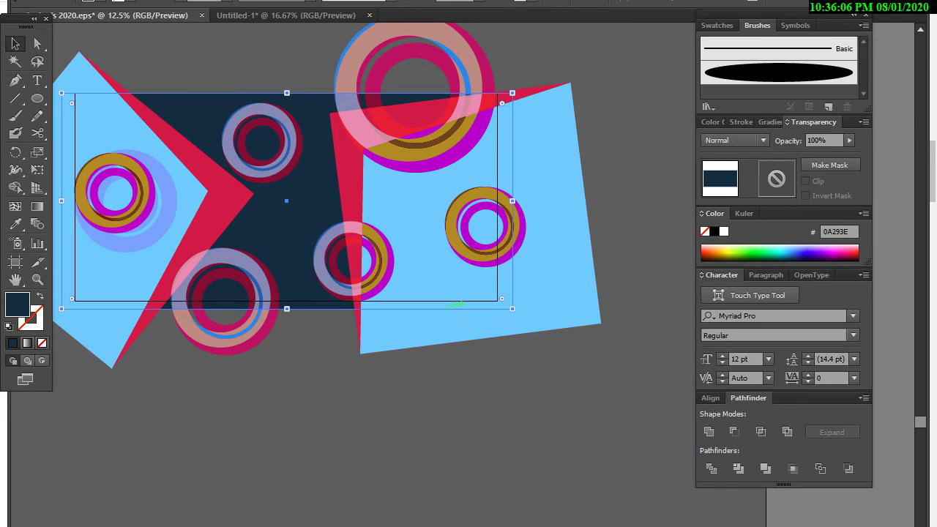
key("ctrl+shift+a")
scroll(326, 194, "down", 1)
scroll(326, 195, "right", 2)
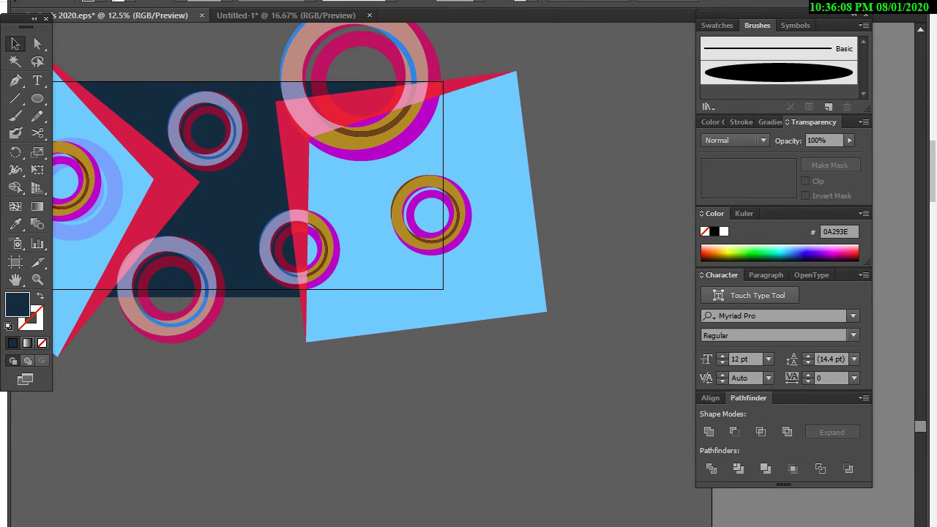
Send the quadrilateral backward, then send the navy rectangle to the very back.
left_click_drag(319, 326, 320, 326)
right_click(320, 327)
mouse_move(396, 517)
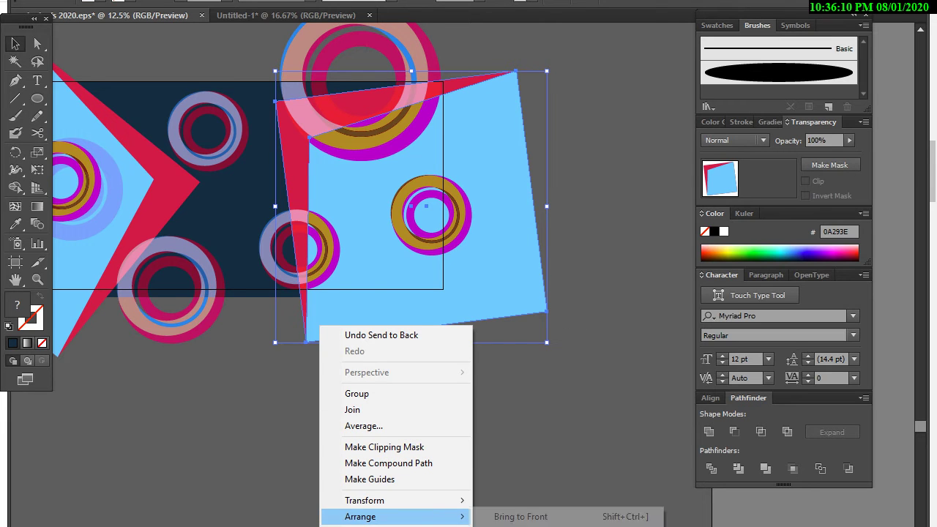
key("ctrl+bracketleft")
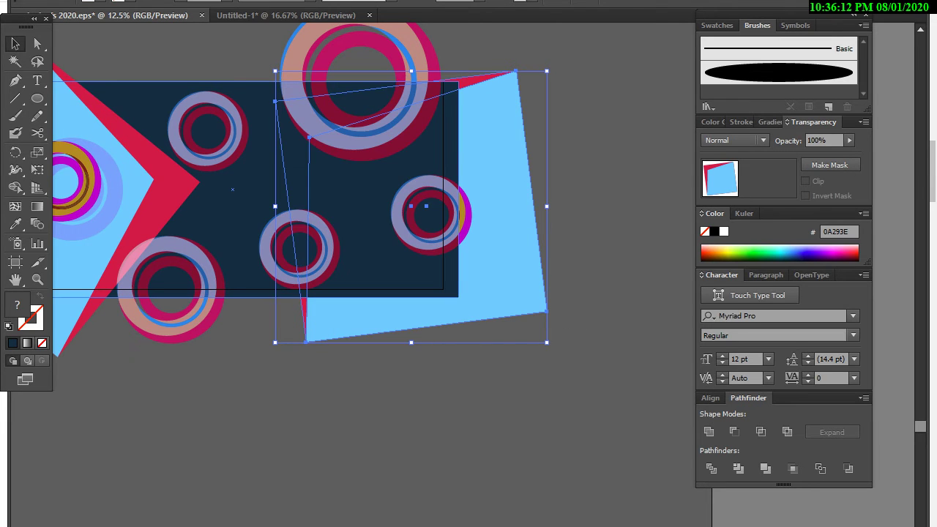
right_click(224, 232)
mouse_move(264, 437)
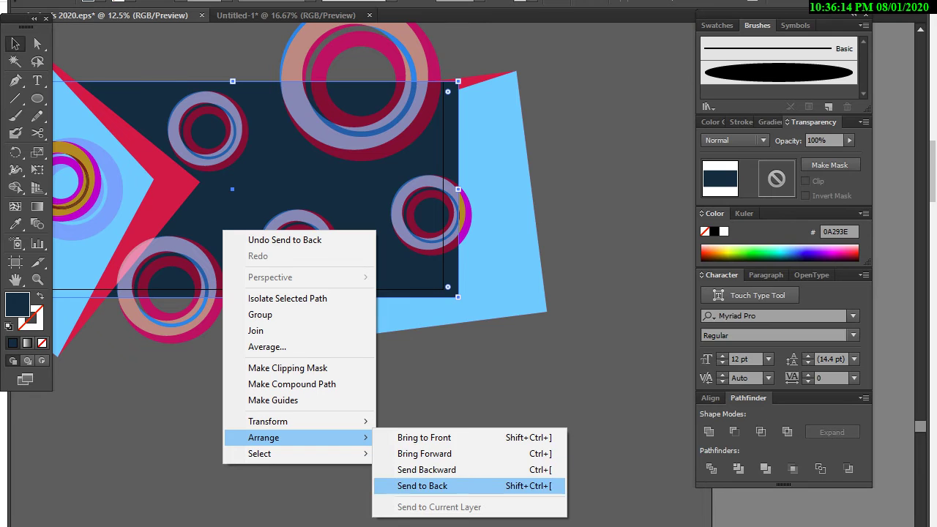
left_click(431, 485)
scroll(468, 263, "up", 3)
scroll(469, 263, "left", 3)
Fill the light-blue quadrilateral dark magenta 940053.
left_click(542, 424)
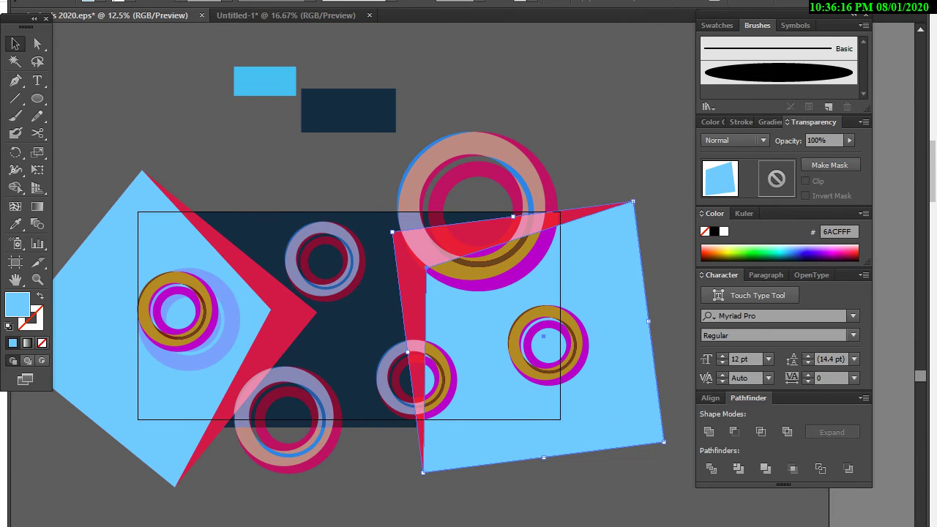
left_click_drag(818, 249, 842, 258)
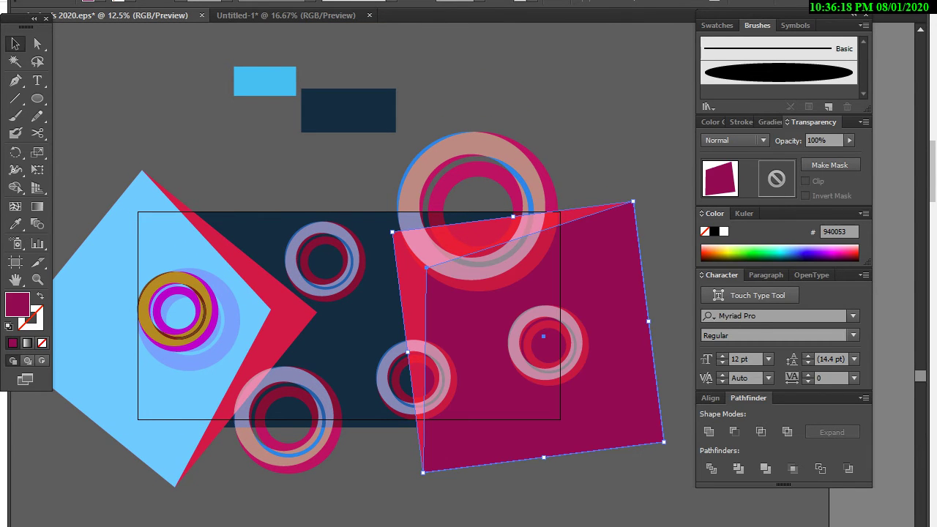
key("ctrl+shift+a")
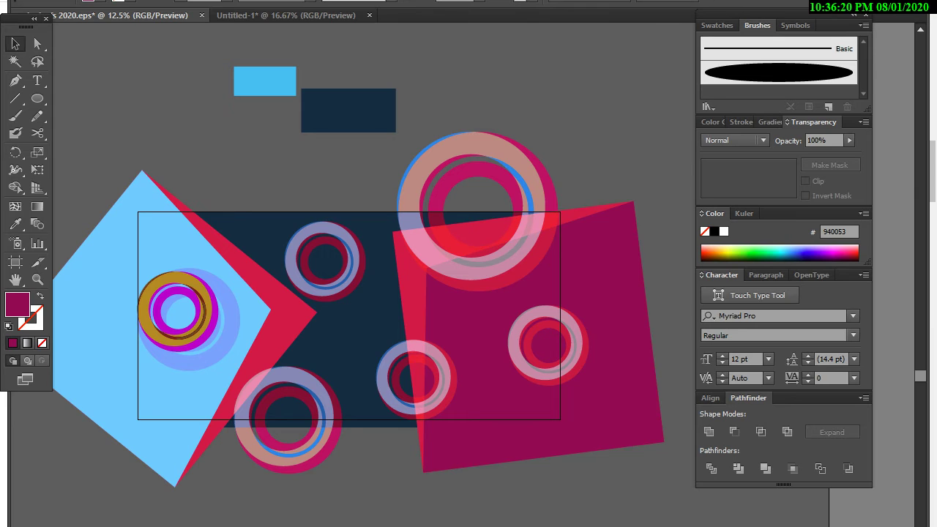
Stretch the navy rectangle taller at both its top and bottom edges.
scroll(469, 264, "down", 2)
scroll(468, 264, "right", 2)
left_click(264, 175)
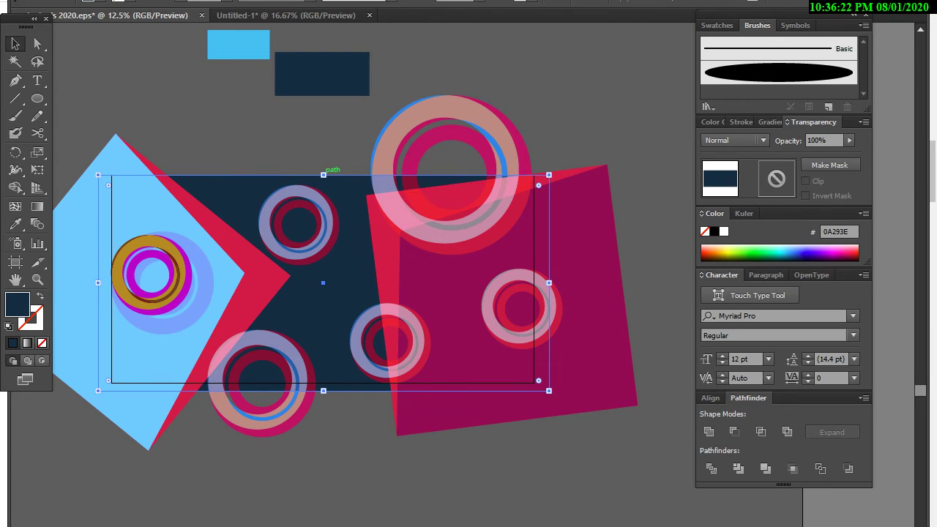
left_click_drag(322, 174, 322, 153)
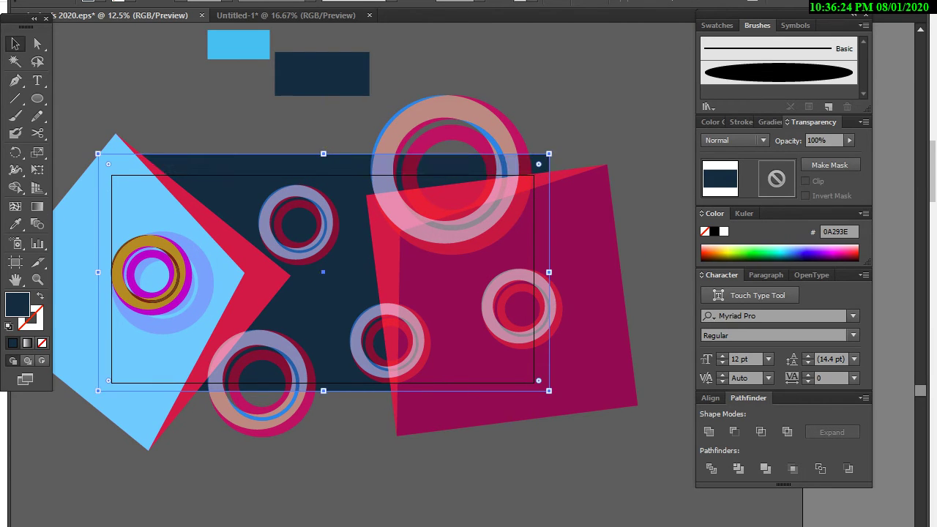
left_click_drag(323, 390, 323, 409)
key("ctrl+shift+a")
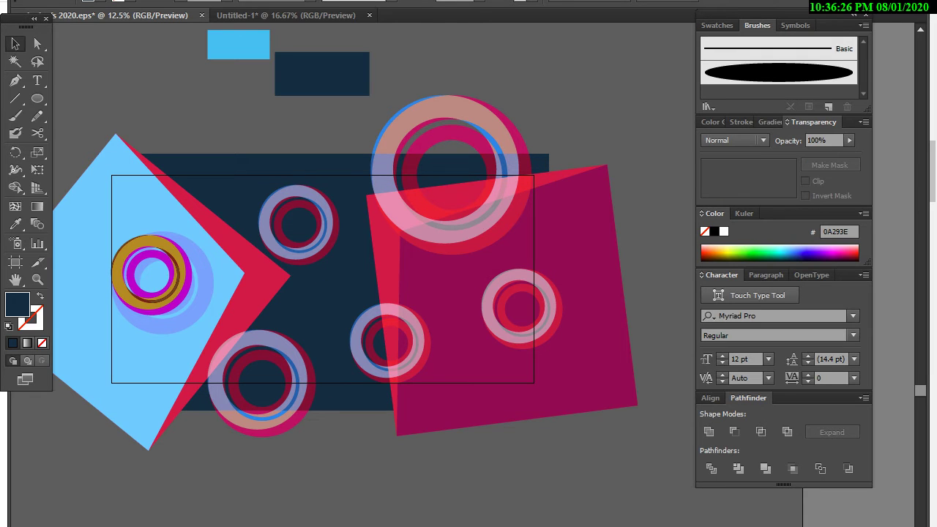
Tilt the magenta shape about 20 degrees counterclockwise.
left_click_drag(619, 308, 619, 258)
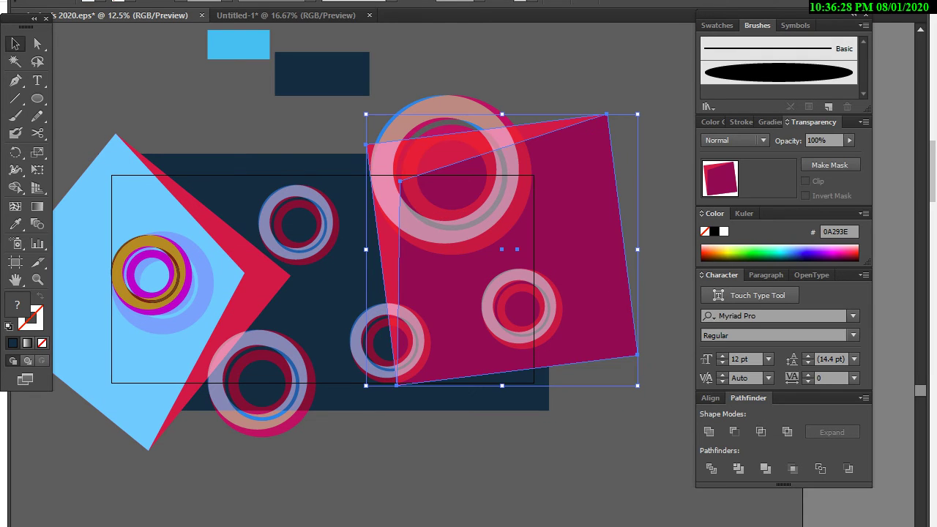
left_click_drag(502, 385, 503, 386)
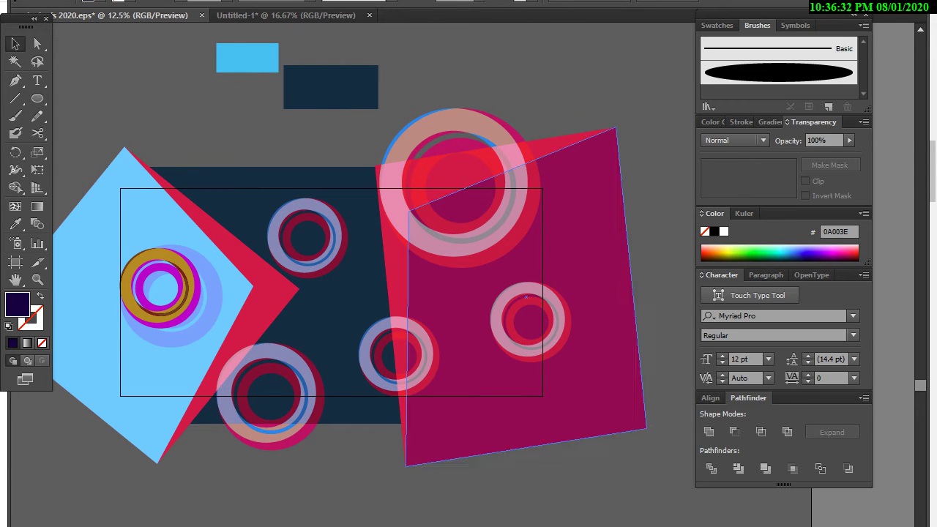
key("v")
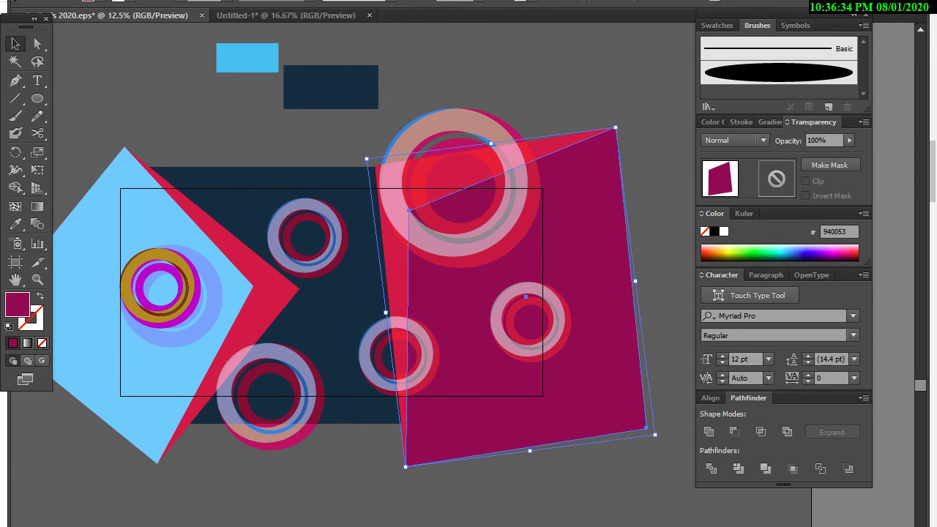
left_click_drag(657, 438, 690, 341)
key("ctrl+shift+a")
scroll(431, 274, "down", 1)
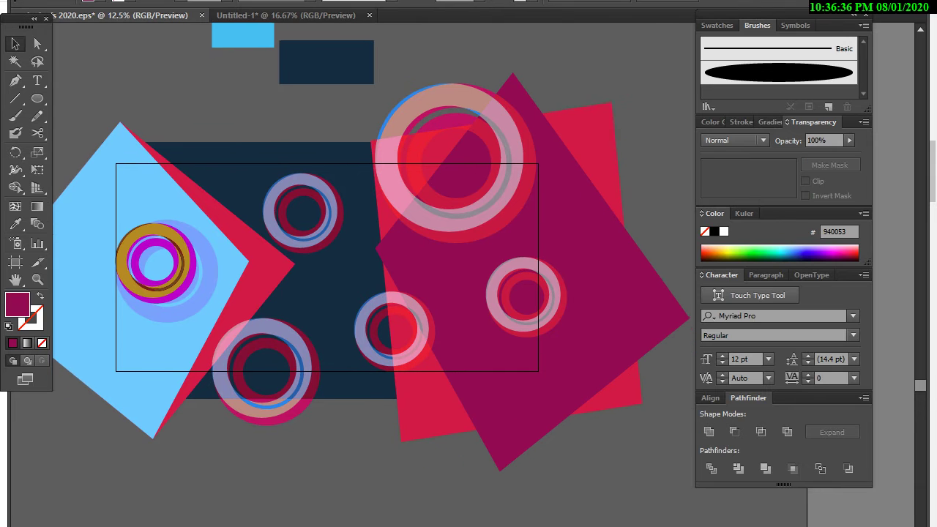
key("ctrl+z")
key("ctrl+z")
key("ctrl+z")
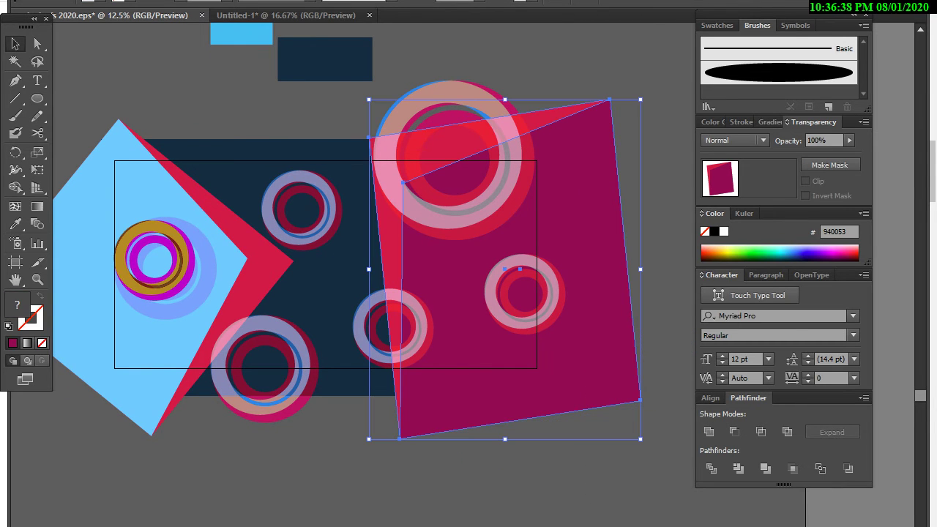
left_click_drag(644, 443, 690, 372)
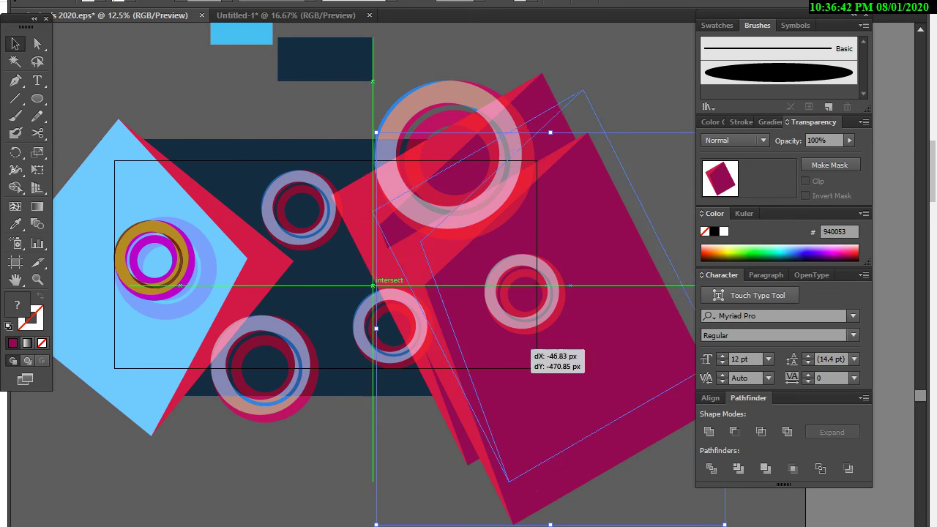
Place a copy of the magenta shape at lower left with 17% opacity.
left_click_drag(512, 336, 234, 432)
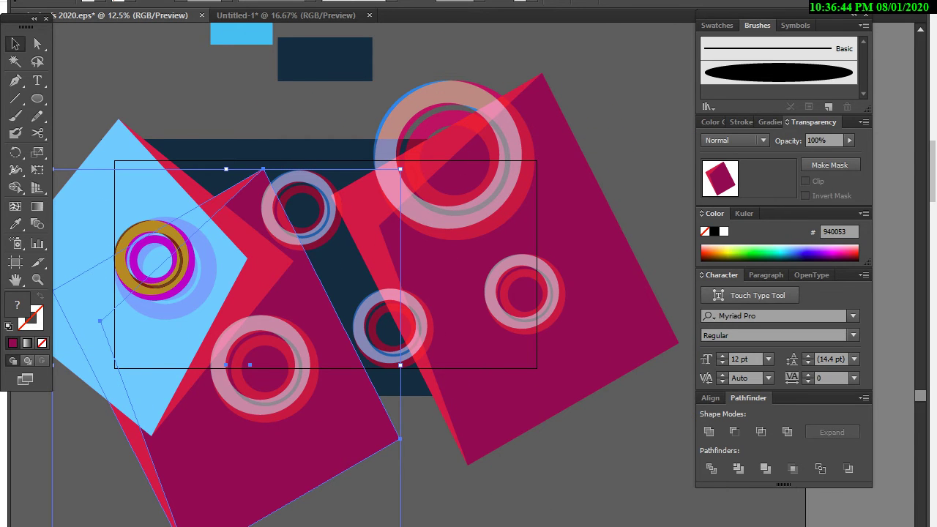
left_click(849, 140)
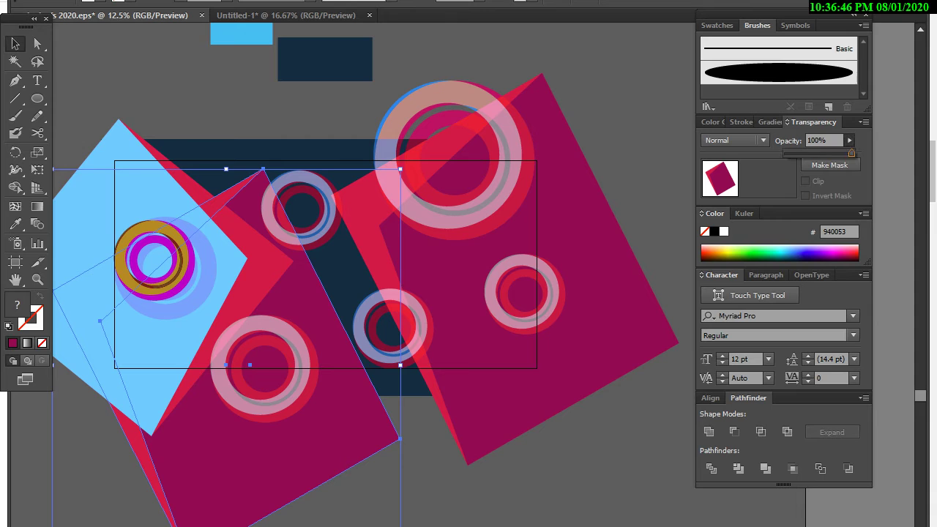
left_click_drag(853, 153, 797, 153)
key("ctrl+shift+a")
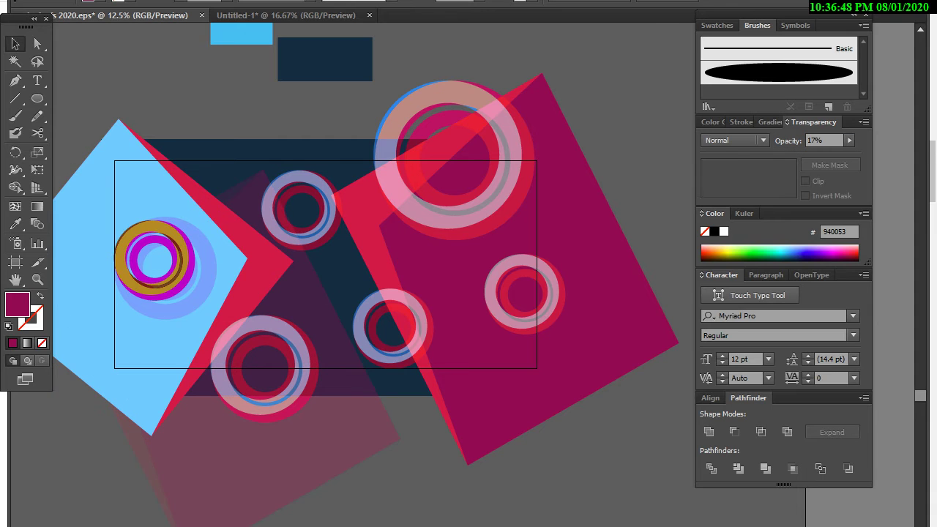
scroll(366, 278, "down", 3)
scroll(358, 210, "down", 2)
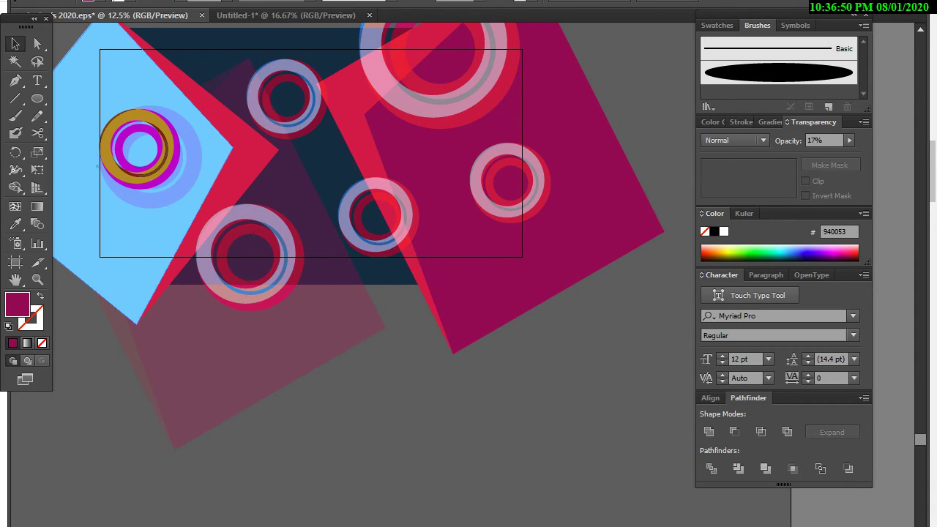
left_click(37, 98)
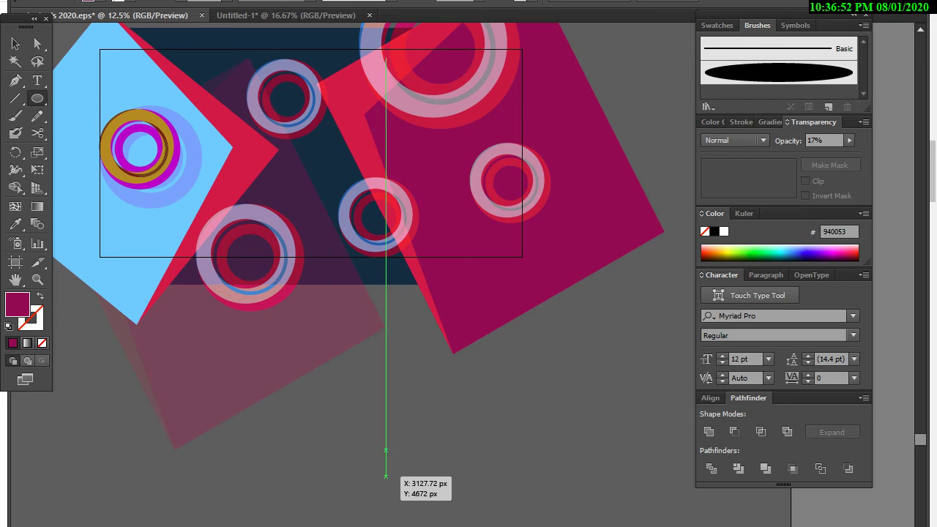
Draw a magenta circle below the banner and bloat it 66% with Pucker & Bloat.
left_click_drag(390, 466, 413, 492)
left_click(212, 0)
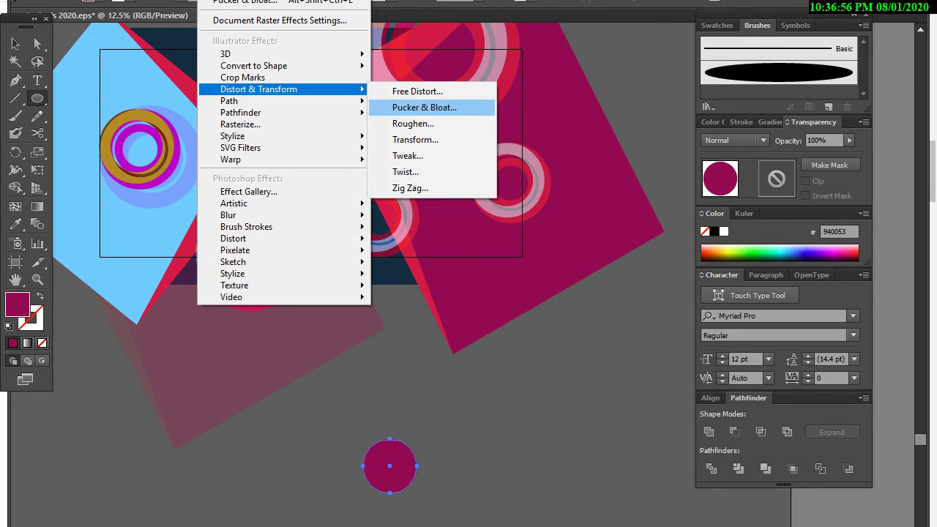
left_click(424, 107)
left_click(497, 270)
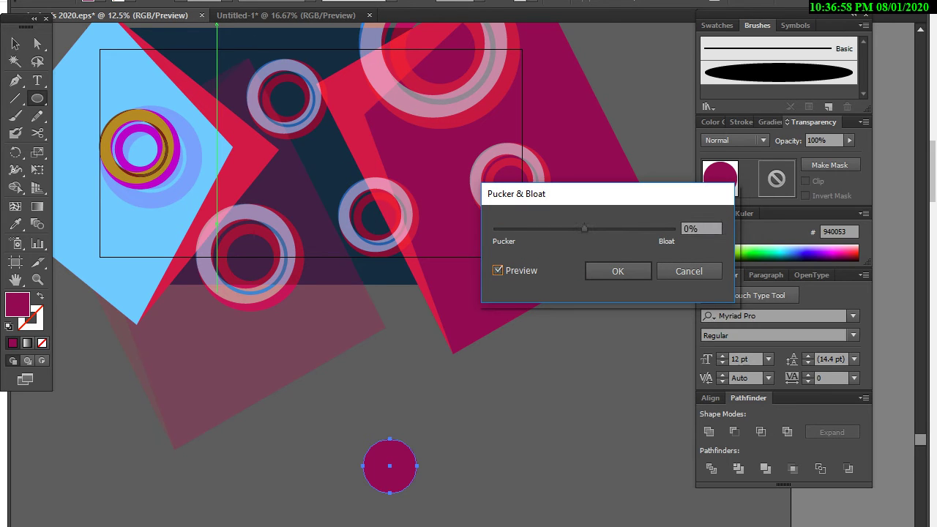
left_click_drag(584, 228, 612, 229)
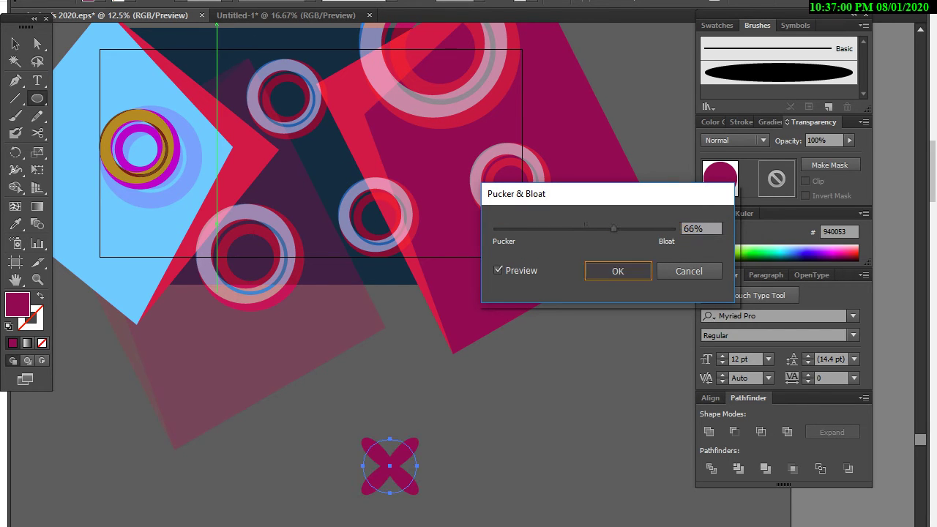
left_click(618, 270)
Expand the bloat effect's appearance into a plain four-petal path.
left_click(102, 1)
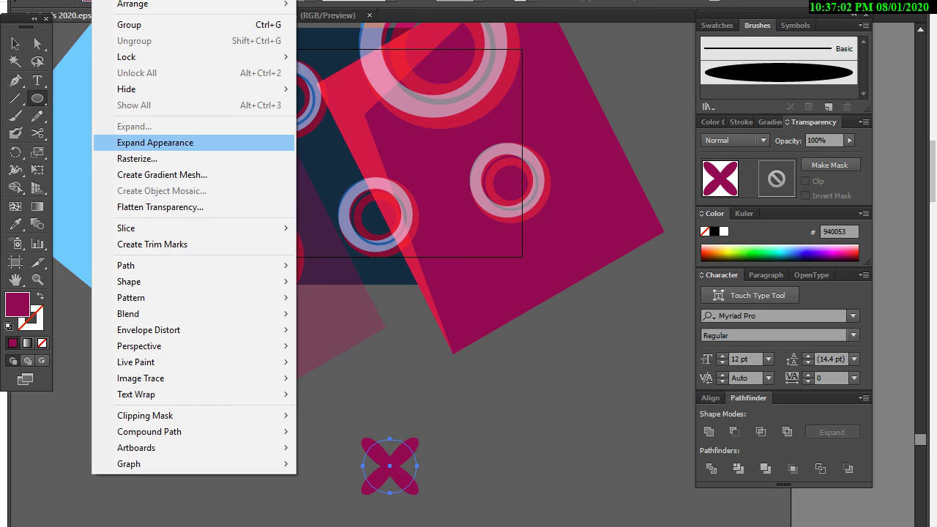
left_click(168, 143)
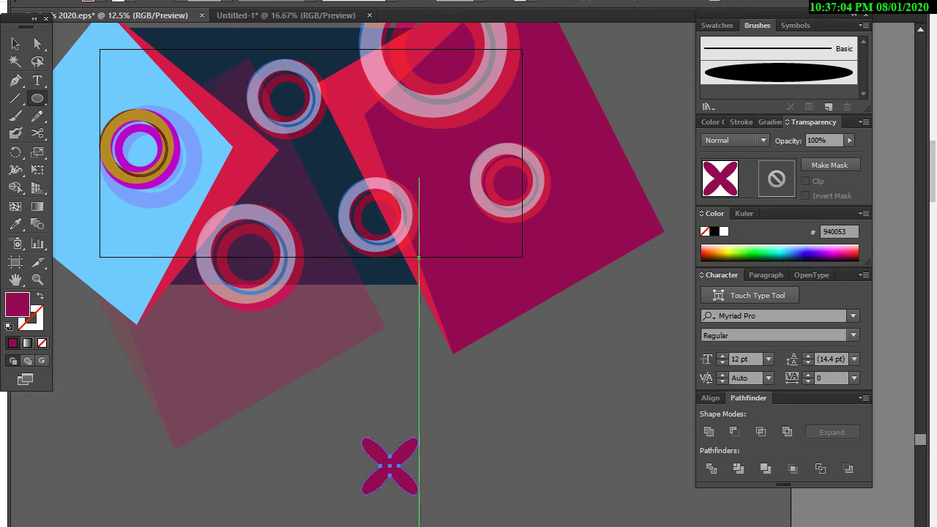
left_click(16, 44)
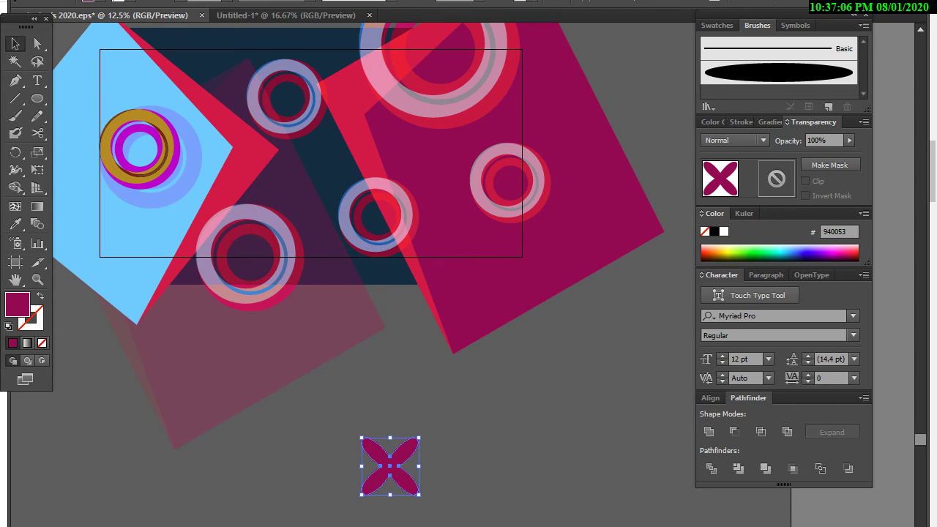
Rotate copies of the petals about 20–25 degrees and layer them over the flower.
left_click_drag(428, 505, 435, 487)
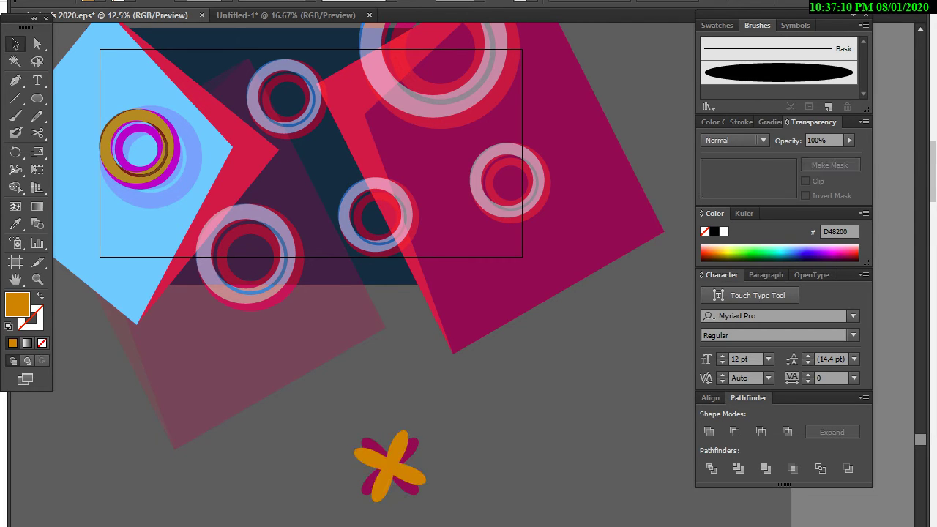
left_click_drag(329, 437, 435, 505)
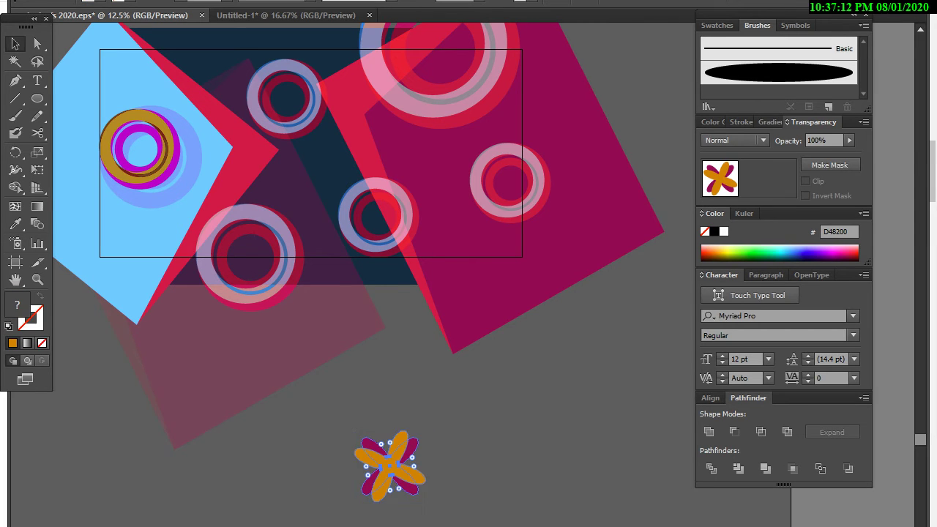
key("ctrl+g")
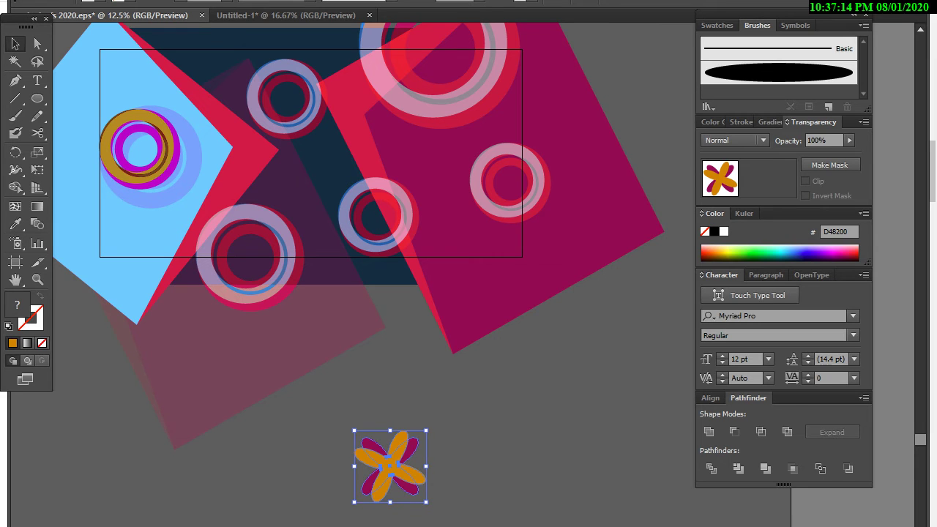
left_click_drag(472, 496, 478, 459)
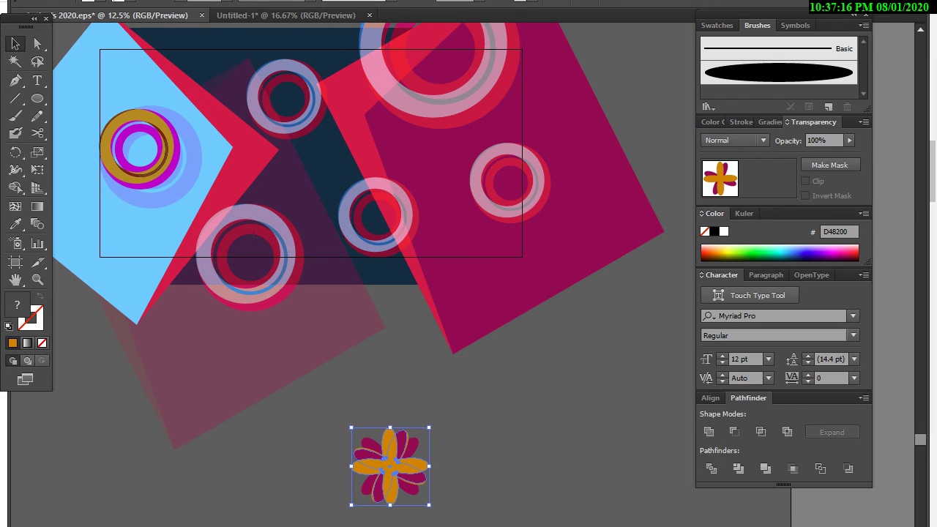
left_click_drag(390, 462, 393, 464)
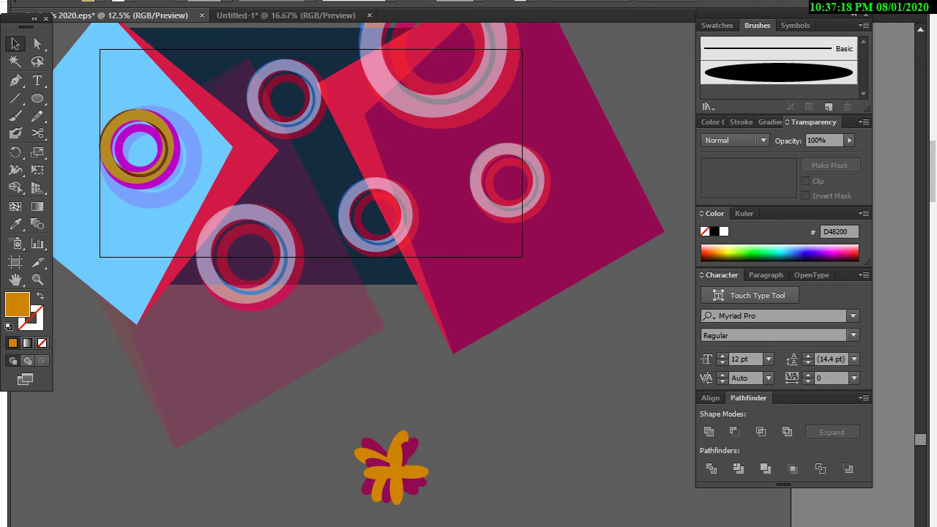
Recolour the magenta petals blue and give the orange petals a new colour.
left_click(417, 444)
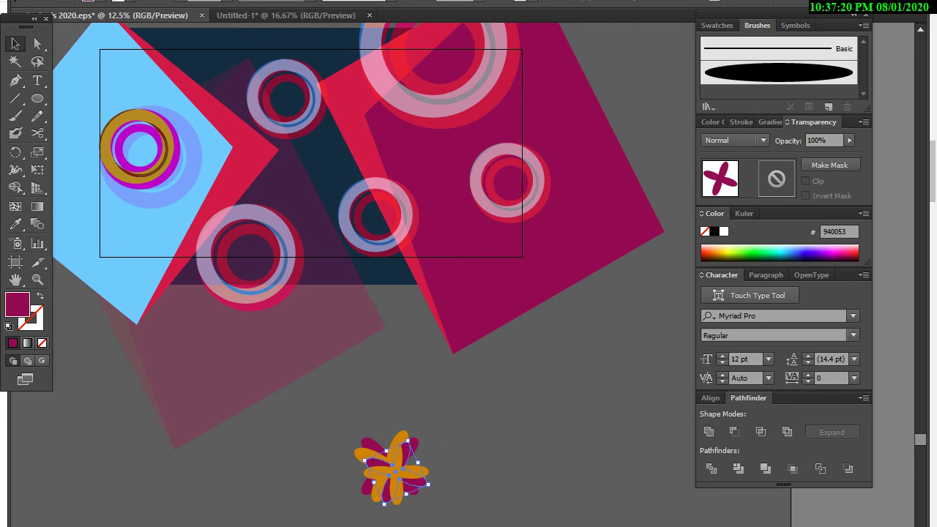
left_click(797, 253)
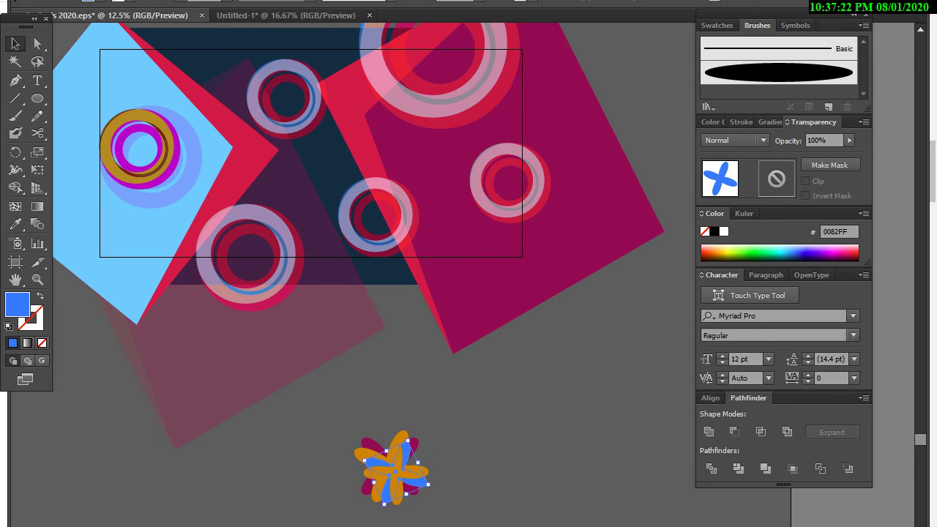
left_click(395, 450)
mouse_move(761, 258)
left_mouse_down()
mouse_move(773, 249)
mouse_move(807, 258)
left_mouse_up()
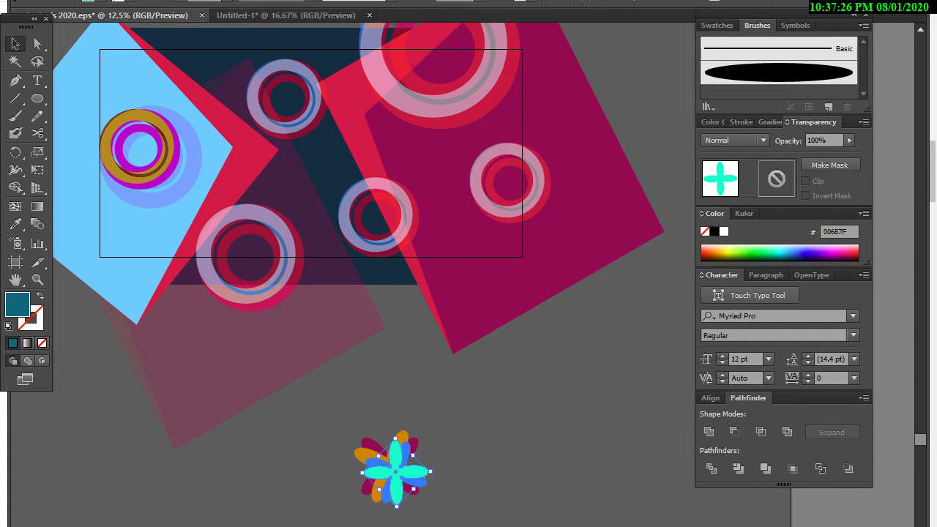
Select the whole multicoloured flower and zoom in on it.
key("ctrl+shift+a")
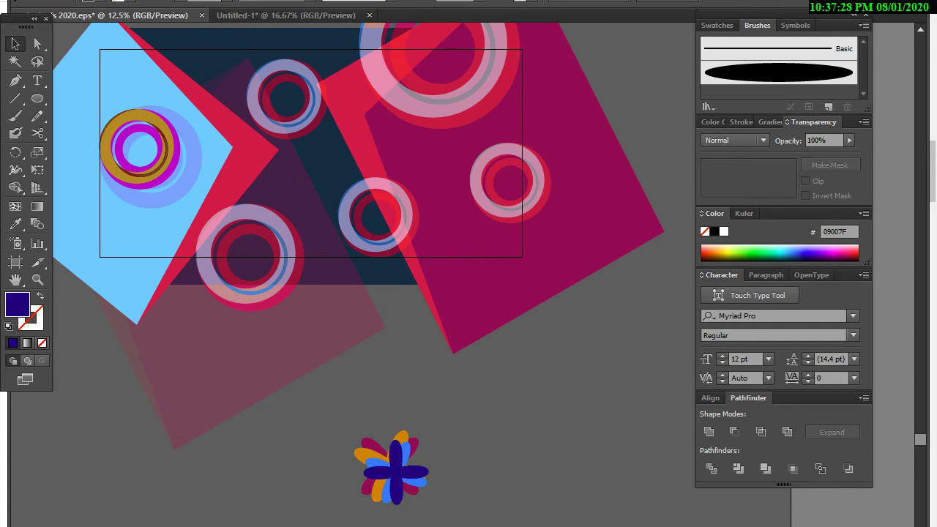
key("ctrl+z")
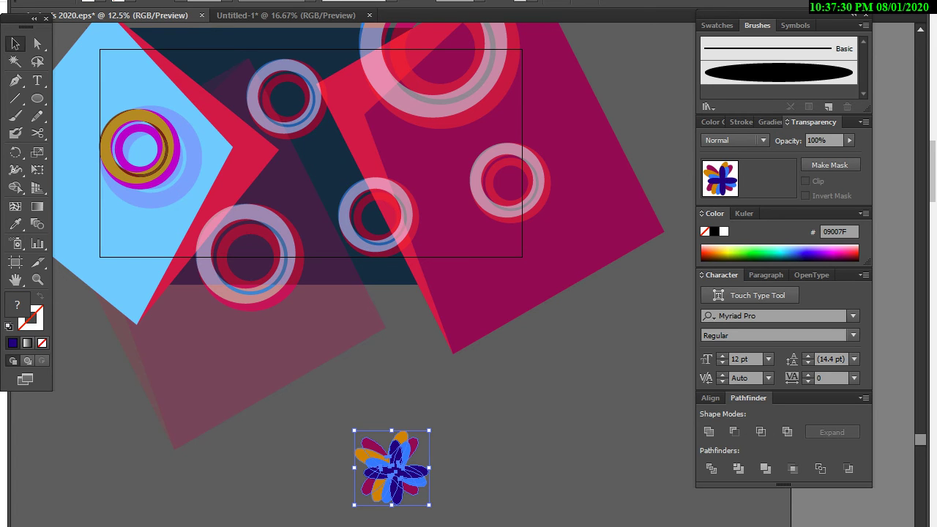
key("ctrl+z")
key("ctrl+z")
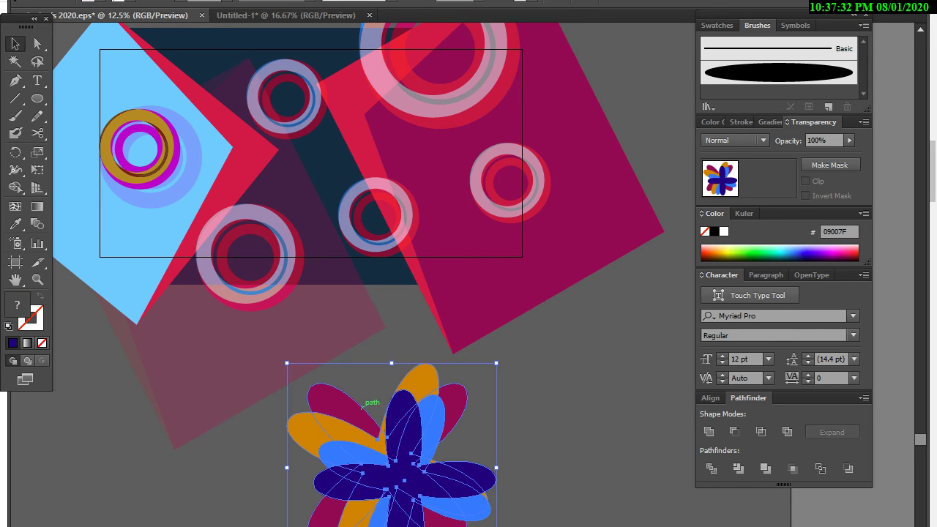
key("ctrl+z")
Group the flower's petals and scale the flower down toward the banner.
mouse_move(405, 466)
left_mouse_down()
mouse_move(459, 472)
mouse_move(465, 435)
mouse_move(469, 508)
mouse_move(251, 96)
mouse_move(294, 260)
left_mouse_up()
right_click(465, 435)
left_click(476, 504)
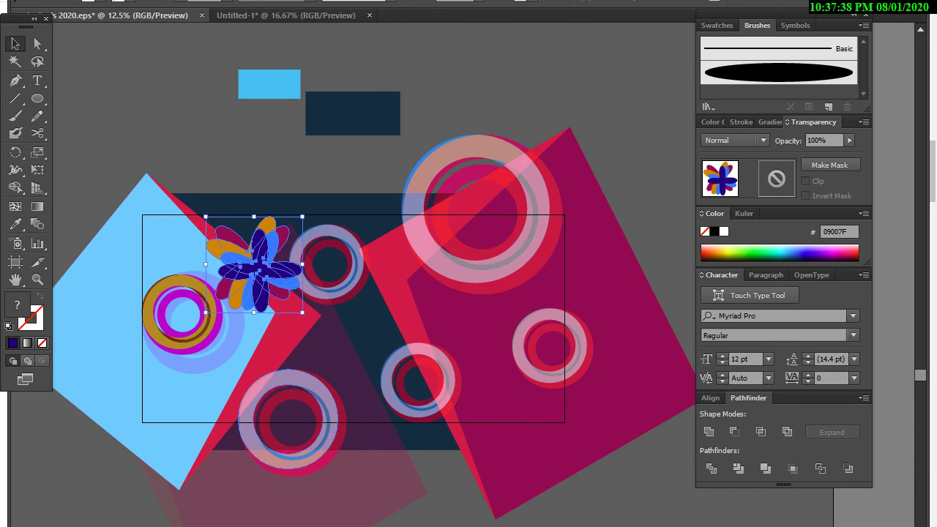
left_click_drag(206, 217, 521, 387)
key("ctrl+shift+a")
Place a flower copy inside the top ring and halve the lower-right copy on the magenta square.
scroll(366, 293, "down", 1)
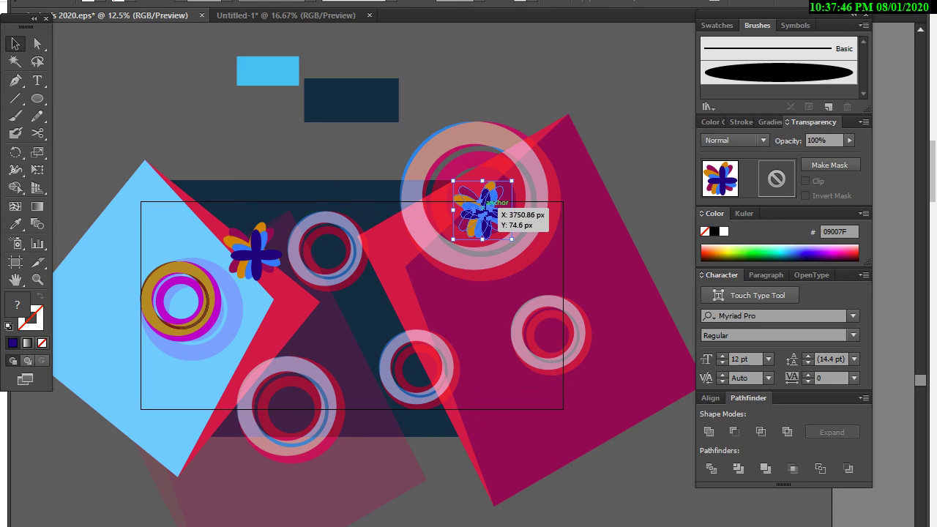
mouse_move(521, 387)
left_mouse_down()
mouse_move(493, 208)
mouse_move(532, 364)
mouse_move(512, 377)
left_mouse_up()
key("ctrl+shift+a")
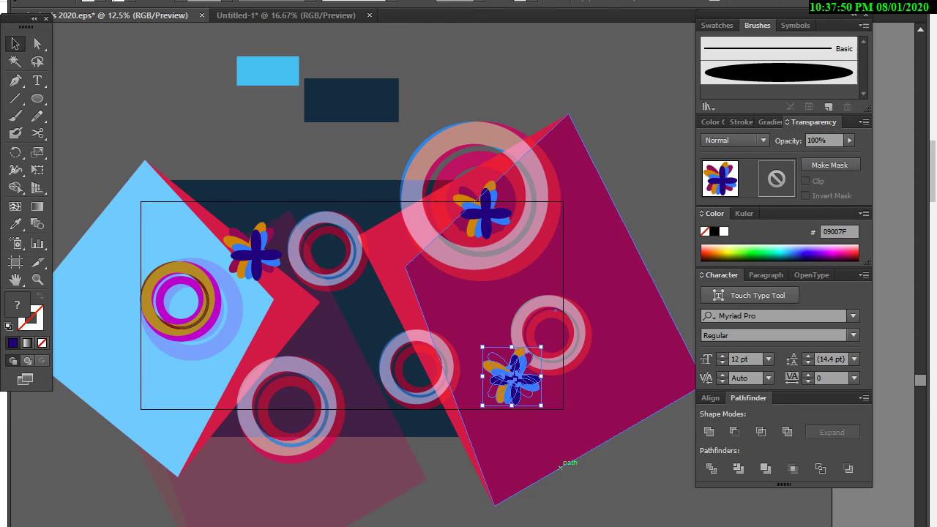
left_click(556, 424)
left_click(521, 384)
mouse_move(483, 347)
left_mouse_down()
mouse_move(498, 361)
mouse_move(460, 187)
left_mouse_up()
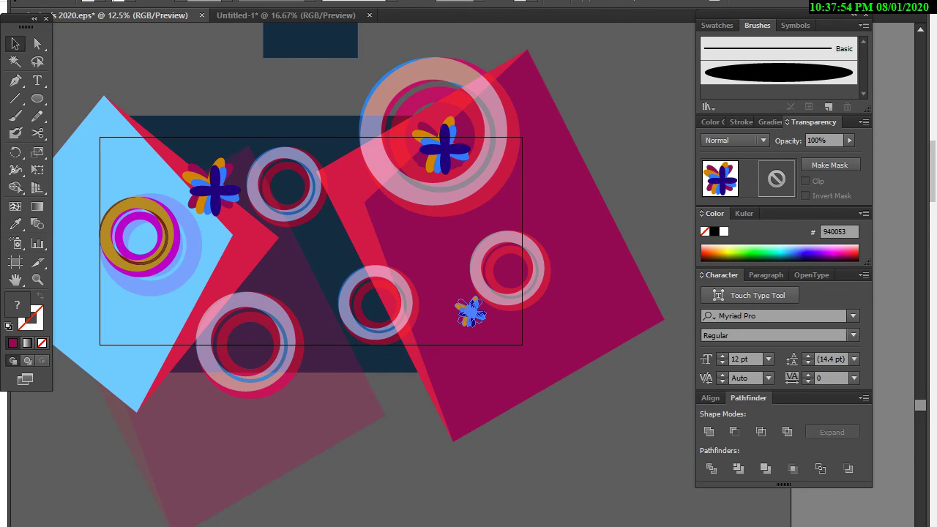
left_click(15, 115)
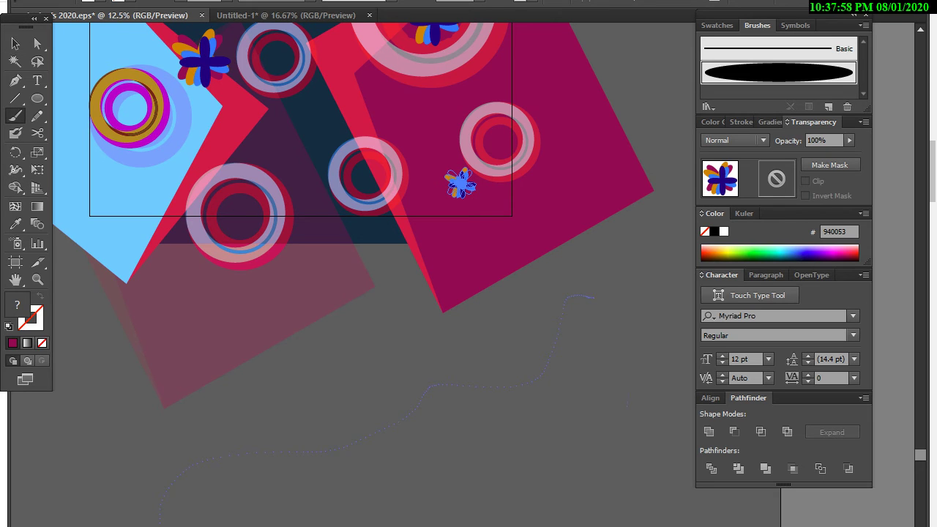
Paint a wavy closed blob, fill it bright green 24E900, and move it over the banner's lower part.
left_click_drag(541, 521, 541, 524)
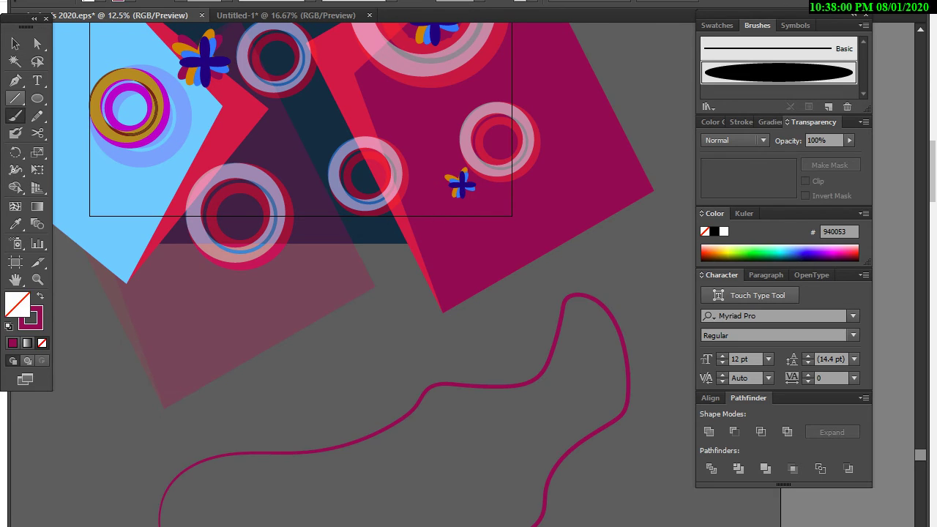
key("v")
left_click_drag(295, 406, 516, 525)
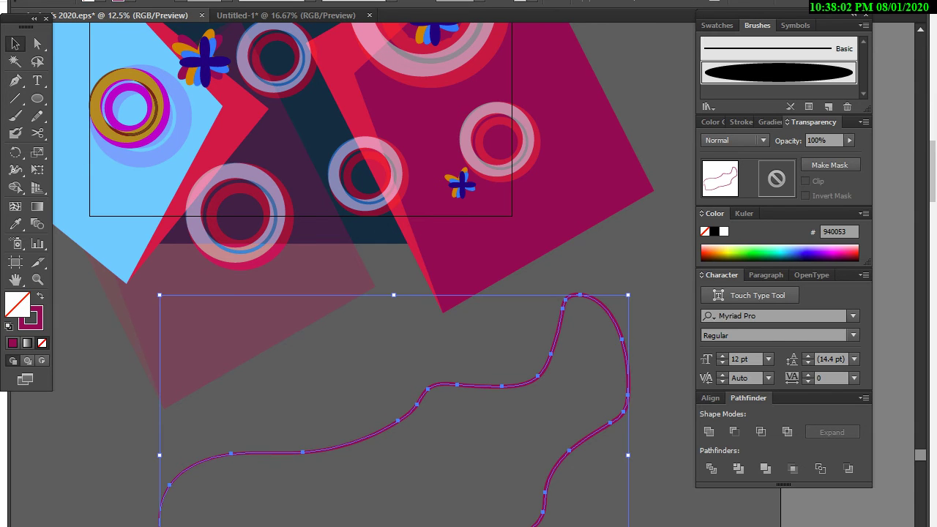
type("24E900")
key("Return")
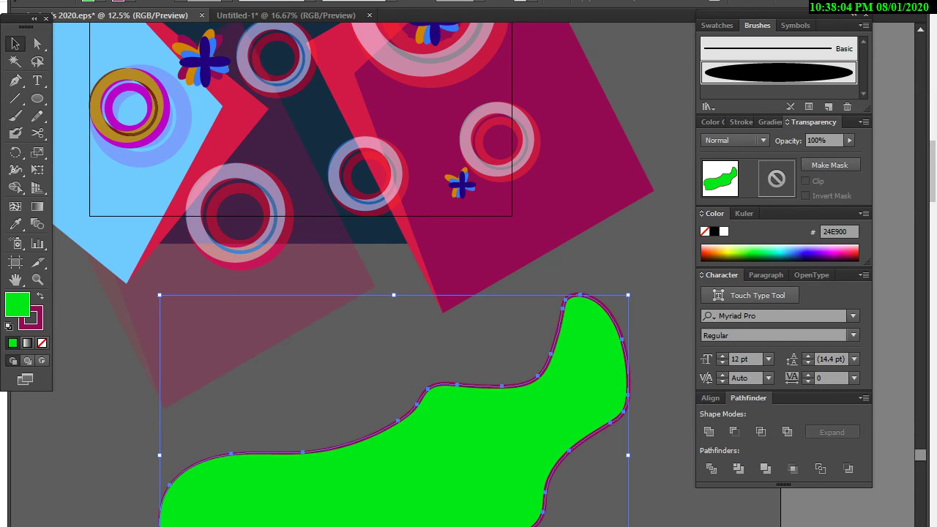
left_click_drag(563, 344, 455, 401)
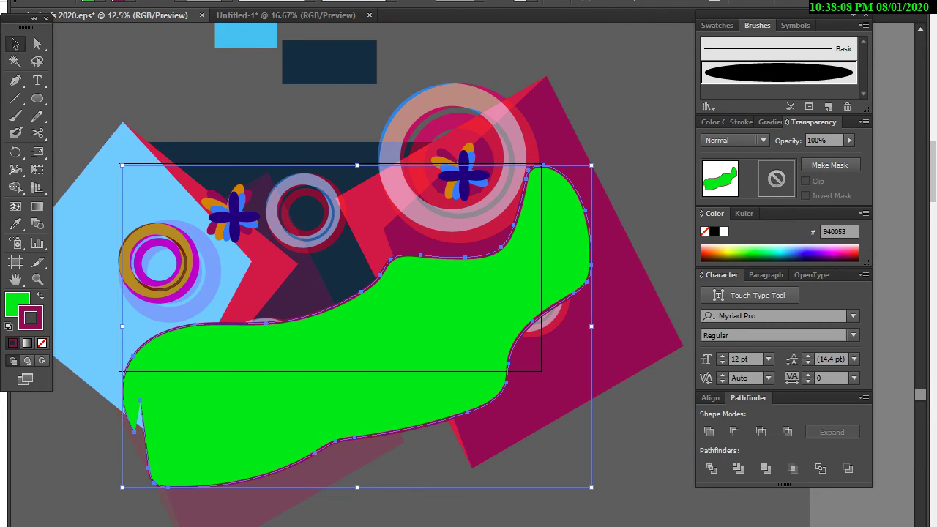
Remove the blob's outline, set its blend mode to Overlay, and reposition it.
key("slash")
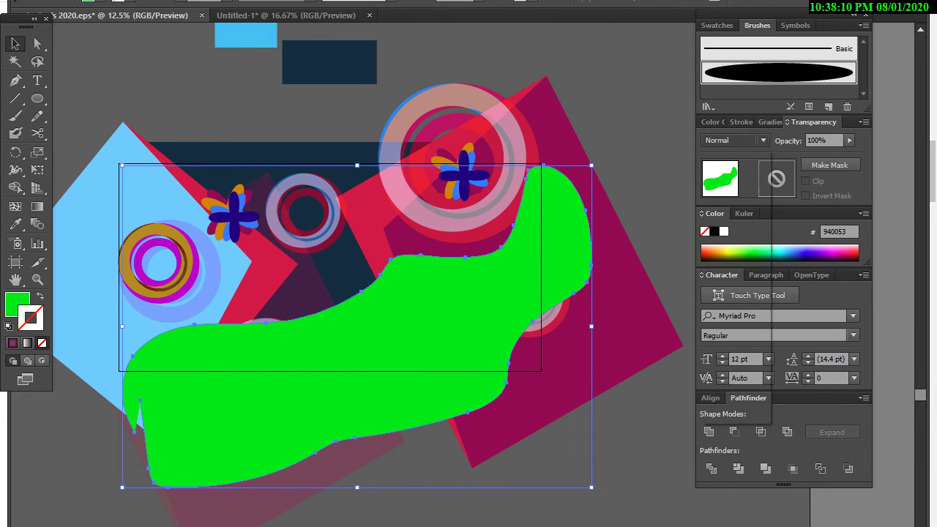
left_click(734, 140)
left_click(731, 280)
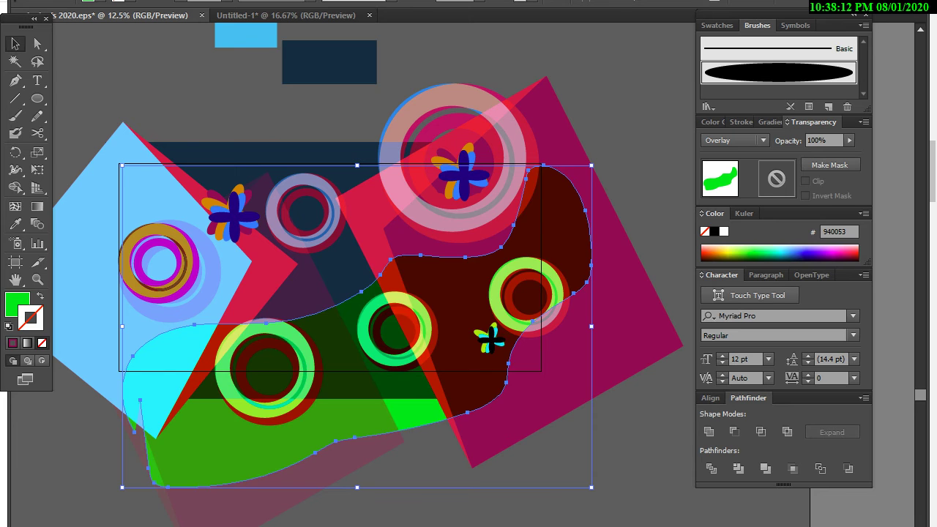
left_click_drag(439, 337, 480, 359)
left_click_drag(440, 423, 439, 413)
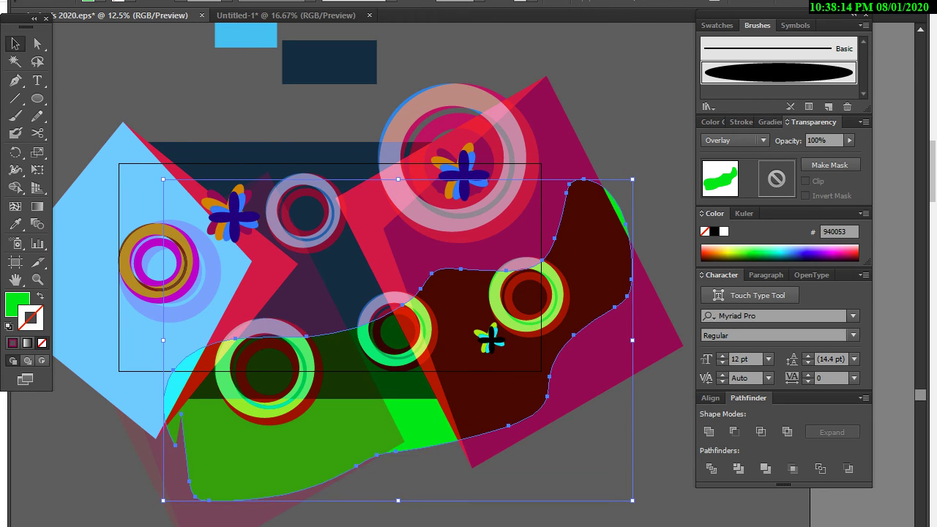
Leave the blob without an outline and refill it pale pink FFE9F7.
key("x")
left_click(808, 257)
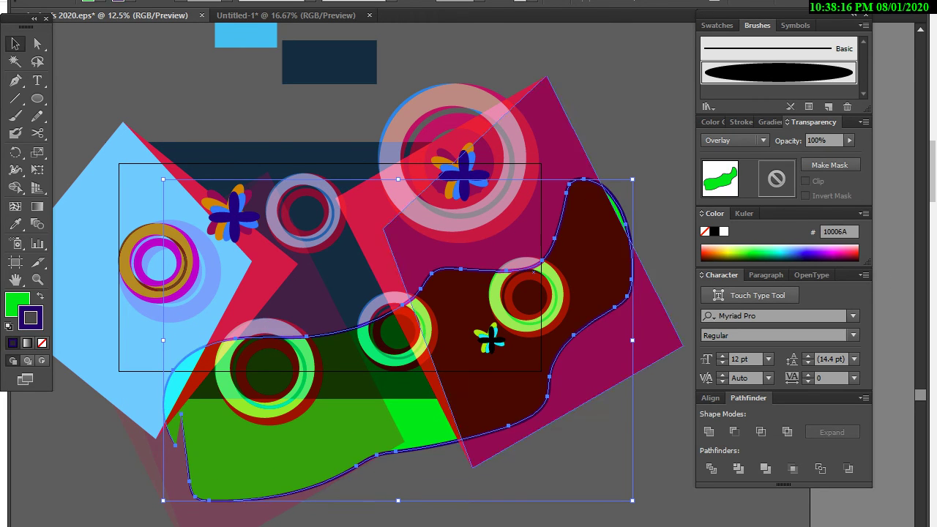
left_click(849, 252)
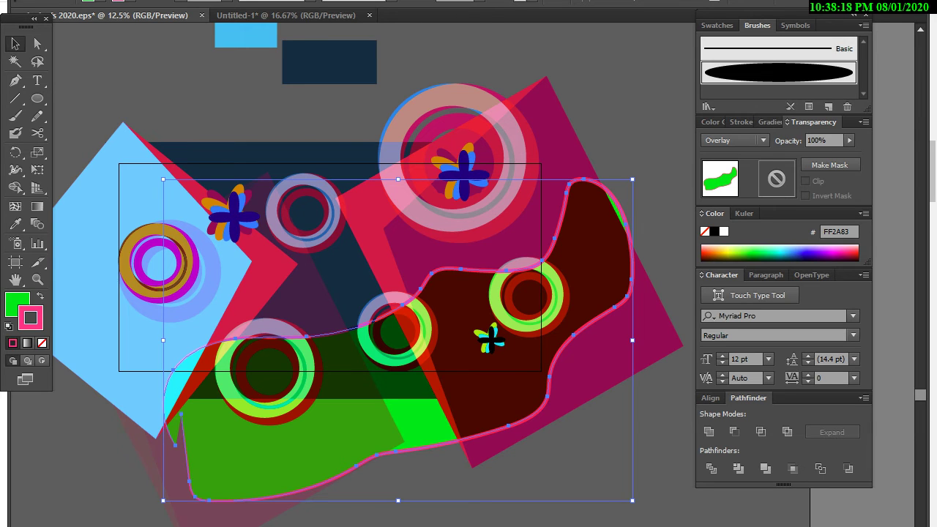
key("slash")
key("x")
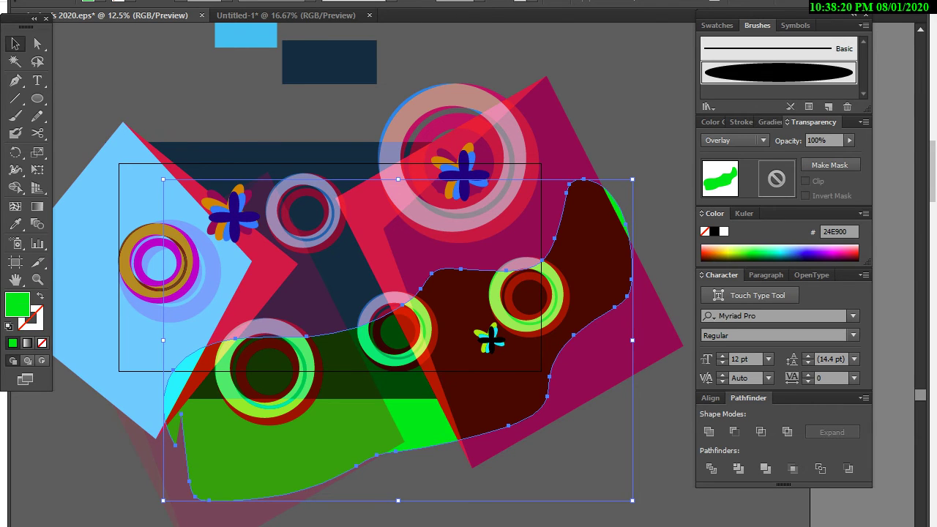
left_click_drag(711, 252, 841, 247)
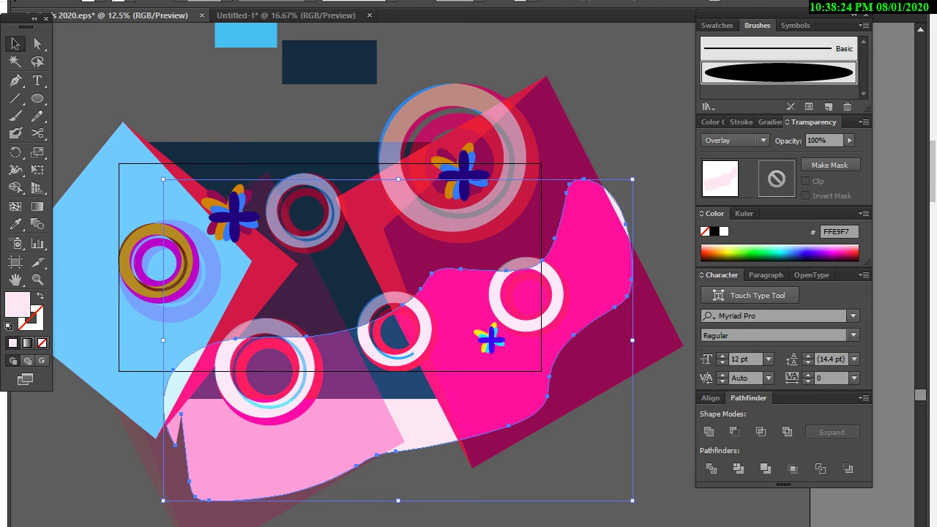
Nudge the blob and place a copy of it at the banner's upper left.
left_click_drag(512, 351, 516, 369)
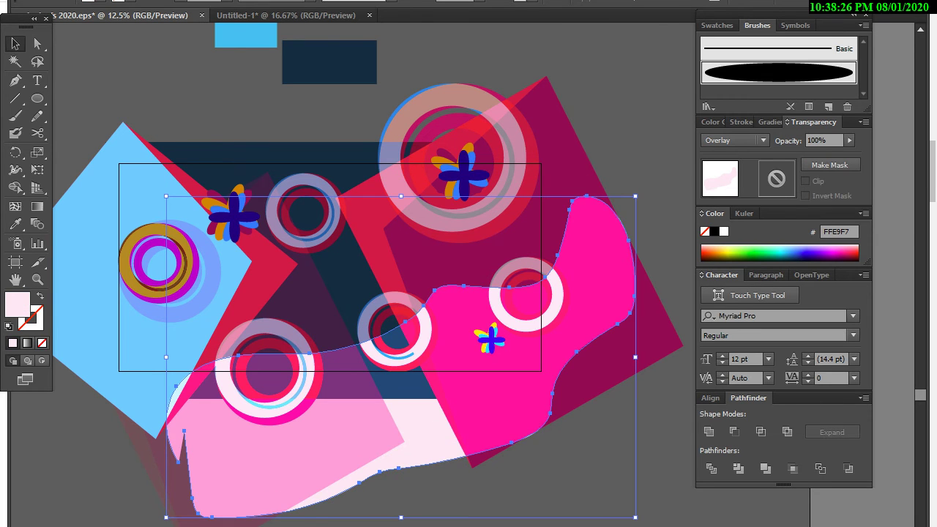
left_click_drag(433, 375, 213, 214)
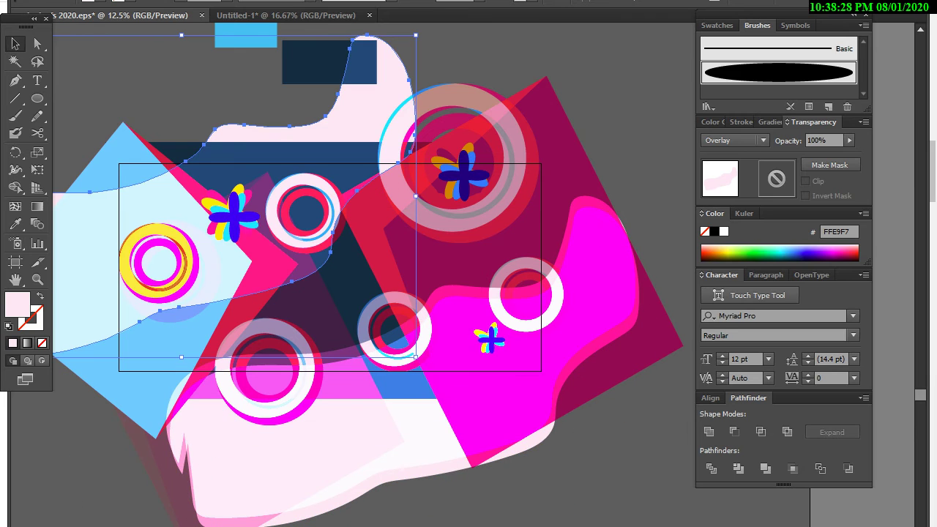
left_click_drag(292, 165, 240, 165)
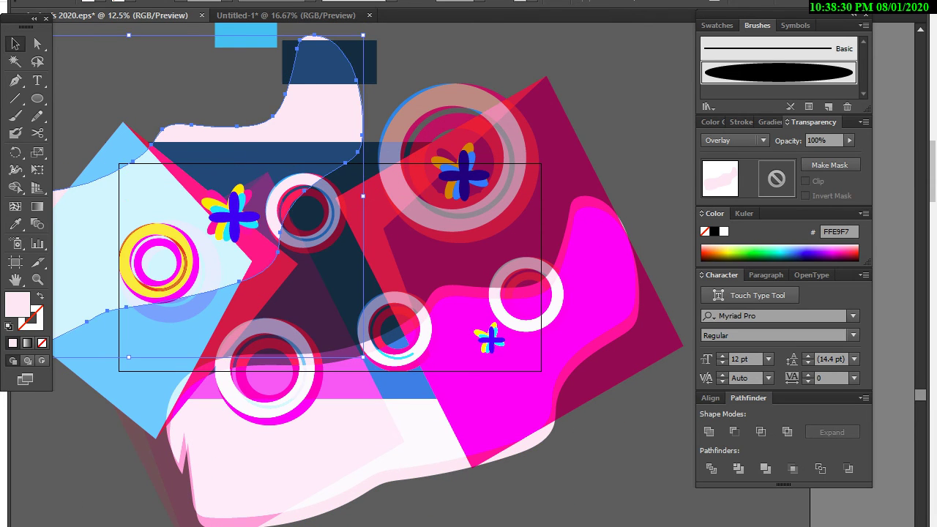
Fill the blob copy pink FF6A93 and blend it with Hue.
left_click_drag(724, 258, 704, 251)
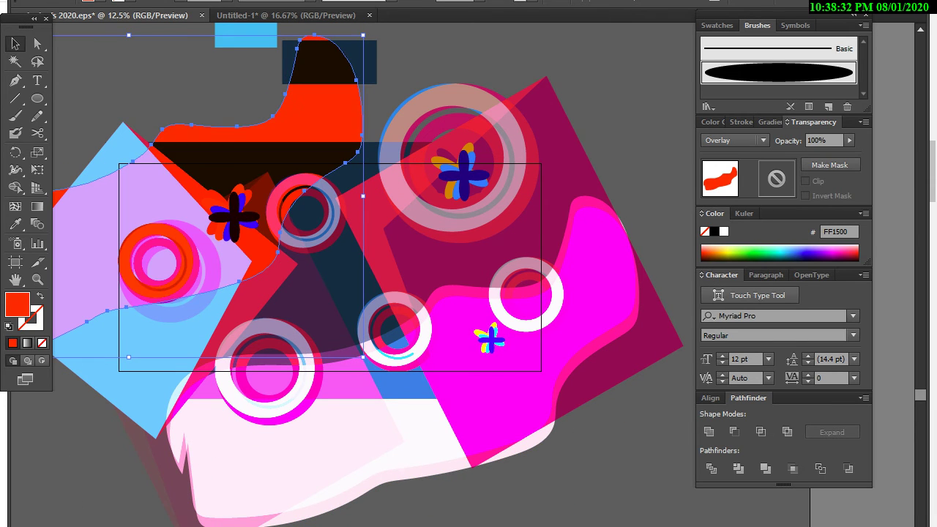
left_click_drag(835, 253, 849, 249)
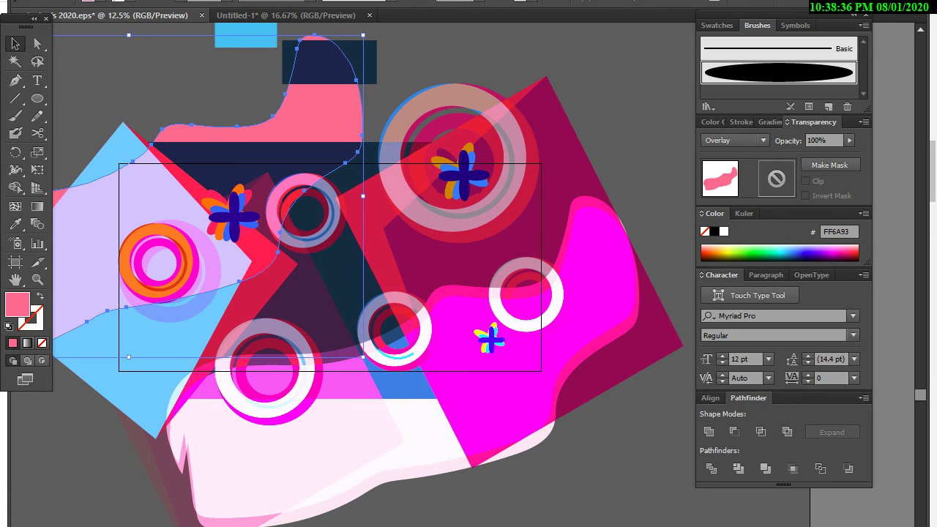
left_click(732, 140)
left_click(724, 368)
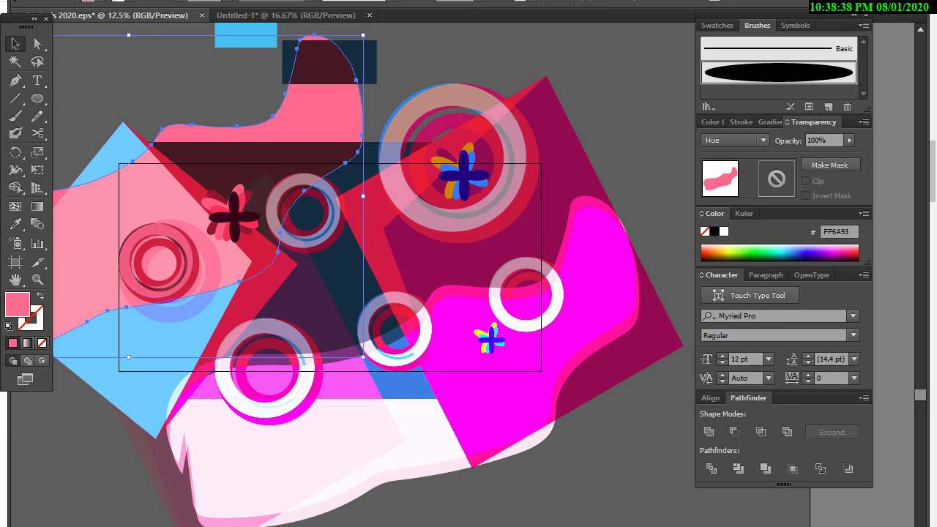
key("ctrl+shift+a")
scroll(374, 274, "up", 1)
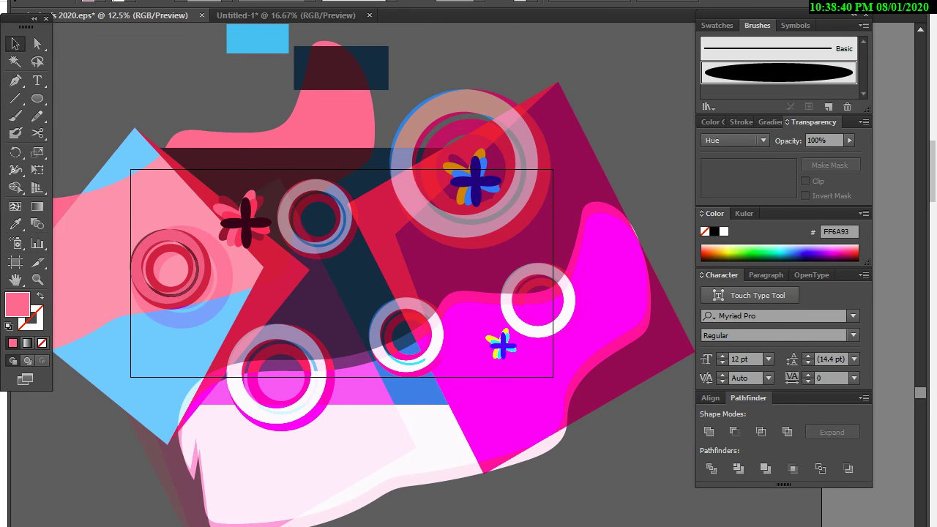
Nudge the pink blob and draw a rectangle covering the whole artboard.
mouse_move(329, 110)
left_mouse_down()
mouse_move(313, 95)
mouse_move(321, 98)
left_mouse_up()
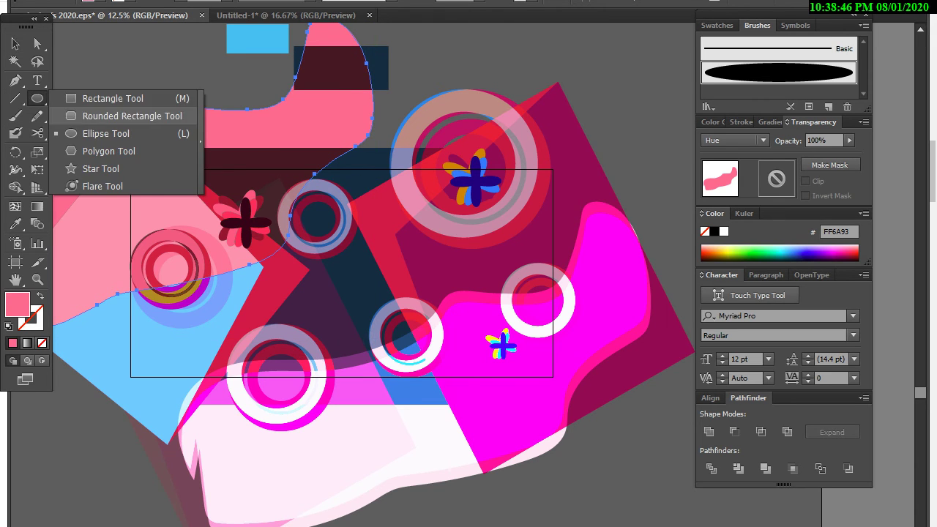
left_click_drag(37, 98, 95, 96)
left_click_drag(108, 170, 589, 396)
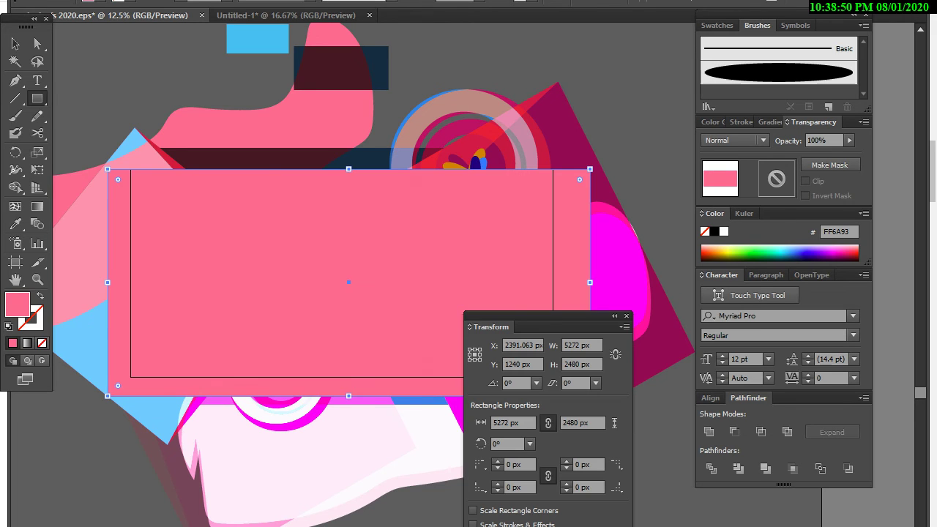
left_click_drag(505, 327, 567, 488)
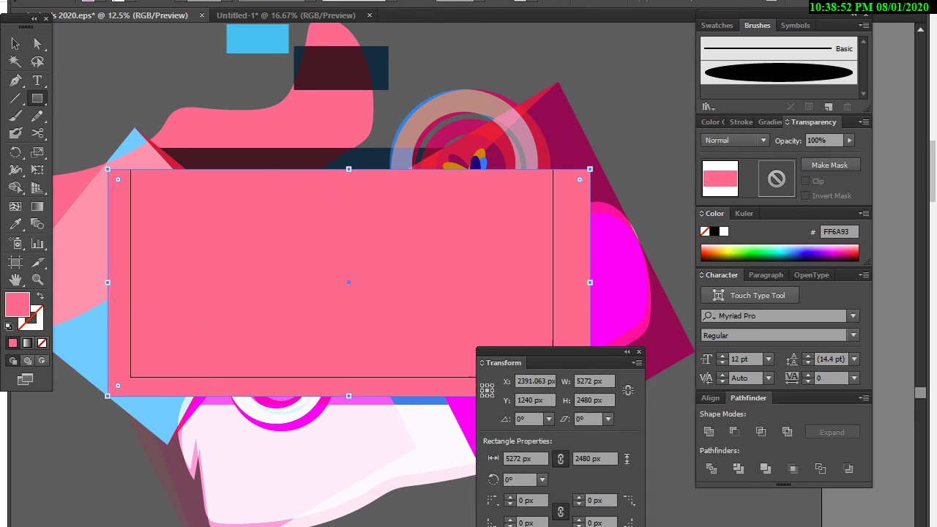
key("v")
Delete the small blue rectangle and move the dark navy rectangle up and right.
scroll(348, 282, "up", 3)
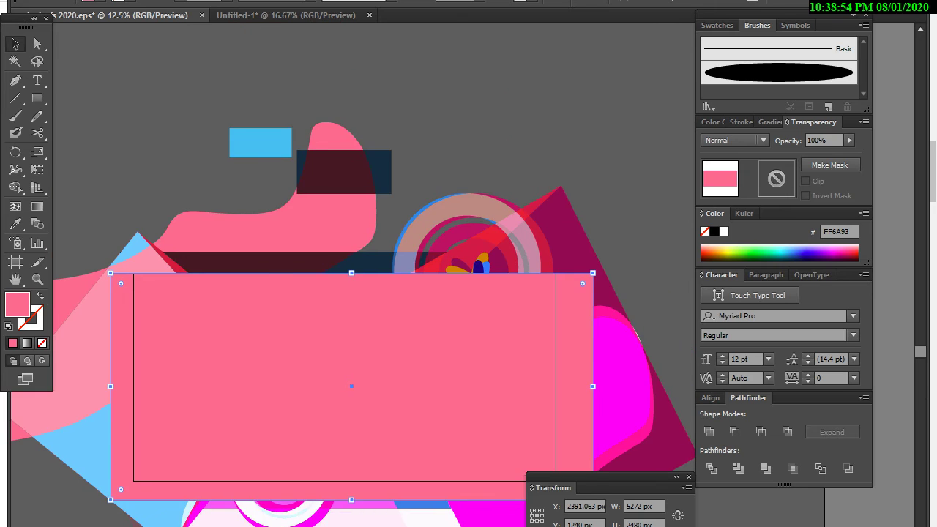
left_click(259, 143)
key("Delete")
left_click_drag(366, 170, 447, 90)
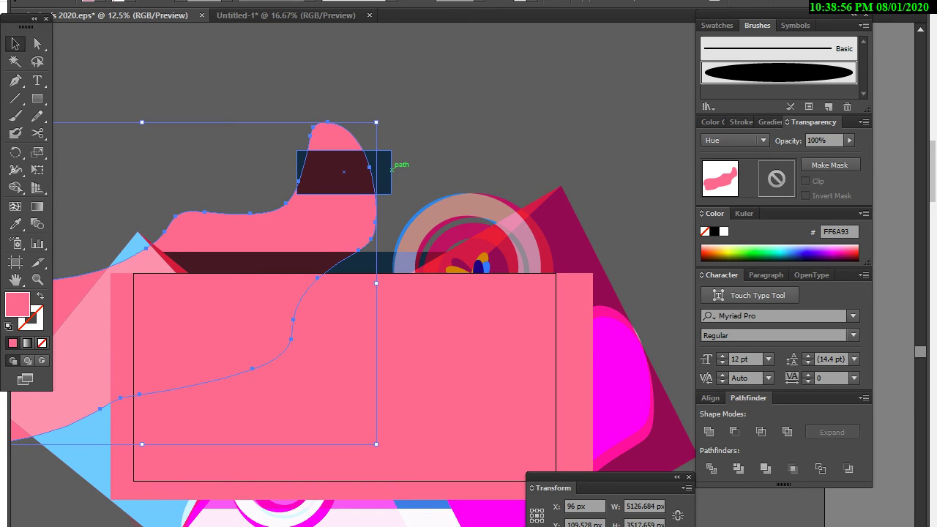
scroll(352, 293, "down", 3)
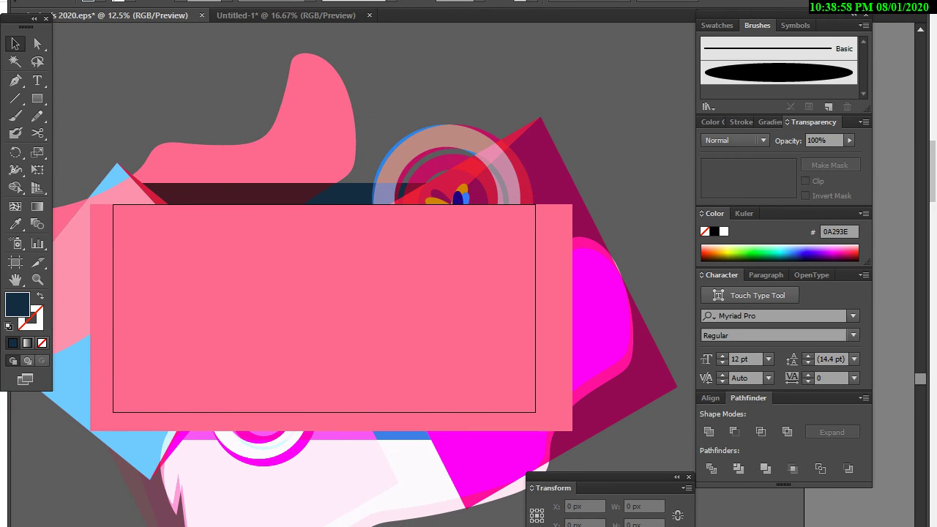
Clip all the artwork to the rectangle and fit the artboard to the artwork bounds.
key("ctrl+a")
right_click(449, 355)
left_click(502, 437)
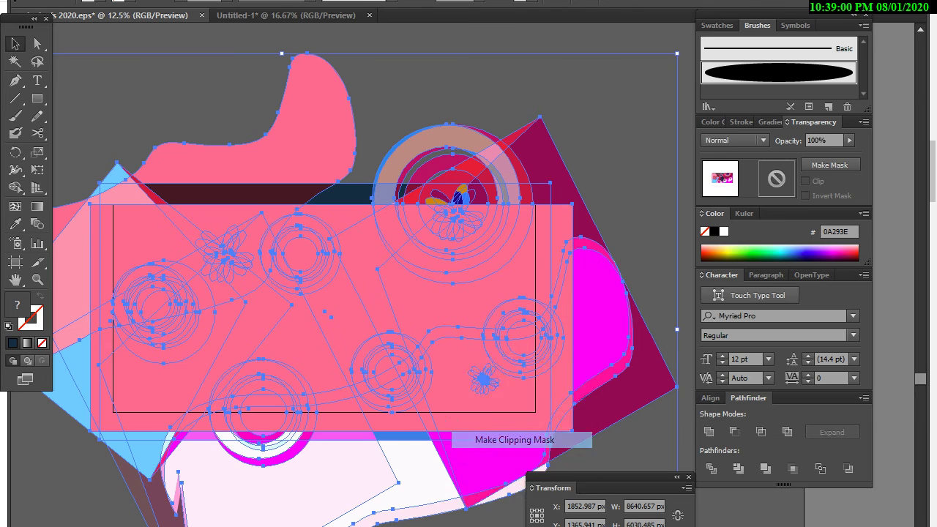
key("shift+o")
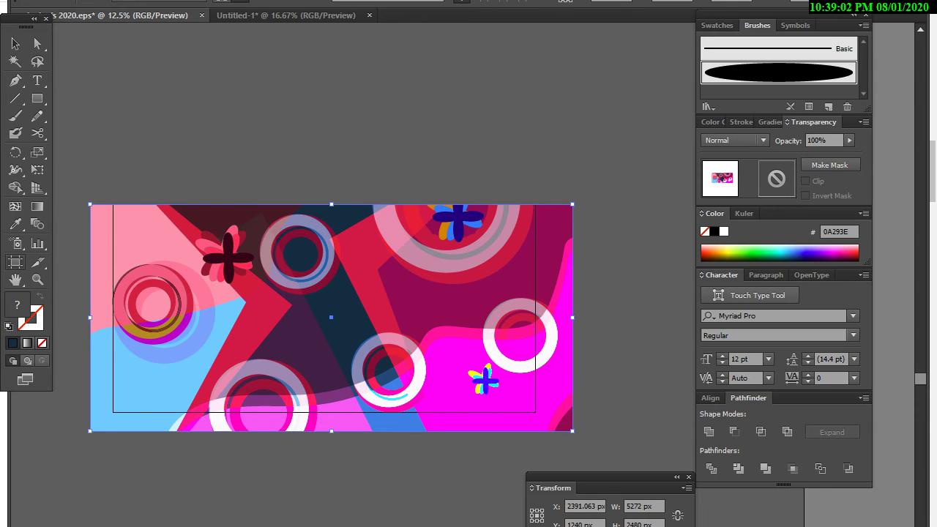
left_click(161, 2)
left_click(161, 27)
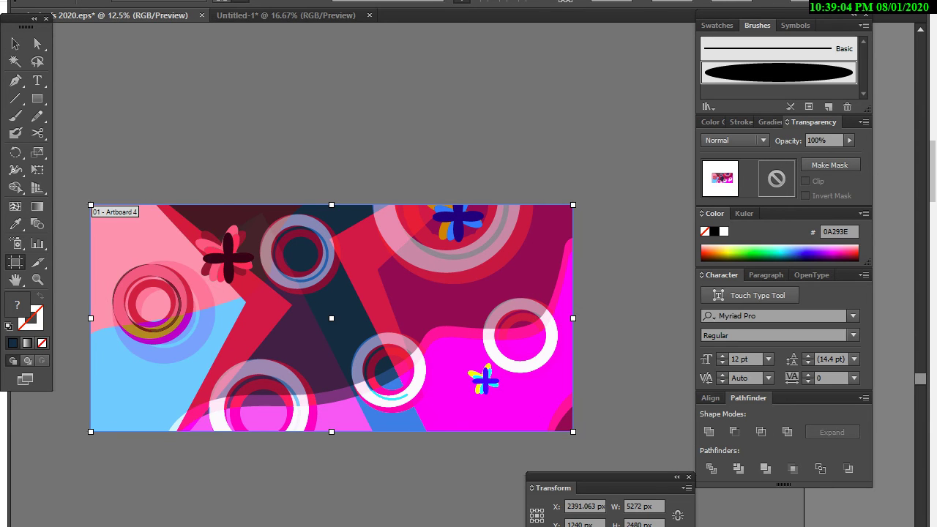
left_click(14, 43)
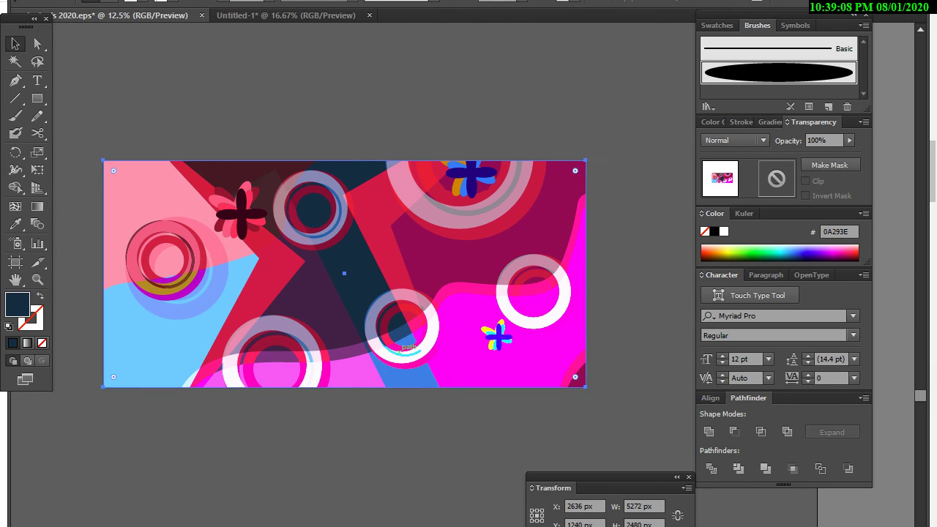
Move the clipped banner into Untitled-1, paste it back in place, and release its clipping mask.
key("Delete")
key("ctrl+Tab")
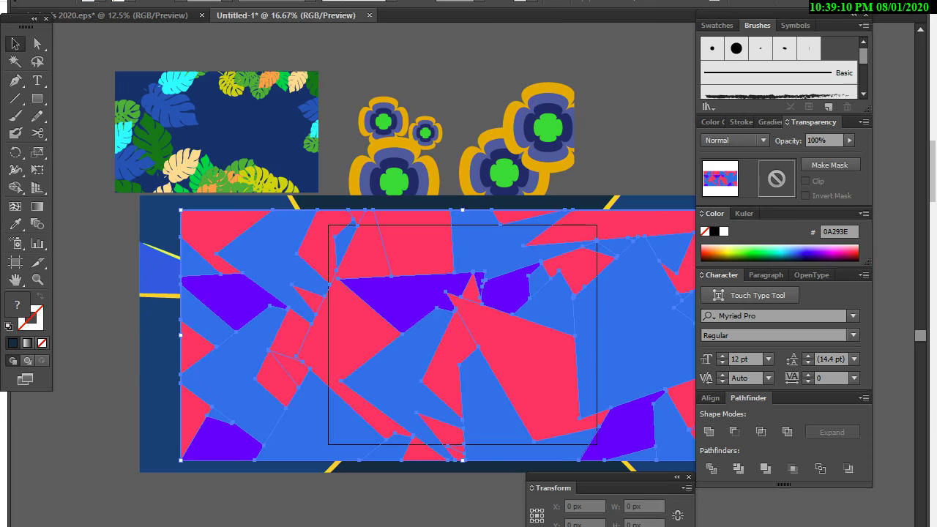
key("ctrl+v")
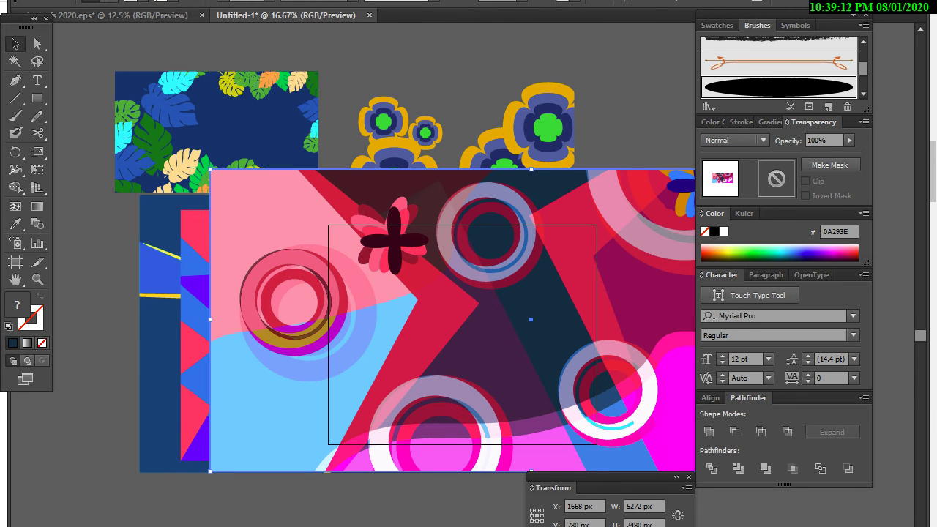
left_click(117, 14)
key("ctrl+f")
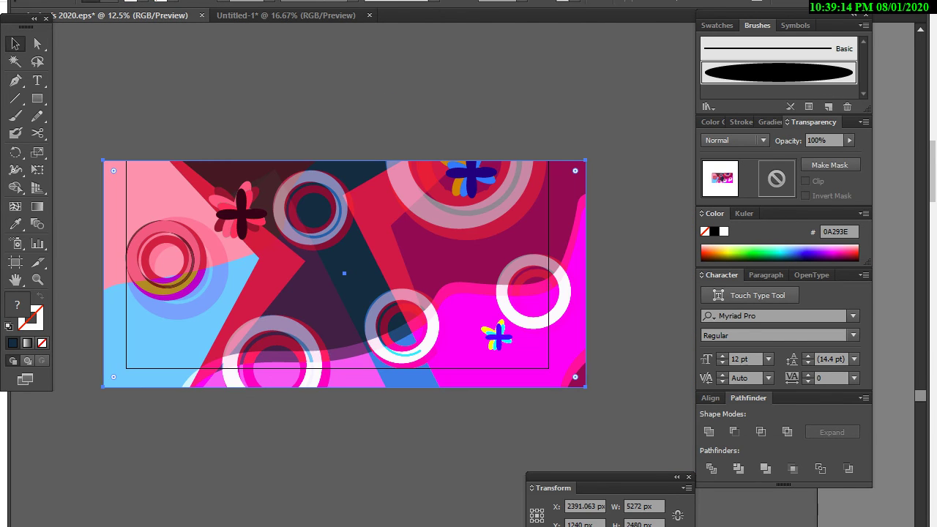
key("ctrl+alt+7")
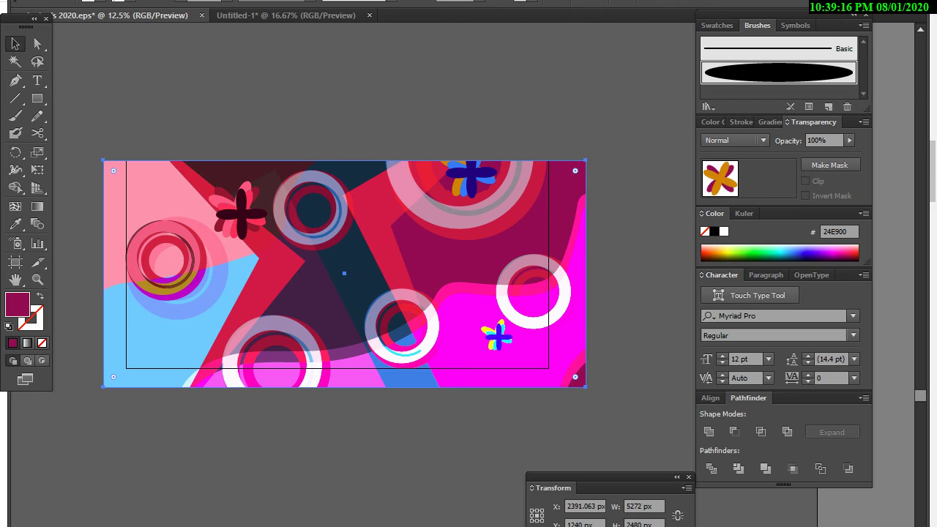
Select the left diamond and give it a near-black 001514 fill.
key("ctrl+shift+a")
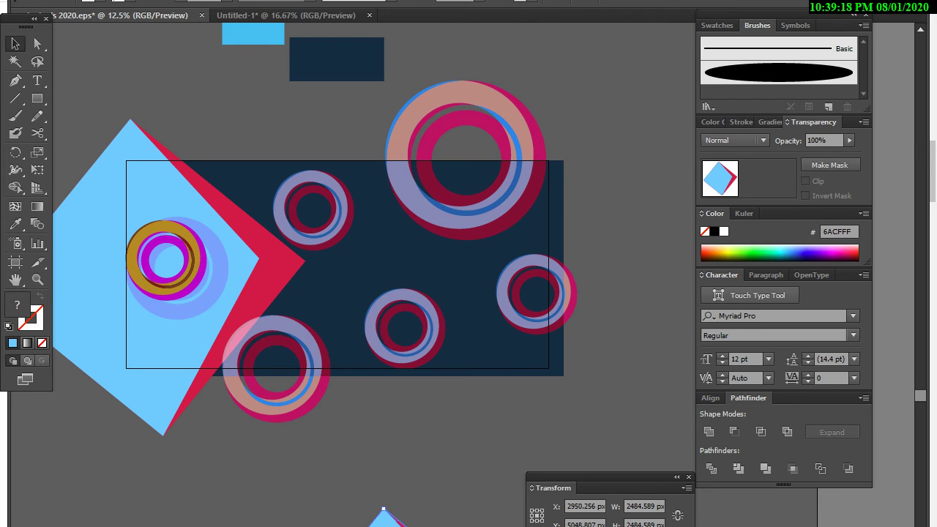
scroll(315, 251, "down", 1)
left_click(180, 256)
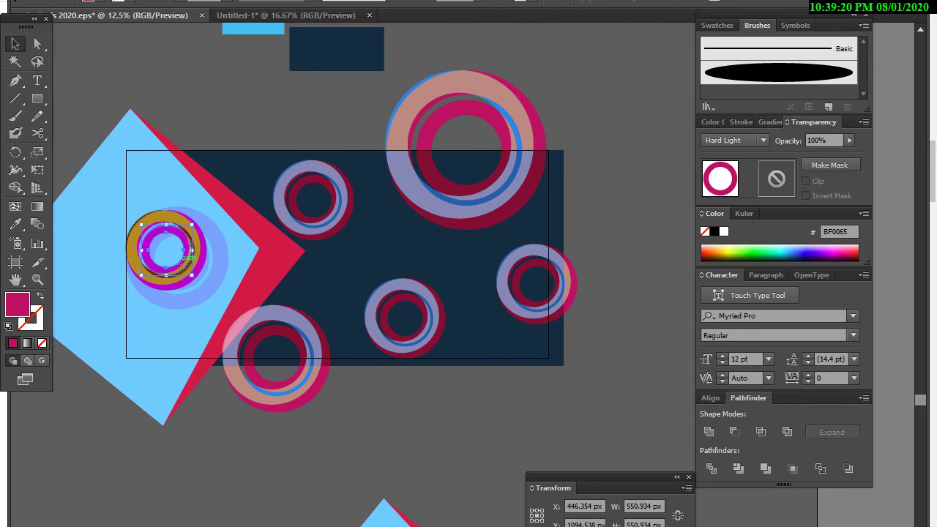
left_click(281, 249)
key("ctrl+shift+bracketright")
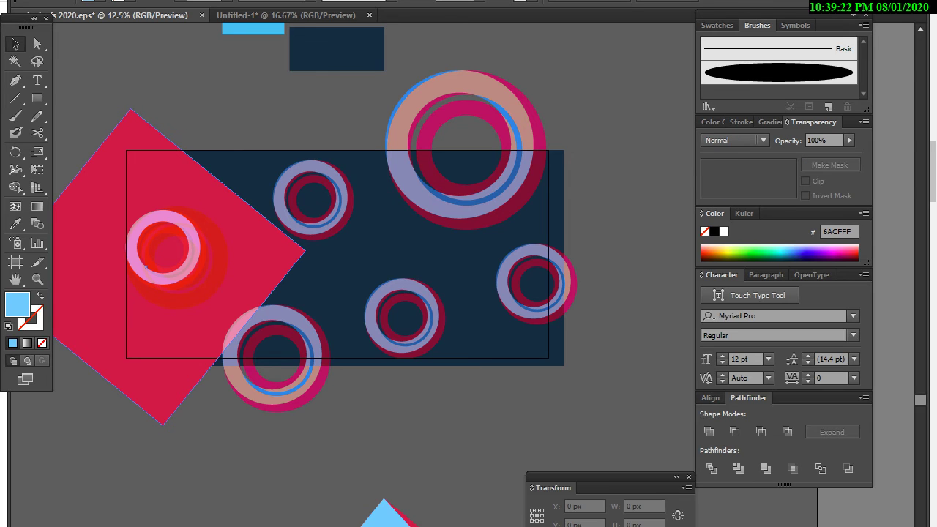
left_click(163, 247)
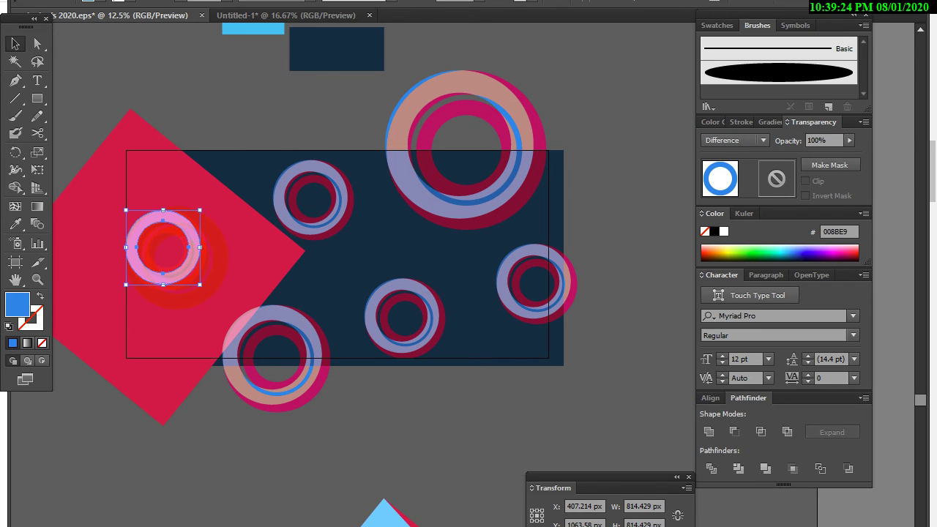
left_click_drag(163, 247, 378, 253)
key("ctrl+z")
key("ctrl+z")
key("ctrl+z")
key("ctrl+z")
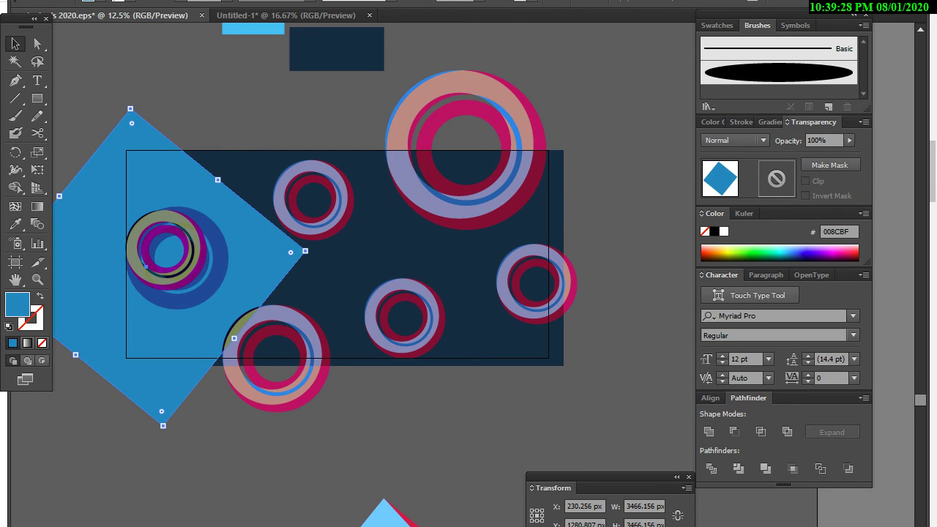
key("ctrl+z")
key("ctrl+z")
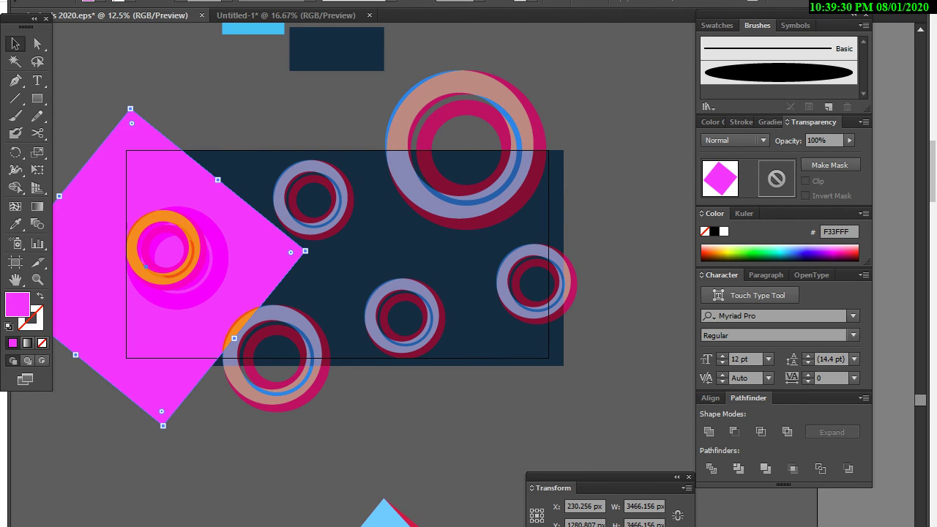
key("ctrl+z")
key("ctrl+z")
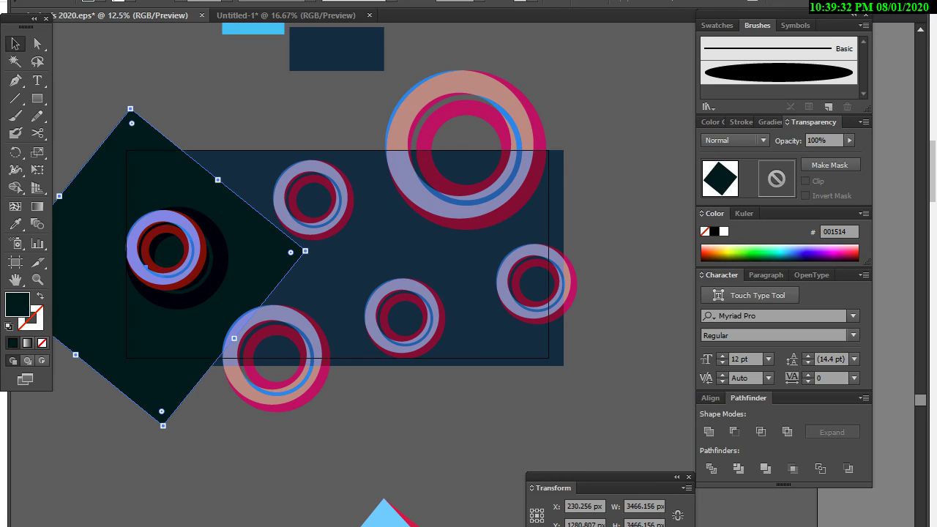
Duplicate the dark diamond to the lower right, colour it crimson AA004B, and move it up.
mouse_move(174, 268)
left_mouse_down()
mouse_move(487, 289)
mouse_move(499, 335)
left_mouse_up()
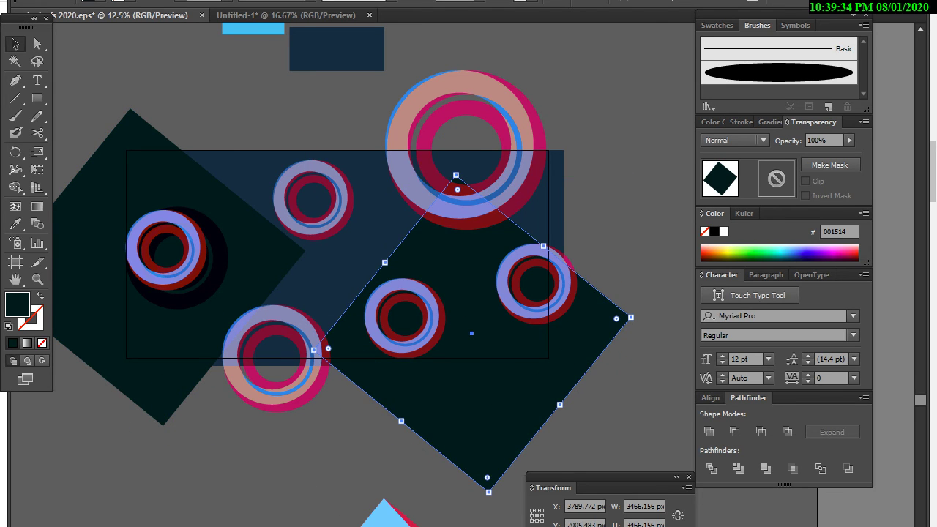
left_click(719, 252)
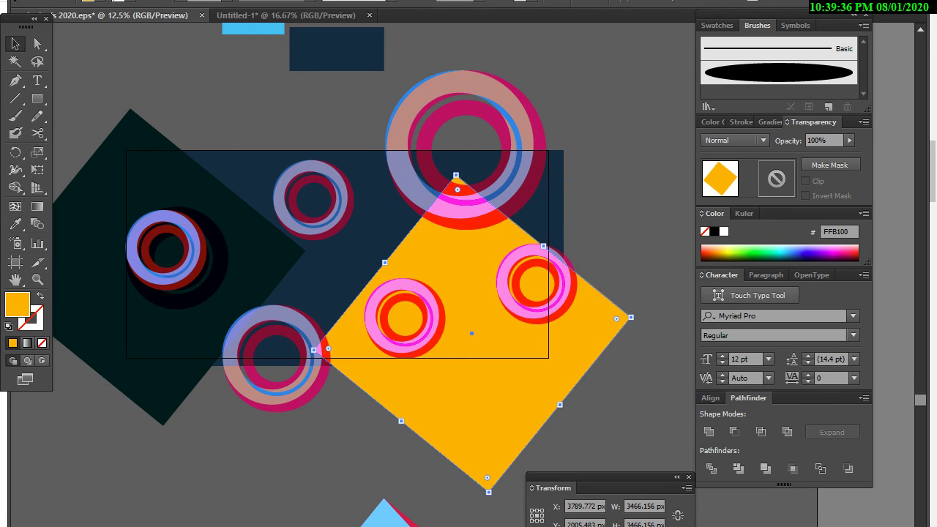
left_click(761, 253)
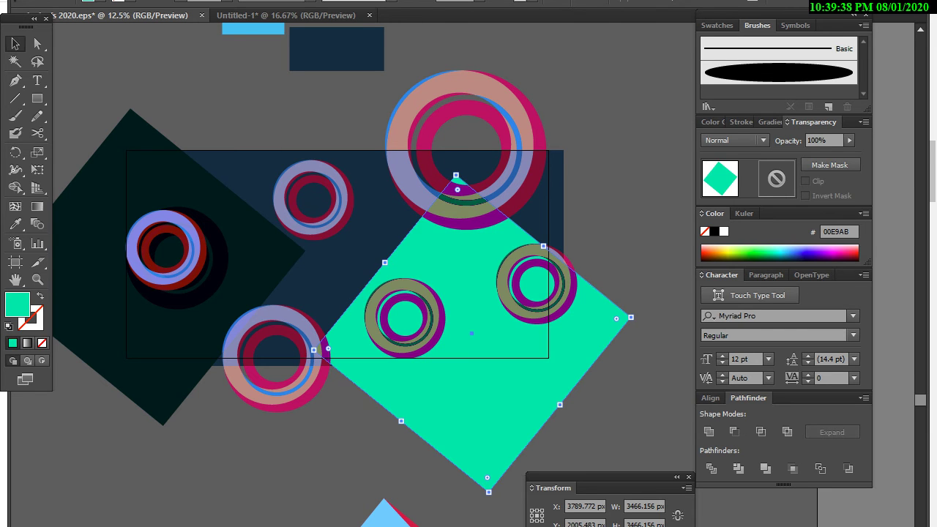
left_click(820, 254)
left_click(851, 257)
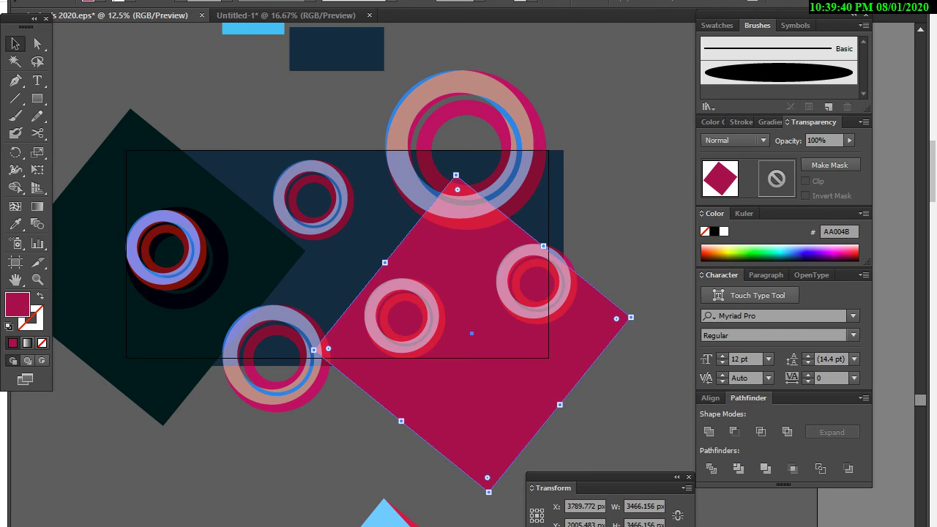
left_click_drag(478, 350, 466, 189)
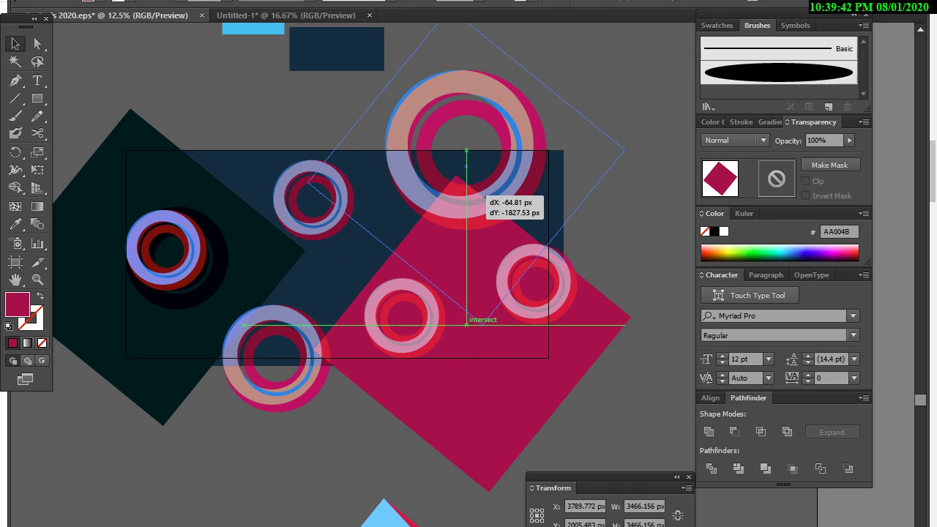
Copy the pink diamond onto the left dark diamond and colour it yellow FFDC2A.
mouse_move(468, 230)
left_mouse_down()
mouse_move(459, 188)
mouse_move(466, 229)
mouse_move(478, 199)
left_mouse_up()
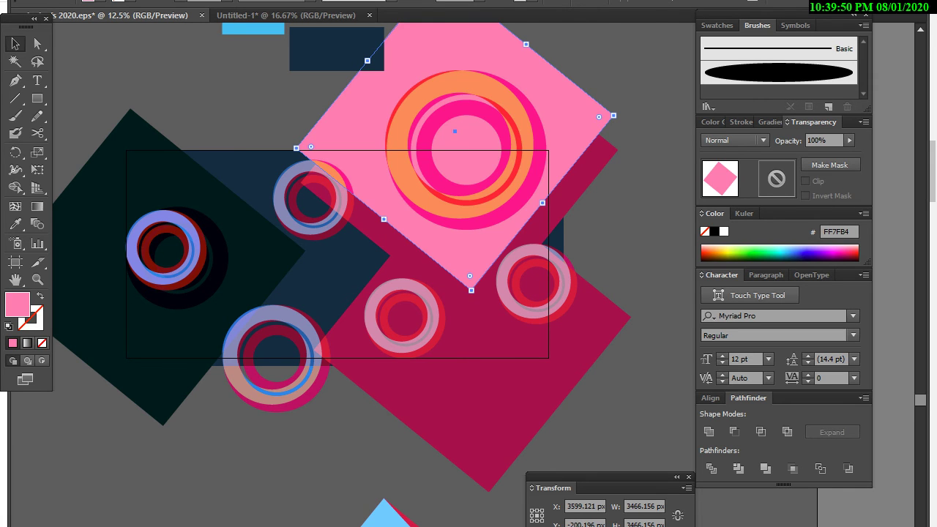
left_click_drag(550, 85, 202, 228)
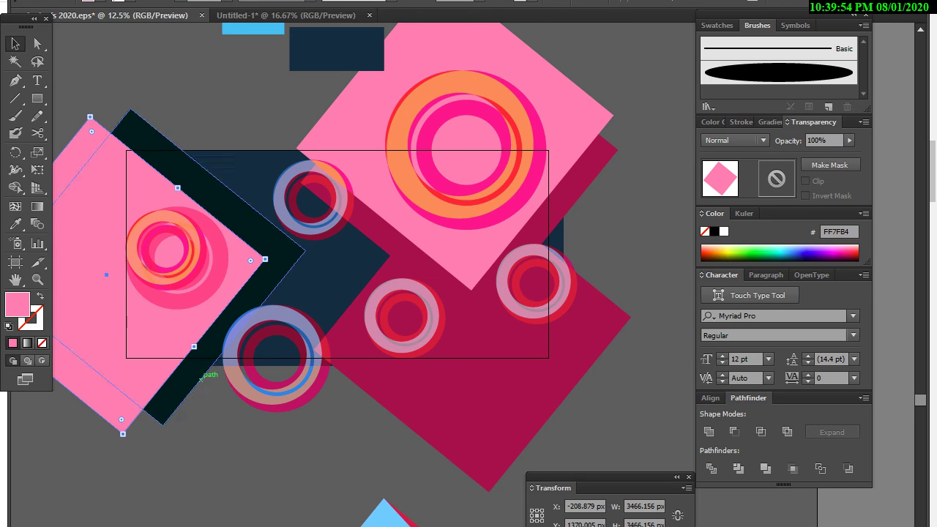
left_click(722, 253)
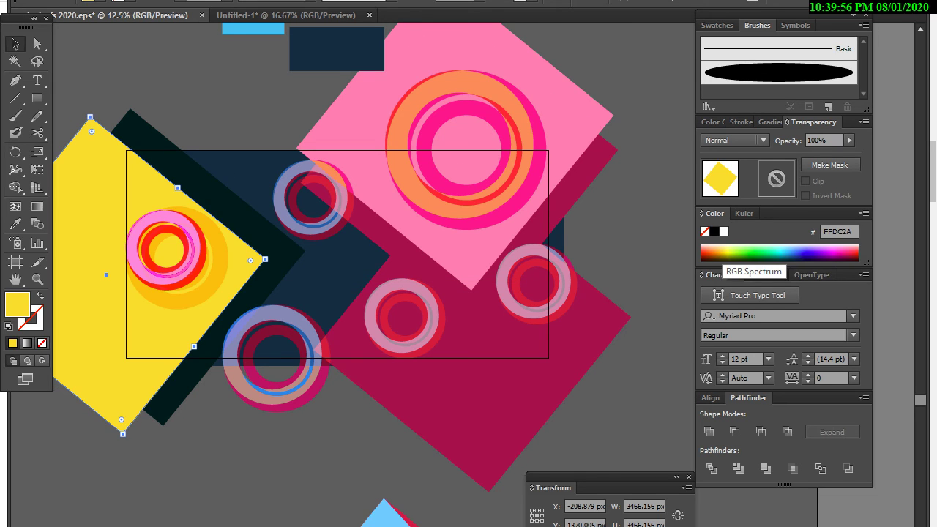
key("ctrl+shift+a")
Add a smaller yellow diamond copy below it and reposition a copy of the left ring.
left_click_drag(104, 270, 214, 380)
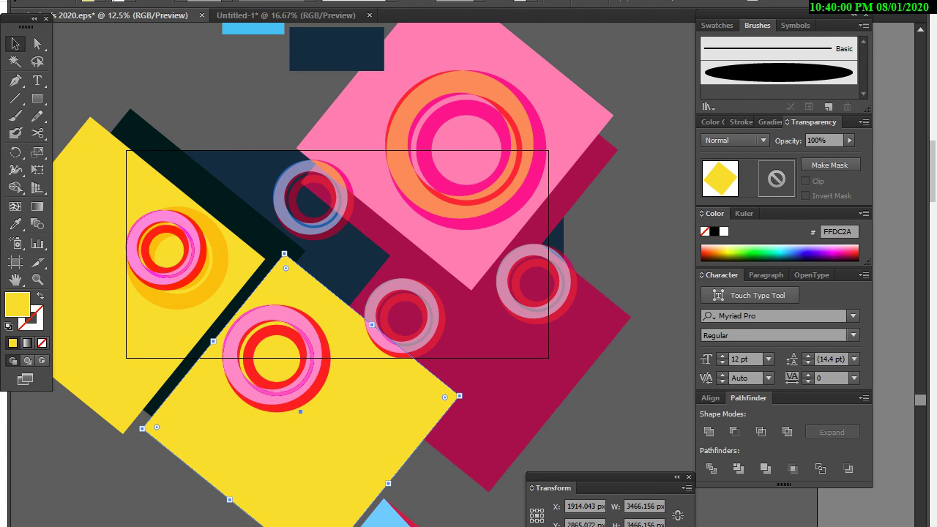
left_click_drag(388, 483, 336, 440)
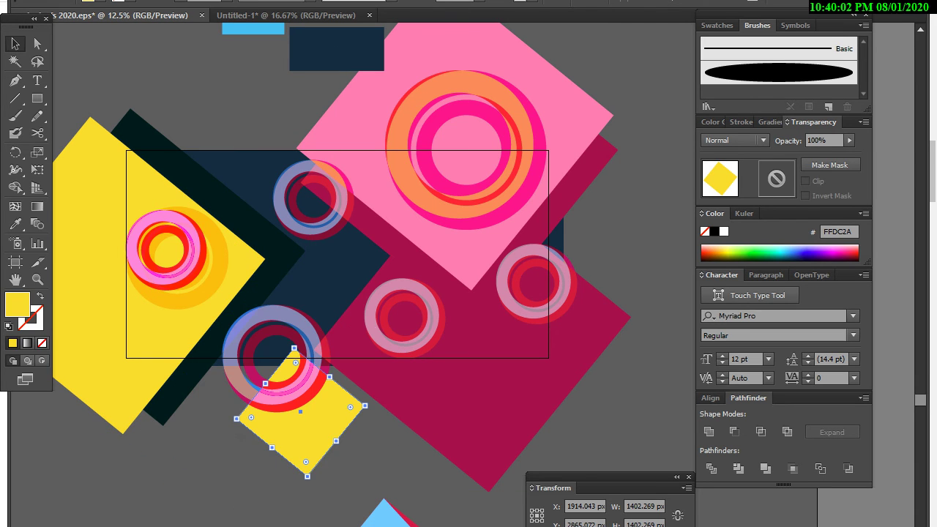
left_click_drag(300, 411, 253, 357)
left_click_drag(134, 232, 183, 139)
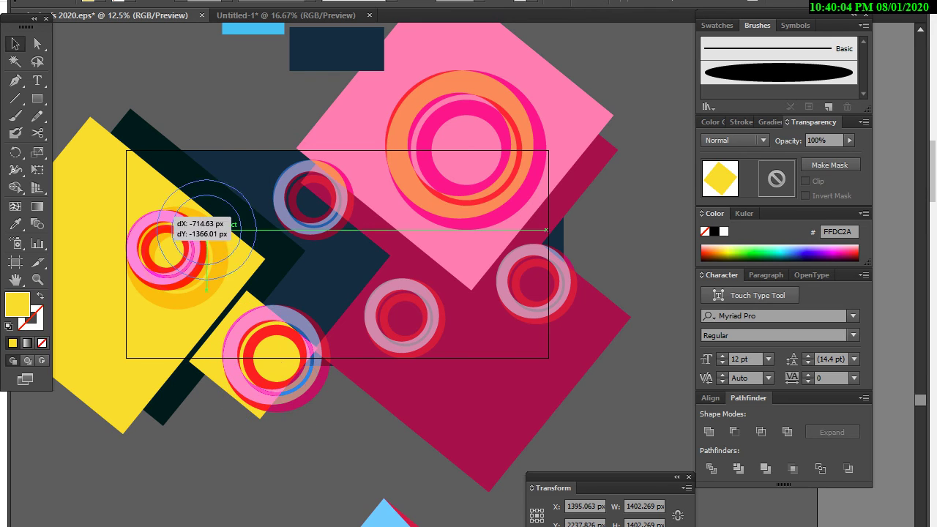
Restore the blue ring and round the small yellow diamond's corners with the corner widget.
key("ctrl+z")
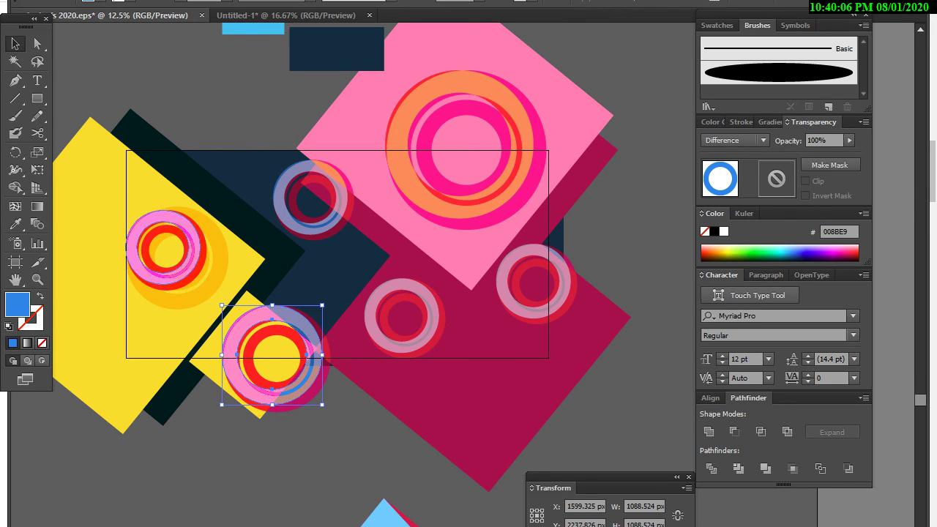
left_click(207, 357)
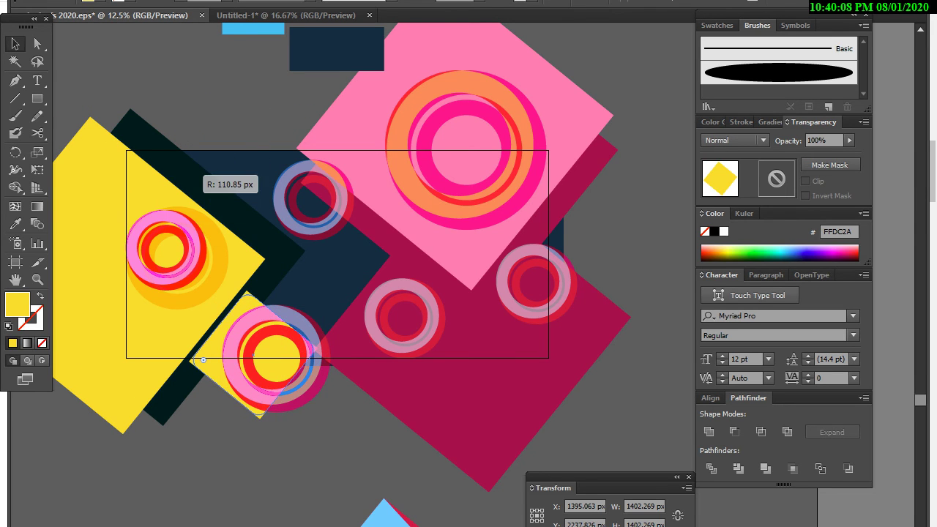
left_click_drag(205, 359, 241, 364)
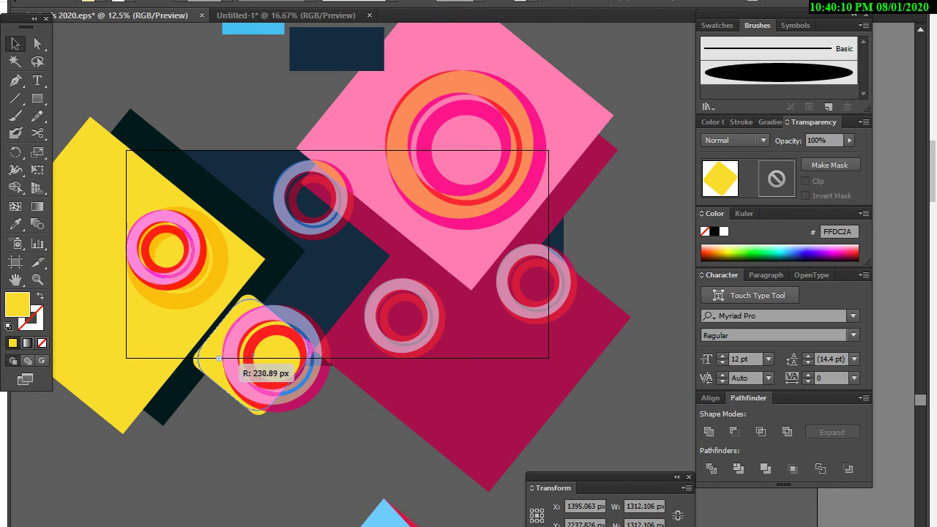
key("ctrl+shift+a")
Place a copy of the rounded yellow shape near the banner's top-left.
left_click(14, 43)
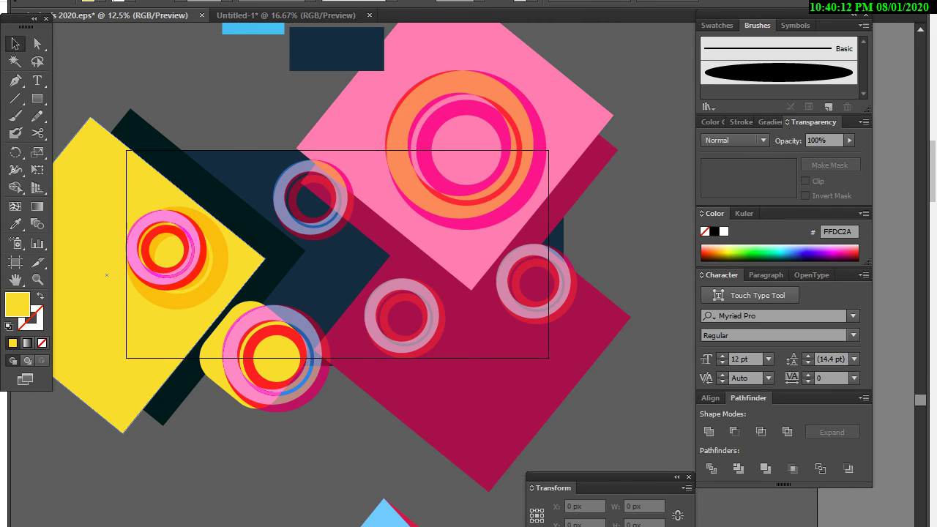
left_click(278, 373)
left_click(211, 354)
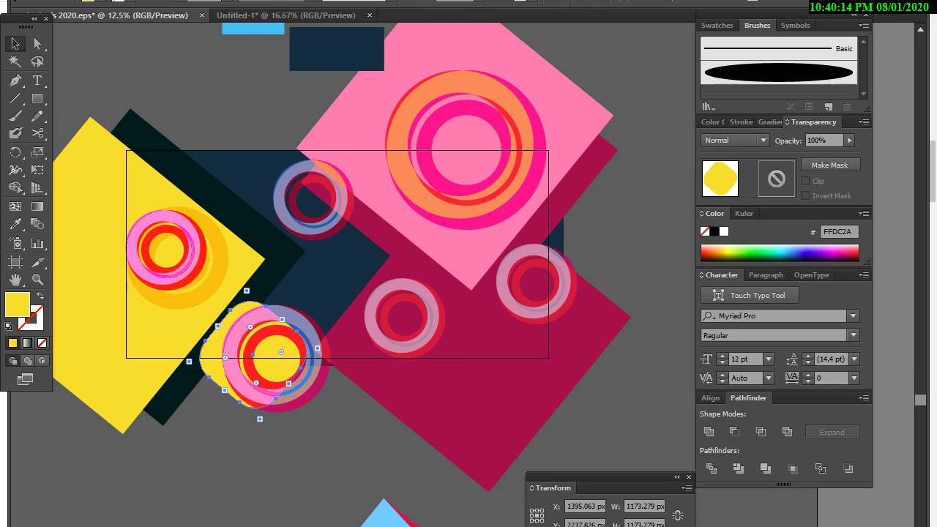
left_click_drag(254, 355, 229, 167)
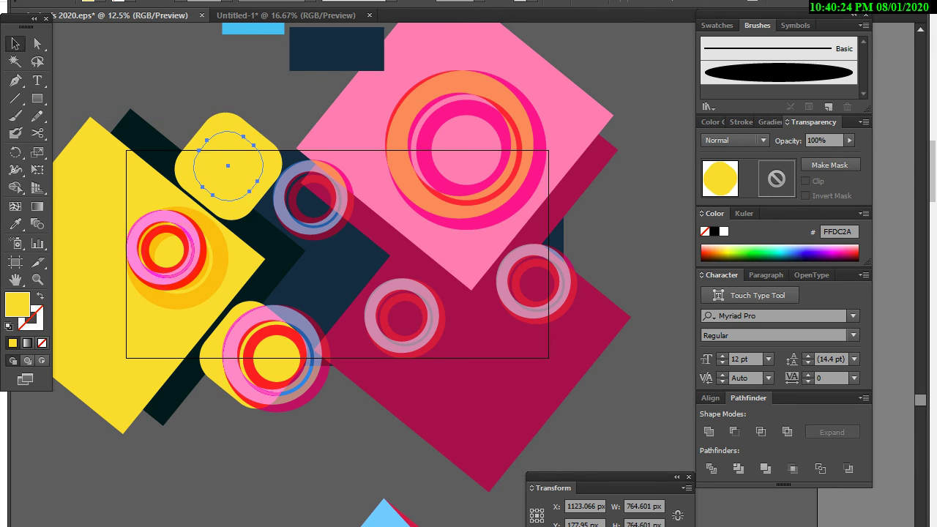
Subtract the circle from the yellow rounded square with Minus Front to form a ring.
key("ctrl+shift+a")
left_click(229, 166)
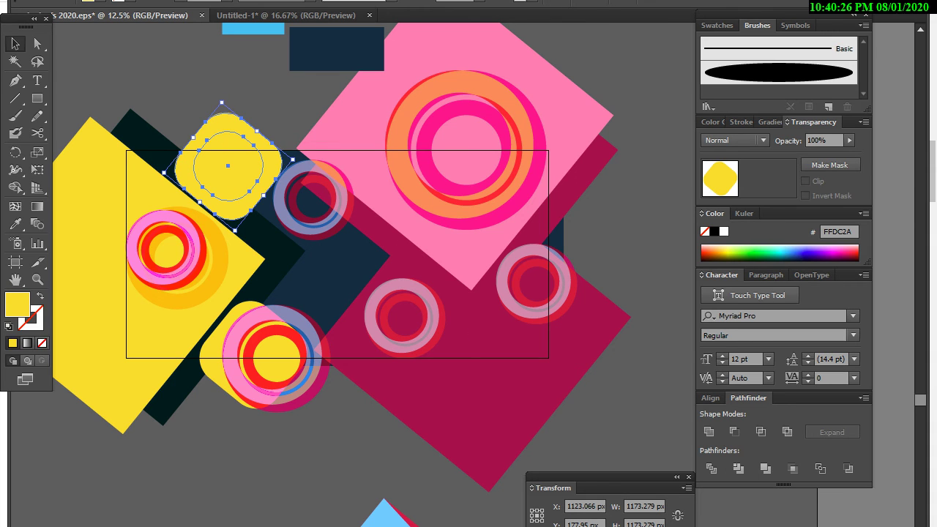
left_click(734, 432)
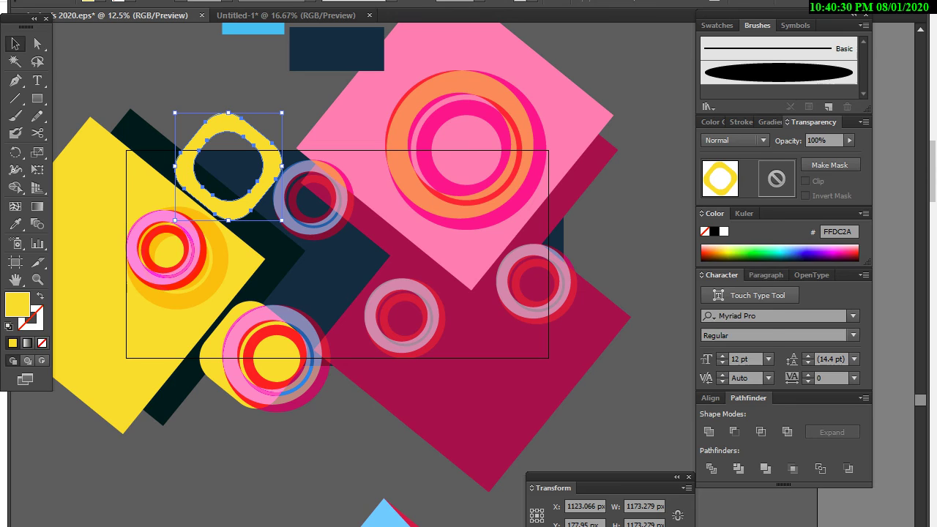
Set the ring to Hard Light, colour it light blue, and drag a copy mid-banner.
left_click(734, 140)
left_click(732, 312)
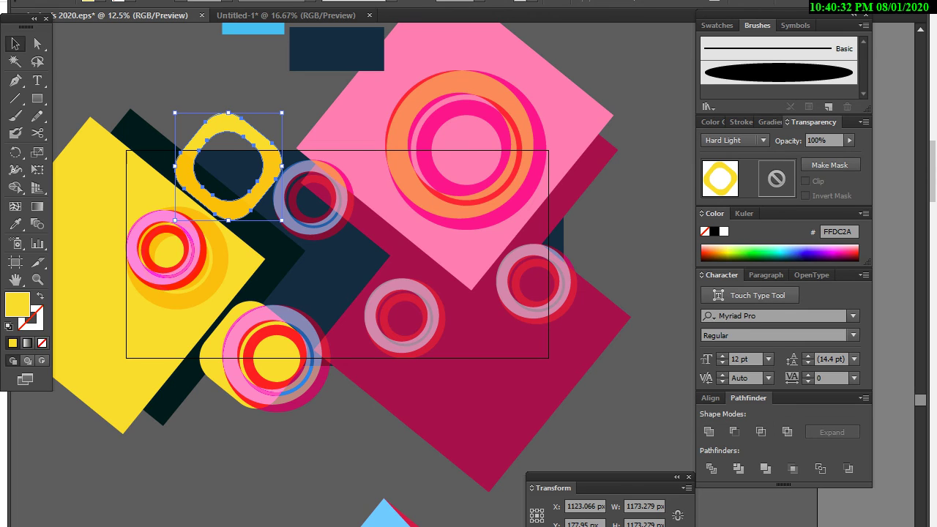
left_click_drag(769, 256, 770, 258)
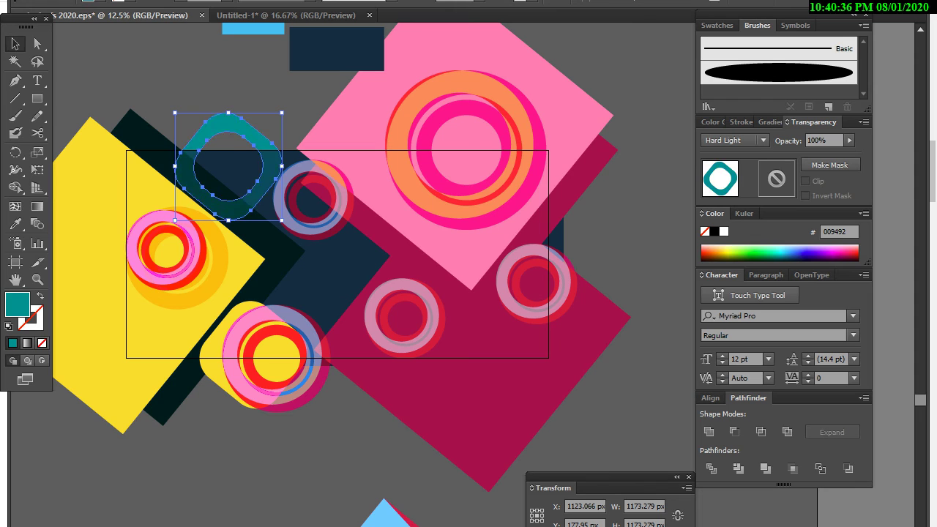
left_click(753, 253)
left_click(802, 249)
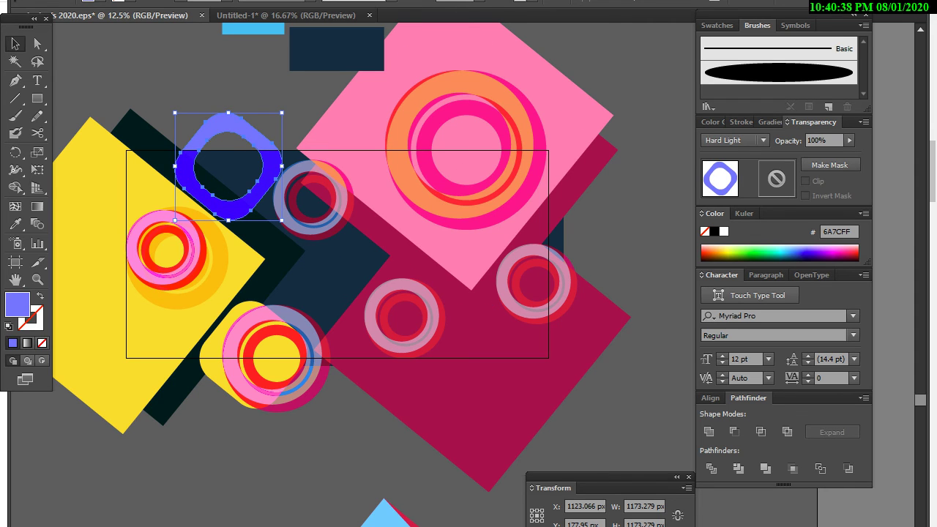
left_click_drag(228, 166, 338, 285)
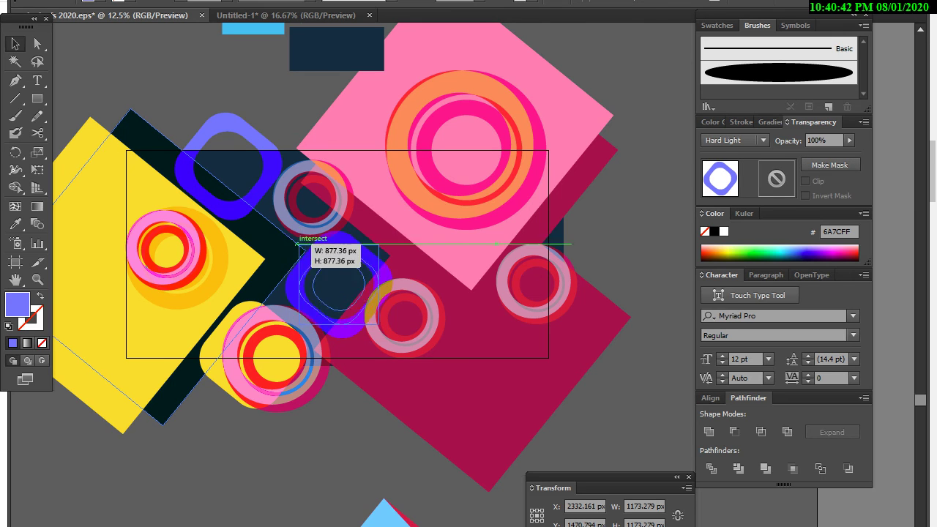
Shrink the blue ring copy, then add an enlarged lower-right copy coloured green 00D466.
left_click_drag(286, 231, 303, 248)
mouse_move(338, 284)
left_mouse_down()
mouse_move(277, 309)
mouse_move(477, 341)
left_mouse_up()
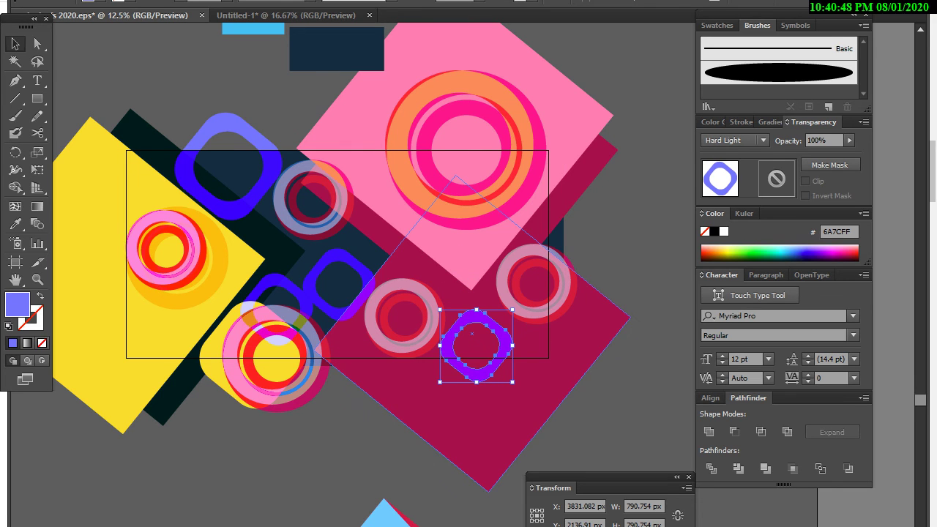
left_click_drag(513, 382, 531, 401)
left_click(746, 253)
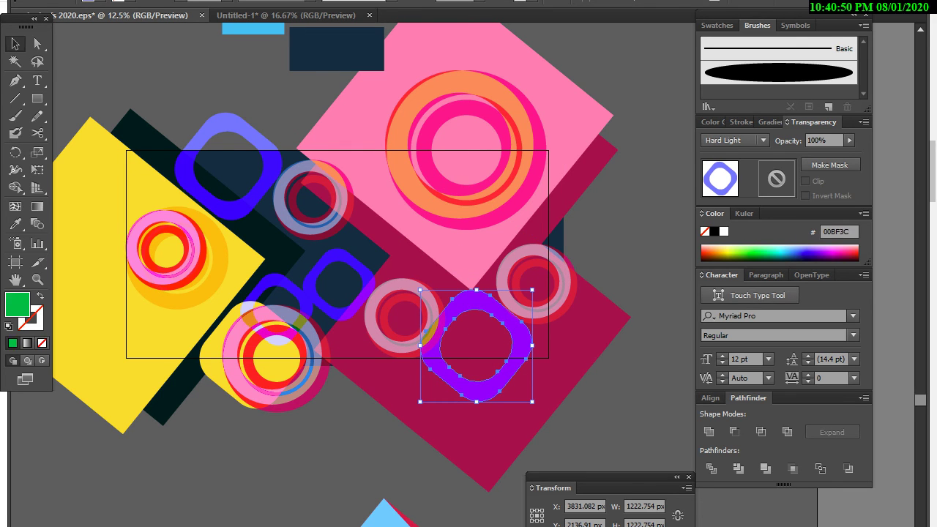
left_click(827, 253)
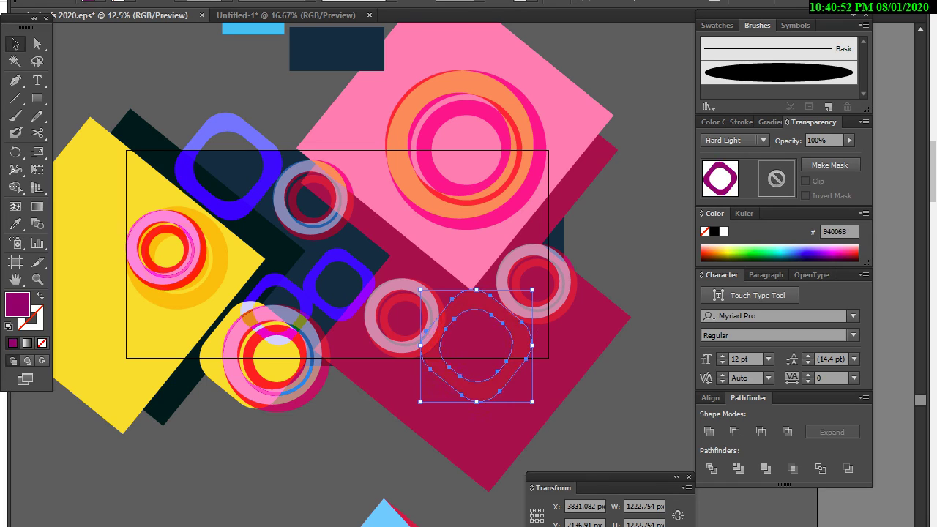
left_click(805, 259)
left_click(747, 259)
left_click(729, 251)
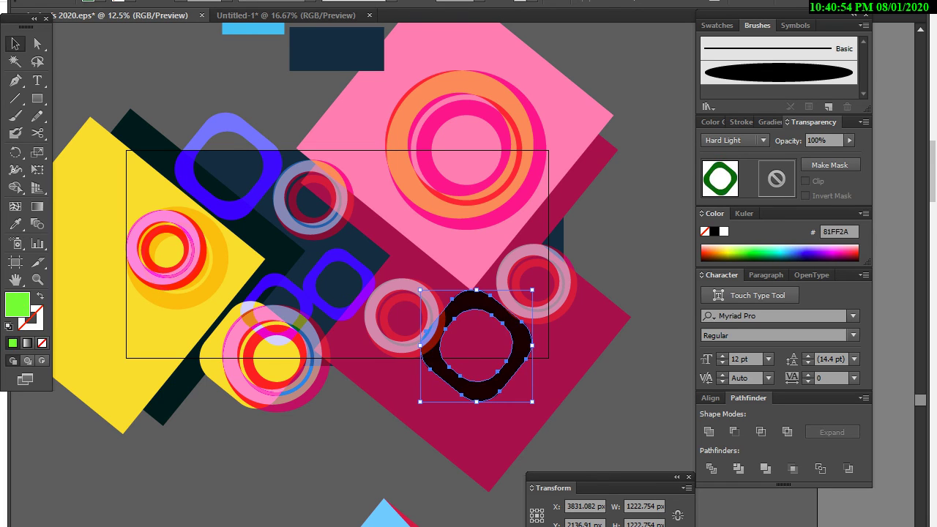
left_click(735, 256)
key("Return")
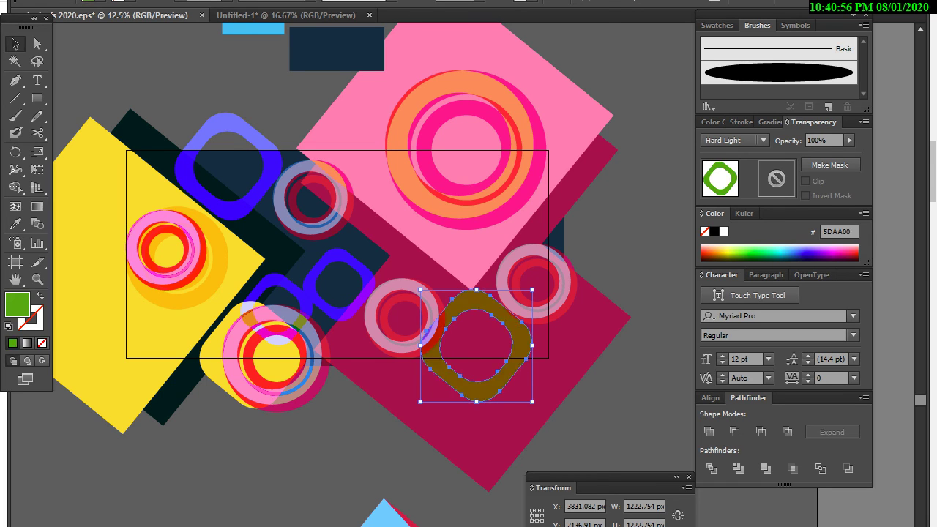
type("00D466")
key("Return")
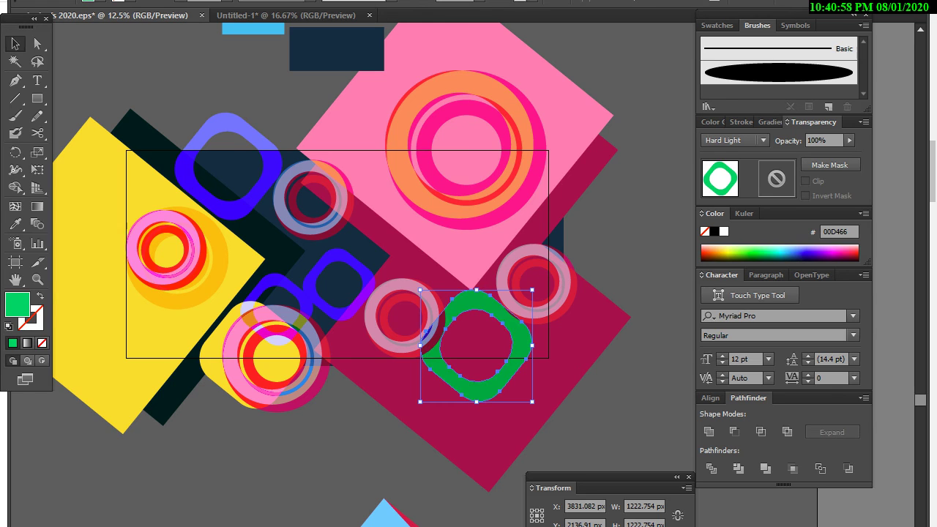
Recolour that ring gold and place a resized gold copy at the banner's top-left.
left_click(724, 255)
left_click_drag(471, 375, 491, 378)
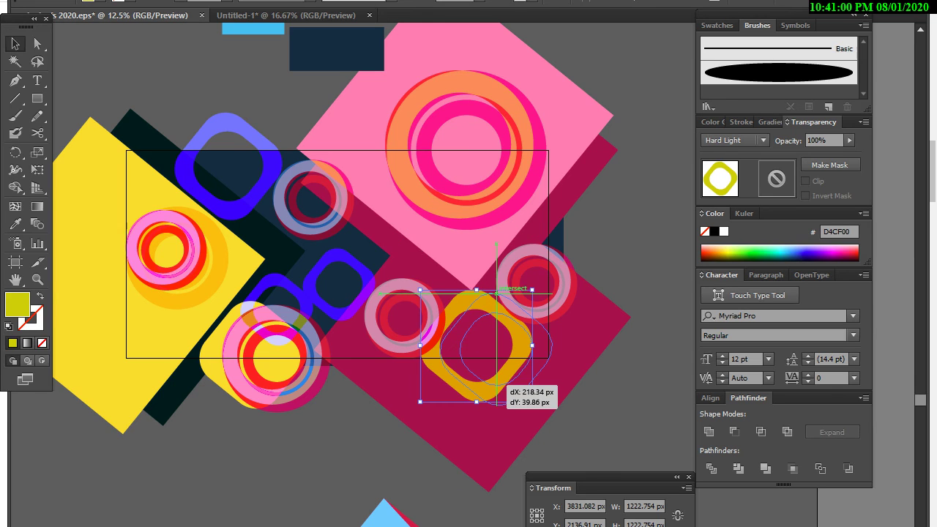
left_click_drag(439, 295, 448, 302)
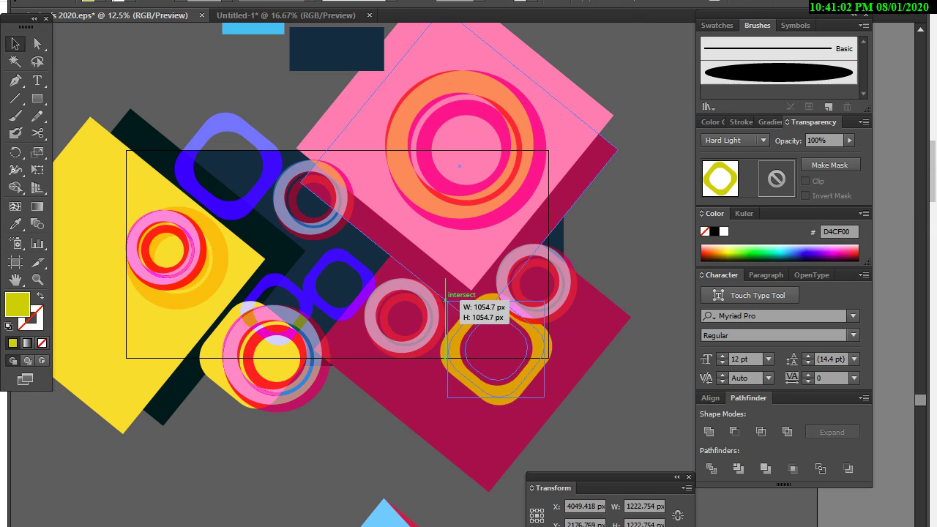
left_click_drag(496, 347, 510, 143)
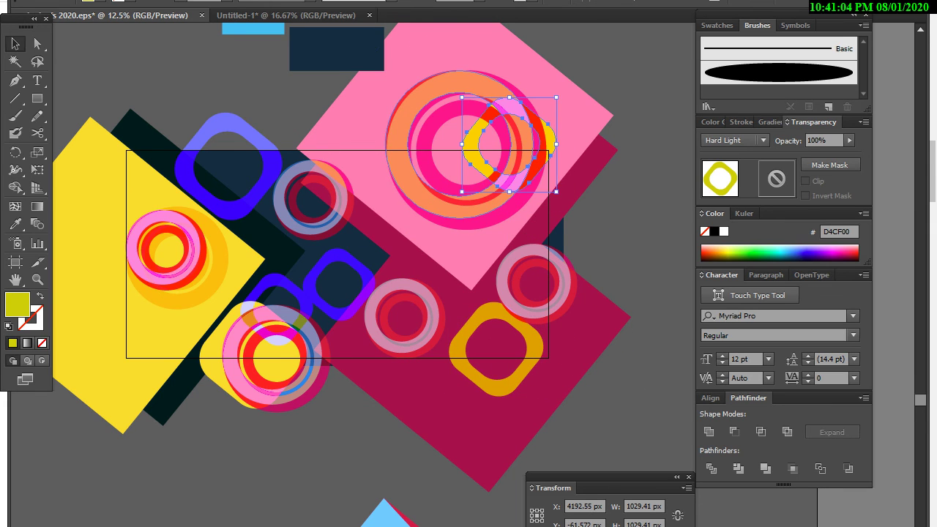
left_click_drag(556, 192, 606, 241)
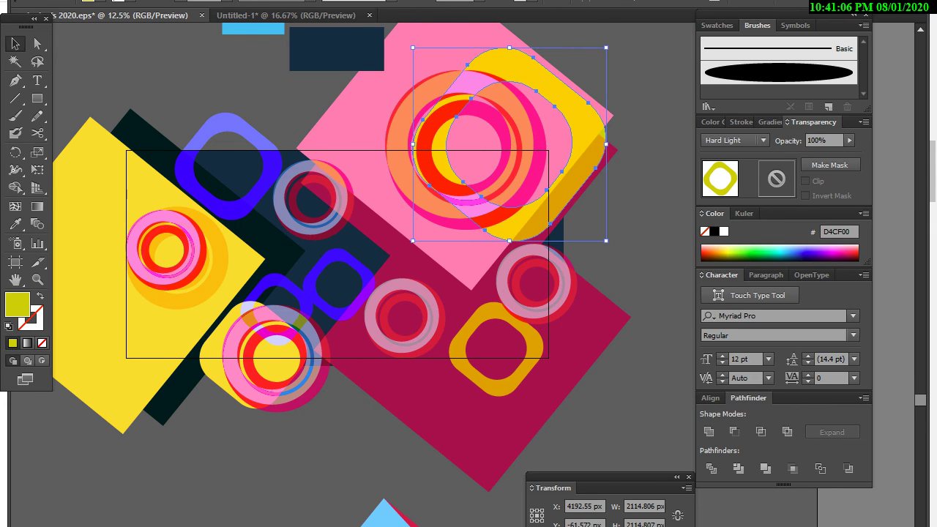
left_click_drag(573, 122, 292, 124)
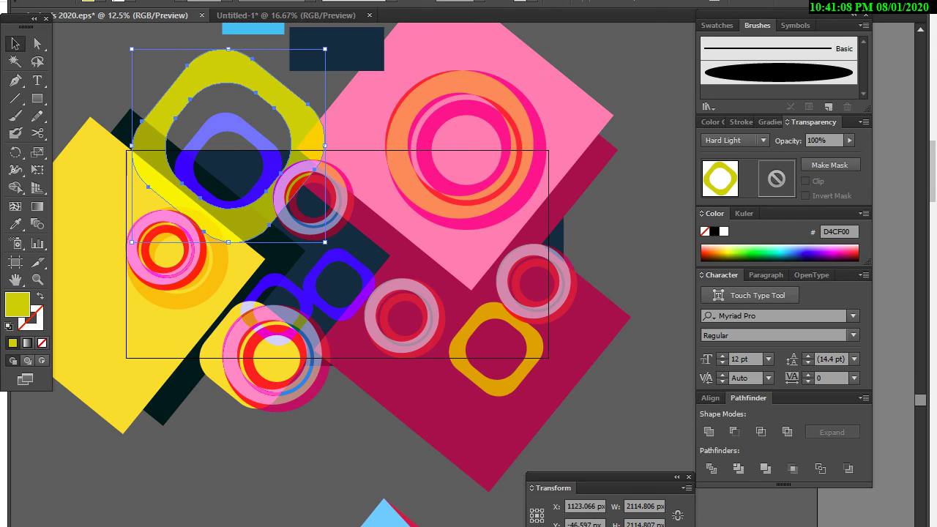
left_click_drag(131, 49, 152, 70)
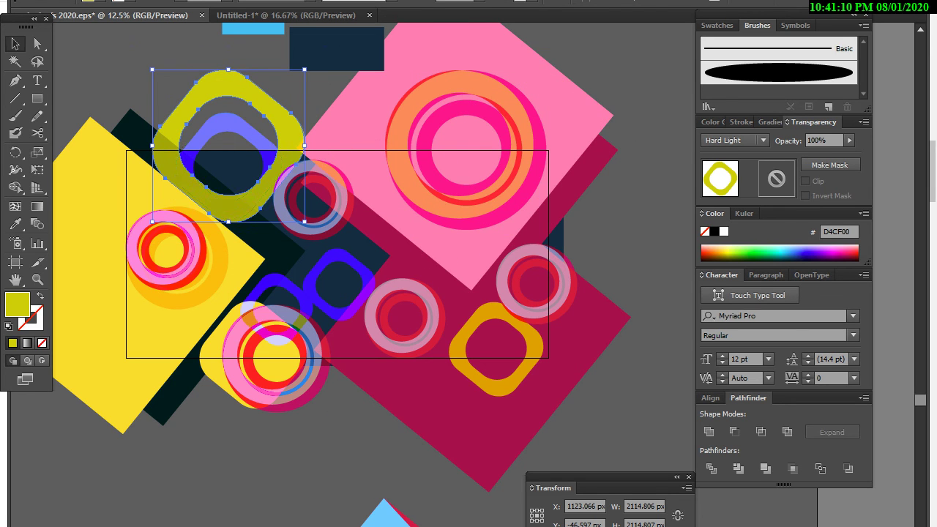
Add yellow ring copies at the lower left and a smaller one at the bottom centre.
left_click_drag(186, 139, 91, 314)
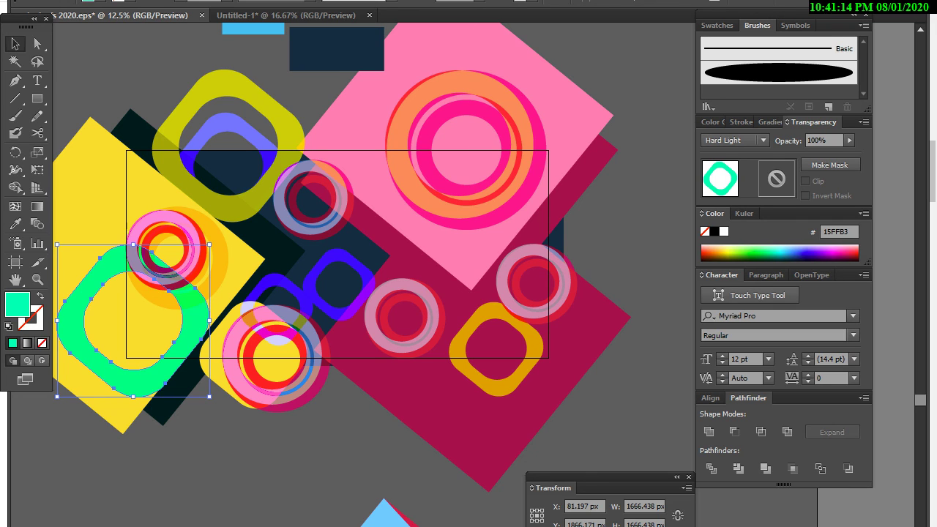
key("ctrl+z")
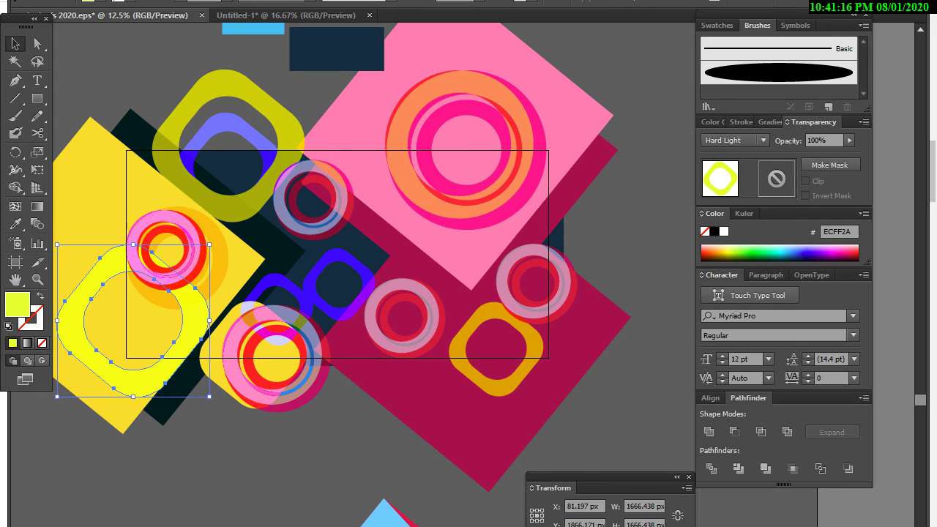
key("ctrl+shift+a")
left_click_drag(146, 372, 361, 418)
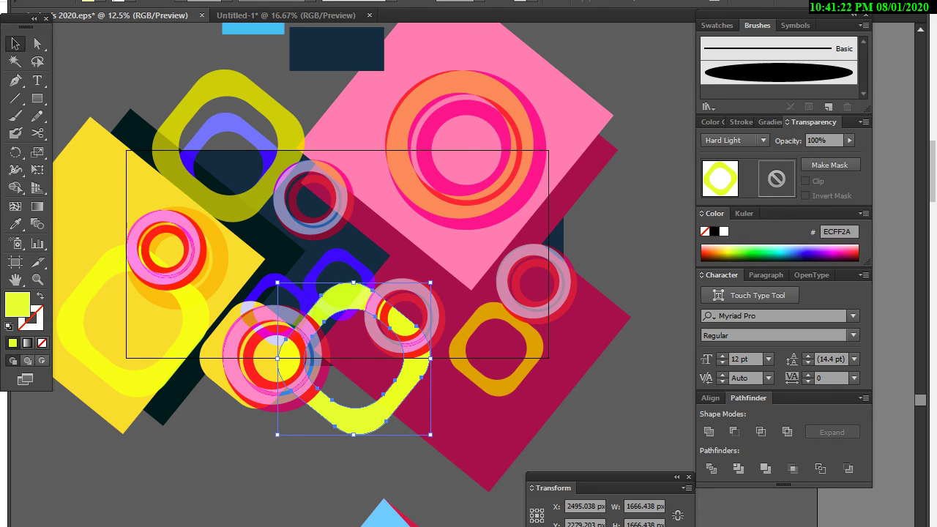
left_click_drag(276, 359, 290, 359)
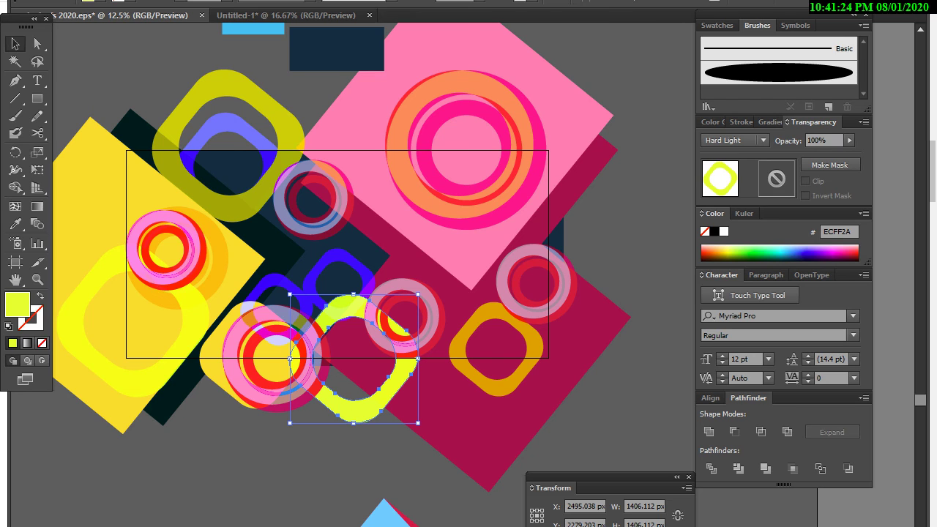
Make a smaller red FF0047 ring inside the yellow-green bottom ring.
left_click_drag(418, 422, 389, 395)
left_click(748, 253)
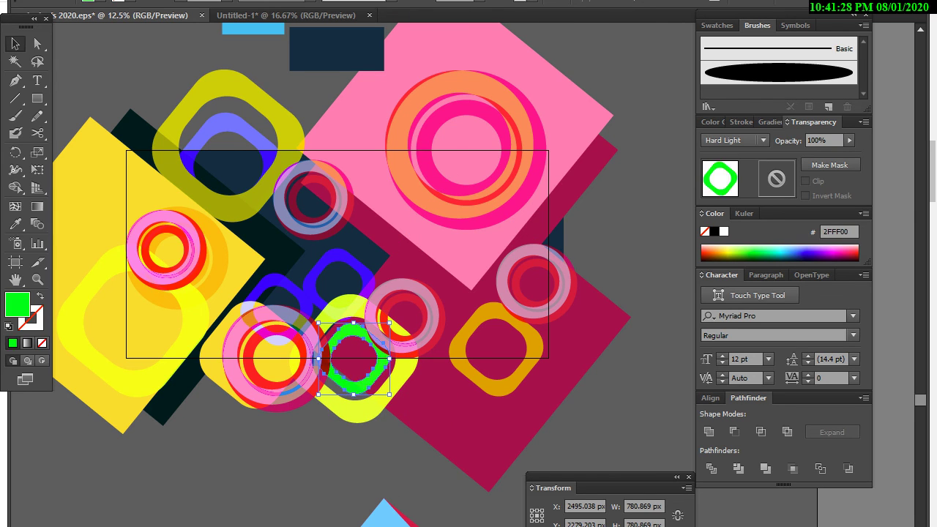
left_click(802, 249)
left_click(823, 250)
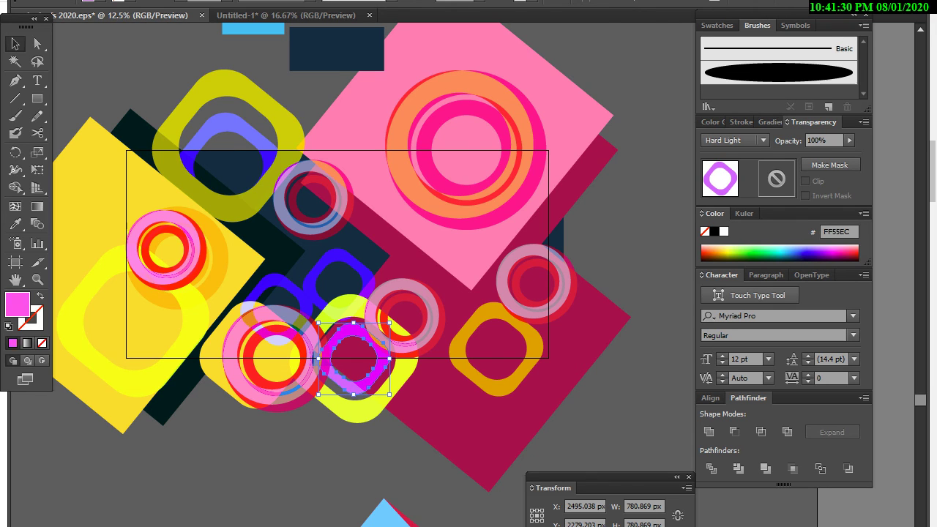
left_click(853, 249)
Delete the stray blue diamond below the banner.
key("ctrl+shift+a")
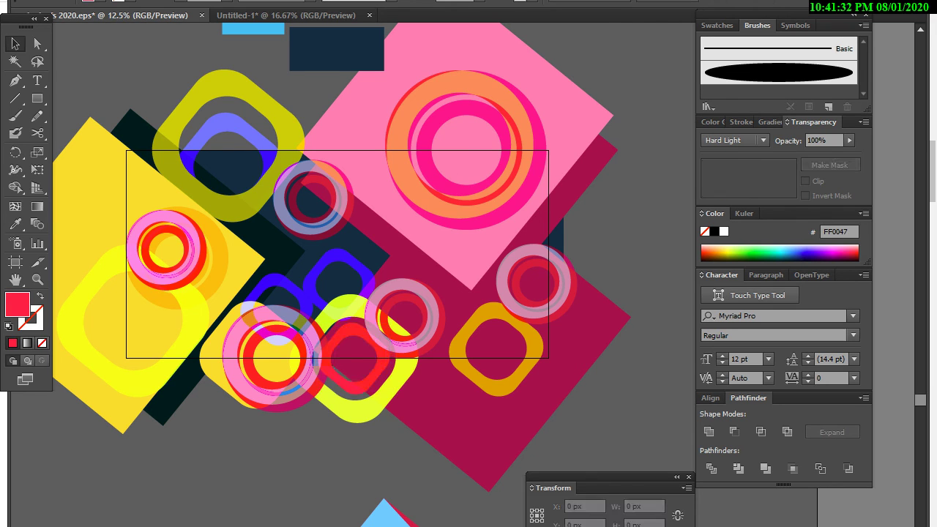
scroll(344, 439, "down", 3)
left_click(348, 483)
key("Delete")
Delete the stray red shape below the banner and stretch the navy background's top upward.
left_click(348, 483)
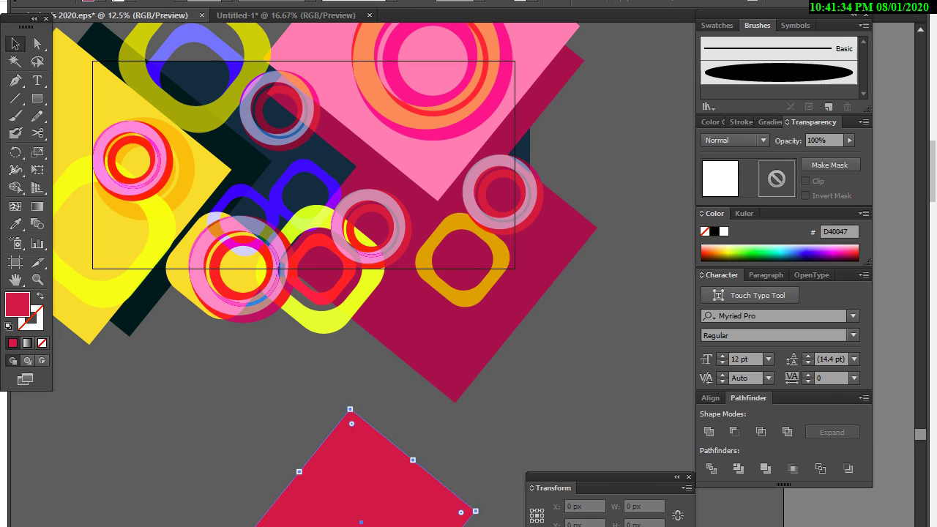
key("Delete")
scroll(344, 274, "up", 5)
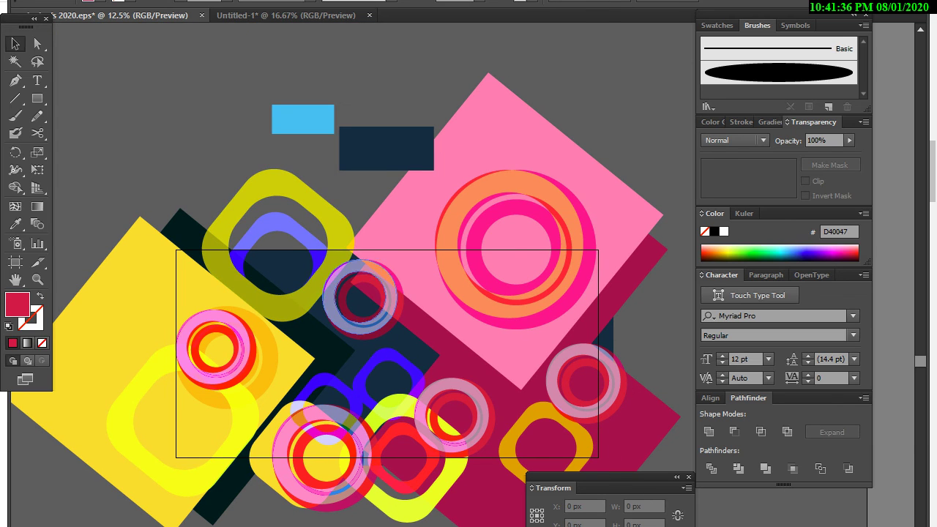
left_click(347, 332)
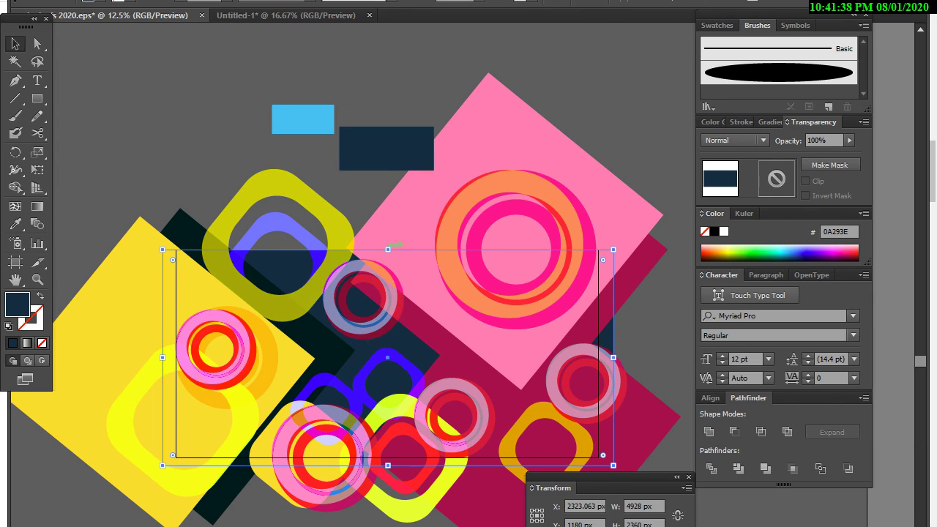
left_click_drag(387, 250, 387, 225)
Delete the small navy and light-blue rectangles.
left_click_drag(423, 159, 314, 95)
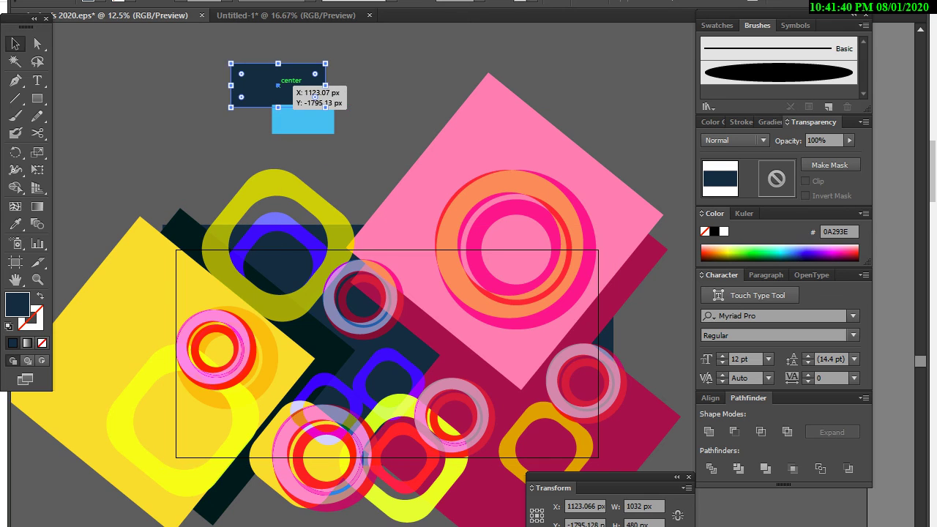
key("Delete")
left_click(303, 118)
key("Delete")
Extend the navy 0A293E background past the artboard top and bottom to 4928 × 3050.554 px.
scroll(248, 136, "down", 3)
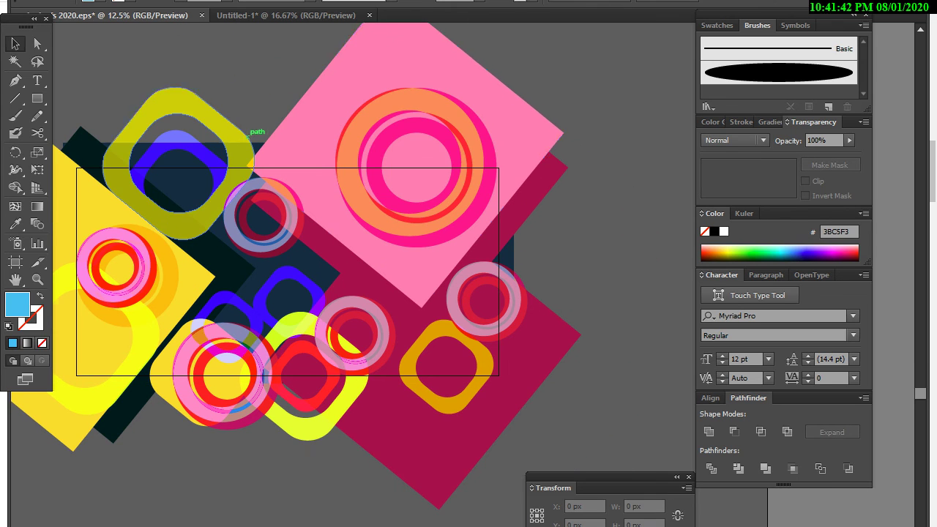
left_click(262, 146)
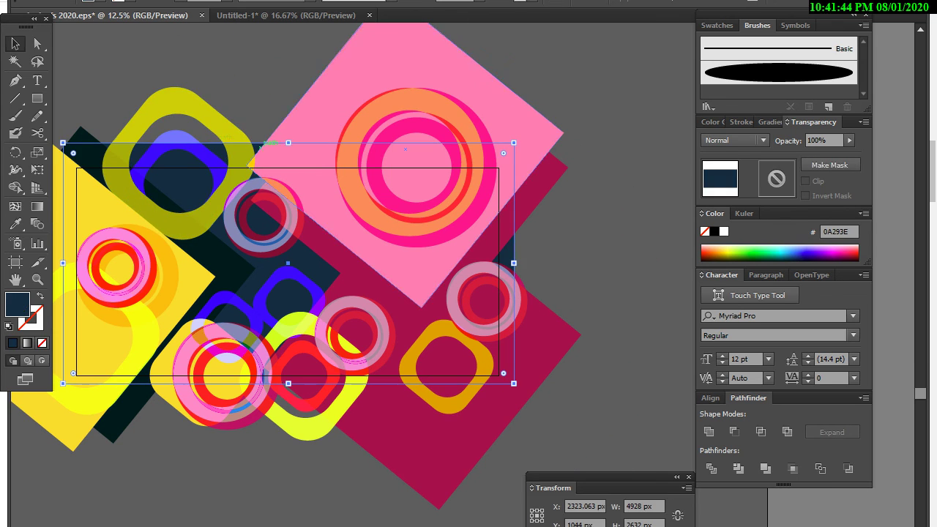
mouse_move(288, 143)
left_mouse_down()
mouse_move(289, 125)
mouse_move(353, 125)
left_mouse_up()
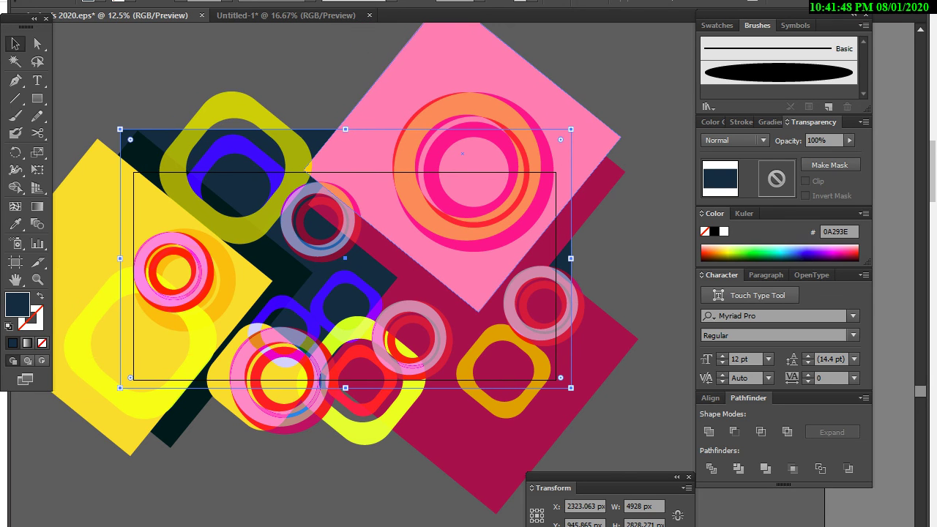
key("ctrl+shift+a")
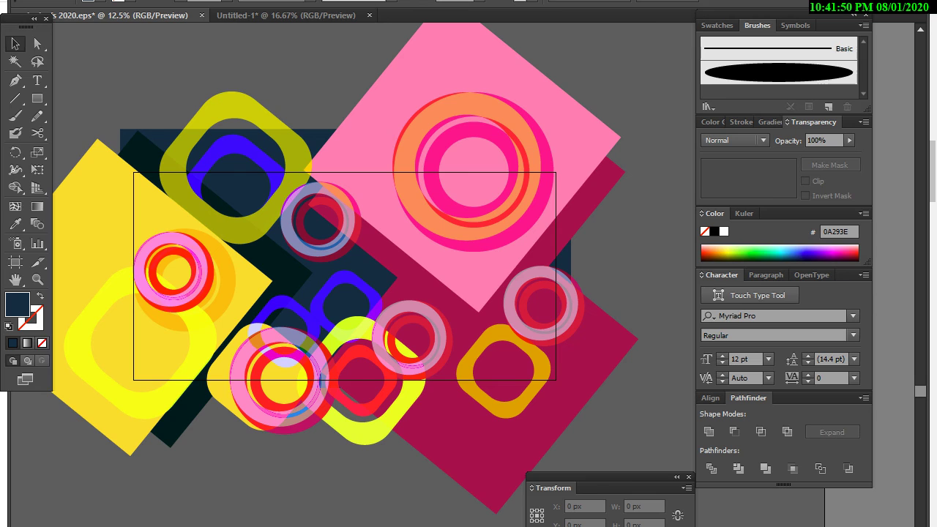
left_click(220, 128)
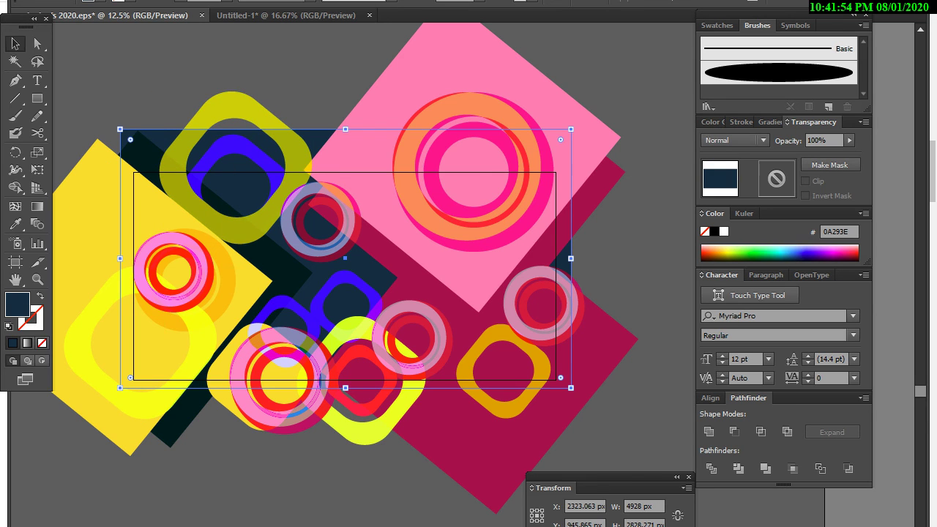
left_click_drag(344, 387, 345, 408)
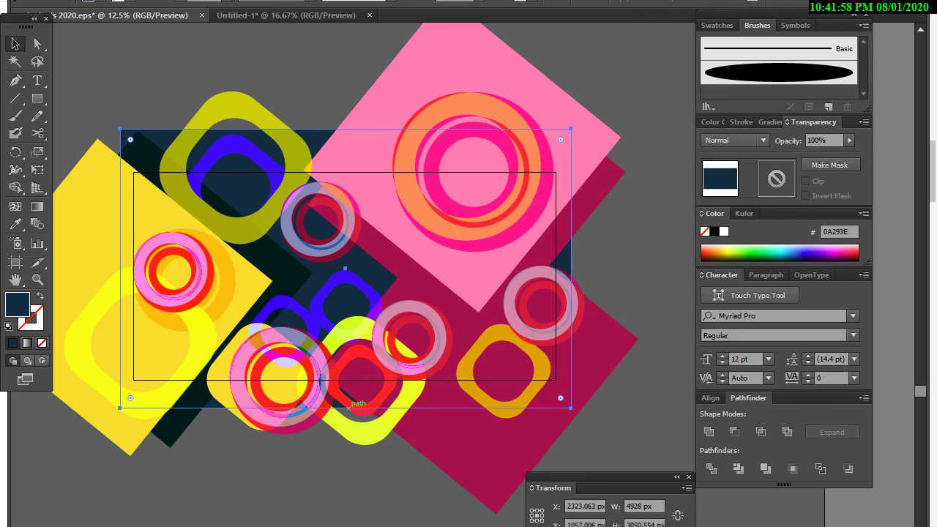
Bring the navy rectangle to front and make a clipping mask over all the artwork.
right_click(347, 395)
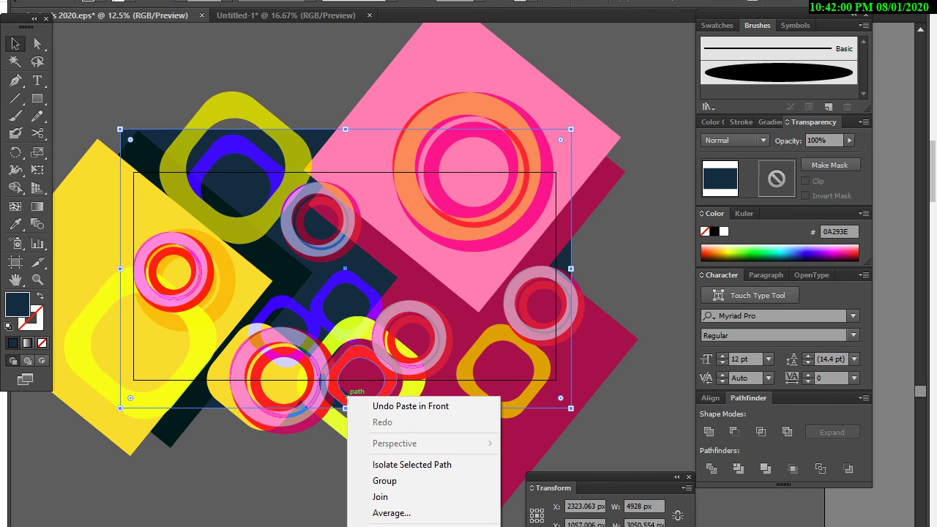
key("ctrl+shift+bracketright")
key("ctrl+a")
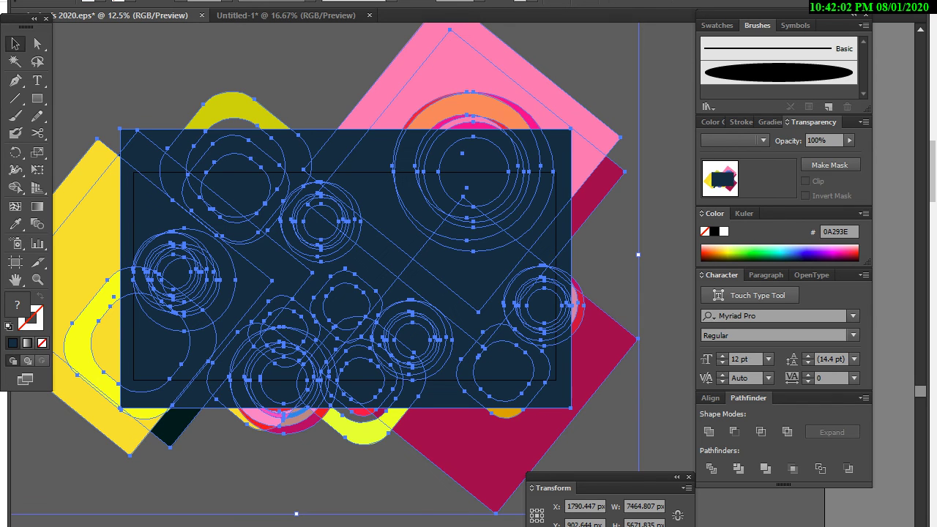
right_click(417, 236)
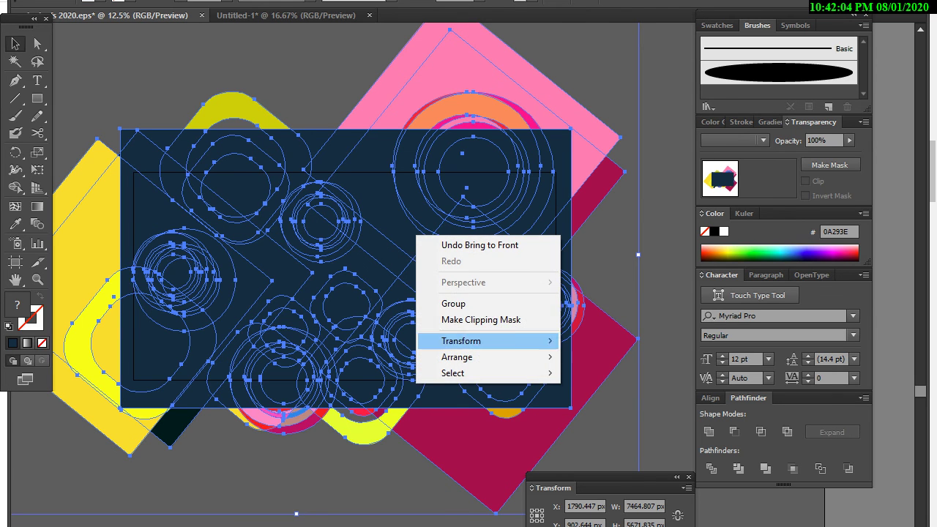
left_click(481, 320)
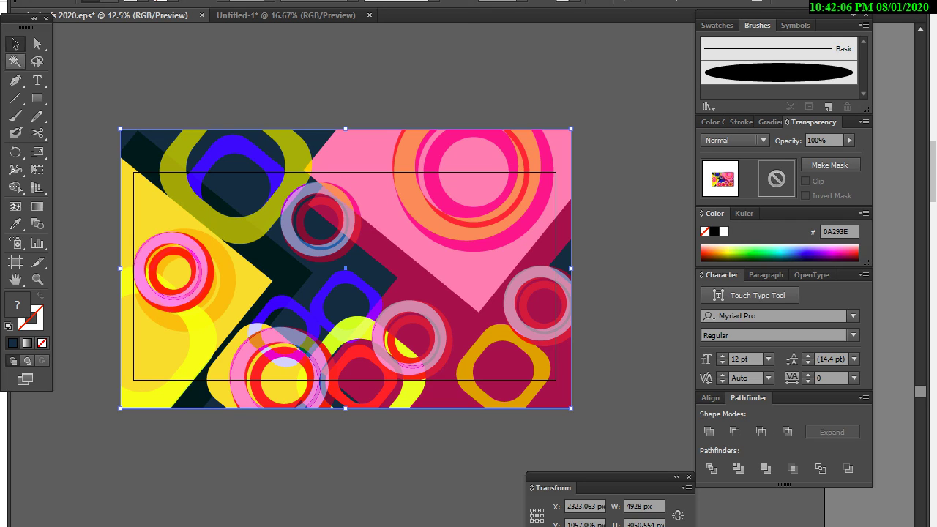
key("v")
Resize the artboard with Fit to Artwork Bounds to match the clipped banner.
key("shift+o")
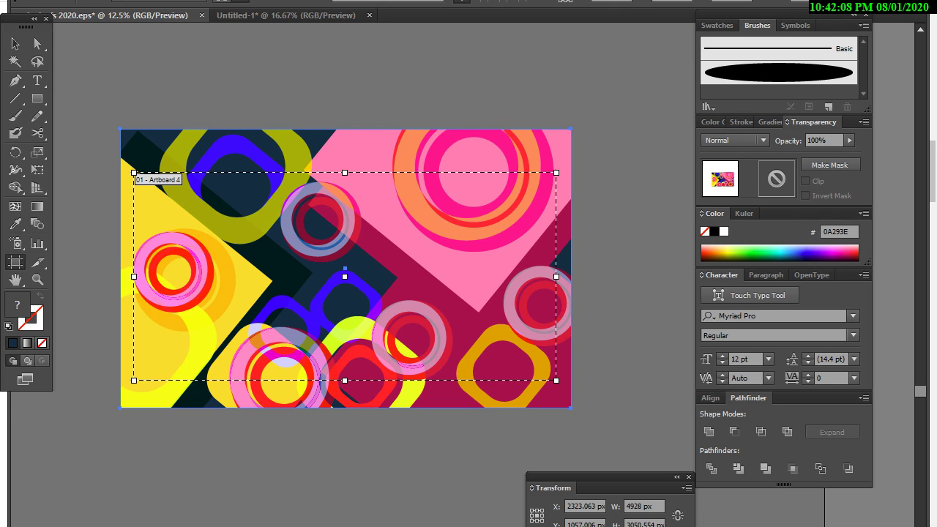
left_click(161, 2)
left_click(146, 22)
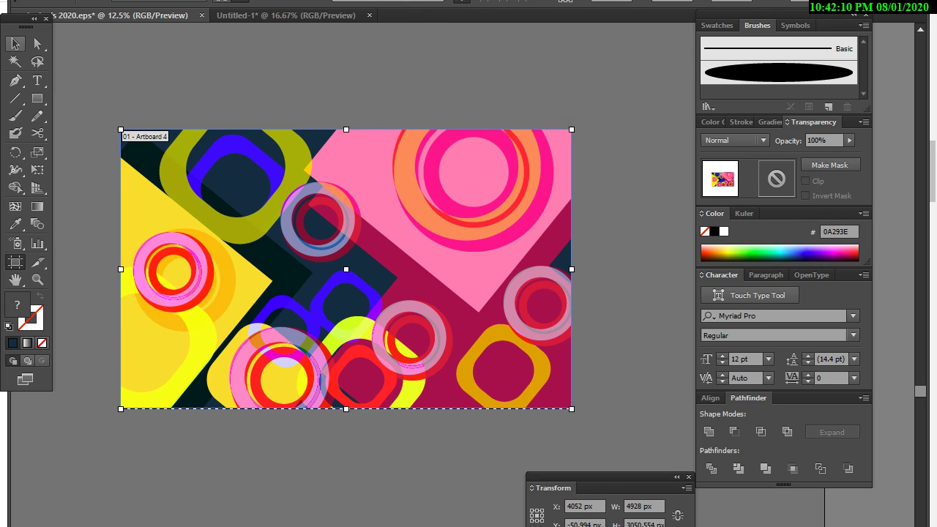
key("v")
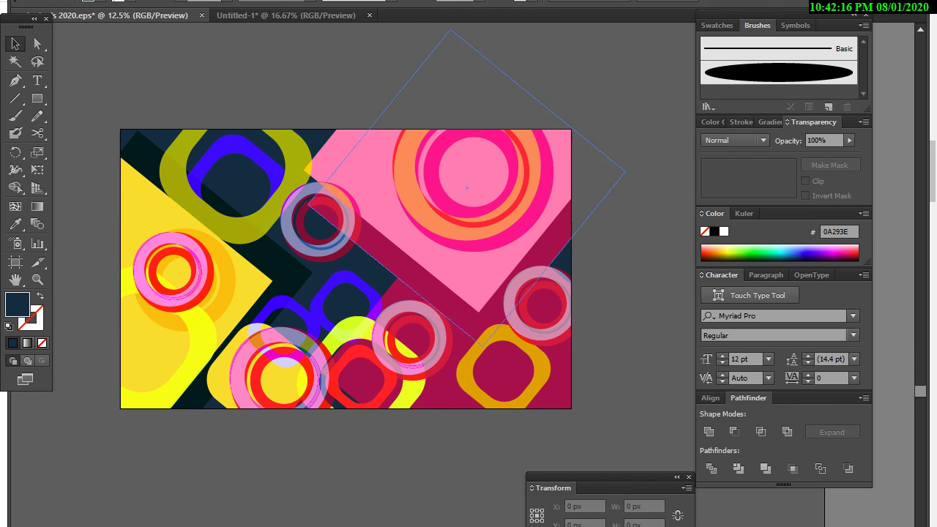
Drop the clipped banner into the Untitled-1 document and zoom out to see all banners.
left_click_drag(571, 407, 427, 155)
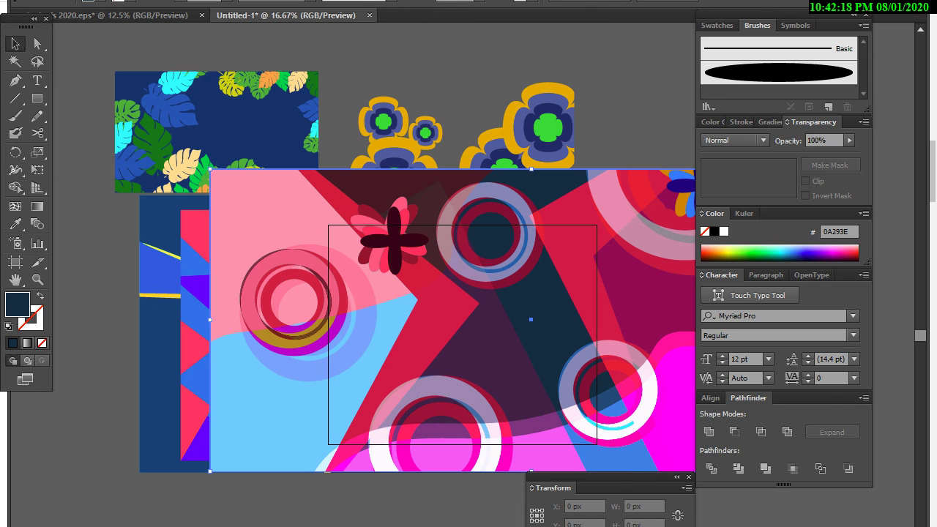
mouse_move(246, 20)
left_mouse_down()
mouse_move(498, 340)
mouse_move(497, 512)
left_mouse_up()
key("ctrl+minus")
key("ctrl+minus")
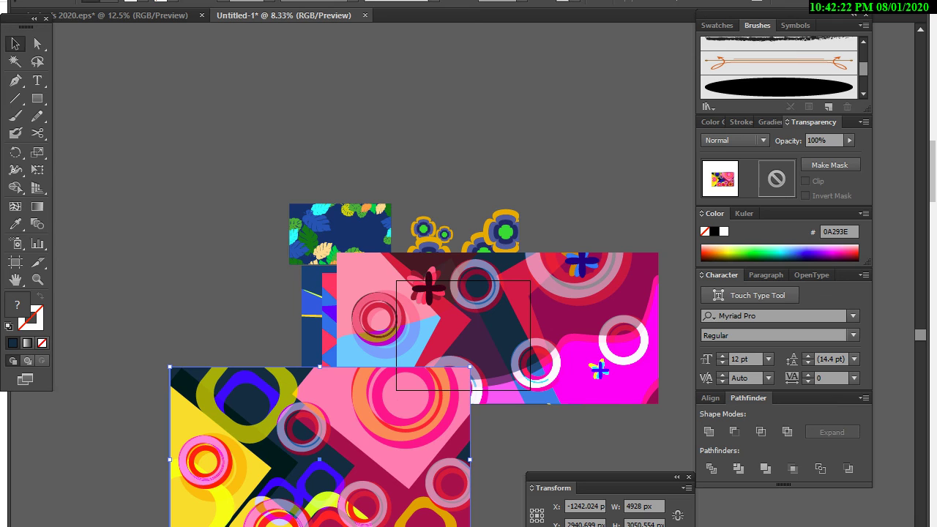
Spread apart the new, magenta, blue-shapes, yellow-line, flower-circles and tropical-leaves banners.
left_click_drag(398, 437, 262, 474)
left_click_drag(538, 292, 524, 437)
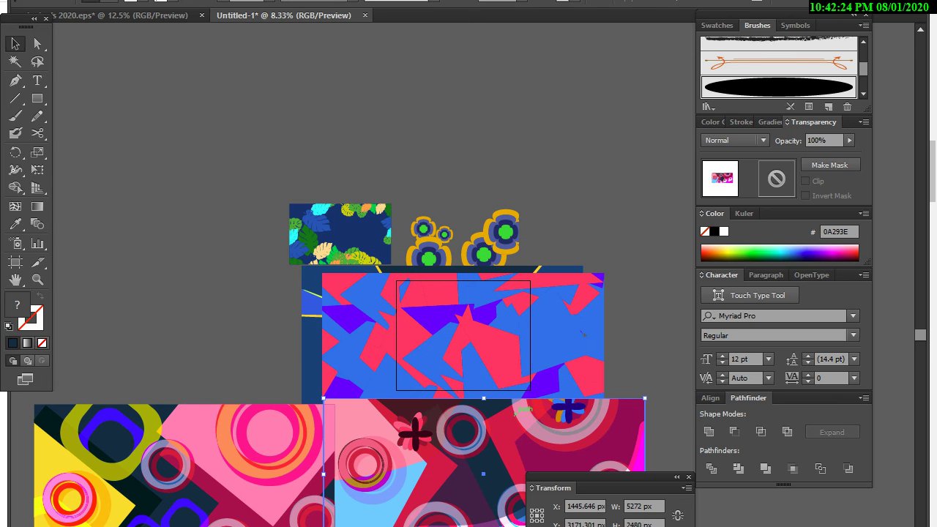
left_click_drag(512, 337, 567, 121)
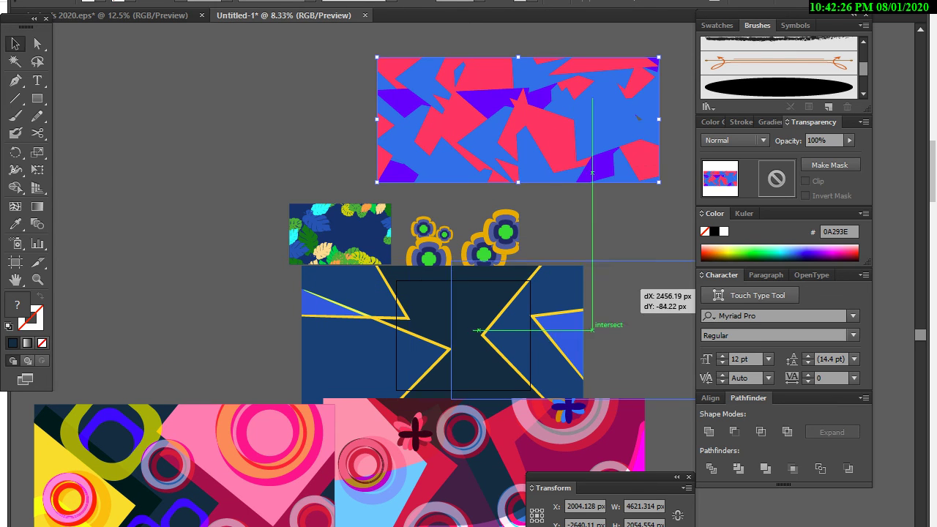
left_click_drag(436, 286, 586, 282)
left_click_drag(508, 232, 278, 111)
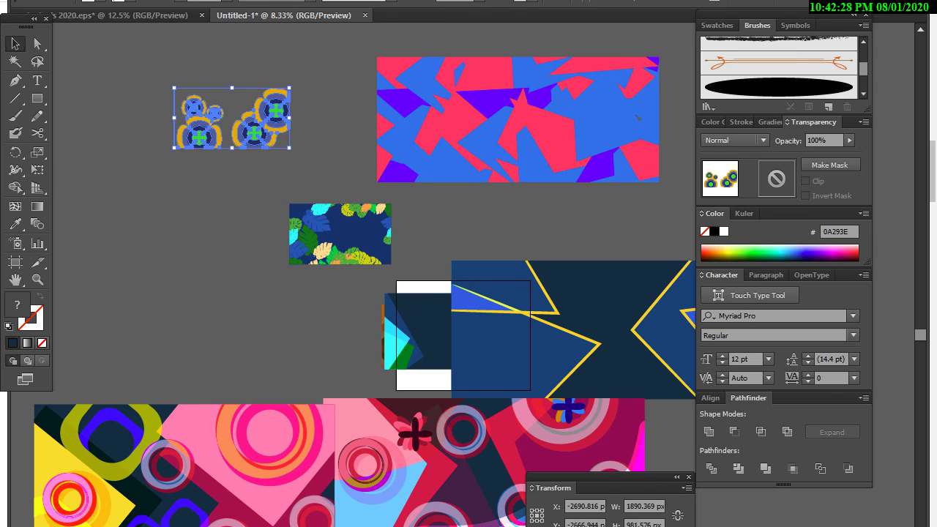
key("shift+o")
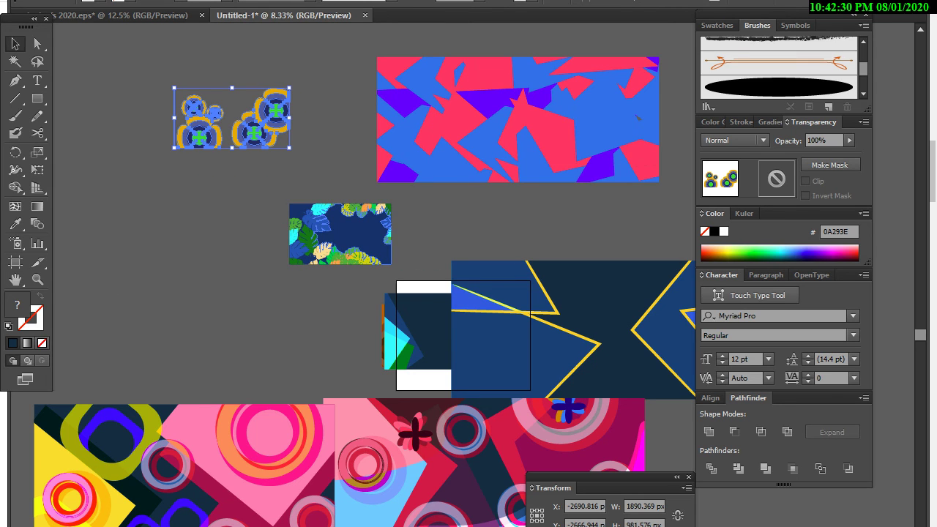
left_click_drag(370, 238, 245, 246)
Move the dark-blue-and-cyan banner up-left and the orange rectangle to the left.
left_click(424, 330)
left_click_drag(424, 330, 335, 210)
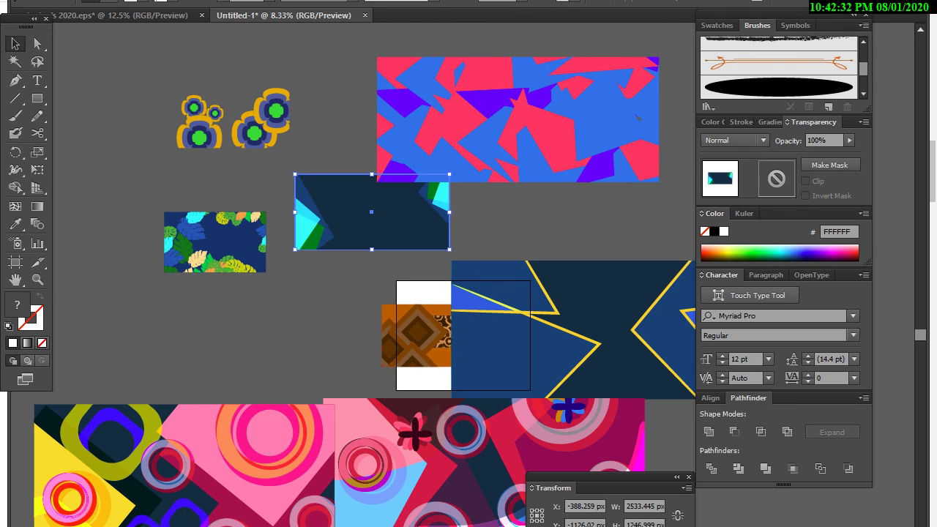
left_click(417, 337)
left_click_drag(417, 337, 183, 337)
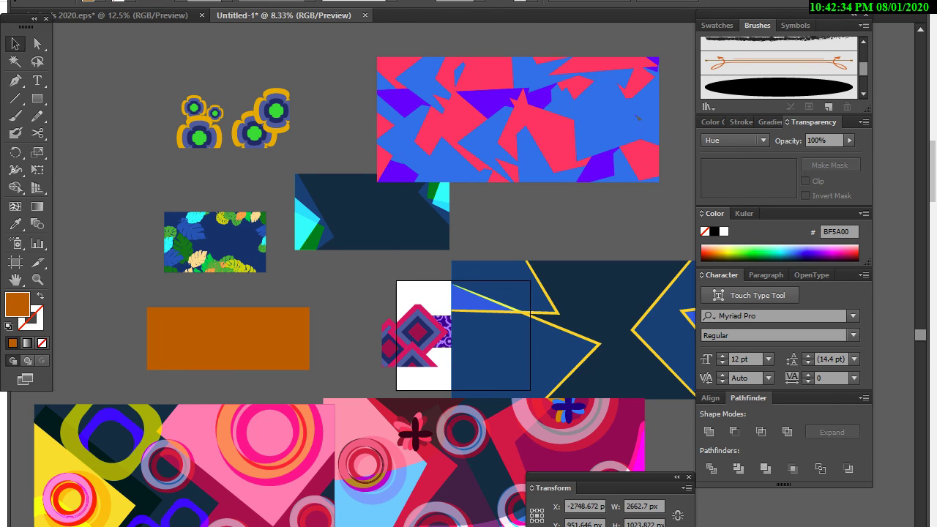
key("ctrl+shift+a")
left_click_drag(439, 329, 300, 275)
left_click_drag(233, 196, 340, 414)
Reposition the yellow-line banner and the orange pattern piece clear of the white rectangle.
left_click_drag(377, 264, 488, 239)
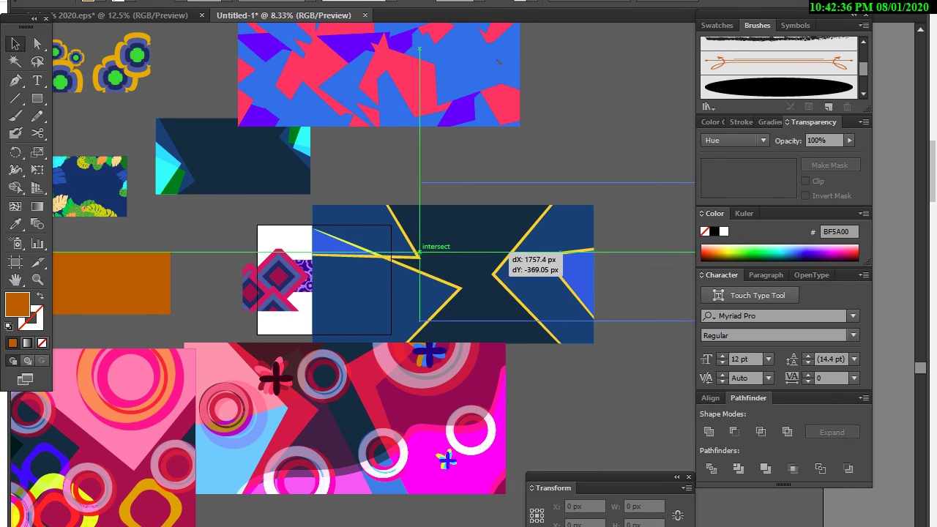
left_click_drag(366, 307, 435, 309)
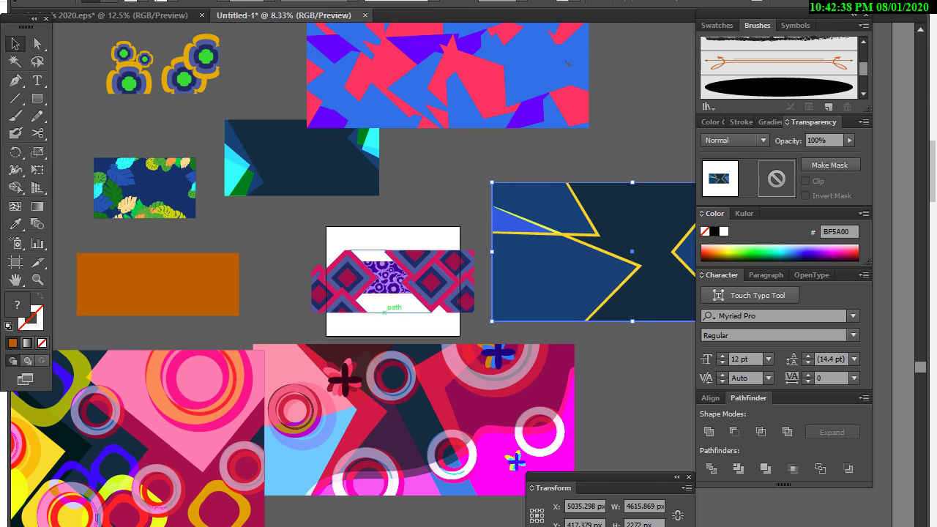
left_click_drag(475, 252, 364, 276)
left_click_drag(183, 266, 418, 263)
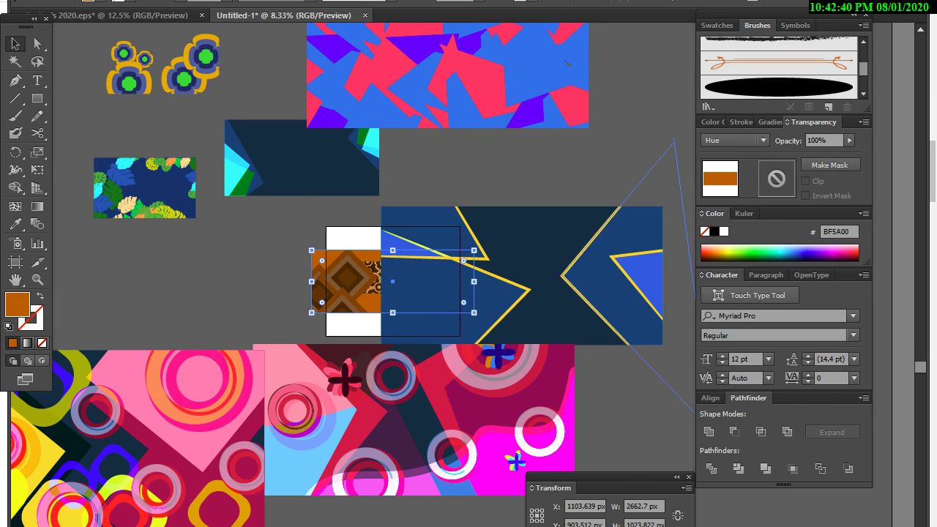
left_click_drag(509, 307, 599, 208)
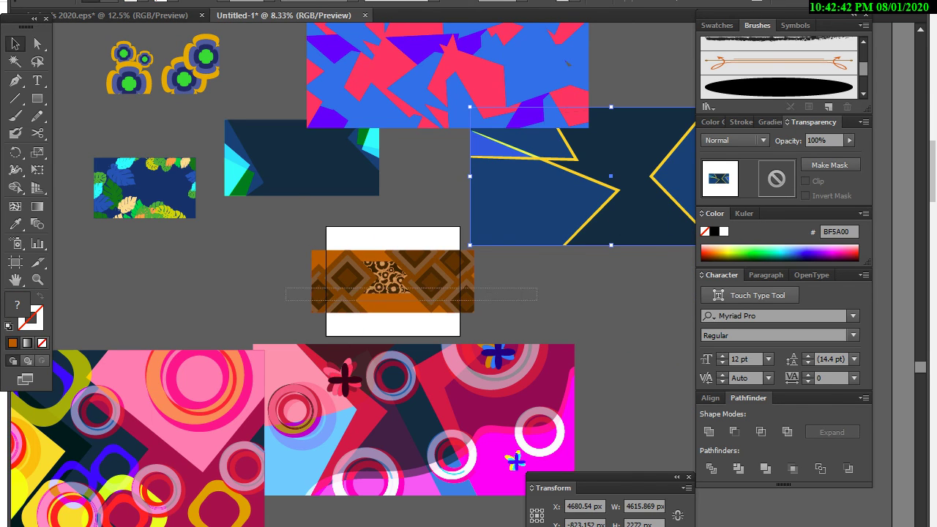
left_click_drag(395, 282, 246, 282)
key("ctrl+shift+a")
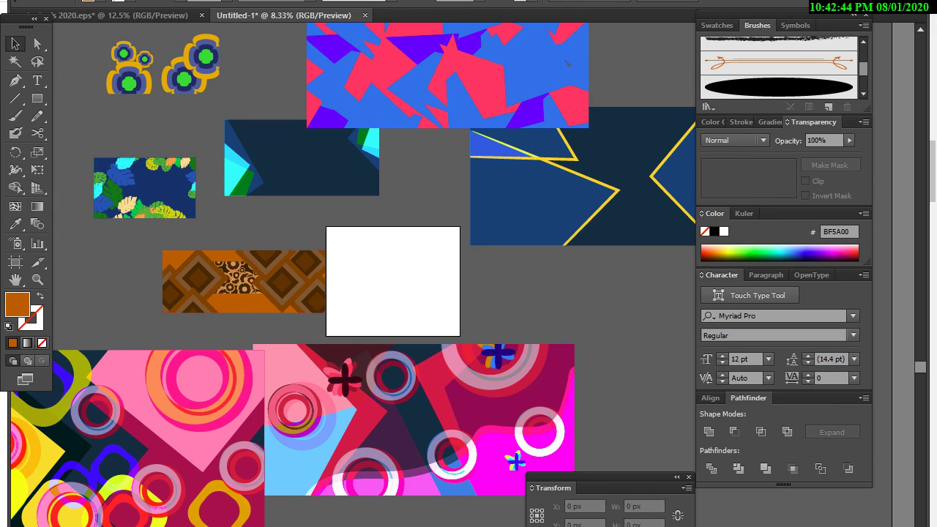
scroll(352, 275, "up", 3)
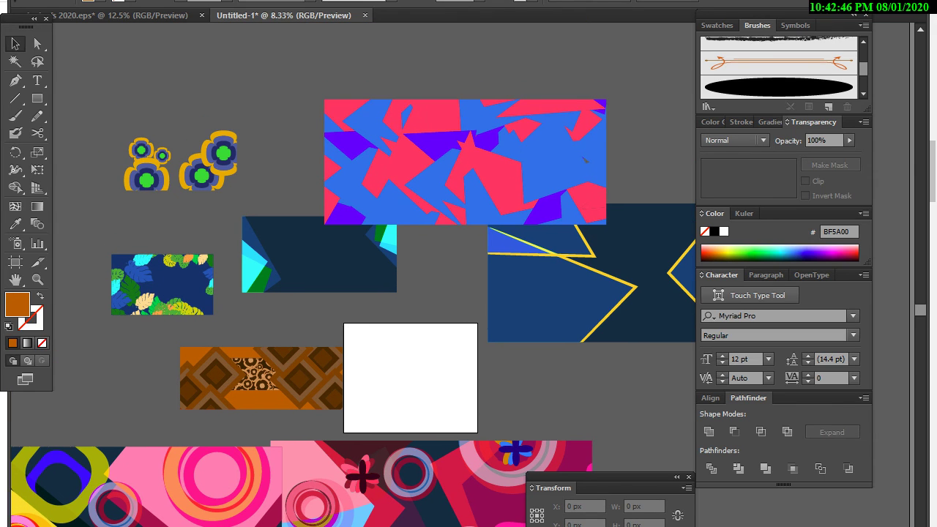